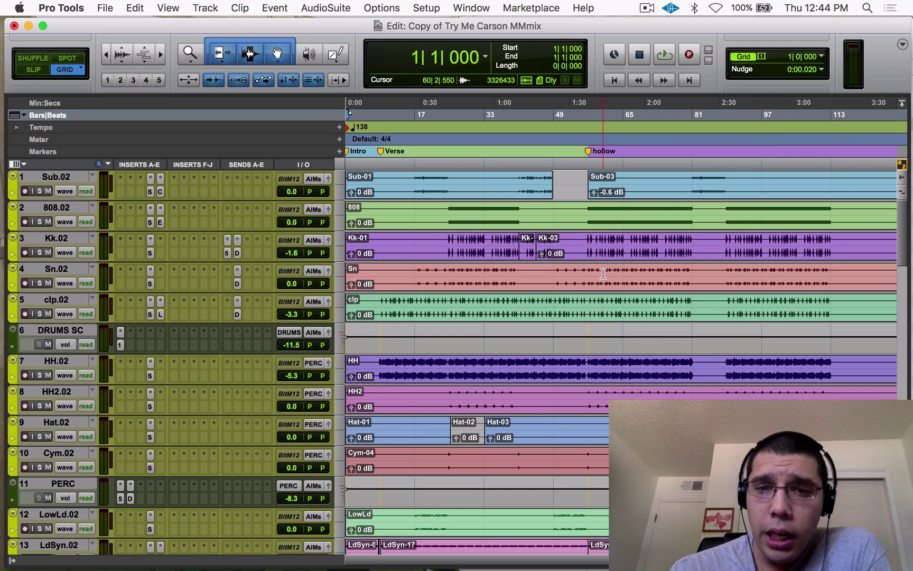
Step: Look through the mix session's whole track list, from the drum and synth tracks to the vocals, effects and master
{"action": "scroll", "coordinate": [603, 274], "scroll_direction": "down", "scroll_amount": 5}
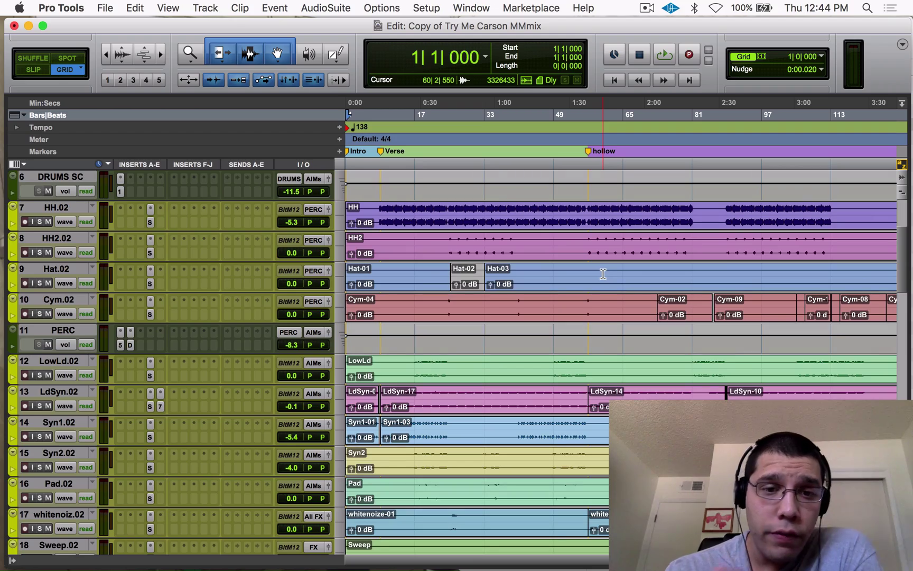
{"action": "scroll", "coordinate": [603, 273], "scroll_direction": "down", "scroll_amount": 20}
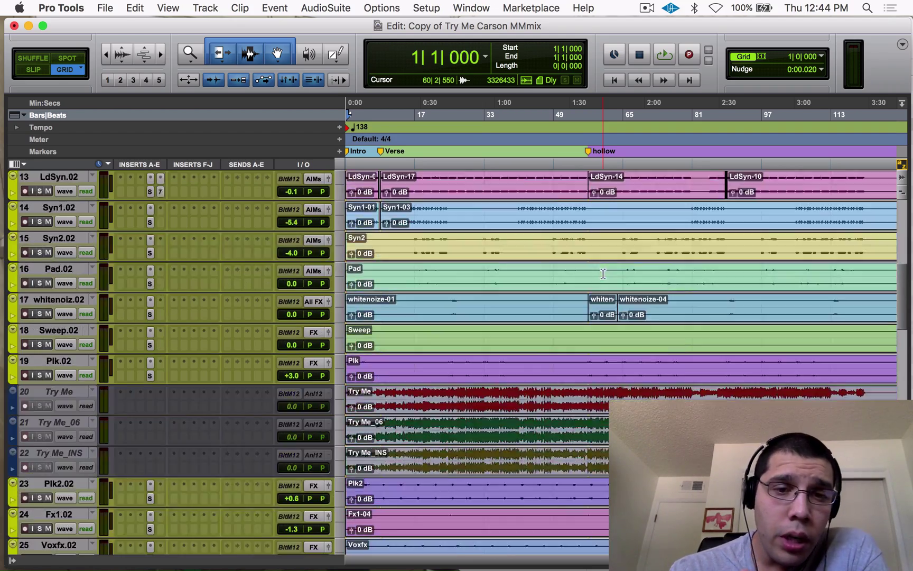
{"action": "scroll", "coordinate": [603, 272], "scroll_direction": "up", "scroll_amount": 20}
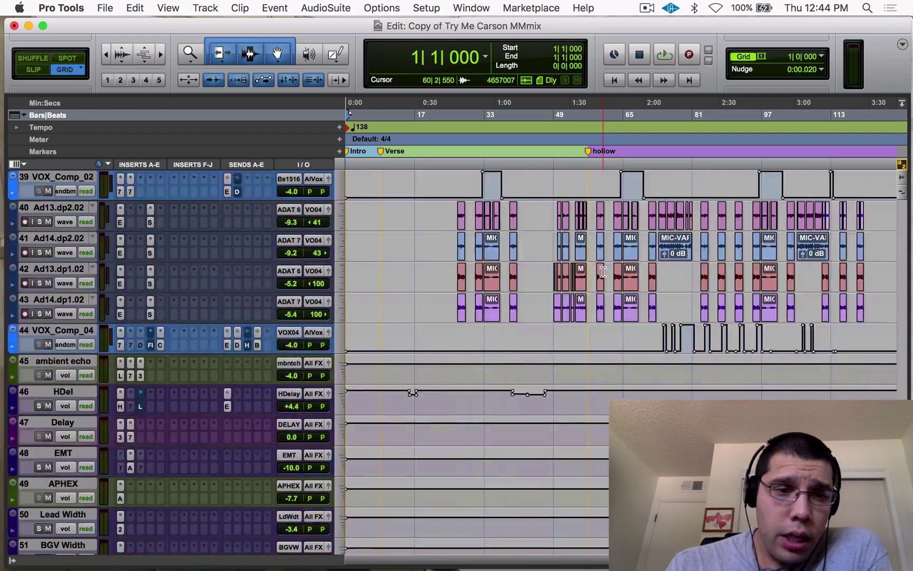
{"action": "scroll", "coordinate": [603, 272], "scroll_direction": "down", "scroll_amount": 20}
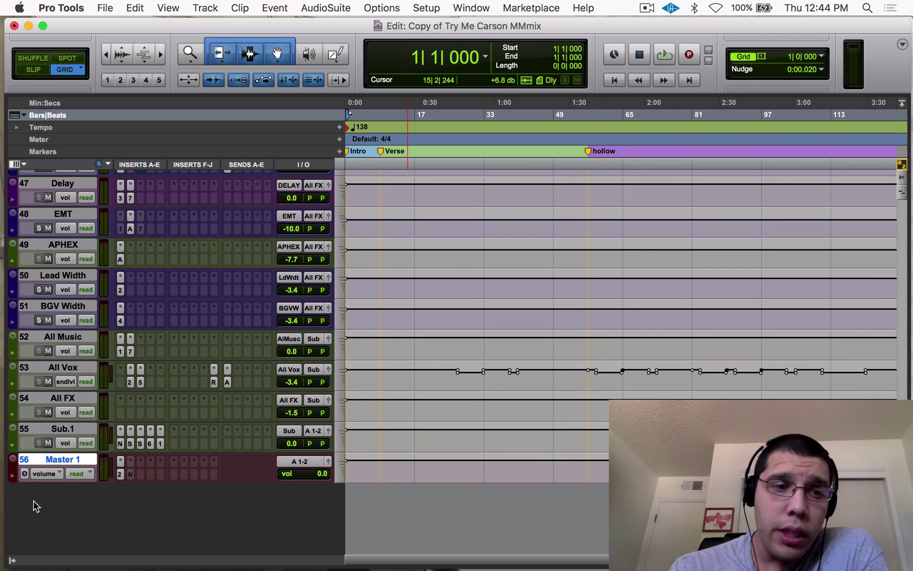
{"action": "scroll", "coordinate": [81, 206], "scroll_direction": "up", "scroll_amount": 10}
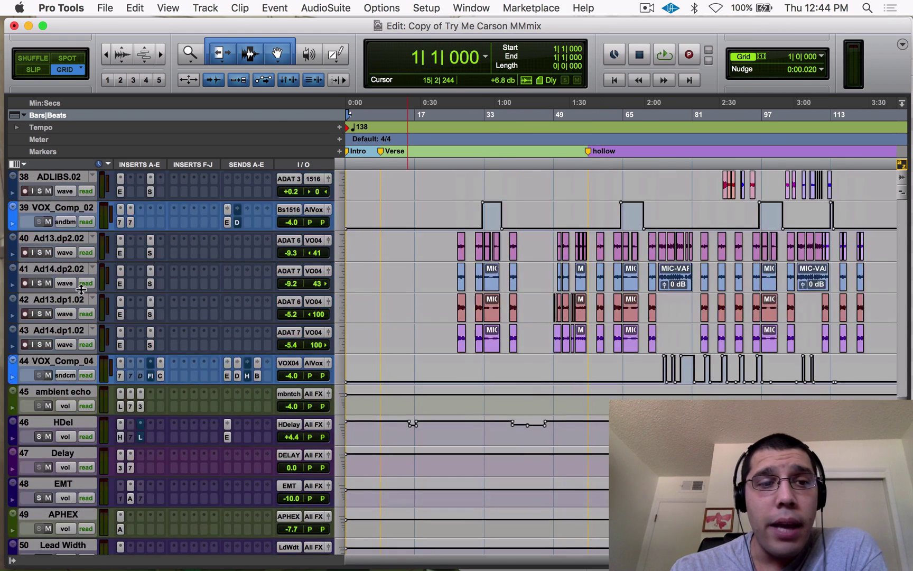
{"action": "scroll", "coordinate": [81, 289], "scroll_direction": "up", "scroll_amount": 2}
{"action": "scroll", "coordinate": [81, 289], "scroll_direction": "down", "scroll_amount": 8}
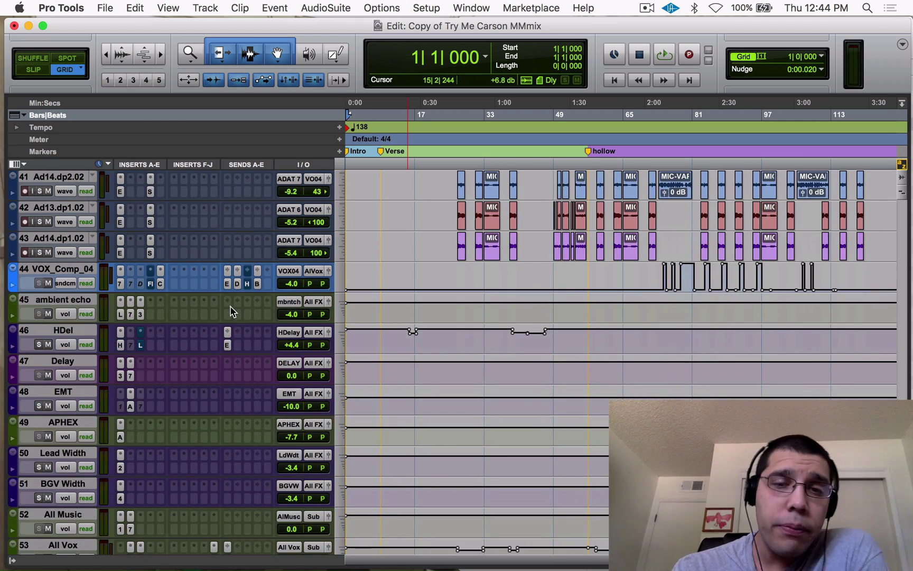
{"action": "scroll", "coordinate": [231, 314], "scroll_direction": "up", "scroll_amount": 5}
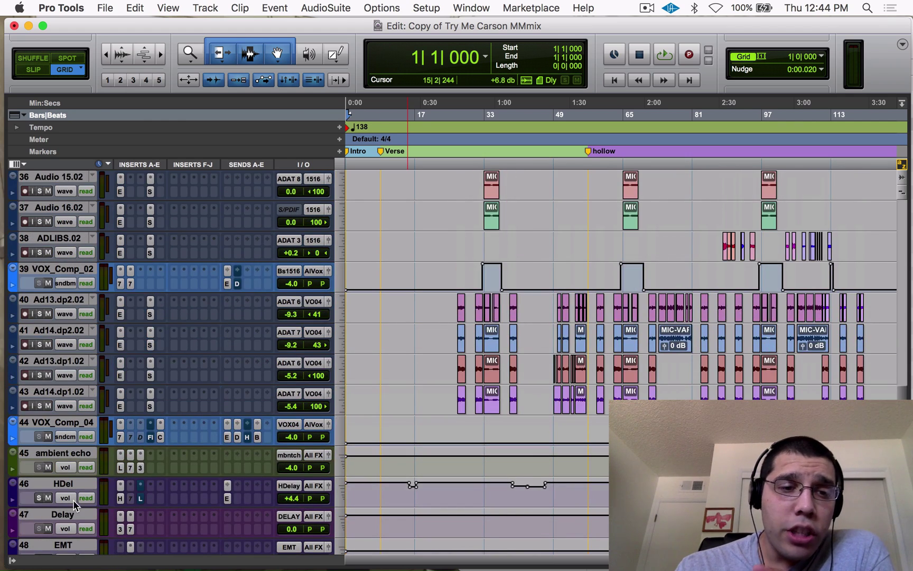
{"action": "scroll", "coordinate": [357, 313], "scroll_direction": "up", "scroll_amount": 11}
{"action": "scroll", "coordinate": [357, 313], "scroll_direction": "up", "scroll_amount": 7}
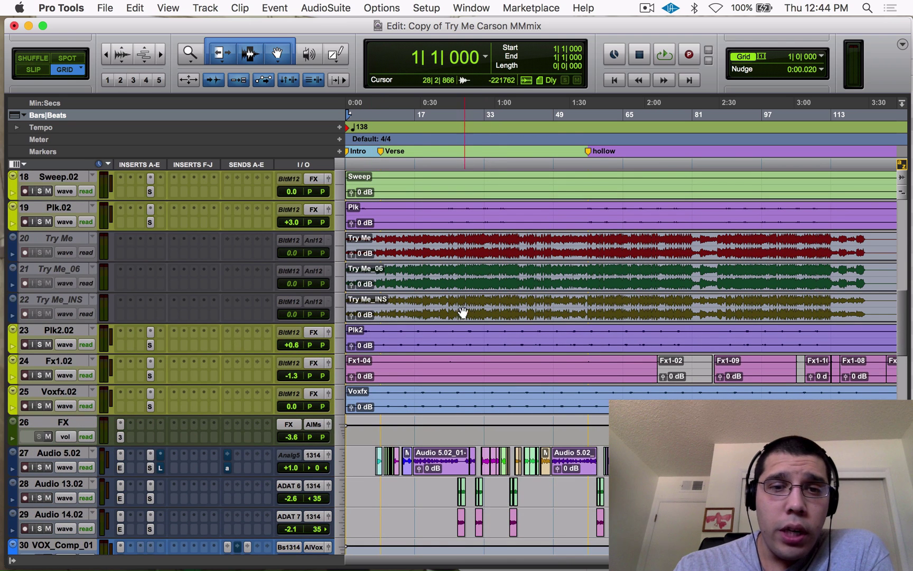
Step: Delete the three inactive reference tracks Try Me, Try Me_06 and Try Me_INS together with their clips
{"action": "left_click", "coordinate": [60, 311]}
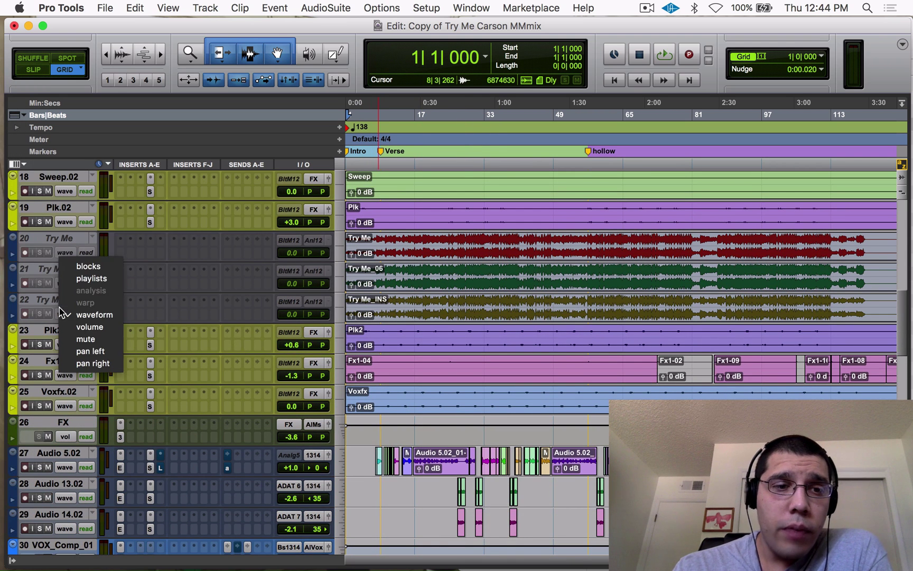
{"action": "left_click", "coordinate": [45, 301]}
{"action": "left_click", "coordinate": [72, 301]}
{"action": "left_click", "coordinate": [69, 238], "text": "shift"}
{"action": "right_click", "coordinate": [73, 236]}
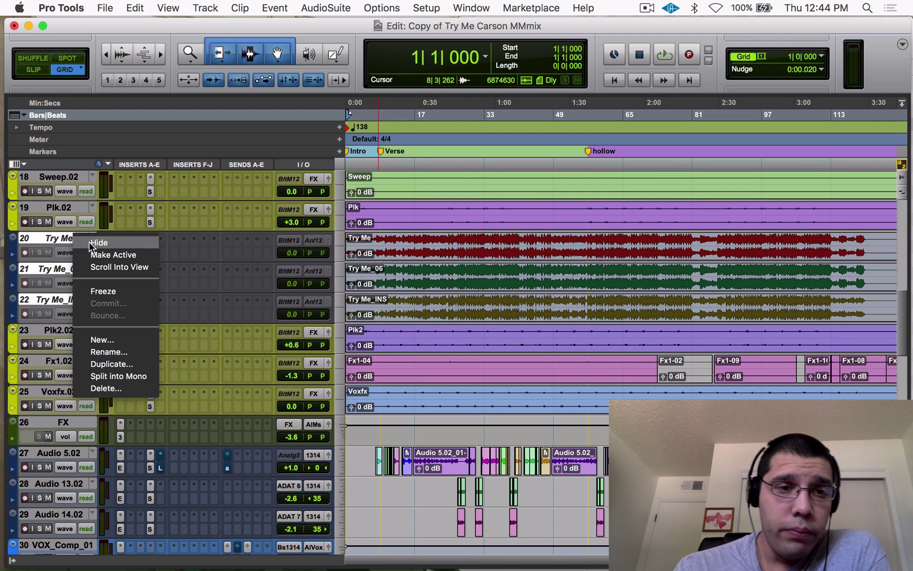
{"action": "left_click", "coordinate": [116, 390]}
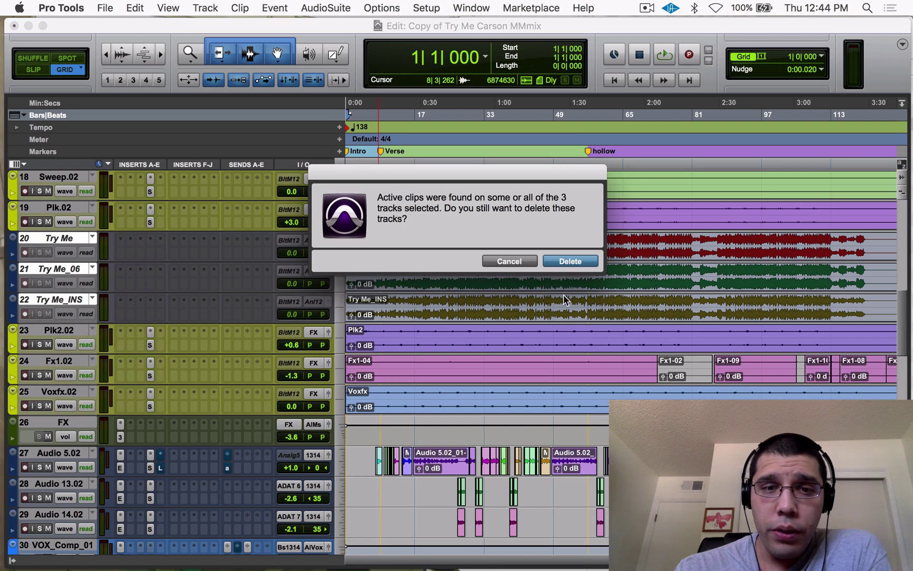
{"action": "left_click", "coordinate": [587, 266]}
Step: Review how the remaining drum, percussion, synth, effects and vocal tracks are ordered and grouped in the mix session
{"action": "scroll", "coordinate": [501, 349], "scroll_direction": "down", "scroll_amount": 15}
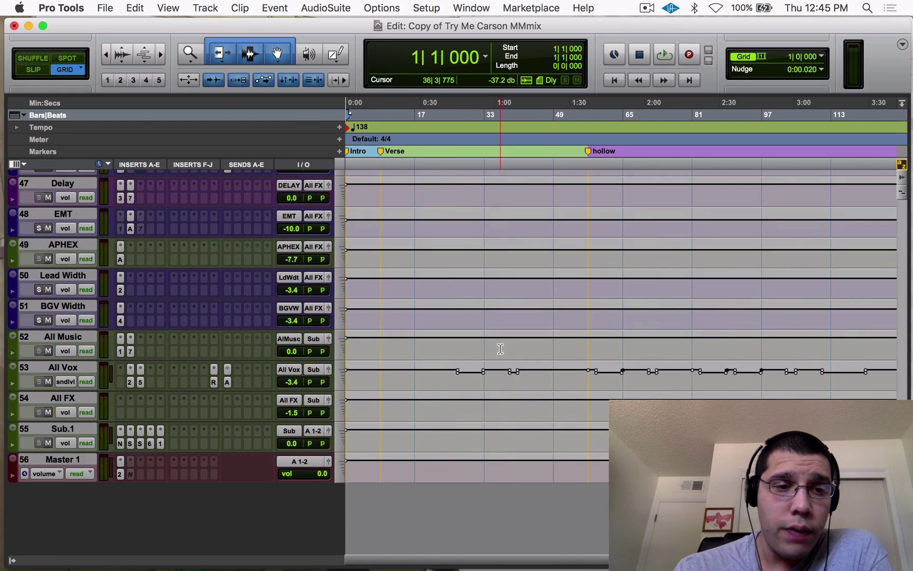
{"action": "scroll", "coordinate": [501, 349], "scroll_direction": "up", "scroll_amount": 15}
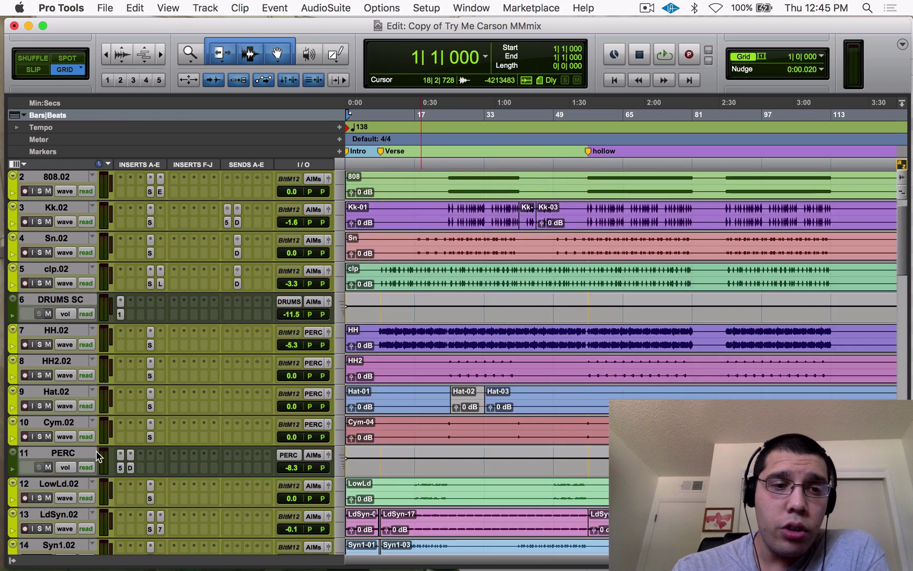
{"action": "scroll", "coordinate": [95, 454], "scroll_direction": "down", "scroll_amount": 3}
{"action": "scroll", "coordinate": [72, 391], "scroll_direction": "down", "scroll_amount": 4}
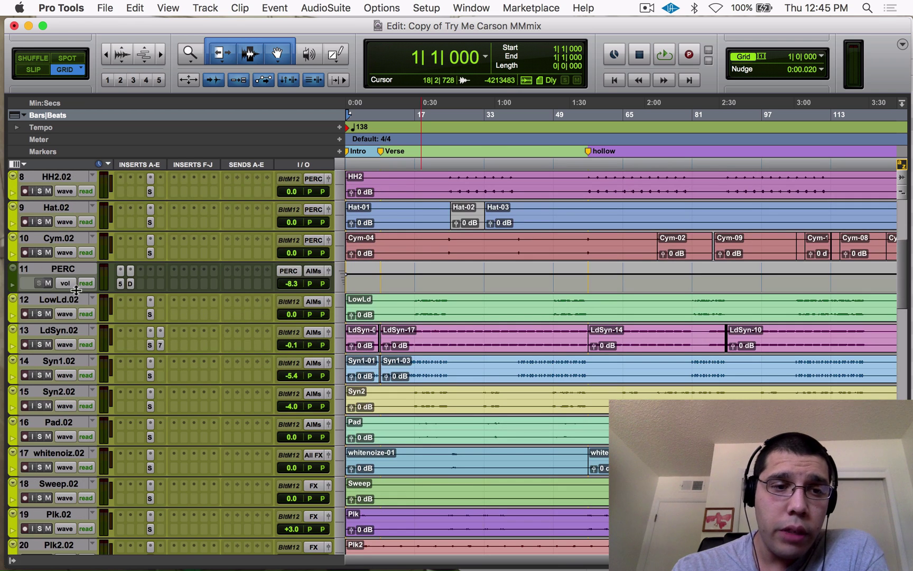
{"action": "scroll", "coordinate": [89, 412], "scroll_direction": "down", "scroll_amount": 4}
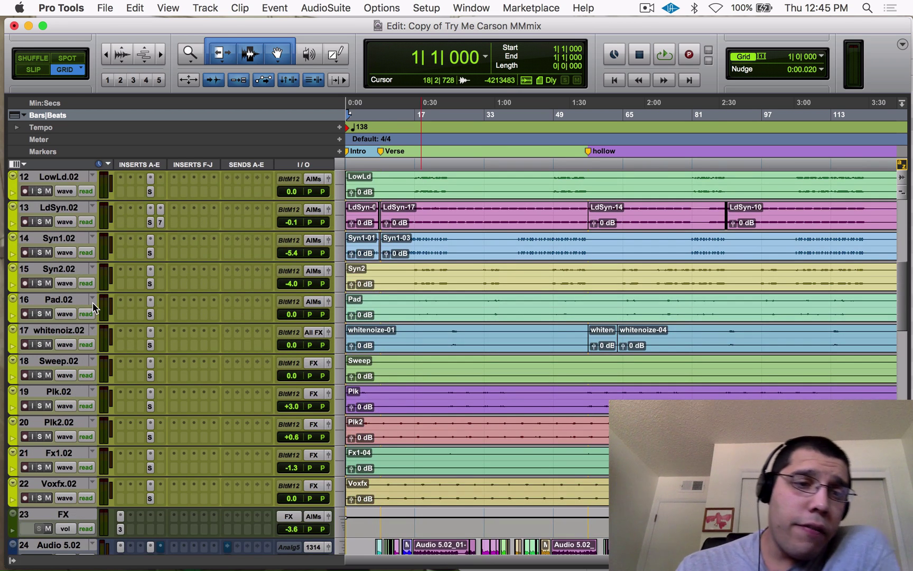
{"action": "scroll", "coordinate": [93, 302], "scroll_direction": "down", "scroll_amount": 9}
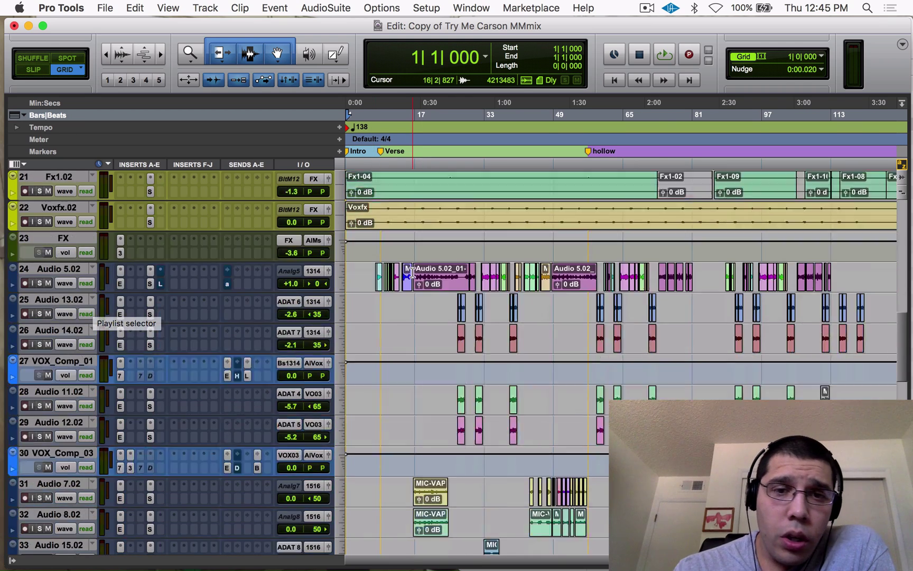
{"action": "scroll", "coordinate": [411, 271], "scroll_direction": "down", "scroll_amount": 3}
{"action": "scroll", "coordinate": [412, 272], "scroll_direction": "up", "scroll_amount": 20}
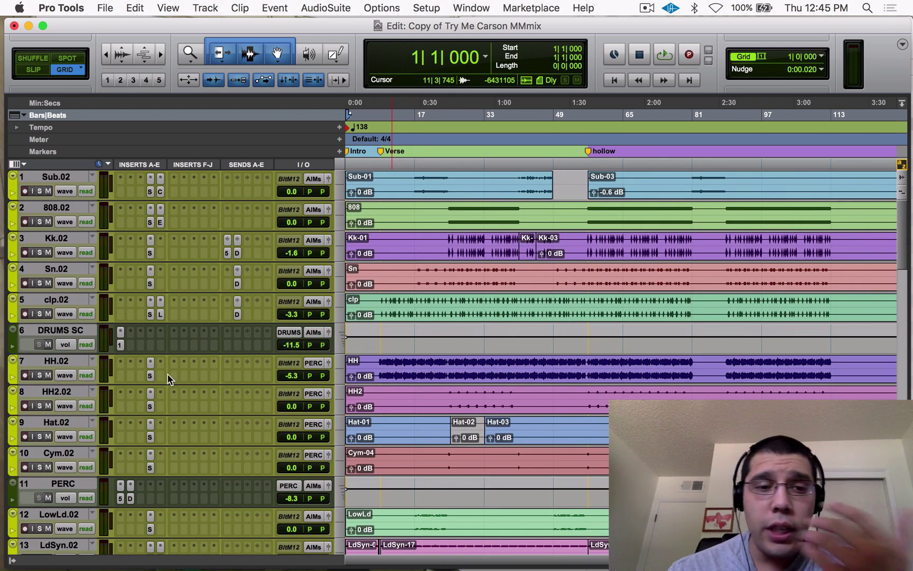
{"action": "scroll", "coordinate": [168, 377], "scroll_direction": "down", "scroll_amount": 14}
{"action": "scroll", "coordinate": [168, 378], "scroll_direction": "down", "scroll_amount": 15}
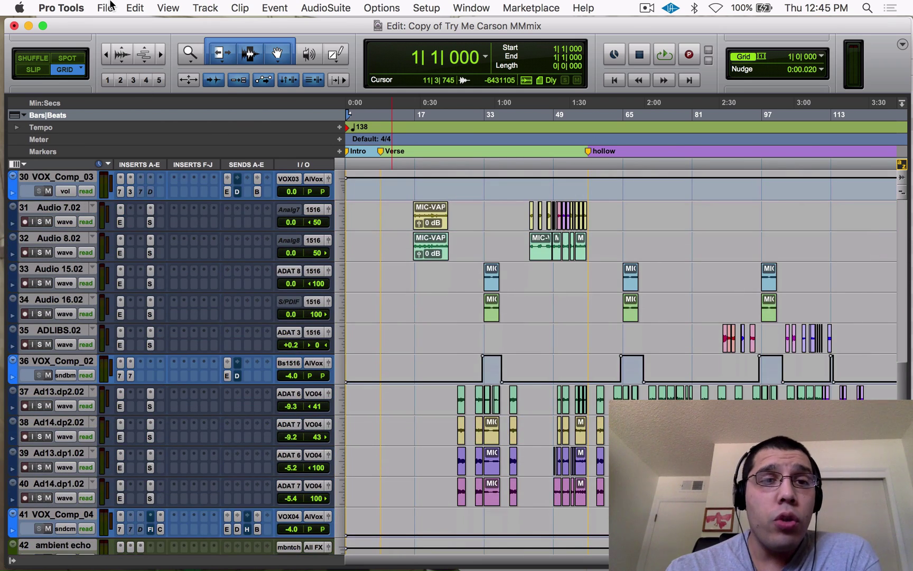
Step: Open the recent session Try Me Carson, saving the current session's changes and declining the detailed session notes report
{"action": "left_click", "coordinate": [110, 6]}
{"action": "mouse_move", "coordinate": [119, 54]}
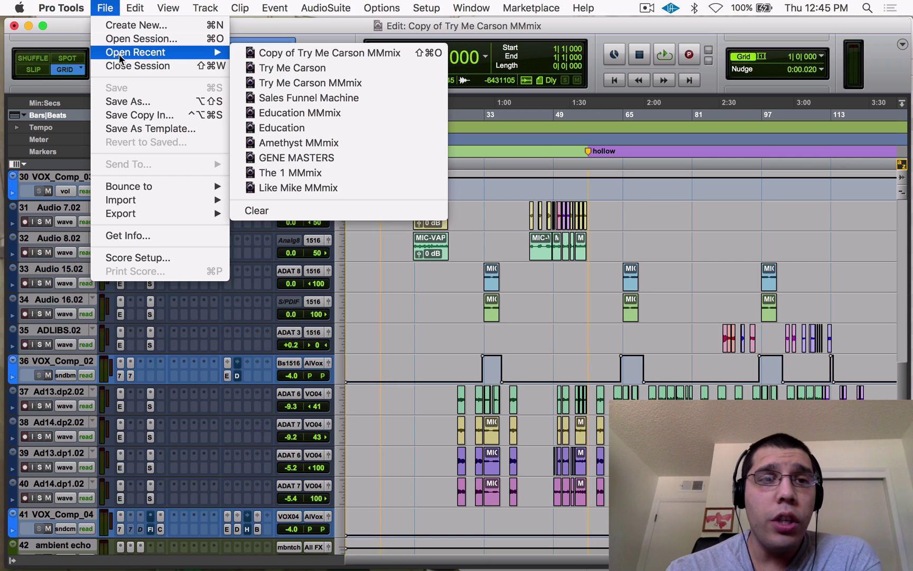
{"action": "left_click", "coordinate": [385, 68]}
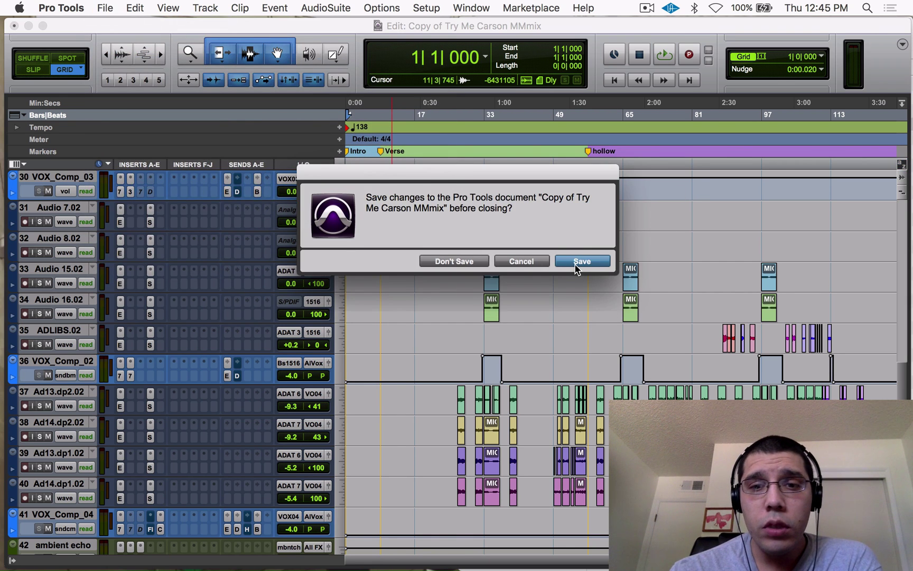
{"action": "left_click", "coordinate": [576, 262]}
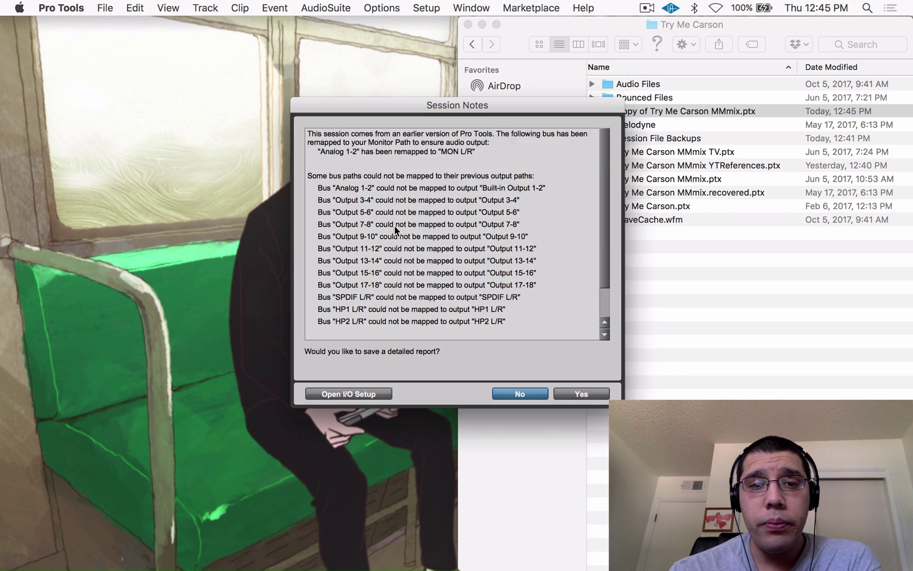
{"action": "key", "text": "Return"}
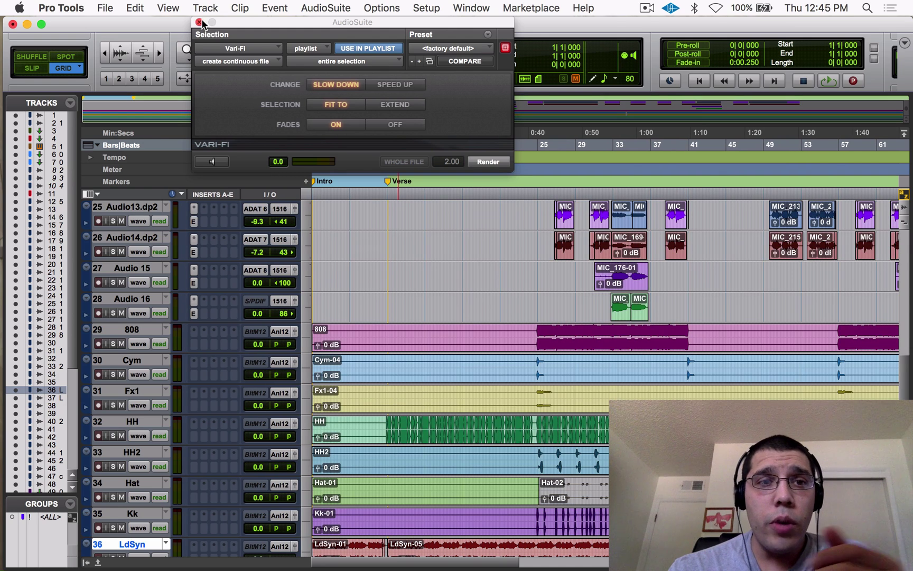
Step: Close the Vari-Fi AudioSuite window and collapse the session overview above the timeline rulers
{"action": "left_click", "coordinate": [199, 22]}
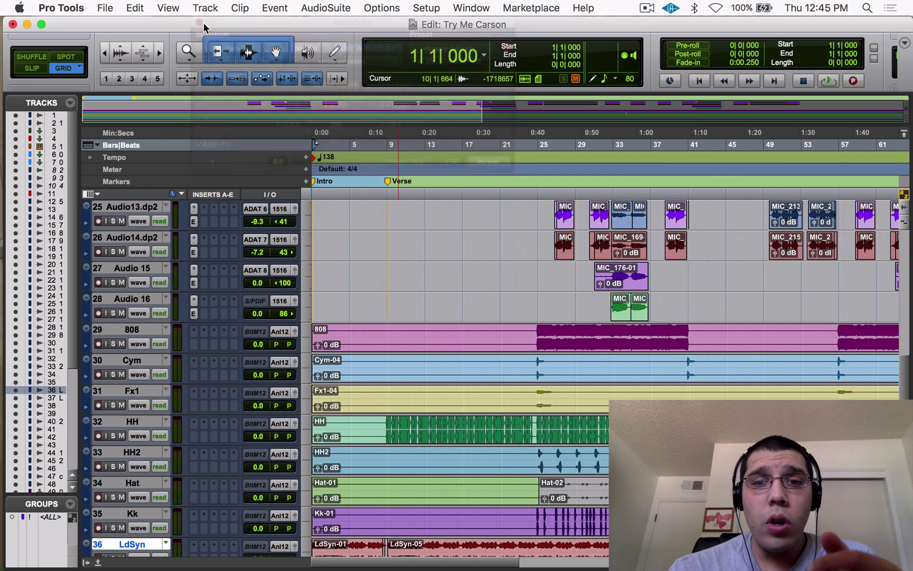
{"action": "left_click_drag", "start_coordinate": [505, 125], "coordinate": [503, 101]}
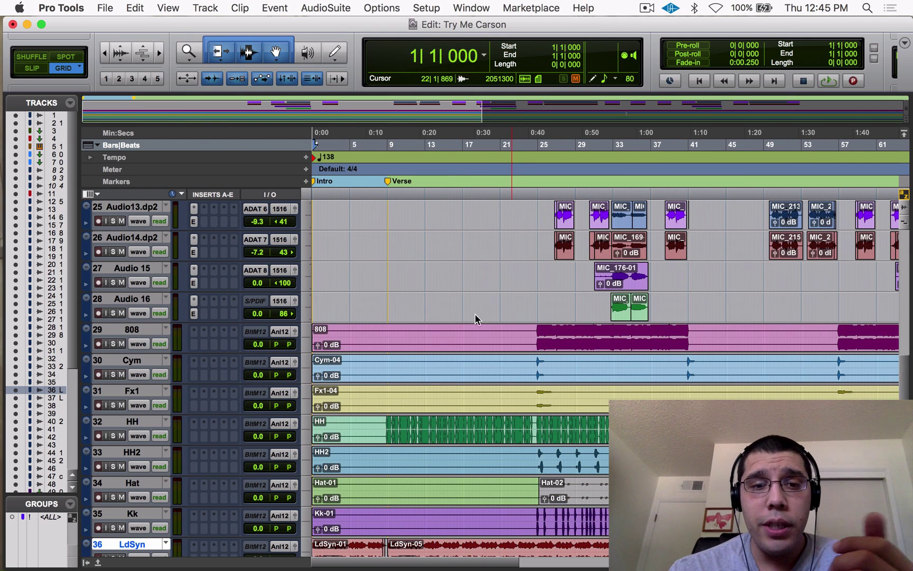
Step: Examine the original session's unorganized track order, from the rough mix and vocal recordings to the instrument tracks
{"action": "scroll", "coordinate": [413, 392], "scroll_direction": "down", "scroll_amount": 14}
{"action": "scroll", "coordinate": [413, 392], "scroll_direction": "up", "scroll_amount": 13}
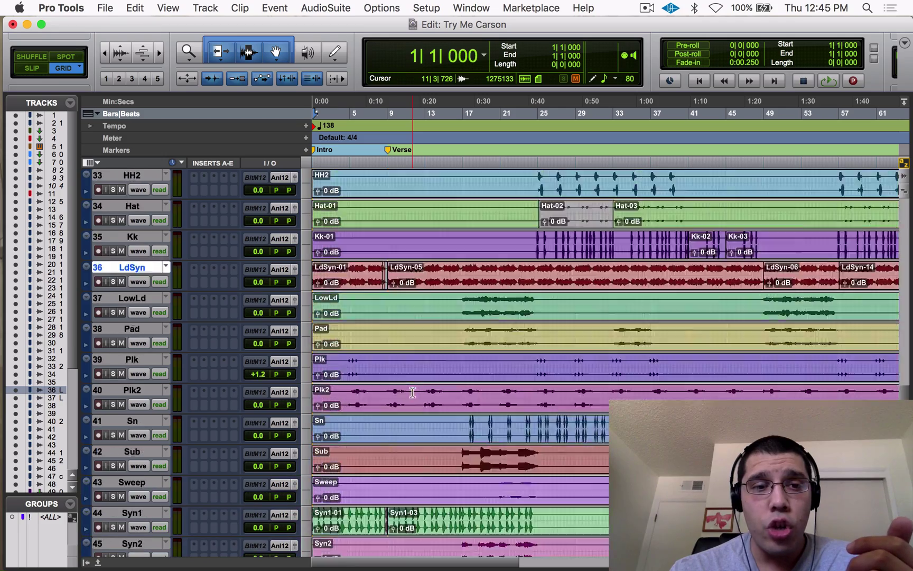
{"action": "scroll", "coordinate": [579, 320], "scroll_direction": "up", "scroll_amount": 20}
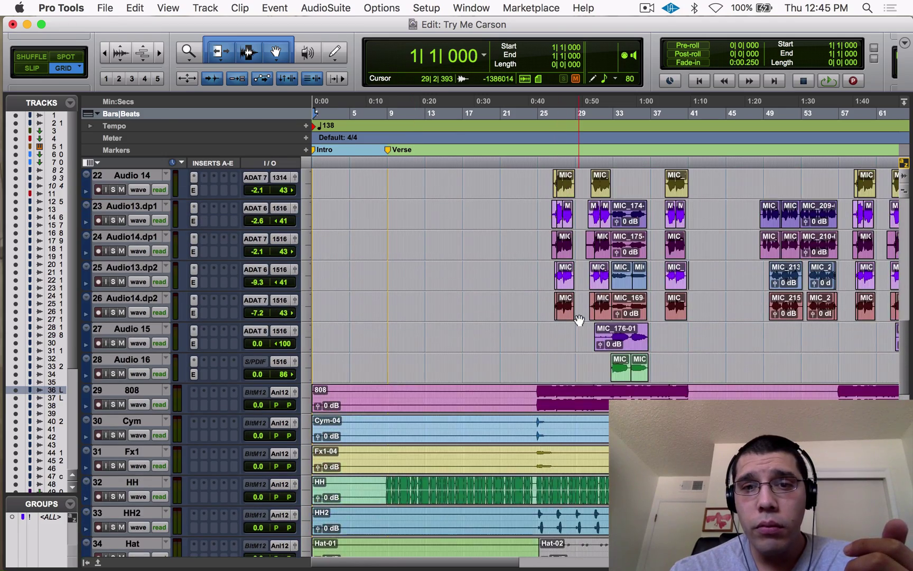
{"action": "scroll", "coordinate": [579, 320], "scroll_direction": "up", "scroll_amount": 2}
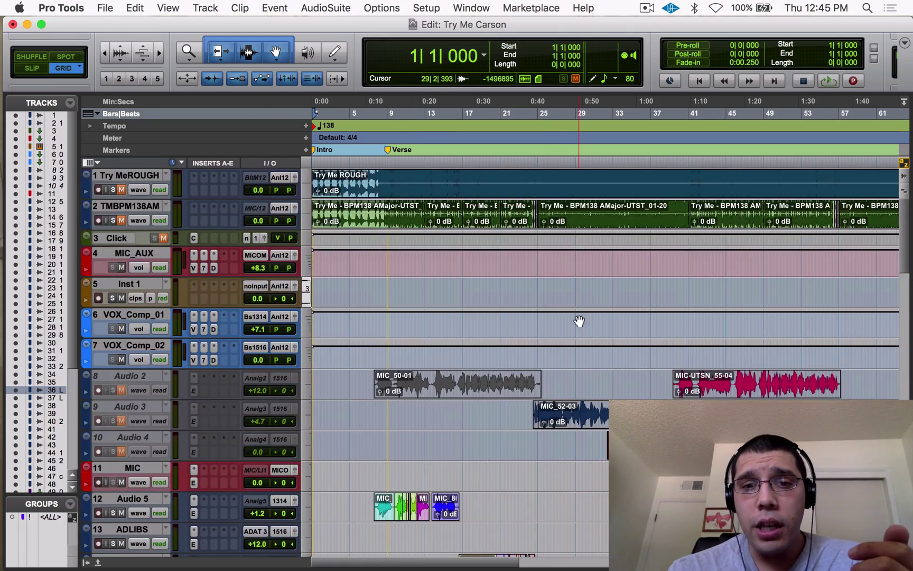
{"action": "scroll", "coordinate": [579, 321], "scroll_direction": "down", "scroll_amount": 18}
{"action": "scroll", "coordinate": [579, 325], "scroll_direction": "up", "scroll_amount": 6}
{"action": "scroll", "coordinate": [579, 327], "scroll_direction": "down", "scroll_amount": 20}
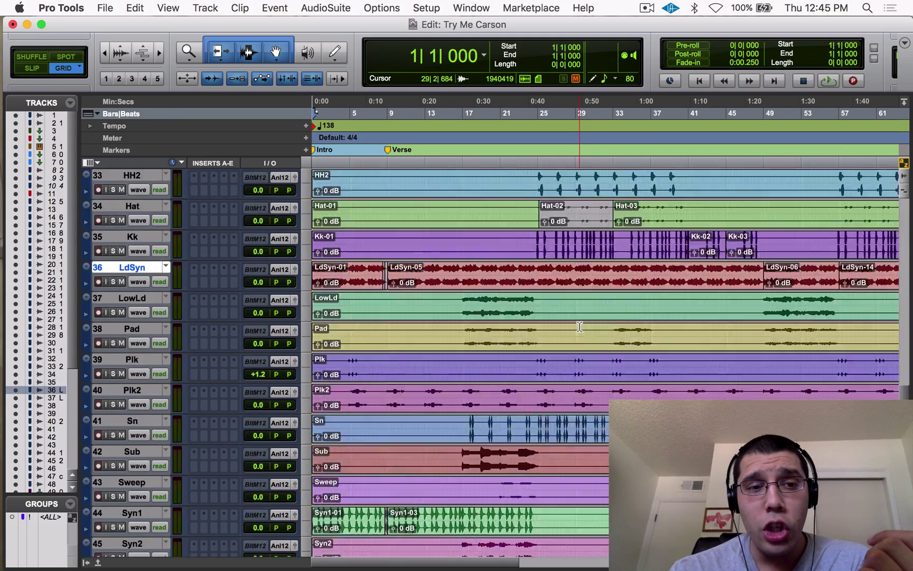
{"action": "scroll", "coordinate": [582, 447], "scroll_direction": "up", "scroll_amount": 20}
{"action": "scroll", "coordinate": [581, 448], "scroll_direction": "up", "scroll_amount": 12}
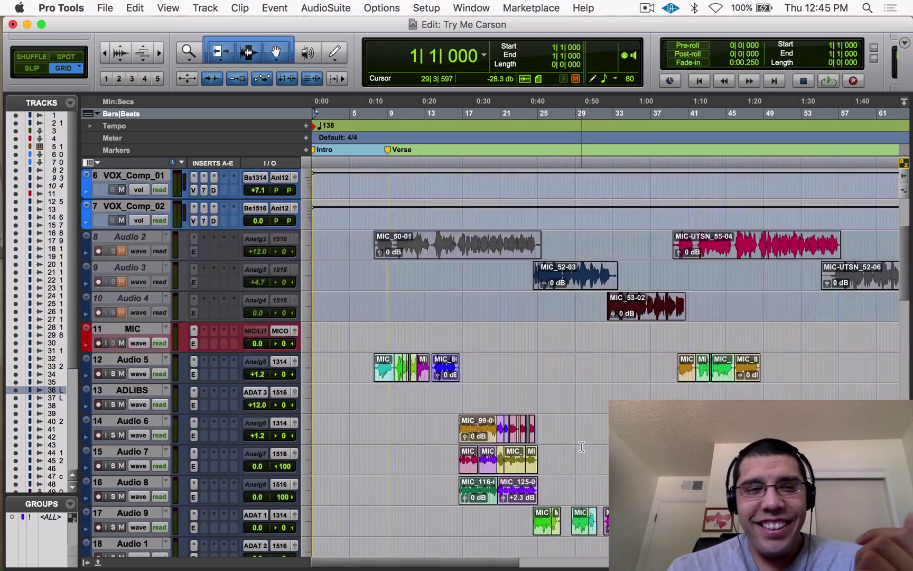
{"action": "scroll", "coordinate": [582, 448], "scroll_direction": "down", "scroll_amount": 3}
{"action": "scroll", "coordinate": [581, 450], "scroll_direction": "up", "scroll_amount": 6}
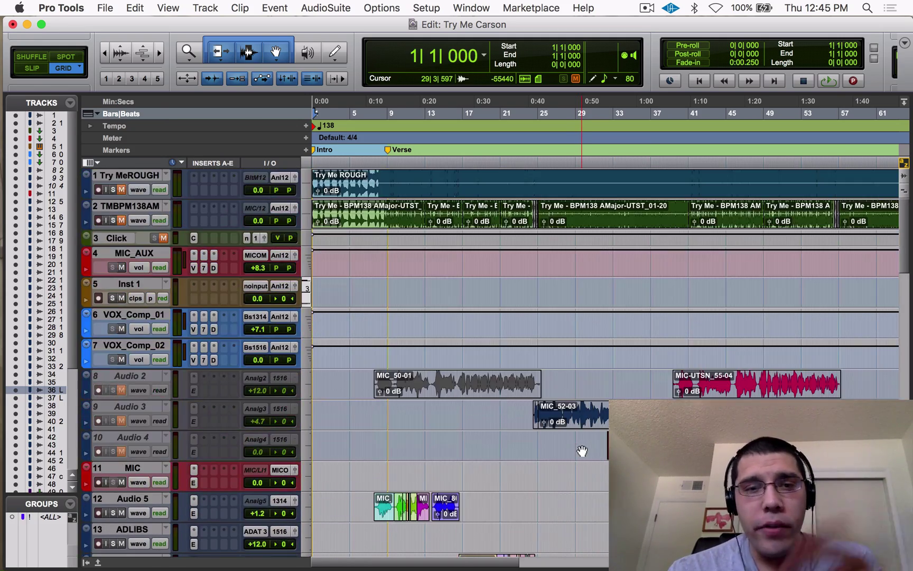
{"action": "scroll", "coordinate": [581, 451], "scroll_direction": "down", "scroll_amount": 7}
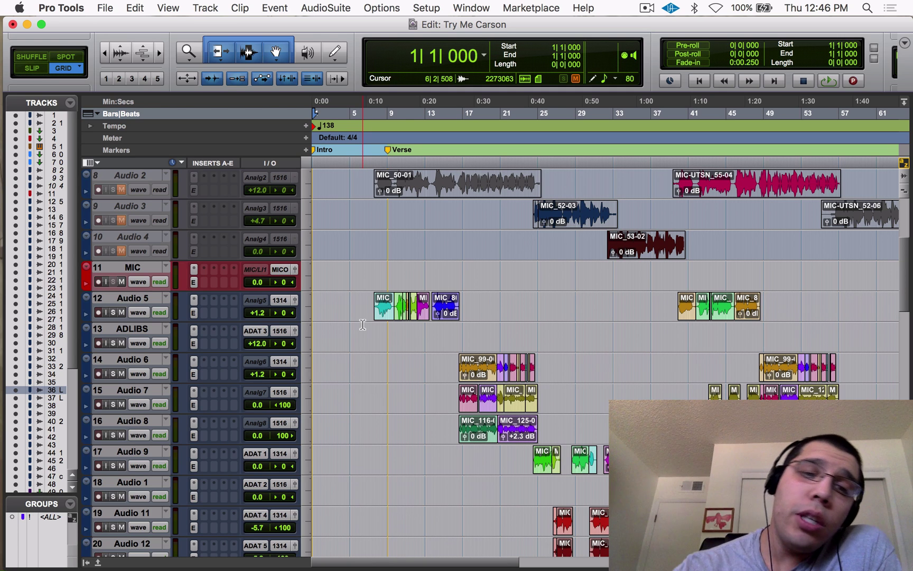
Step: Play the original session from the start while viewing the instrument tracks from Kk to clp, and stop playback
{"action": "key", "text": "space"}
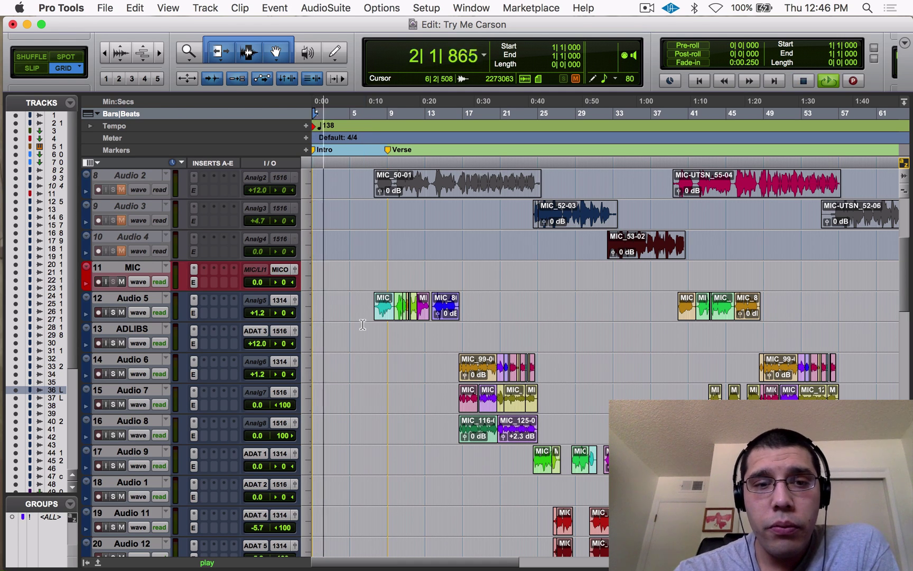
{"action": "scroll", "coordinate": [363, 324], "scroll_direction": "down", "scroll_amount": 3}
{"action": "scroll", "coordinate": [363, 324], "scroll_direction": "down", "scroll_amount": 20}
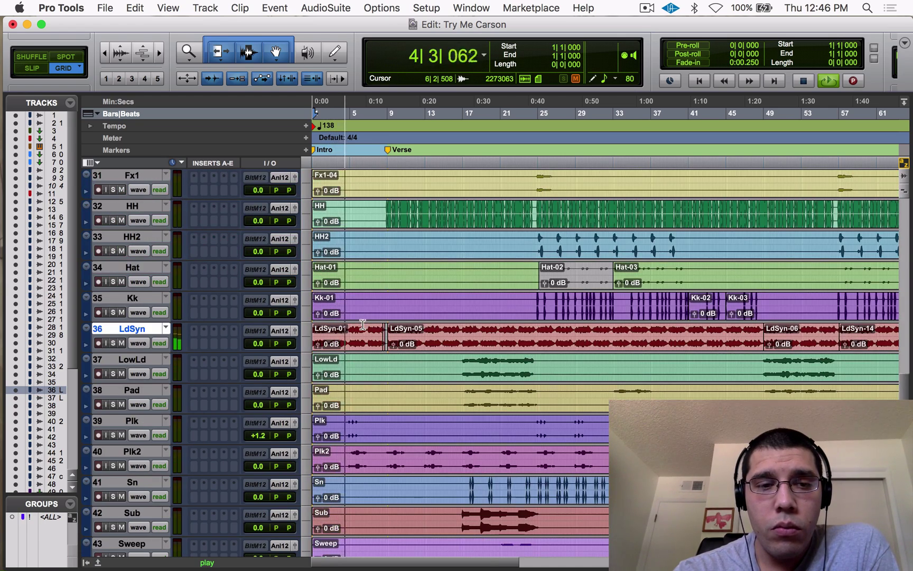
{"action": "scroll", "coordinate": [363, 325], "scroll_direction": "down", "scroll_amount": 4}
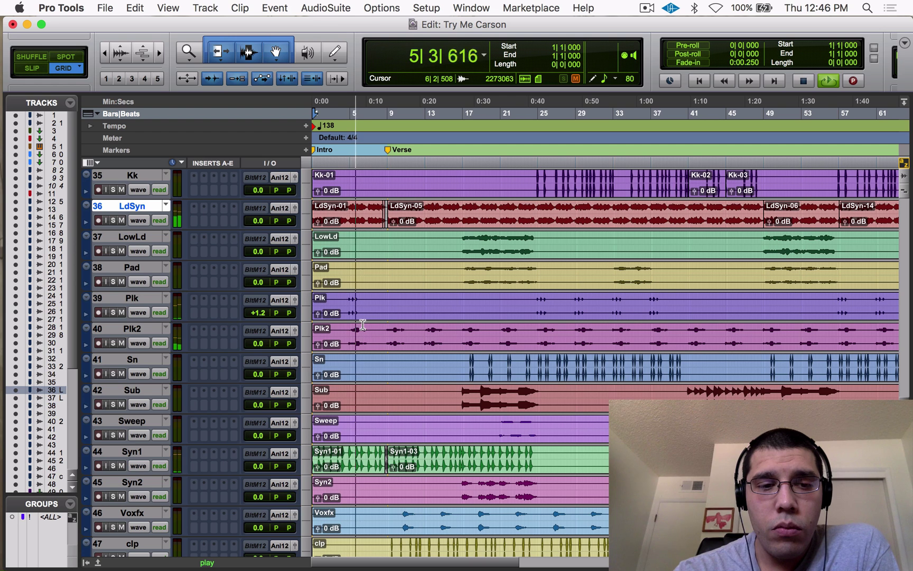
{"action": "key", "text": "space"}
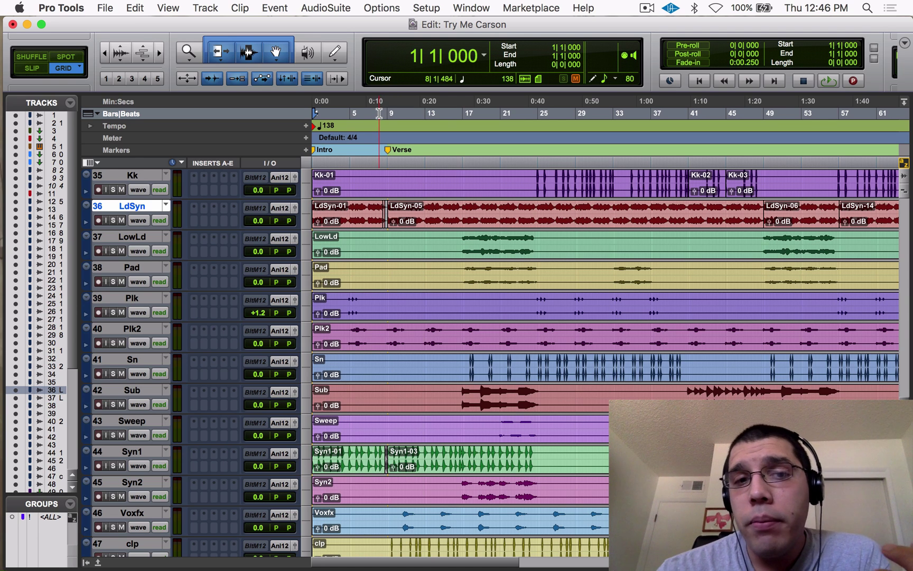
Step: Play the original session from late in bar 5 of the intro, stop playback, and return to the session start
{"action": "left_click", "coordinate": [357, 113]}
{"action": "key", "text": "space"}
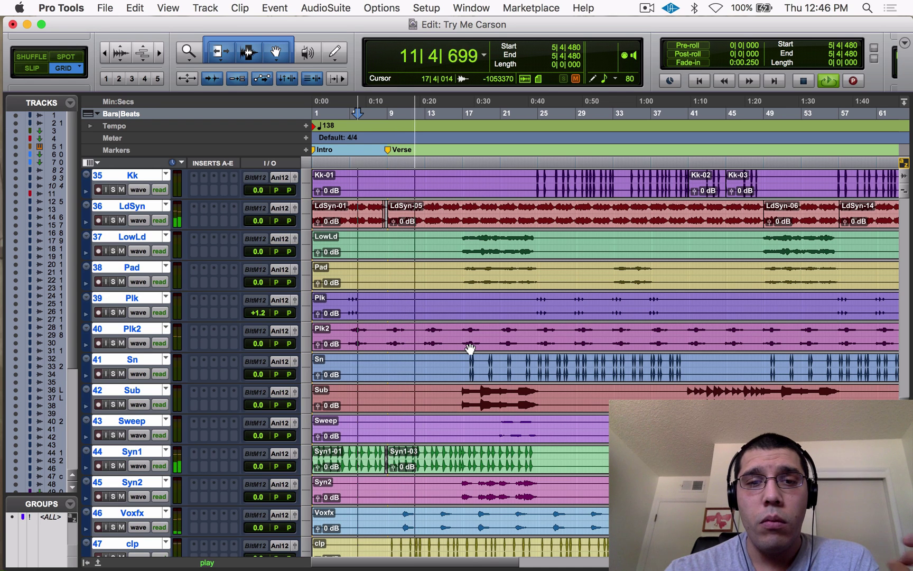
{"action": "key", "text": "space"}
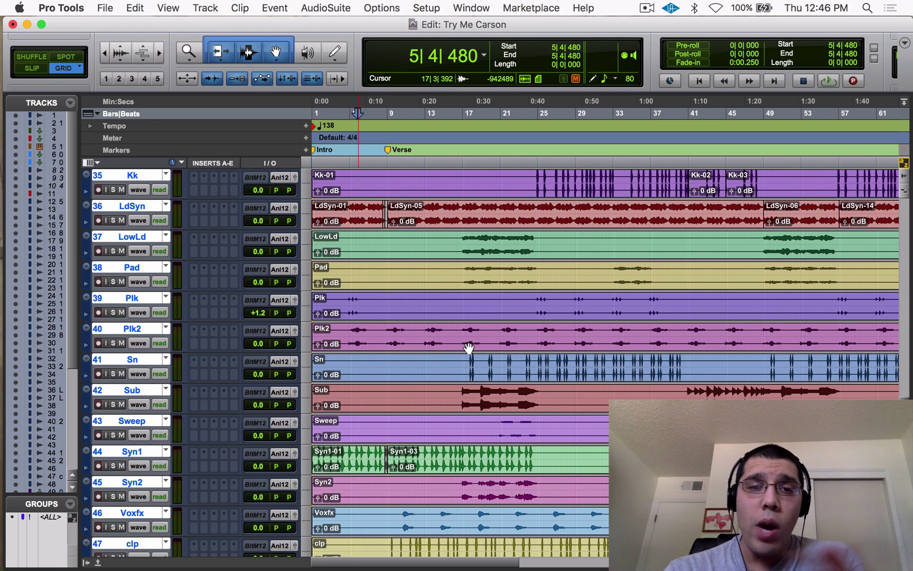
{"action": "key", "text": "Return"}
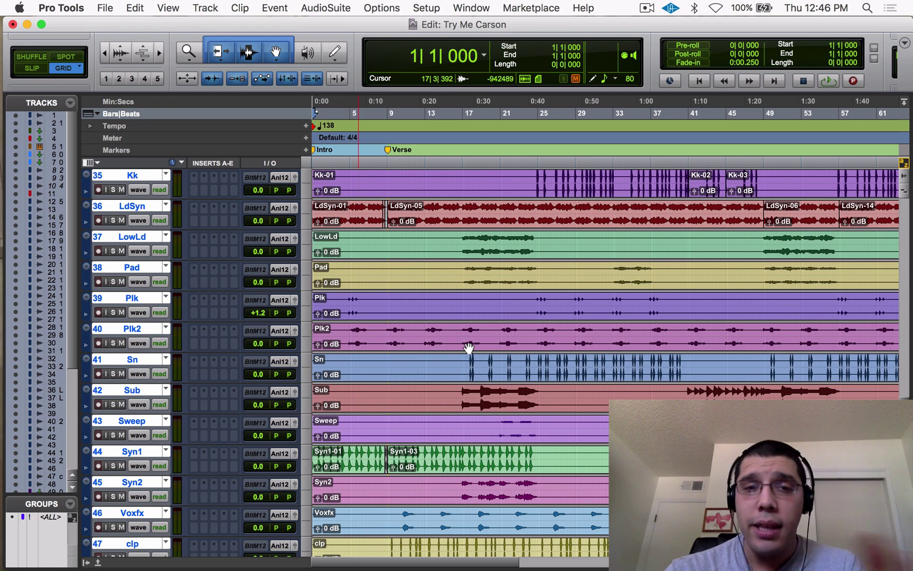
Step: Select the Syn1 part from the session start to bar 6 and play that range, then stop playback
{"action": "scroll", "coordinate": [372, 423], "scroll_direction": "down", "scroll_amount": 5}
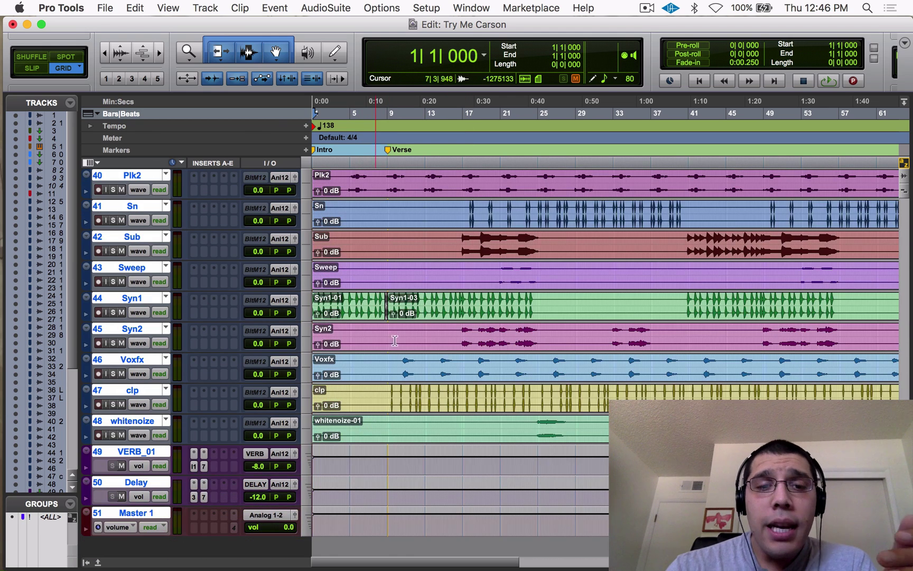
{"action": "left_click_drag", "start_coordinate": [323, 304], "coordinate": [298, 305]}
{"action": "left_click", "coordinate": [366, 304]}
{"action": "key", "text": "space"}
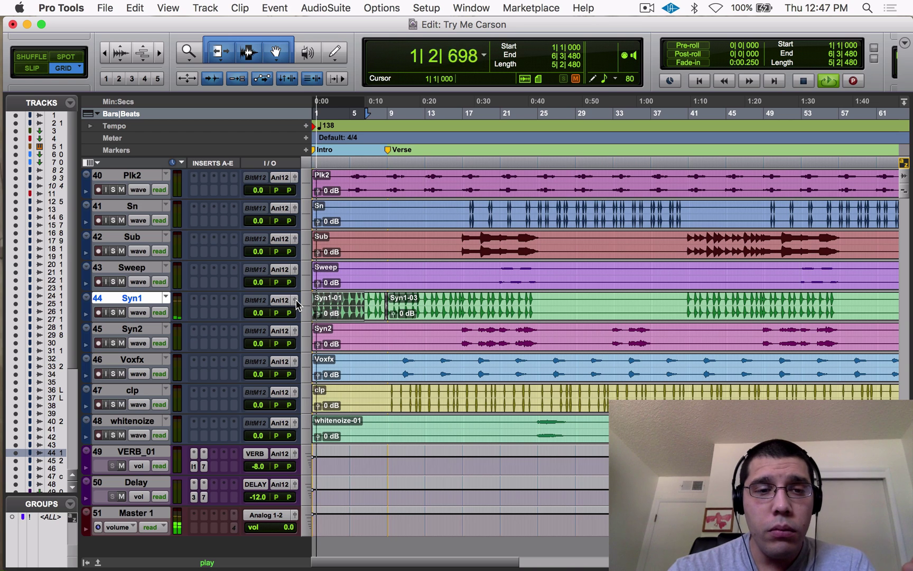
{"action": "key", "text": "space"}
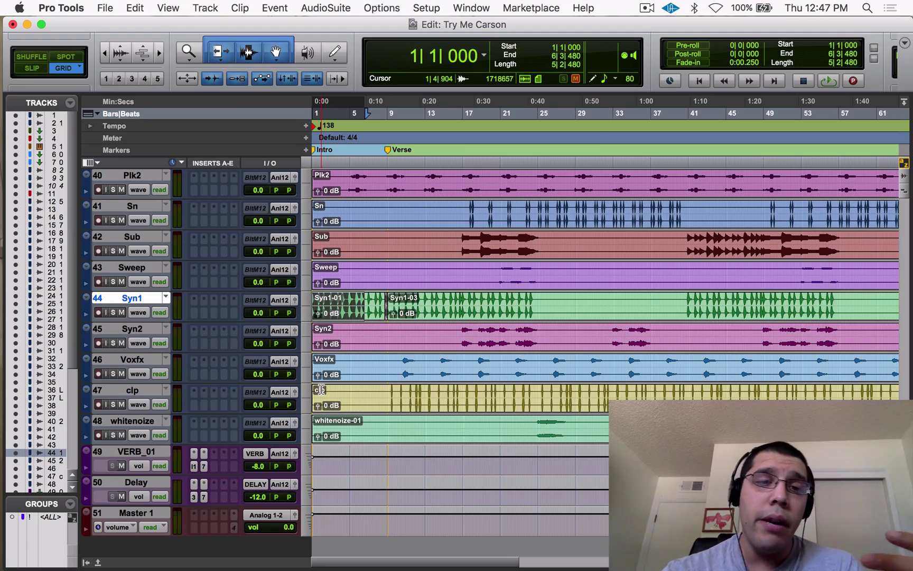
Step: Examine the vocal and instrument tracks between MIC and Master 1, and select the Kk section from bar 24 to bar 29
{"action": "scroll", "coordinate": [599, 364], "scroll_direction": "up", "scroll_amount": 5}
{"action": "scroll", "coordinate": [599, 364], "scroll_direction": "up", "scroll_amount": 10}
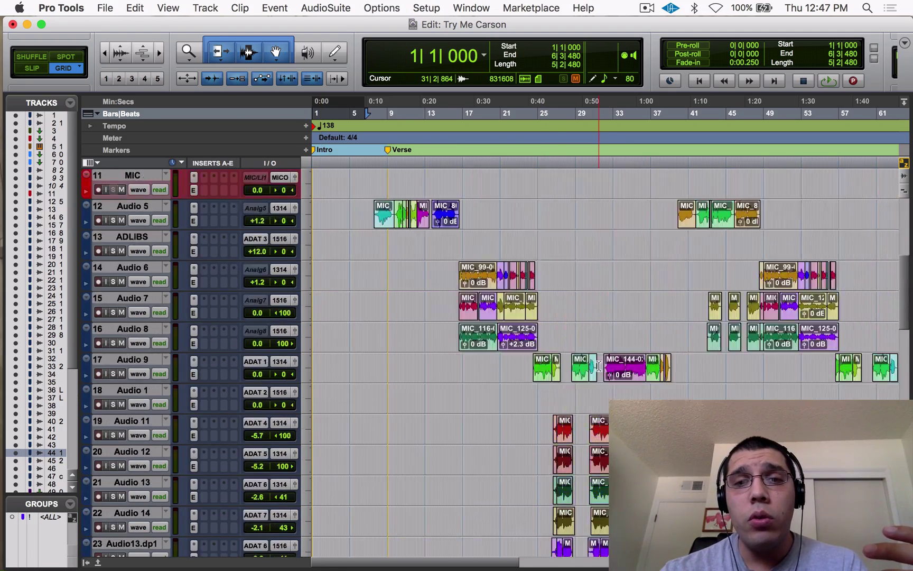
{"action": "scroll", "coordinate": [465, 370], "scroll_direction": "down", "scroll_amount": 8}
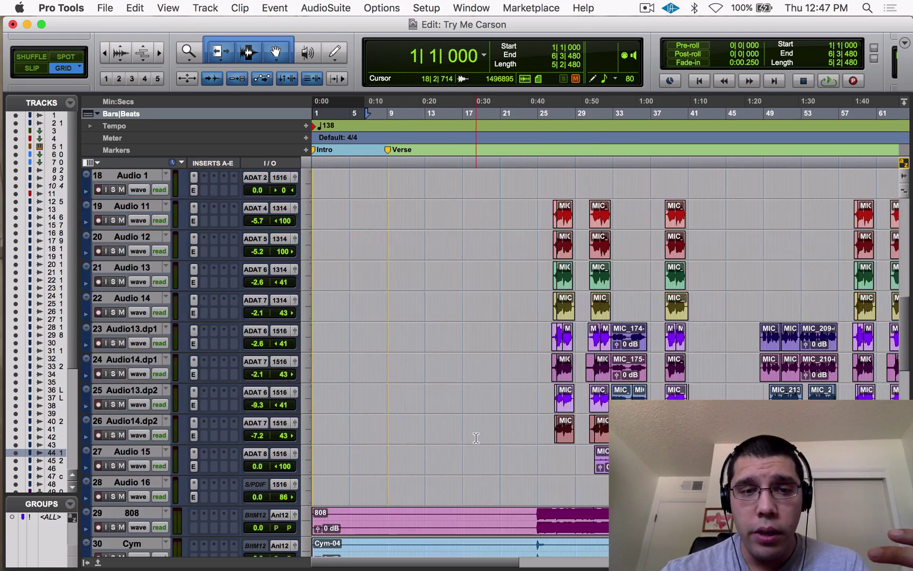
{"action": "scroll", "coordinate": [475, 437], "scroll_direction": "down", "scroll_amount": 10}
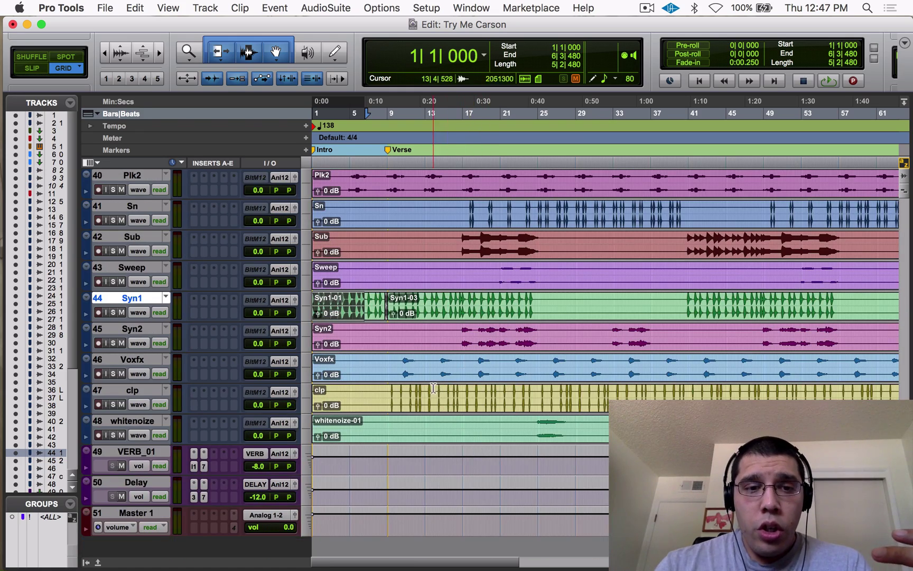
{"action": "scroll", "coordinate": [468, 330], "scroll_direction": "up", "scroll_amount": 3}
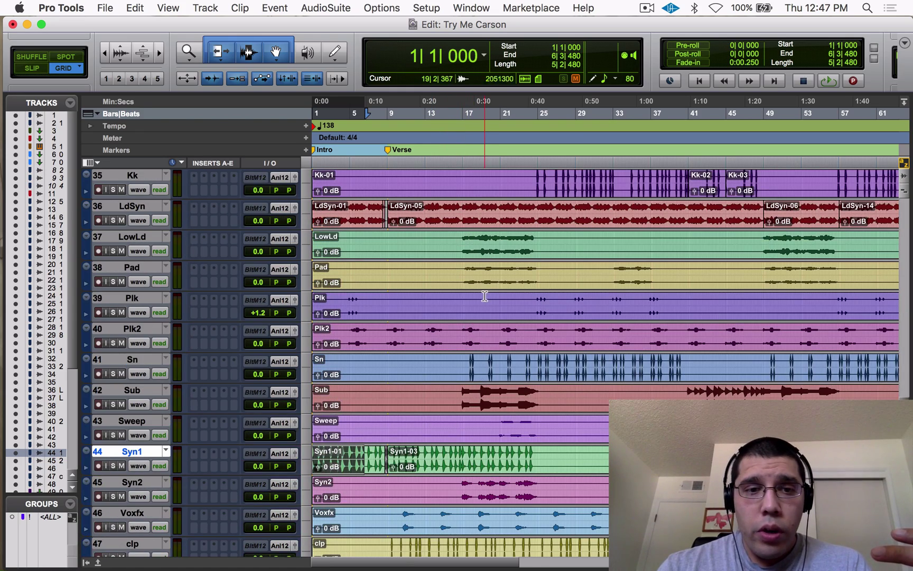
{"action": "scroll", "coordinate": [484, 324], "scroll_direction": "up", "scroll_amount": 4}
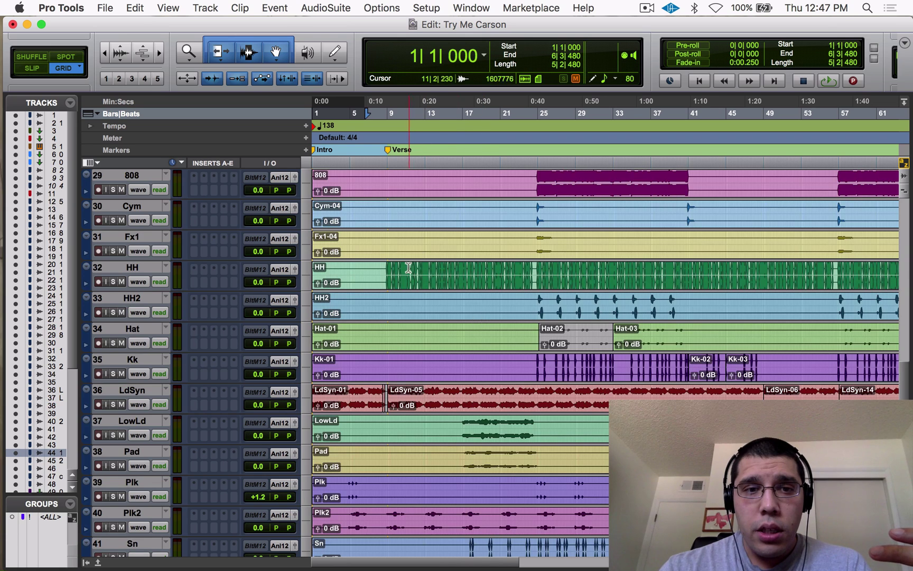
{"action": "scroll", "coordinate": [453, 234], "scroll_direction": "up", "scroll_amount": 2}
{"action": "scroll", "coordinate": [475, 407], "scroll_direction": "up", "scroll_amount": 2}
{"action": "scroll", "coordinate": [459, 403], "scroll_direction": "down", "scroll_amount": 4}
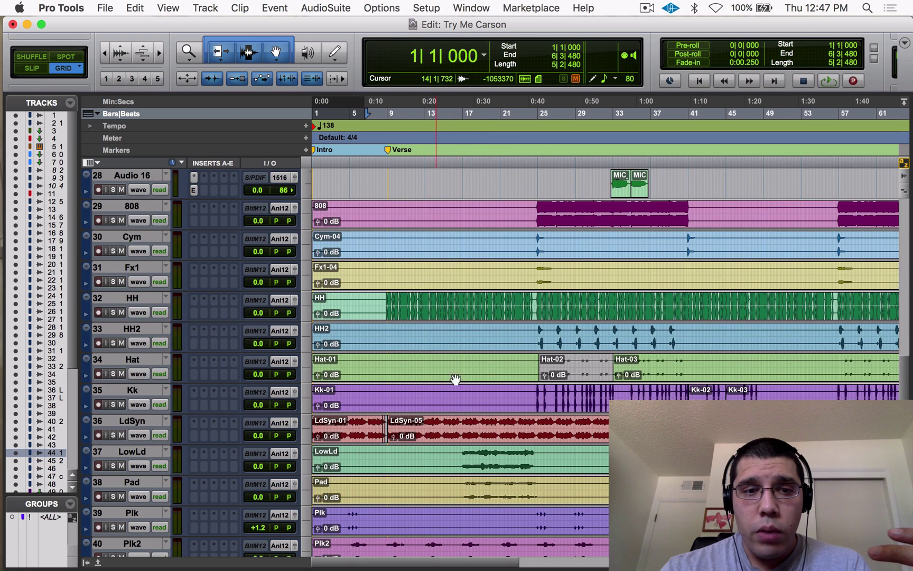
{"action": "left_click_drag", "start_coordinate": [536, 394], "coordinate": [582, 390]}
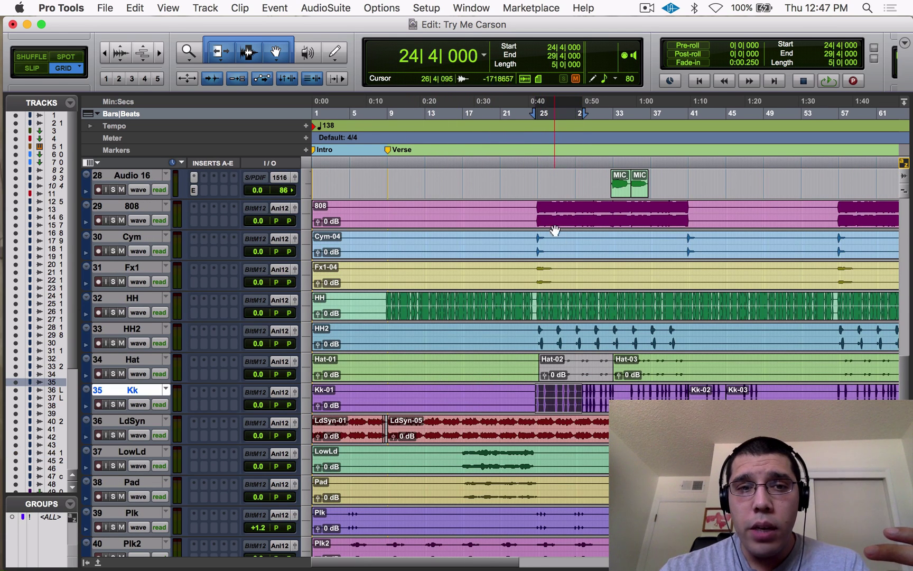
Step: Select the end of the Syn1 part from bar 21 to bar 27, play the range, and stop playback
{"action": "scroll", "coordinate": [584, 416], "scroll_direction": "down", "scroll_amount": 8}
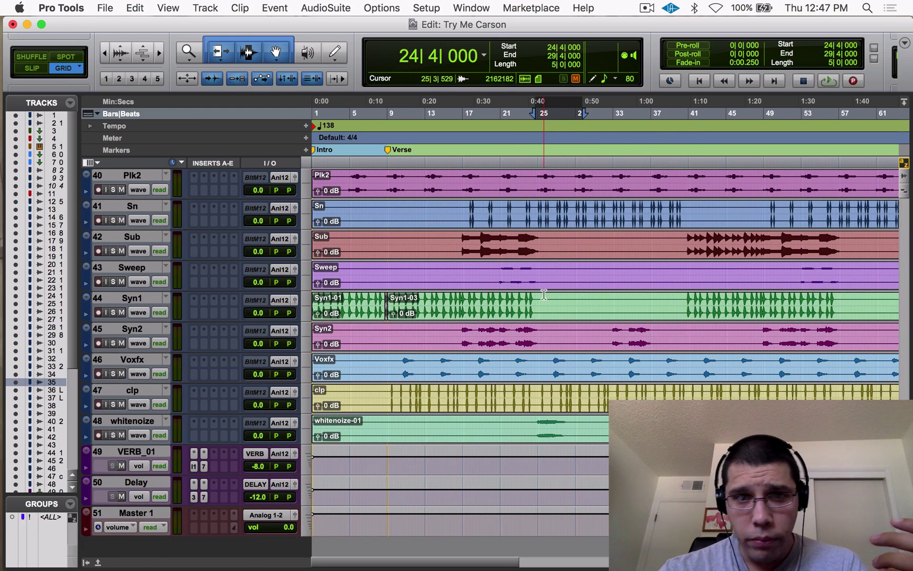
{"action": "left_click", "coordinate": [512, 296]}
{"action": "left_click", "coordinate": [564, 300], "text": "shift"}
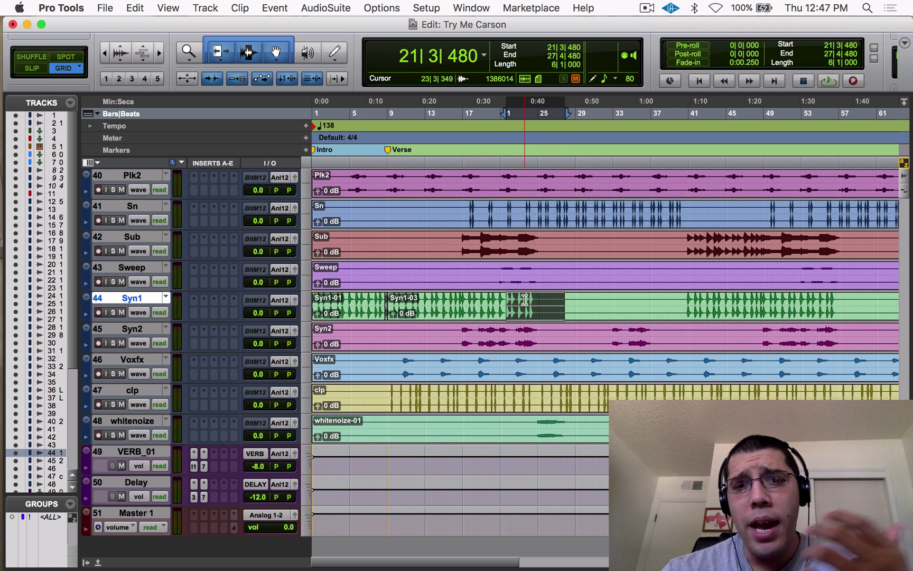
{"action": "key", "text": "space"}
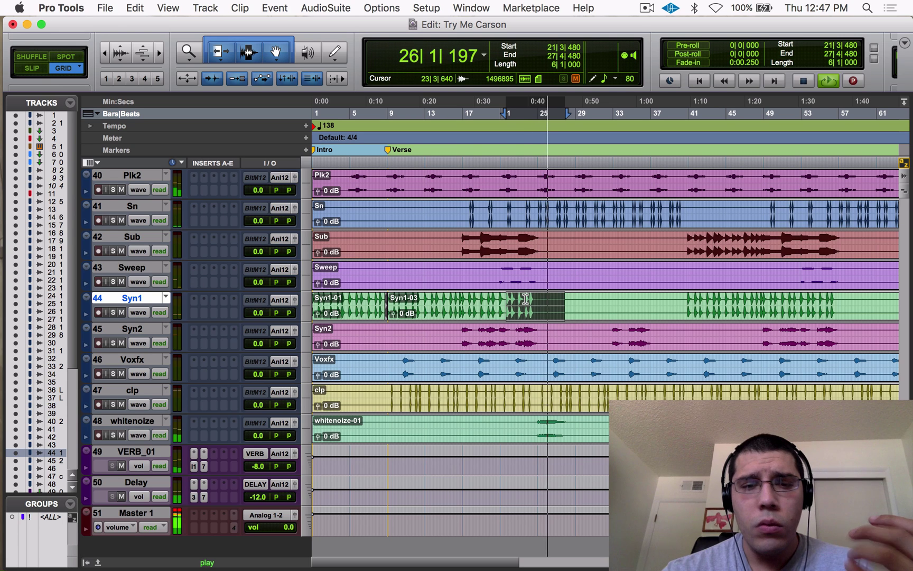
{"action": "key", "text": "space"}
Step: Compare the Sub and Syn1 parts starting around bar 16, and play the Sub selection from bar 16 to bar 25
{"action": "left_click_drag", "start_coordinate": [459, 250], "coordinate": [549, 254]}
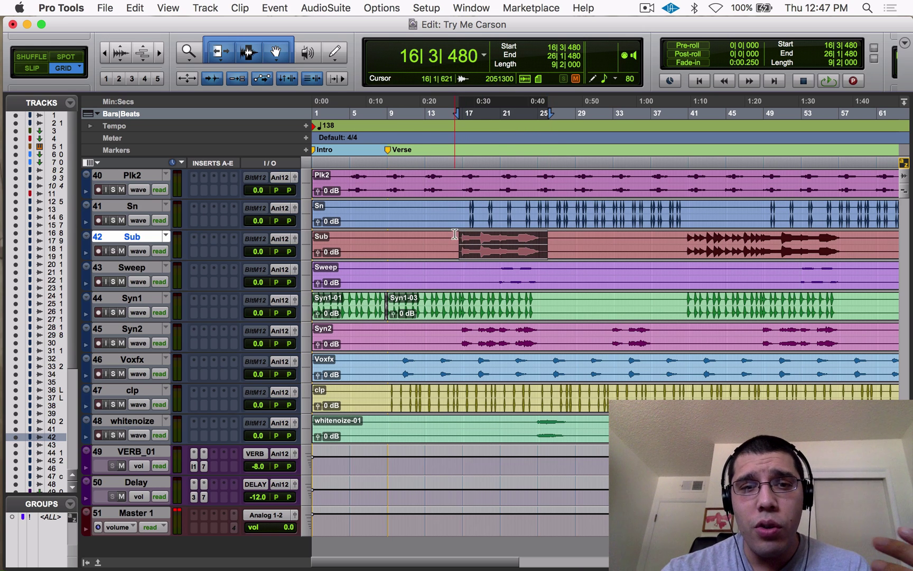
{"action": "left_click_drag", "start_coordinate": [455, 234], "coordinate": [546, 249]}
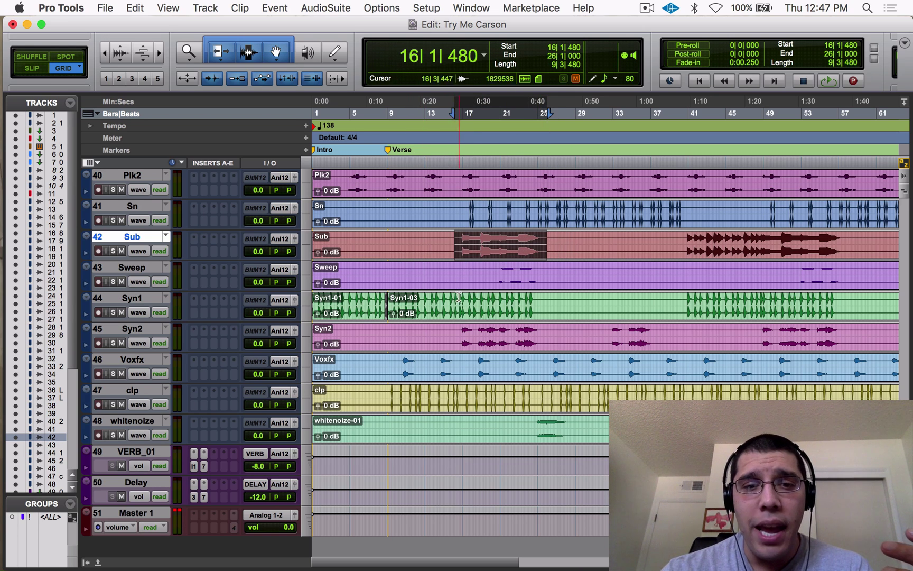
{"action": "left_click_drag", "start_coordinate": [459, 297], "coordinate": [519, 301]}
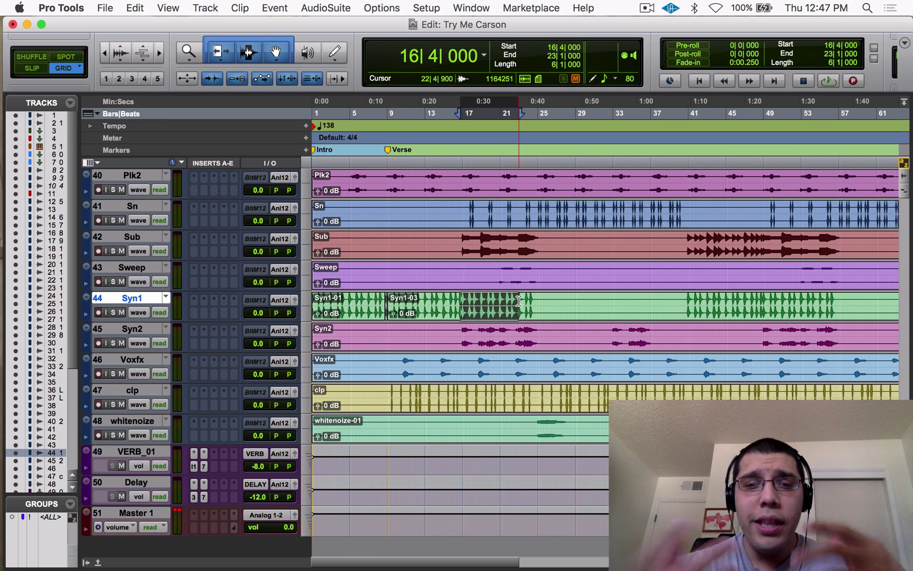
{"action": "left_click_drag", "start_coordinate": [463, 243], "coordinate": [538, 241]}
{"action": "key", "text": "space"}
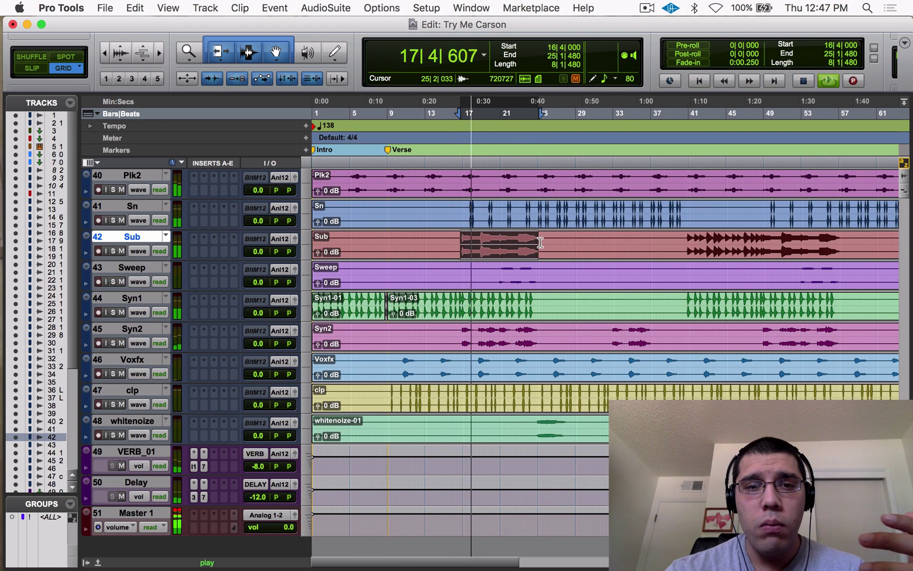
{"action": "key", "text": "space"}
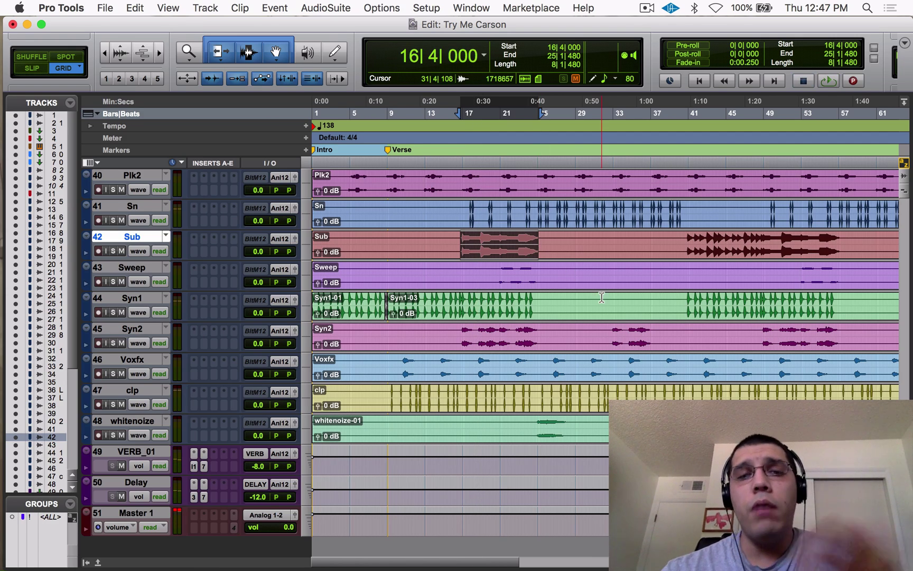
Step: Select the first vocal clips on Audio 11 and Audio 12, from bar 26 to bar 28, and audition that range
{"action": "scroll", "coordinate": [581, 275], "scroll_direction": "up", "scroll_amount": 10}
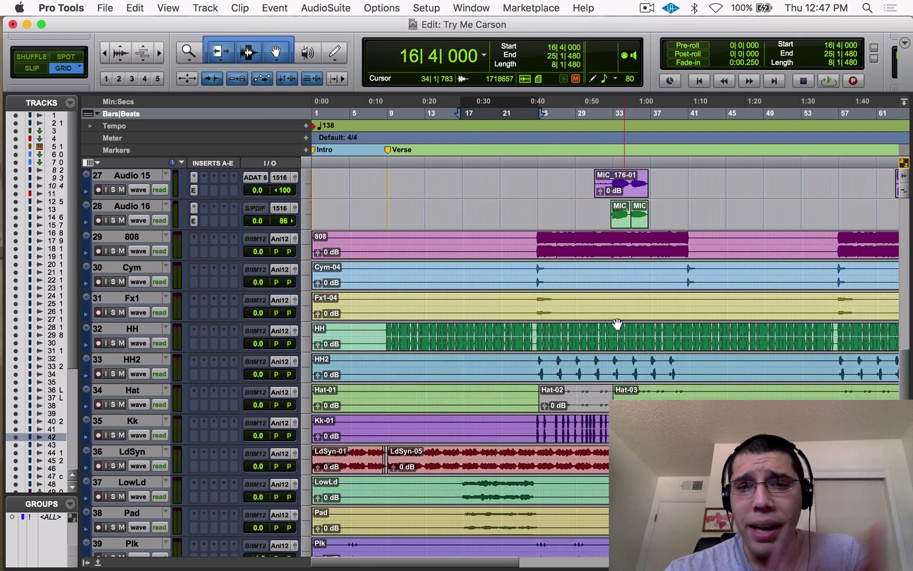
{"action": "scroll", "coordinate": [617, 324], "scroll_direction": "up", "scroll_amount": 10}
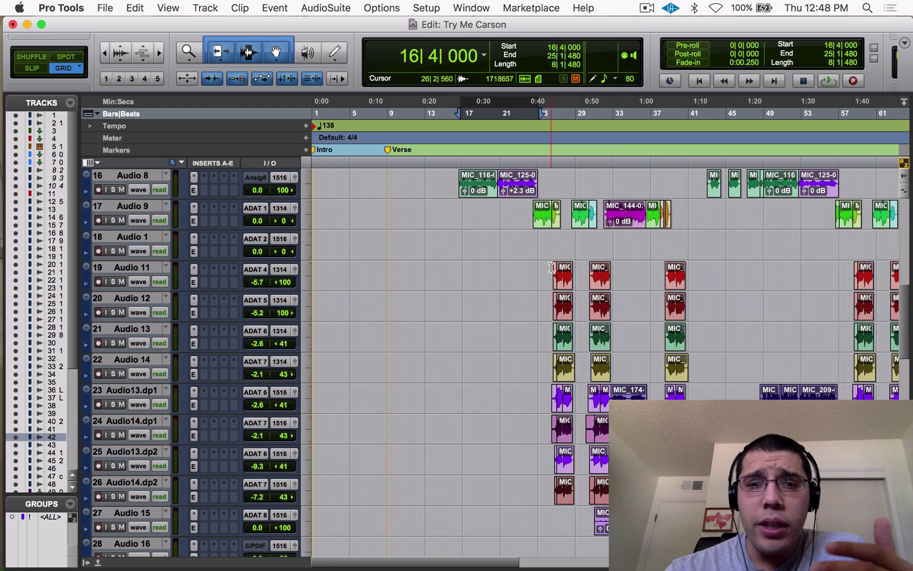
{"action": "left_click_drag", "start_coordinate": [551, 268], "coordinate": [574, 306]}
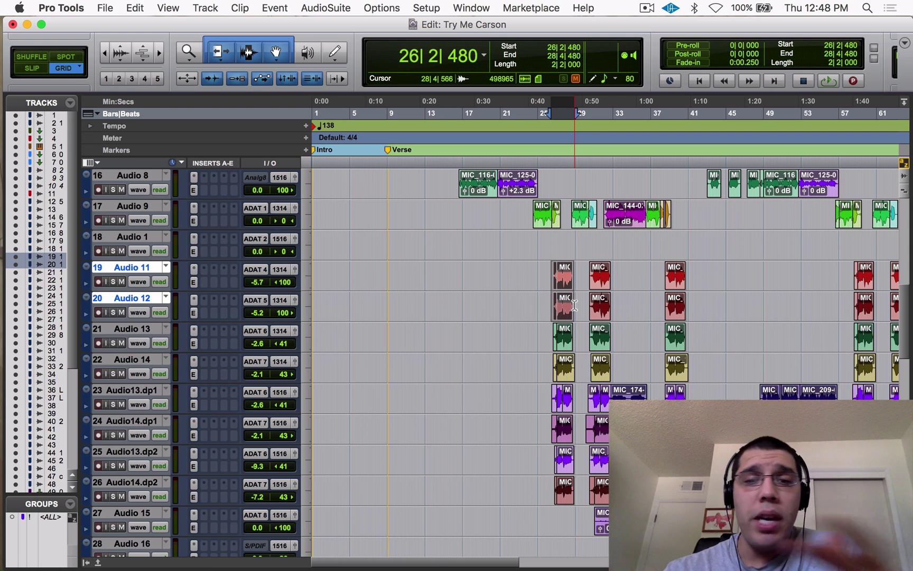
{"action": "key", "text": "space"}
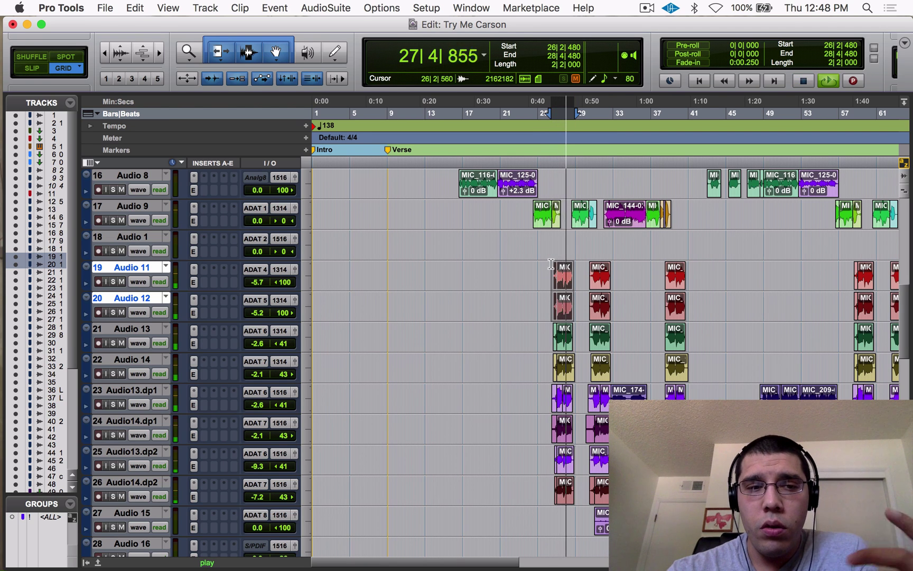
{"action": "key", "text": "space"}
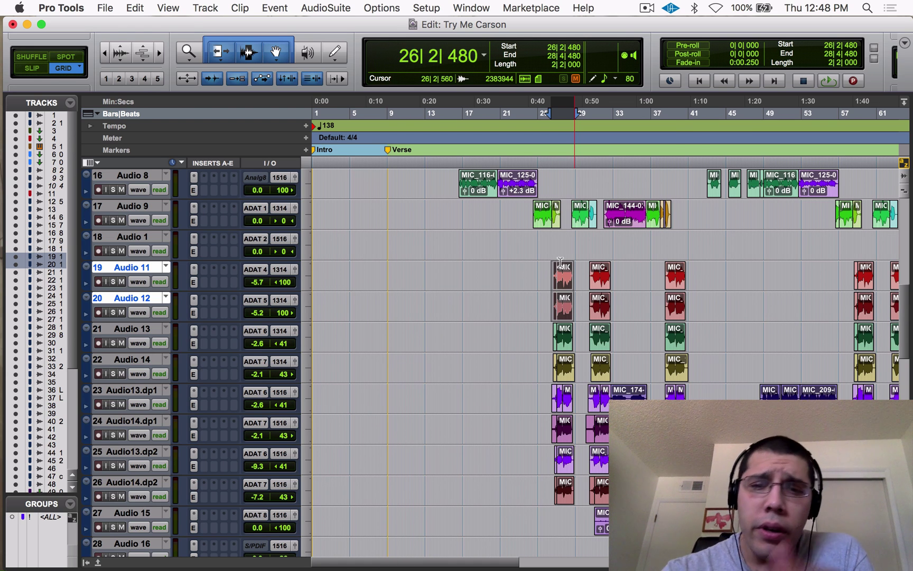
Step: Play the vocal section on Audio 9 and Audio13.dp2 from around bar 73, restart it from bar 72, and stop playback
{"action": "scroll", "coordinate": [675, 383], "scroll_direction": "right", "scroll_amount": 10}
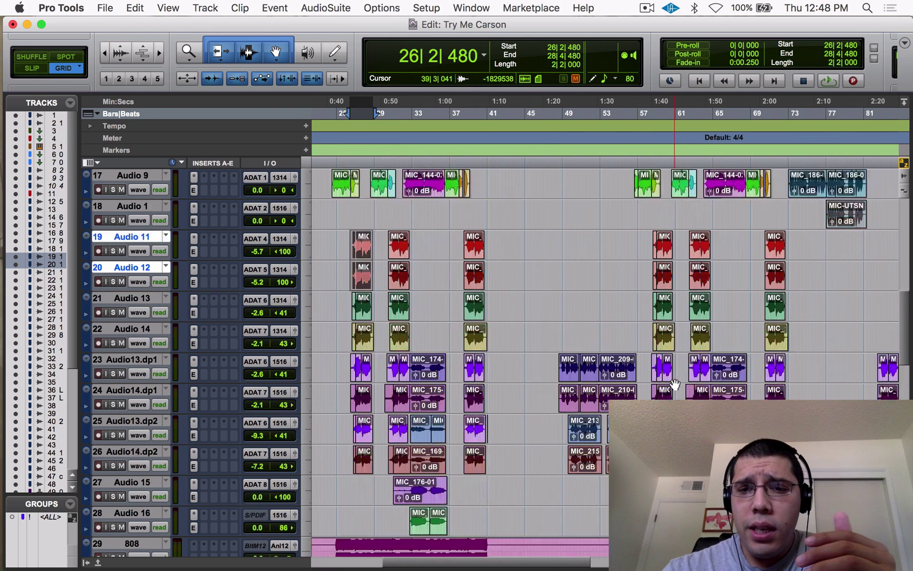
{"action": "scroll", "coordinate": [676, 382], "scroll_direction": "down", "scroll_amount": 5}
{"action": "scroll", "coordinate": [682, 380], "scroll_direction": "up", "scroll_amount": 7}
{"action": "scroll", "coordinate": [683, 380], "scroll_direction": "right", "scroll_amount": 15}
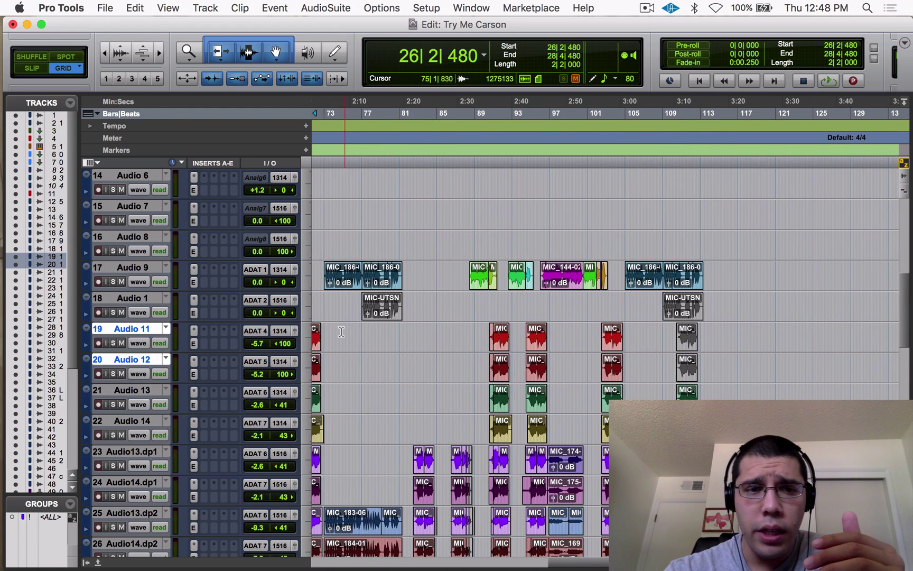
{"action": "left_click", "coordinate": [328, 333]}
{"action": "key", "text": "space"}
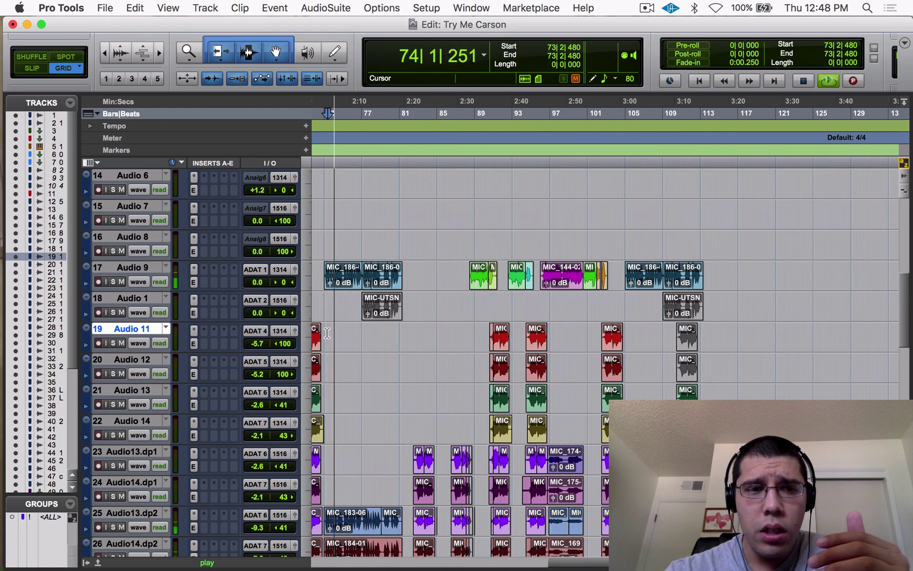
{"action": "scroll", "coordinate": [349, 304], "scroll_direction": "left", "scroll_amount": 2}
{"action": "left_click", "coordinate": [352, 298]}
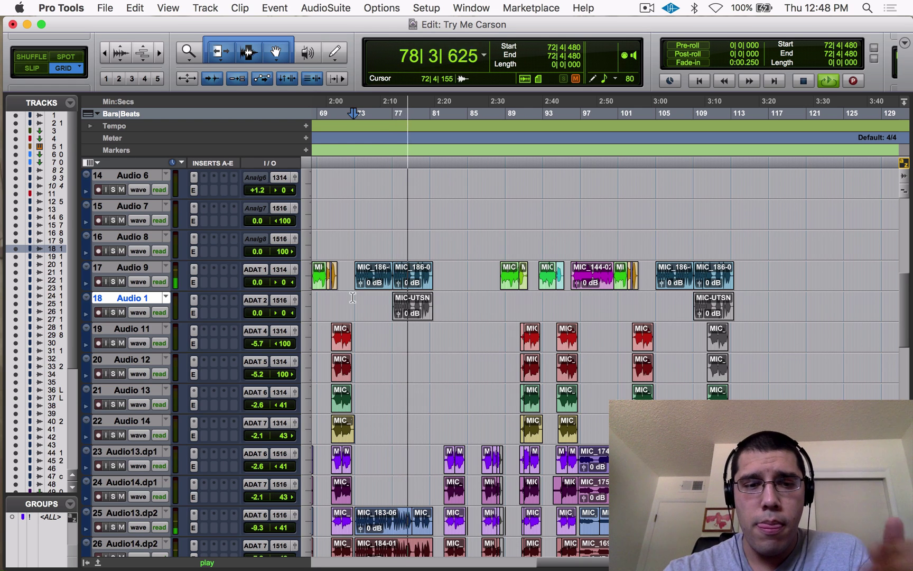
{"action": "key", "text": "space"}
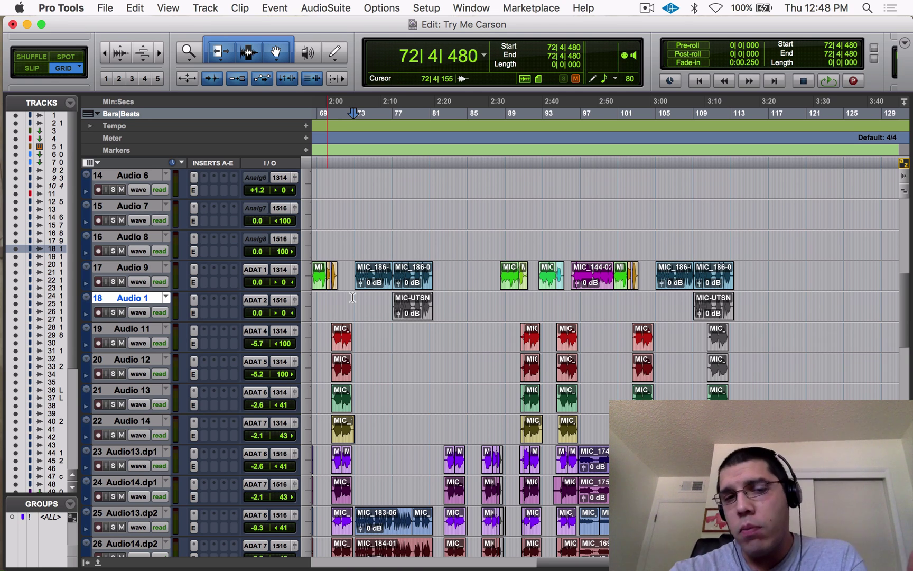
Step: Go back to the first vocal clips on Audio 5 and start playback from bar 7, just before the Verse marker
{"action": "scroll", "coordinate": [353, 298], "scroll_direction": "up", "scroll_amount": 1}
{"action": "scroll", "coordinate": [353, 297], "scroll_direction": "left", "scroll_amount": 5}
{"action": "scroll", "coordinate": [400, 310], "scroll_direction": "left", "scroll_amount": 5}
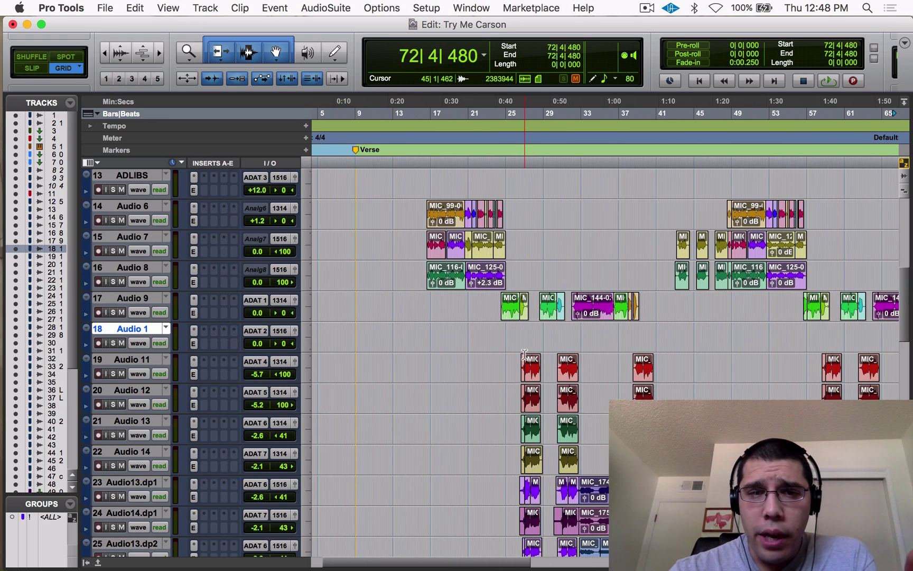
{"action": "scroll", "coordinate": [507, 327], "scroll_direction": "up", "scroll_amount": 6}
{"action": "scroll", "coordinate": [491, 338], "scroll_direction": "left", "scroll_amount": 2}
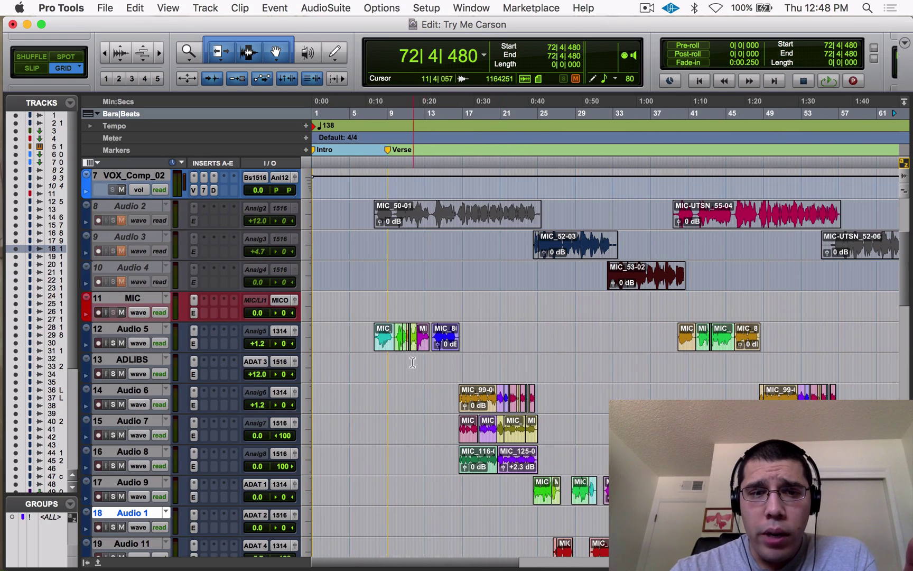
{"action": "left_click", "coordinate": [374, 359]}
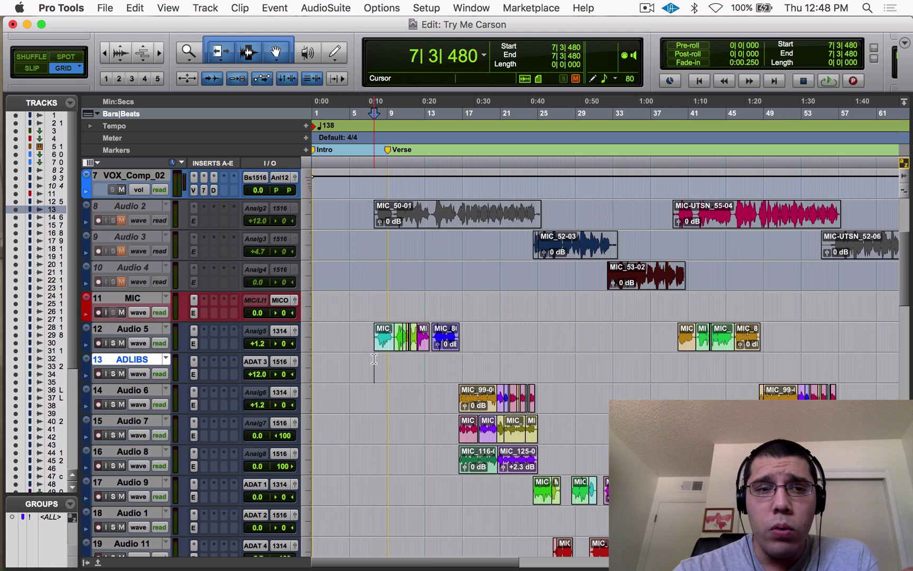
{"action": "key", "text": "space"}
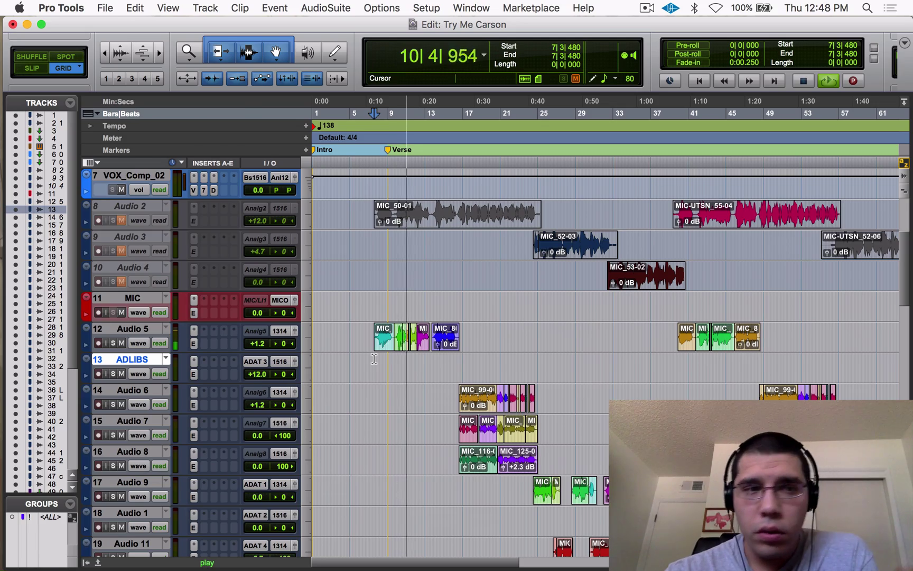
Step: Look through the remaining tracks down to VERB_01, Delay and Master 1 during playback, and stop playback there
{"action": "scroll", "coordinate": [373, 358], "scroll_direction": "up", "scroll_amount": 6}
{"action": "scroll", "coordinate": [361, 426], "scroll_direction": "down", "scroll_amount": 12}
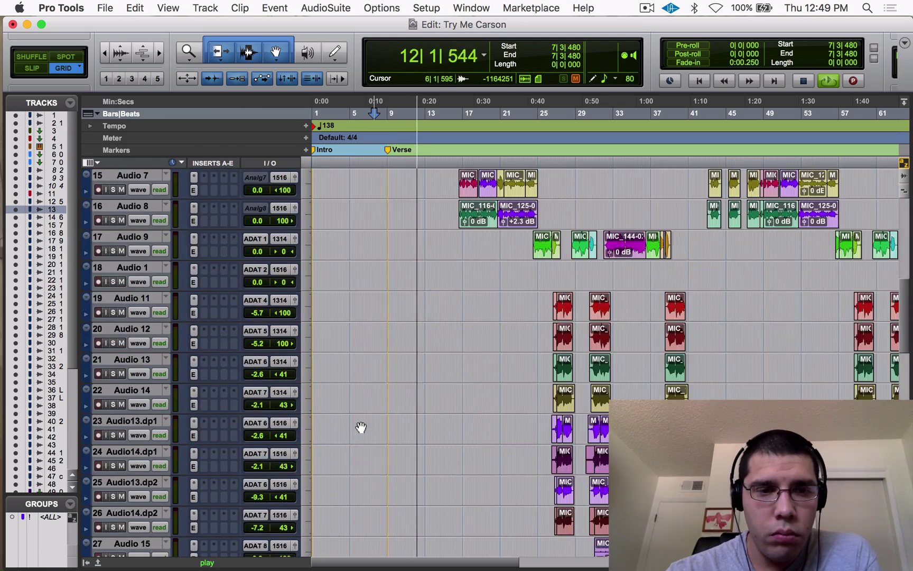
{"action": "scroll", "coordinate": [361, 427], "scroll_direction": "down", "scroll_amount": 20}
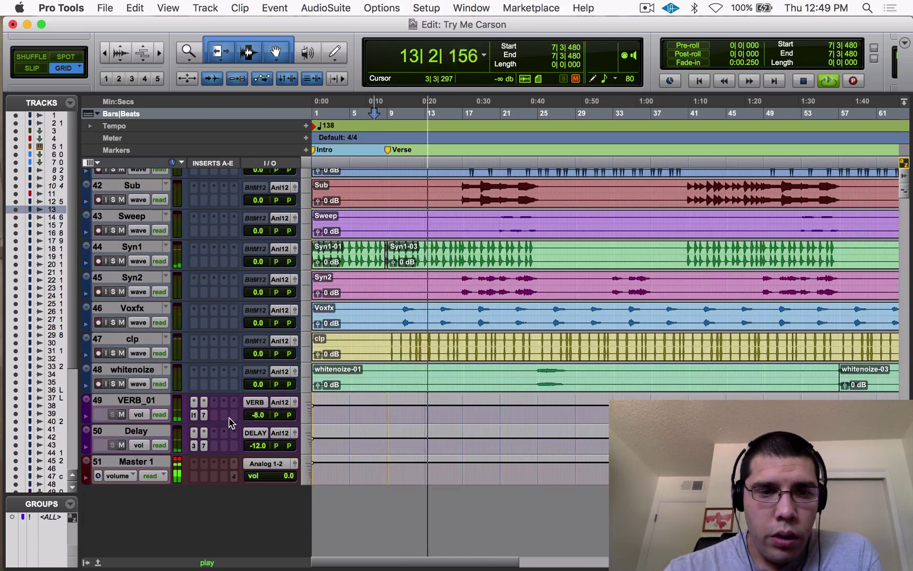
{"action": "key", "text": "space"}
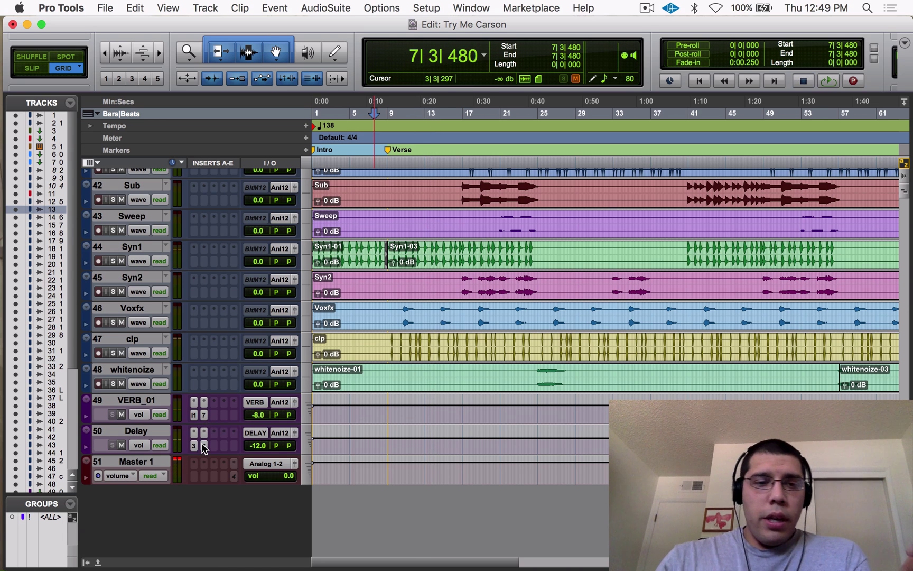
Step: View the Delay track's Mod Delay III settings and its EQ3 7-Band curve
{"action": "left_click", "coordinate": [193, 446]}
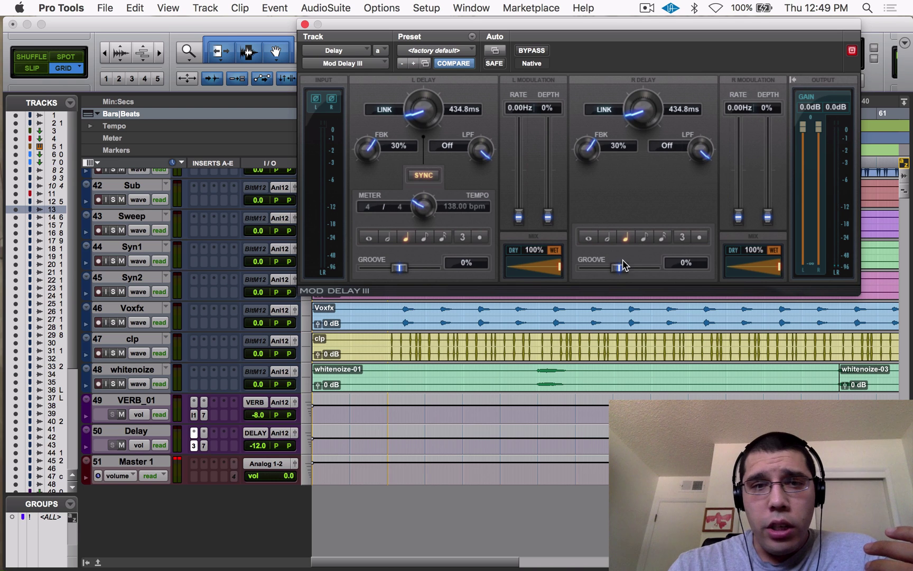
{"action": "left_click", "coordinate": [204, 446]}
{"action": "left_click", "coordinate": [204, 445]}
{"action": "left_click", "coordinate": [204, 445]}
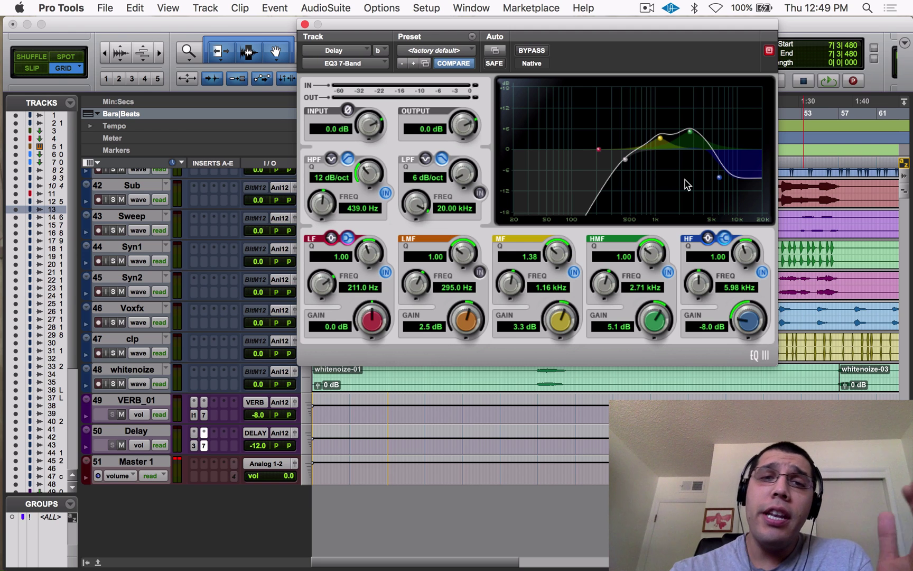
Step: Browse the EQ3 7-Band presets, including the Special Effects group, and close the plug-in without loading one
{"action": "left_click", "coordinate": [454, 42]}
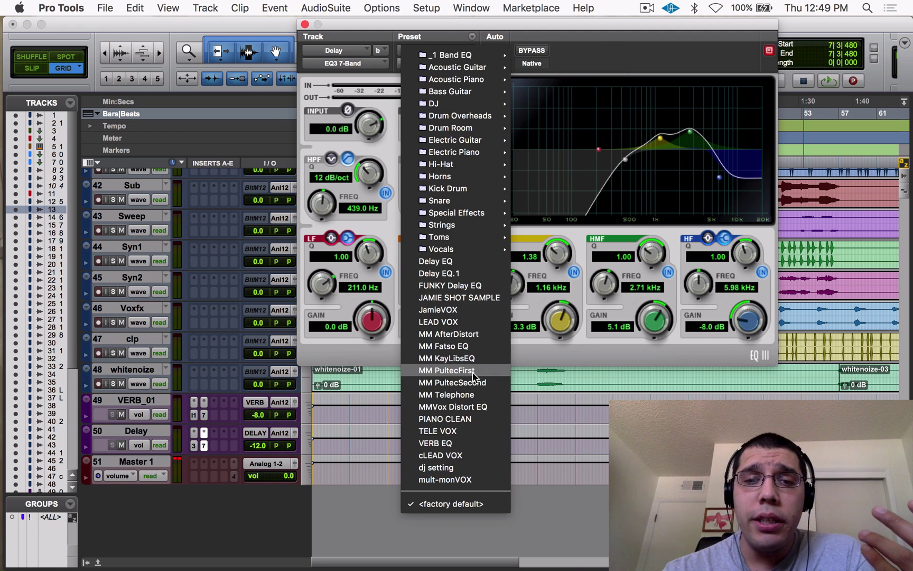
{"action": "mouse_move", "coordinate": [481, 214]}
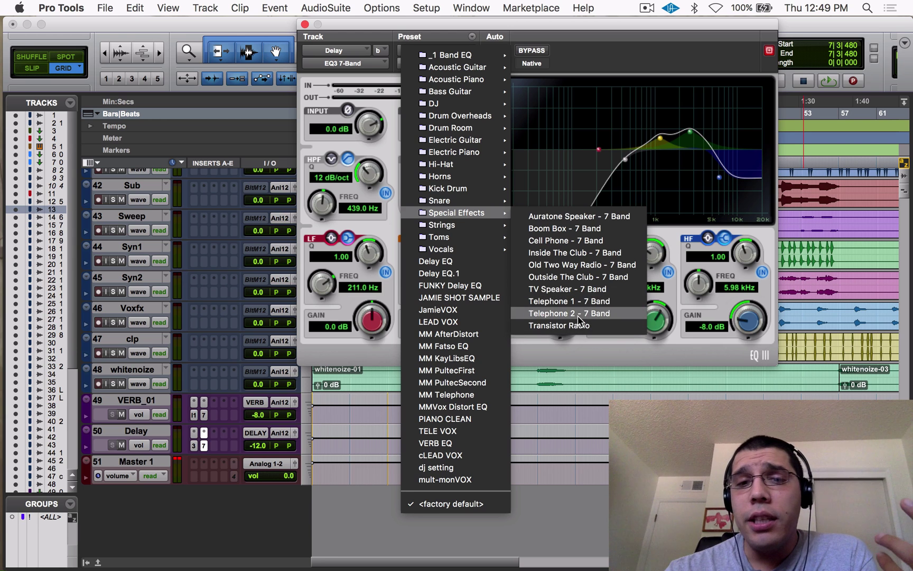
{"action": "left_click", "coordinate": [306, 25]}
{"action": "left_click", "coordinate": [306, 26]}
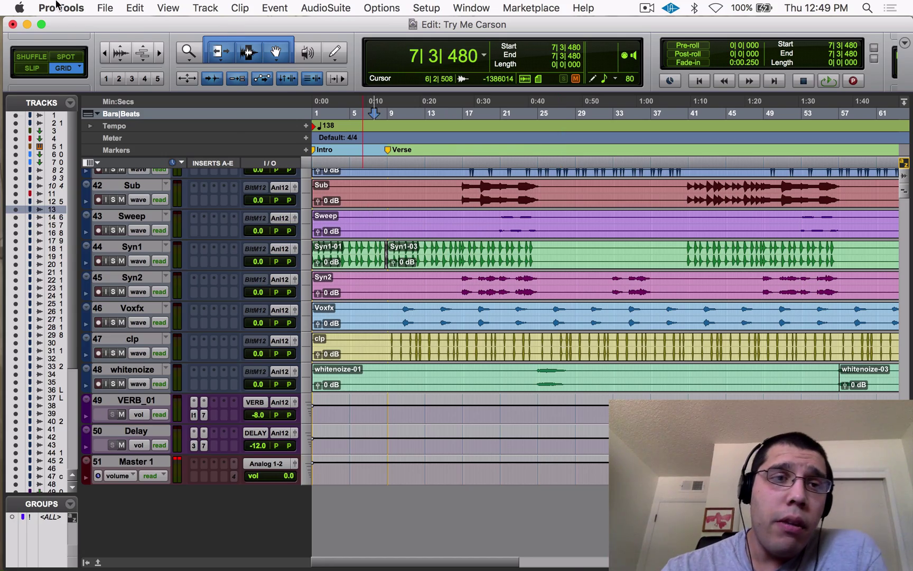
Step: Open the recent session Copy of Try Me Carson MMmix in place of the original session
{"action": "left_click", "coordinate": [105, 8]}
{"action": "mouse_move", "coordinate": [136, 51]}
{"action": "left_click", "coordinate": [378, 69]}
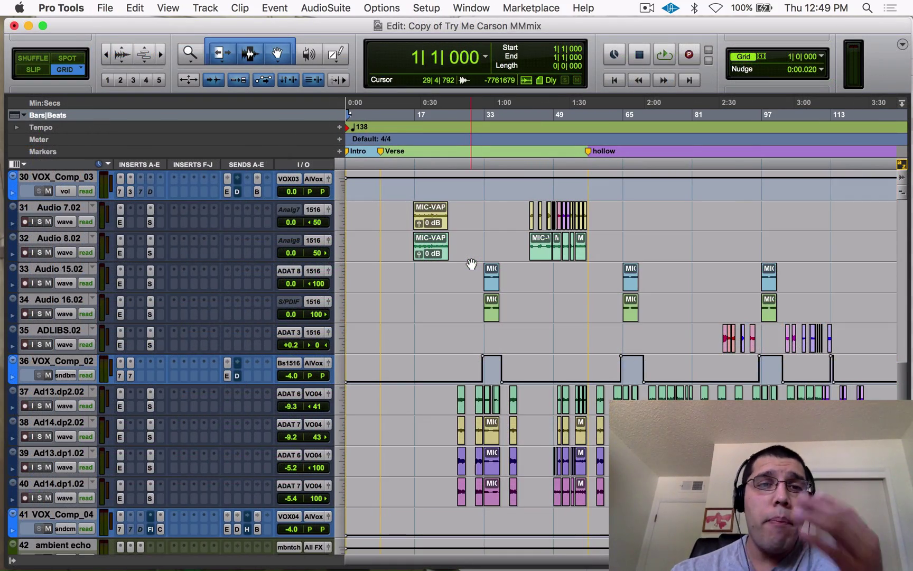
Step: Look over the mix session's track order, from the drum and instrument tracks to the vocal tracks and their VOX_Comp busses
{"action": "scroll", "coordinate": [471, 263], "scroll_direction": "up", "scroll_amount": 20}
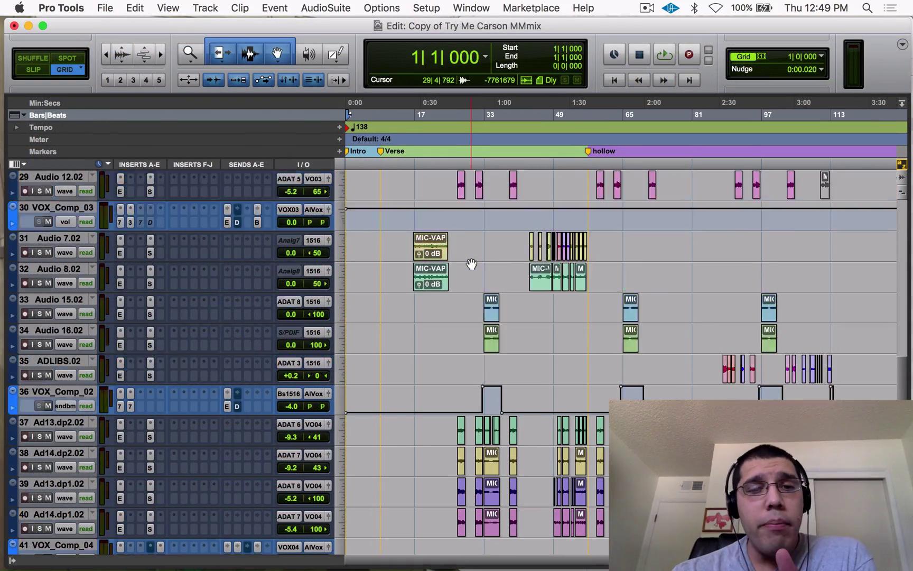
{"action": "scroll", "coordinate": [472, 264], "scroll_direction": "down", "scroll_amount": 20}
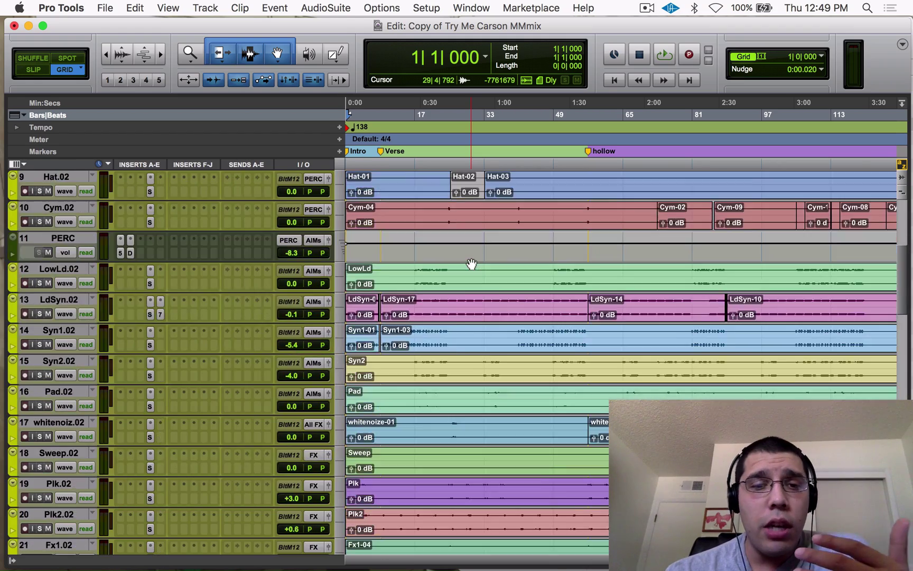
{"action": "scroll", "coordinate": [471, 263], "scroll_direction": "up", "scroll_amount": 20}
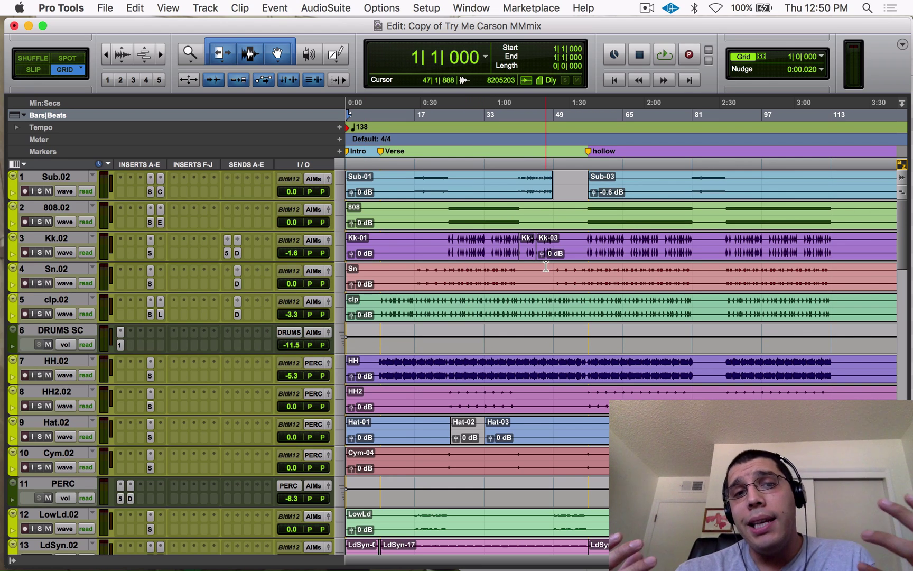
{"action": "scroll", "coordinate": [546, 267], "scroll_direction": "down", "scroll_amount": 1}
{"action": "scroll", "coordinate": [546, 266], "scroll_direction": "down", "scroll_amount": 20}
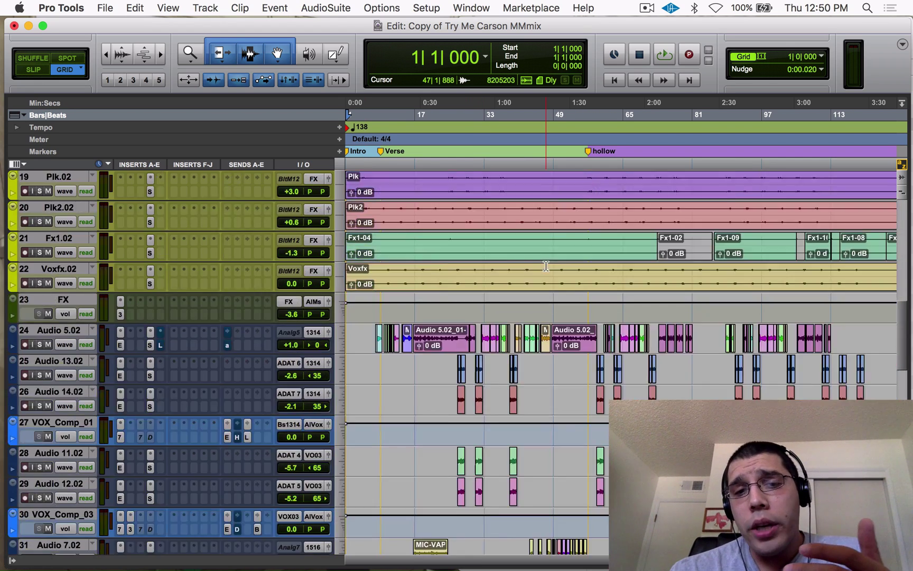
{"action": "scroll", "coordinate": [546, 266], "scroll_direction": "up", "scroll_amount": 5}
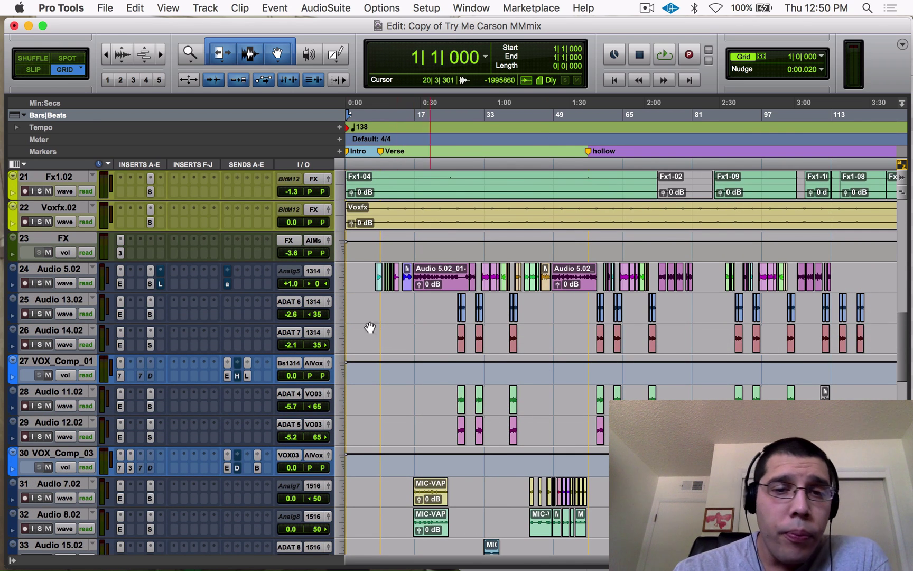
Step: Examine the filter, EQ and compressor settings of the SSLChannel on Audio 5.02, and close the plug-in
{"action": "left_click", "coordinate": [152, 285]}
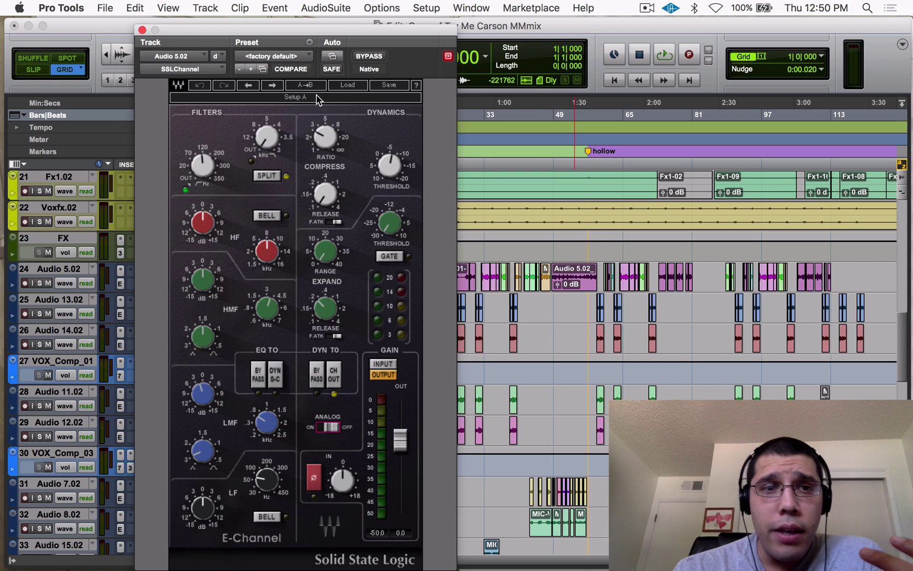
{"action": "left_click_drag", "start_coordinate": [258, 31], "coordinate": [263, 23]}
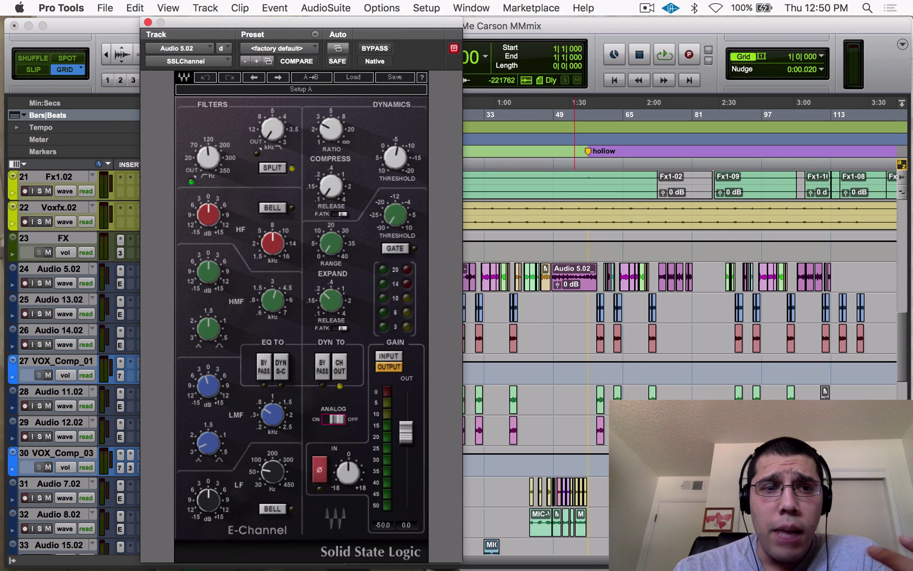
{"action": "mouse_move", "coordinate": [207, 154]}
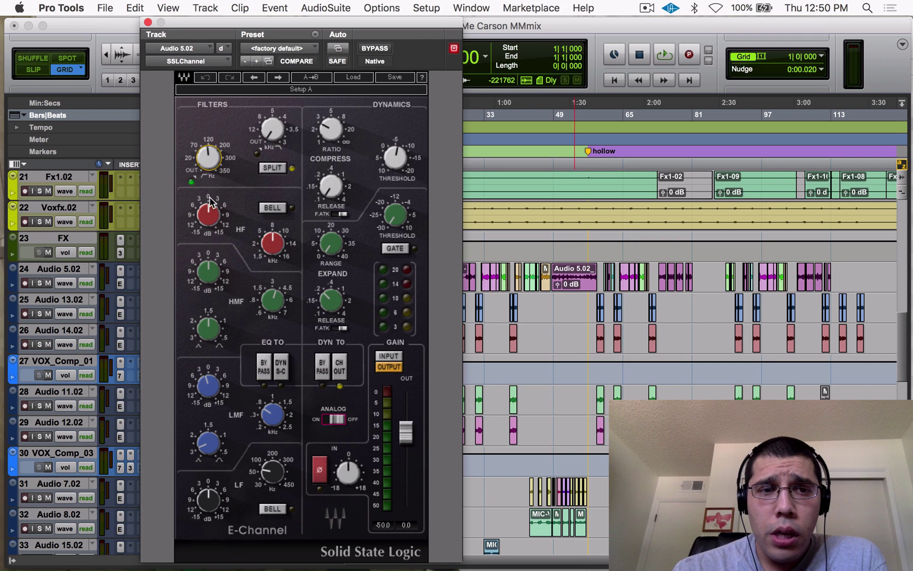
{"action": "mouse_move", "coordinate": [214, 213]}
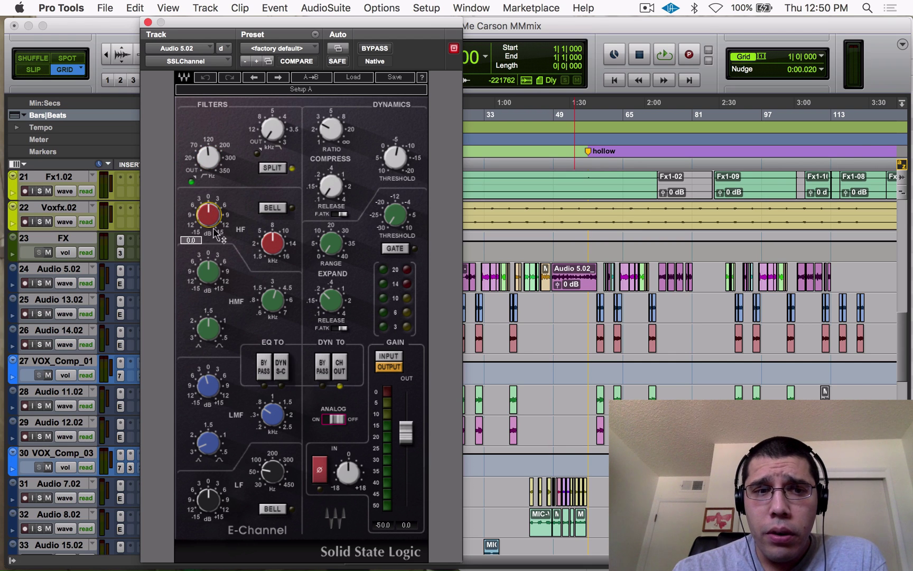
{"action": "mouse_move", "coordinate": [216, 278]}
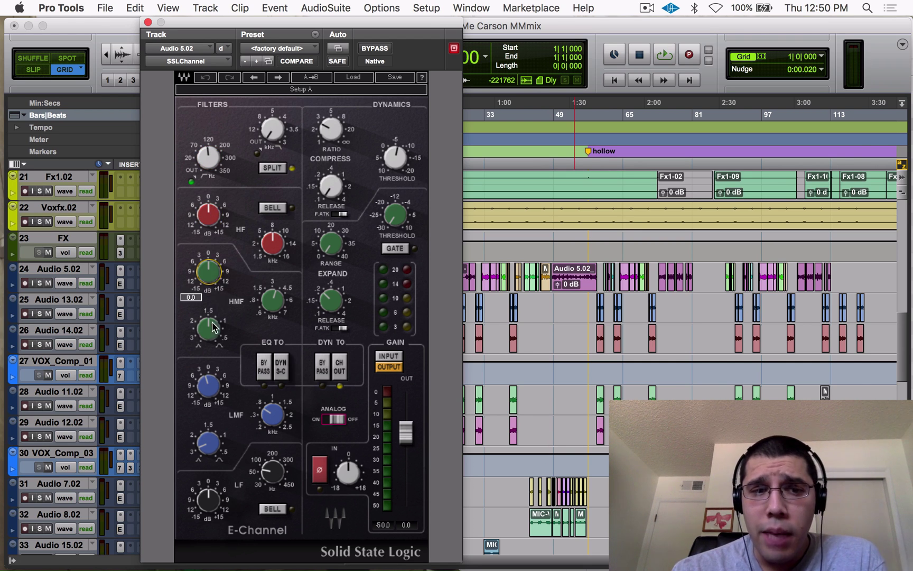
{"action": "mouse_move", "coordinate": [217, 401]}
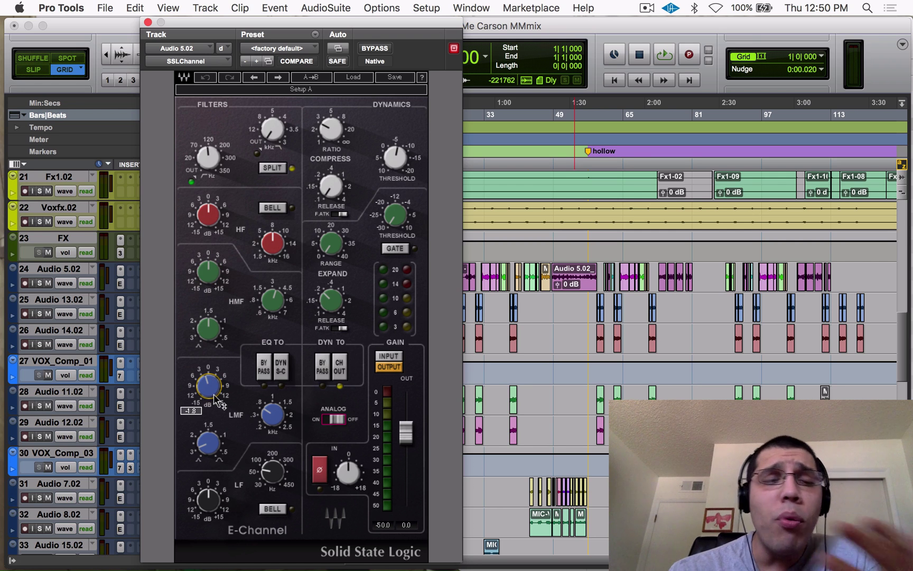
{"action": "mouse_move", "coordinate": [268, 426]}
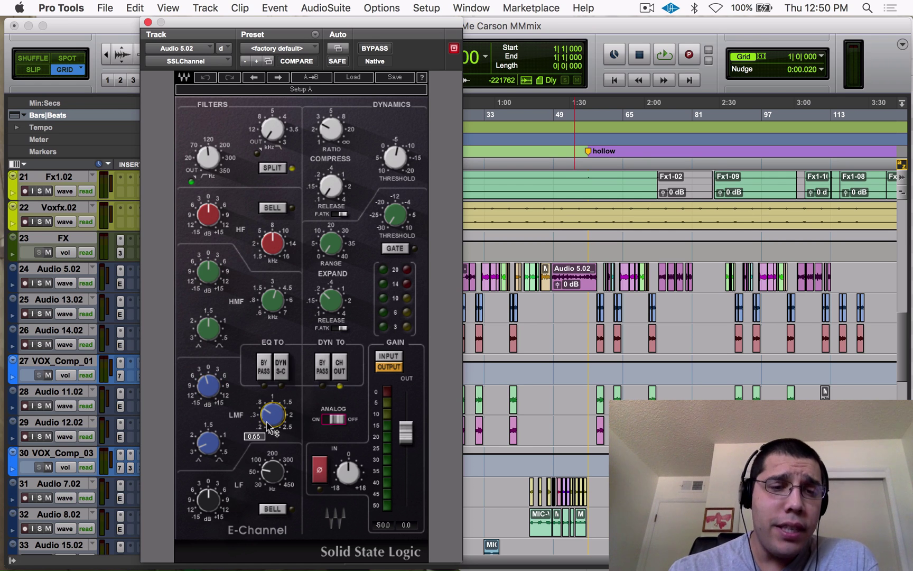
{"action": "mouse_move", "coordinate": [221, 508]}
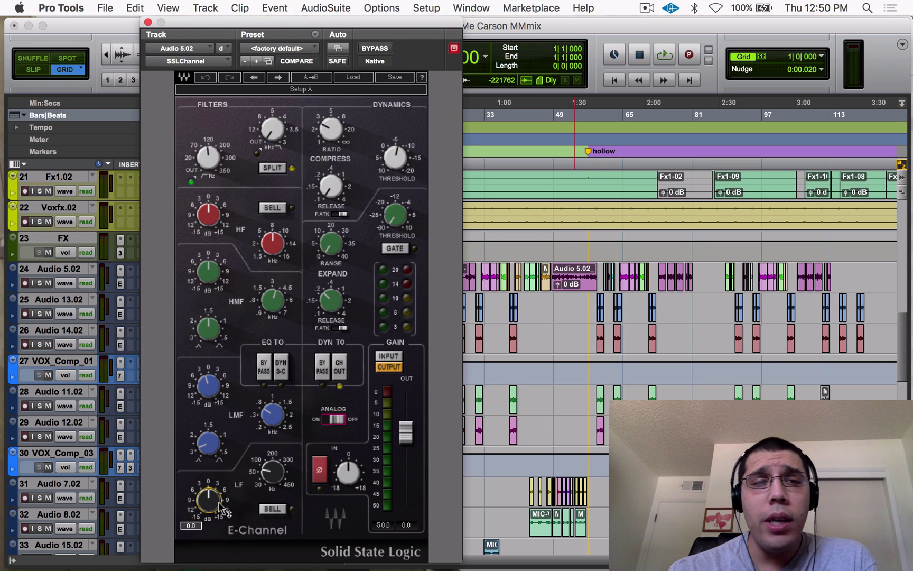
{"action": "mouse_move", "coordinate": [332, 132]}
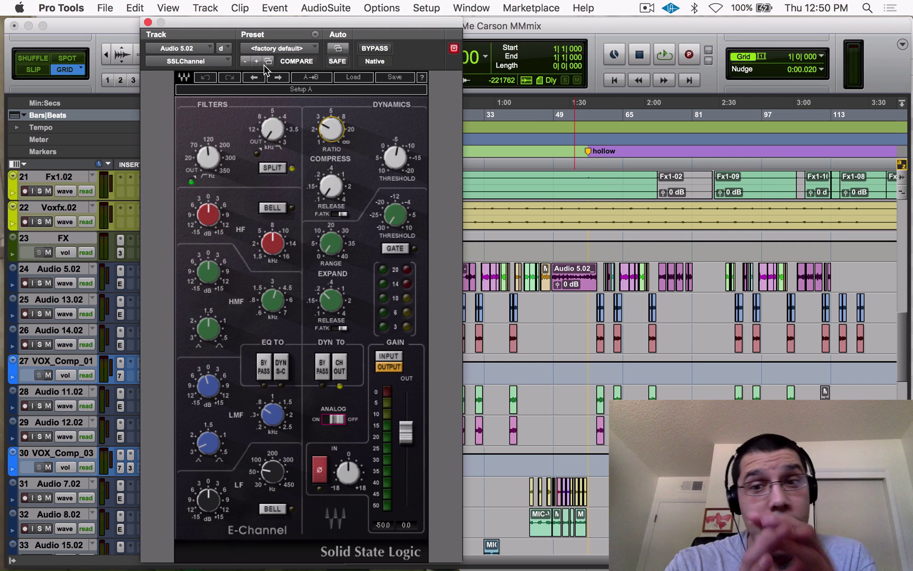
{"action": "left_click", "coordinate": [148, 22]}
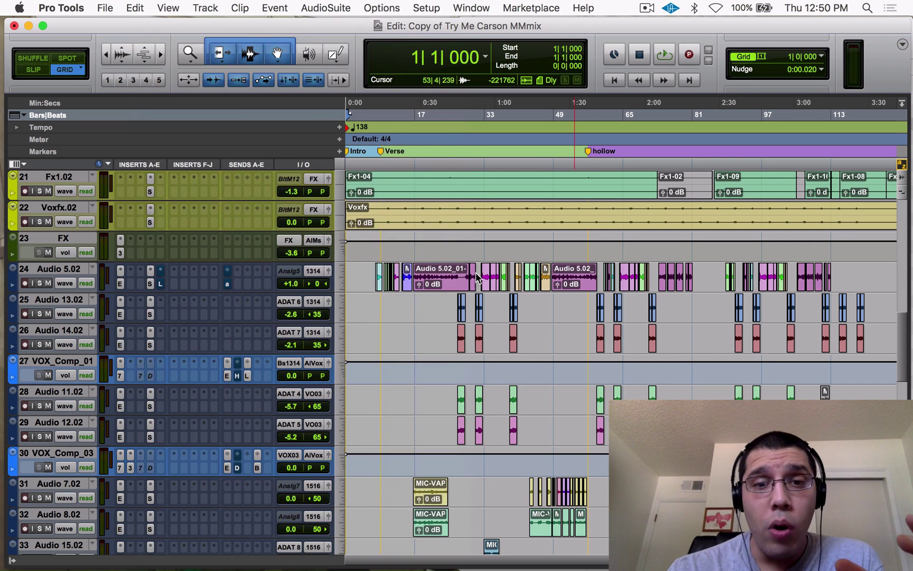
Step: Highlight the Audio 5.02 vocal clips from bar 7 to 83 and from bar 88 to 116, and recheck its SSLChannel
{"action": "left_click_drag", "start_coordinate": [373, 276], "coordinate": [534, 275]}
{"action": "left_click_drag", "start_coordinate": [553, 275], "coordinate": [699, 280]}
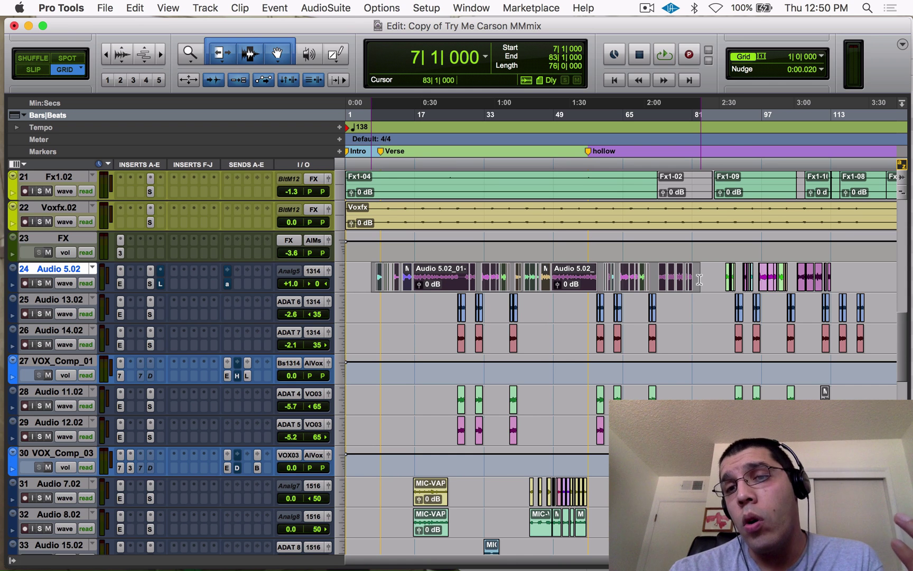
{"action": "scroll", "coordinate": [711, 276], "scroll_direction": "down", "scroll_amount": 4}
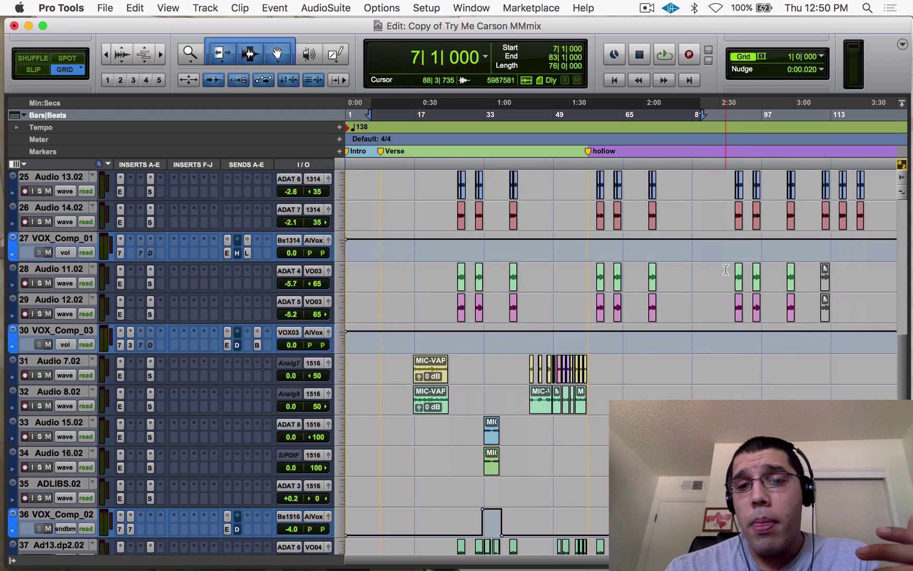
{"action": "scroll", "coordinate": [725, 269], "scroll_direction": "up", "scroll_amount": 5}
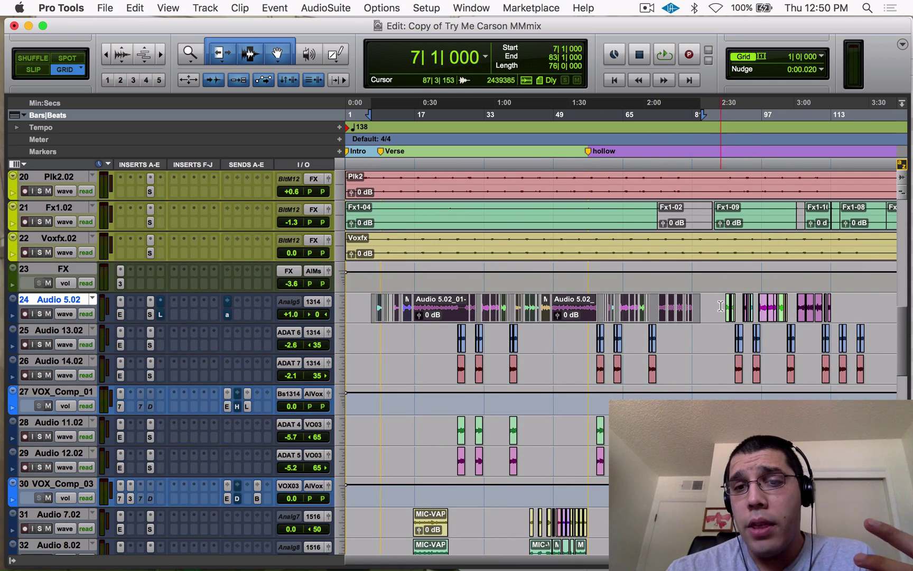
{"action": "left_click_drag", "start_coordinate": [724, 304], "coordinate": [842, 300]}
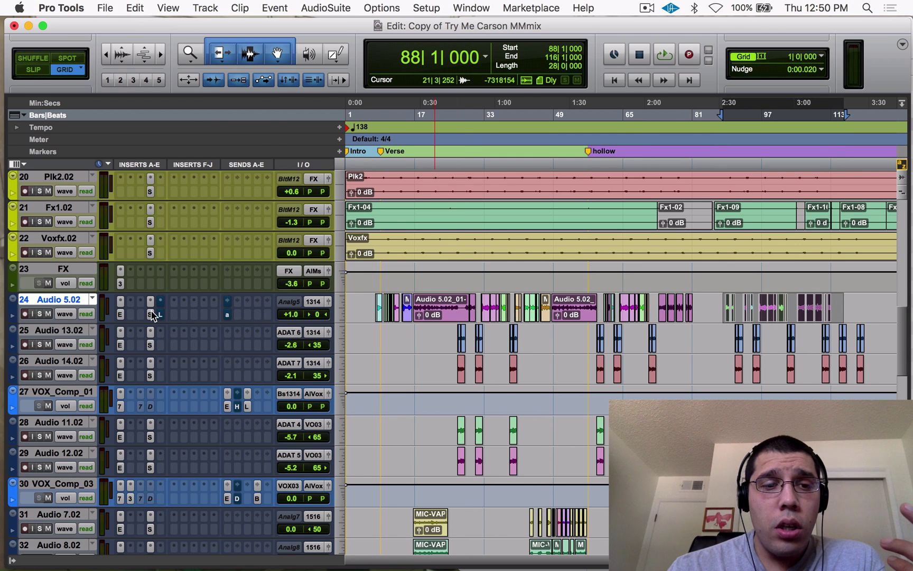
{"action": "left_click", "coordinate": [152, 313]}
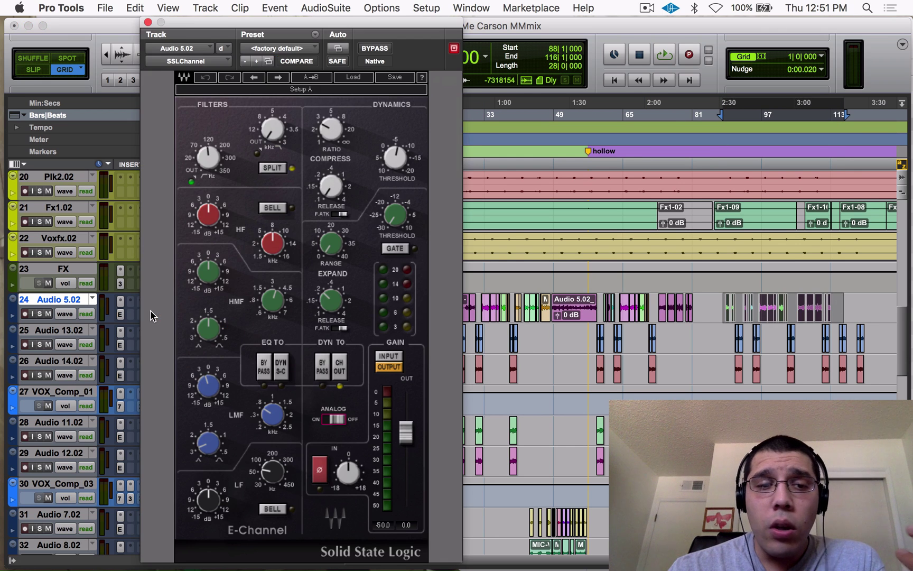
{"action": "left_click", "coordinate": [148, 24]}
Step: Select bars 27 to 42 across Audio 13.02 through Audio 12.02, and look over the vocal tracks below them
{"action": "left_click_drag", "start_coordinate": [458, 338], "coordinate": [523, 465]}
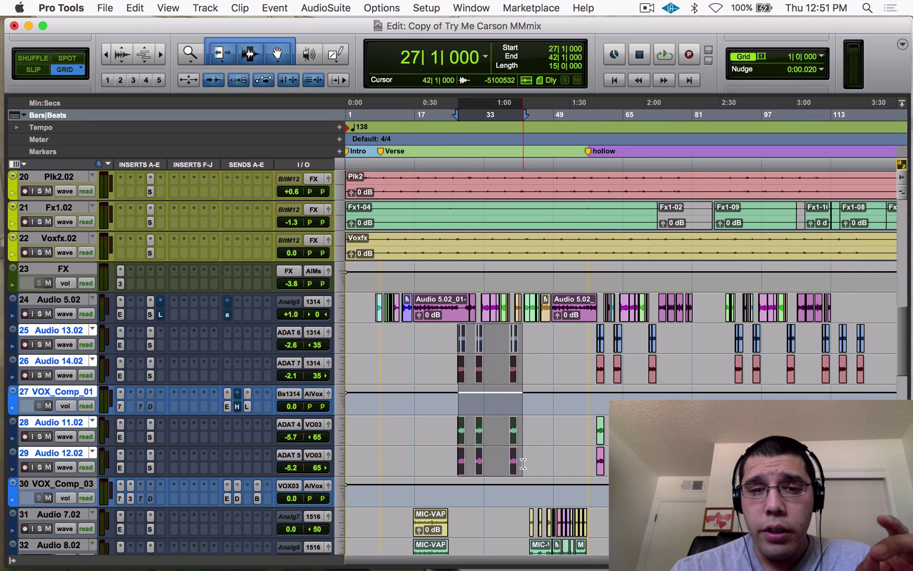
{"action": "scroll", "coordinate": [523, 467], "scroll_direction": "down", "scroll_amount": 5}
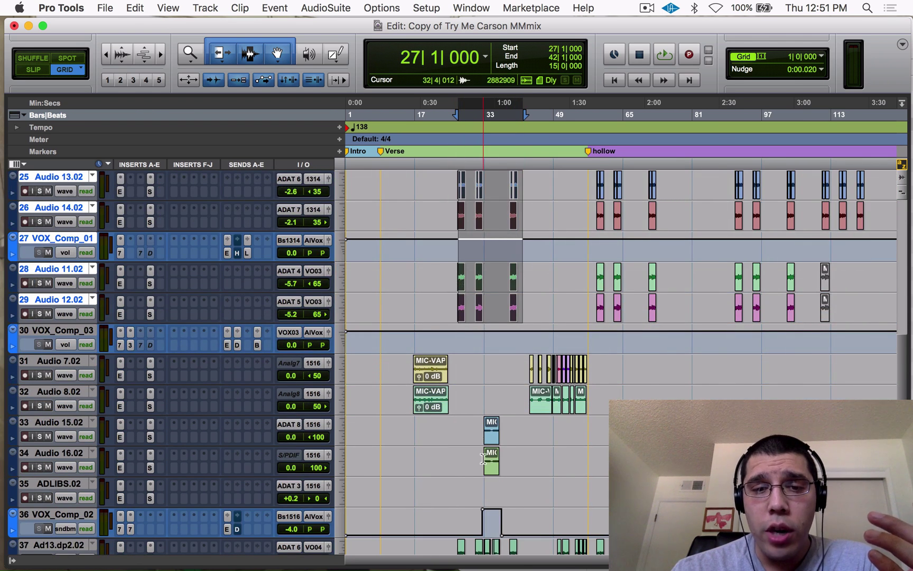
{"action": "scroll", "coordinate": [482, 457], "scroll_direction": "down", "scroll_amount": 5}
{"action": "scroll", "coordinate": [224, 296], "scroll_direction": "up", "scroll_amount": 8}
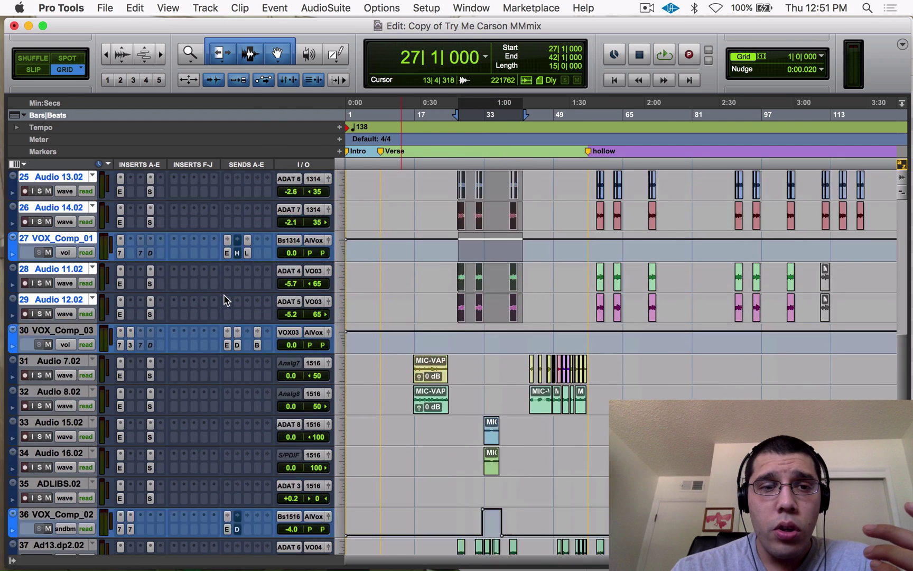
Step: View the SSLChannel settings on Audio 13.02 and Audio 11.02, with the plug-in window moved clear of the inserts
{"action": "left_click", "coordinate": [151, 284]}
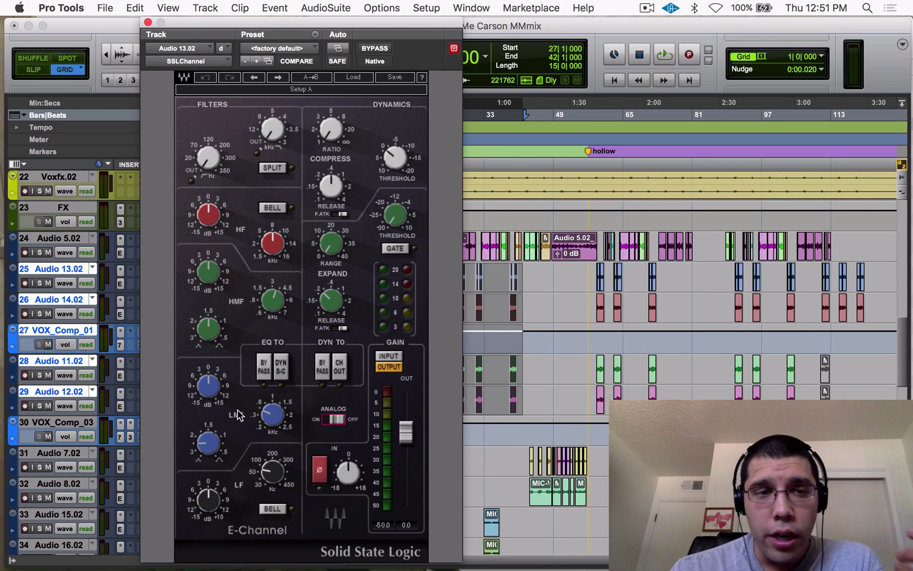
{"action": "left_click_drag", "start_coordinate": [204, 24], "coordinate": [540, 22]}
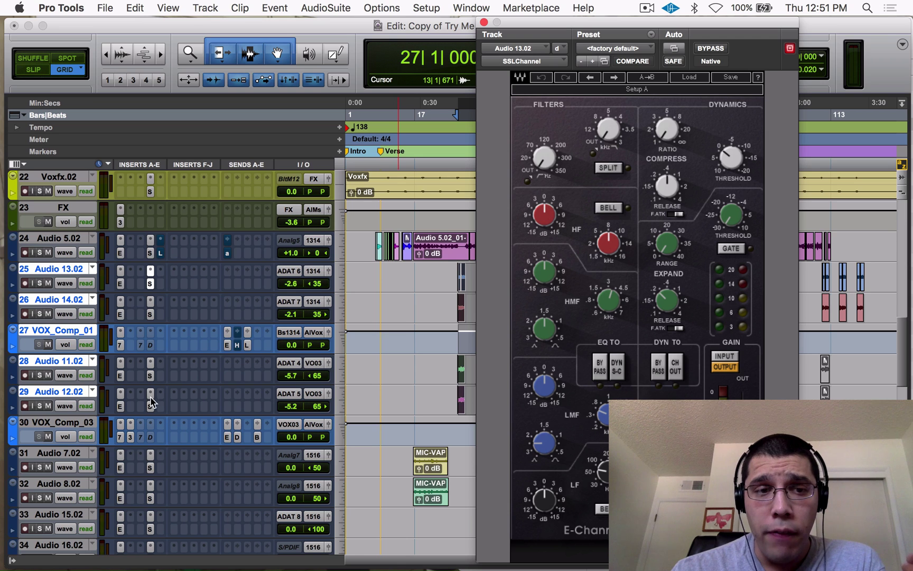
{"action": "left_click", "coordinate": [151, 376]}
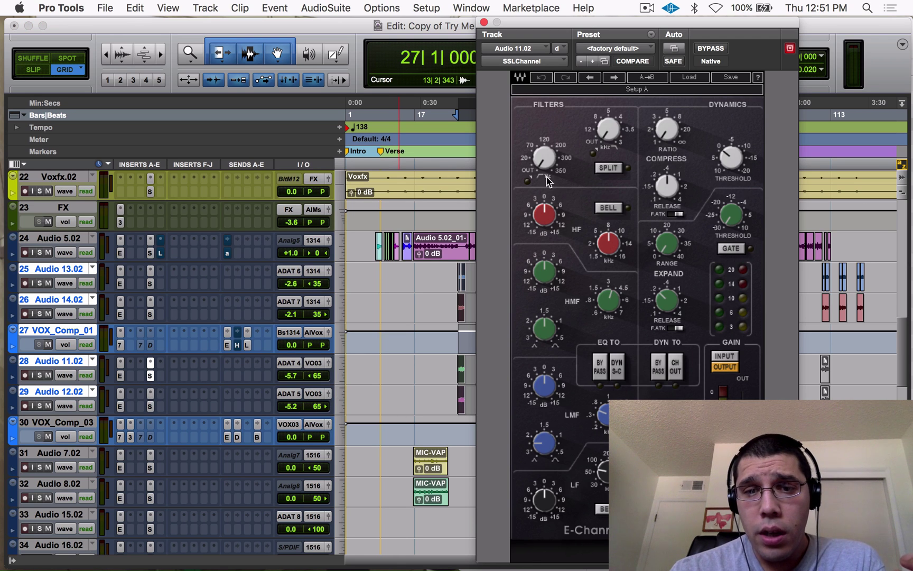
Step: View the SSLChannel settings on Audio 12.02 and the duplicate vocal tracks Ad14.dp2.02, Ad13.dp1.02 and Ad14.dp1.02, and close the plug-in
{"action": "left_click", "coordinate": [150, 395]}
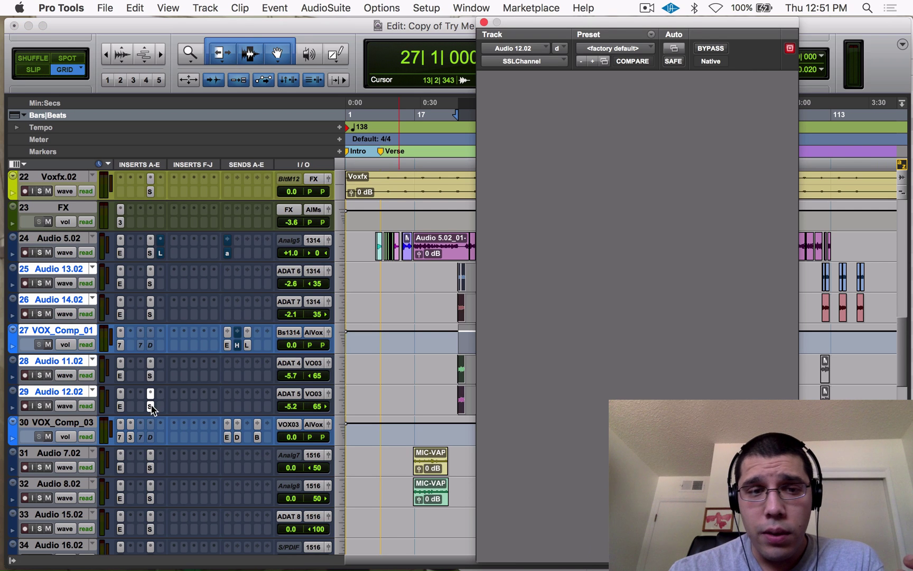
{"action": "scroll", "coordinate": [377, 406], "scroll_direction": "down", "scroll_amount": 3}
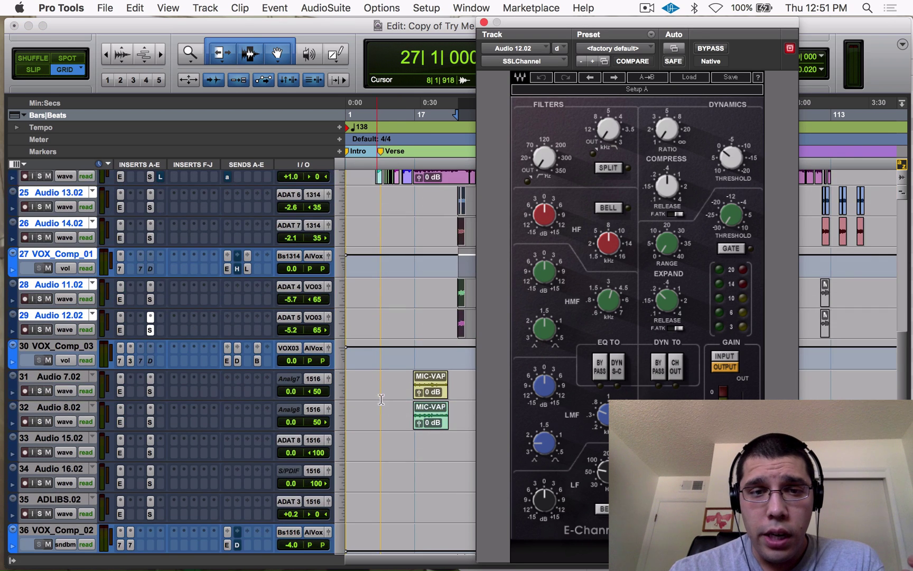
{"action": "scroll", "coordinate": [472, 390], "scroll_direction": "down", "scroll_amount": 3}
{"action": "scroll", "coordinate": [472, 389], "scroll_direction": "down", "scroll_amount": 3}
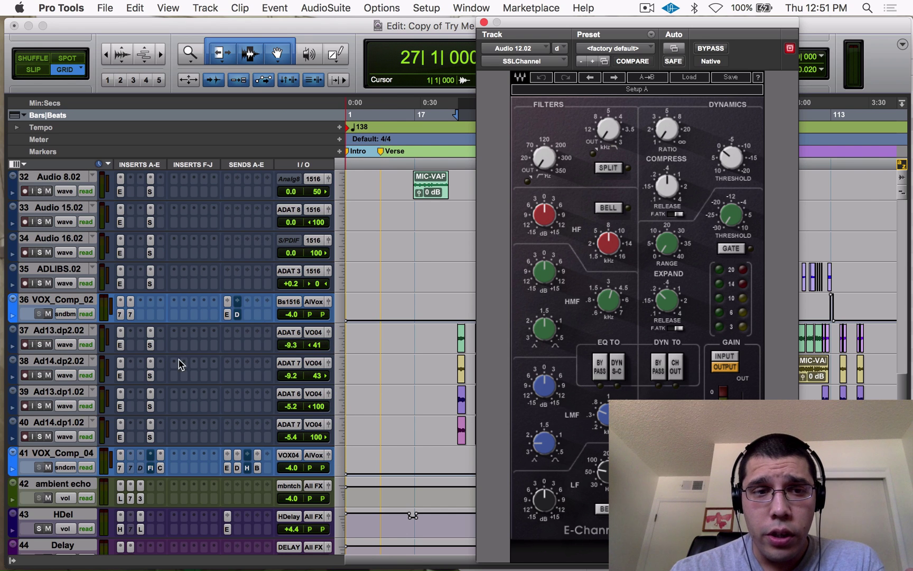
{"action": "left_click", "coordinate": [150, 363]}
{"action": "left_click", "coordinate": [150, 407]}
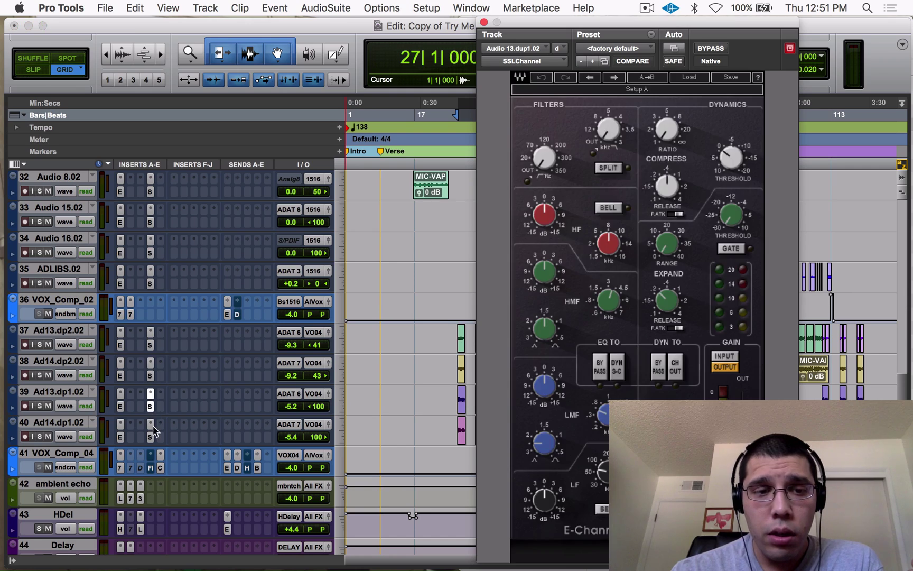
{"action": "left_click", "coordinate": [151, 437]}
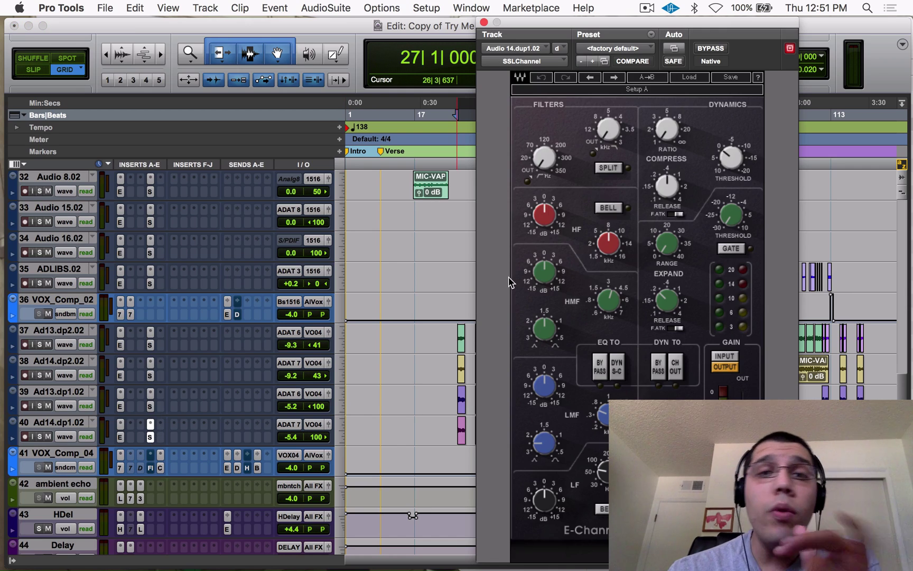
{"action": "left_click", "coordinate": [484, 23]}
Step: Compare the CLA-76 compressor settings on VOX_Comp_03 and VOX_Comp_01, and close the plug-in
{"action": "scroll", "coordinate": [300, 317], "scroll_direction": "up", "scroll_amount": 10}
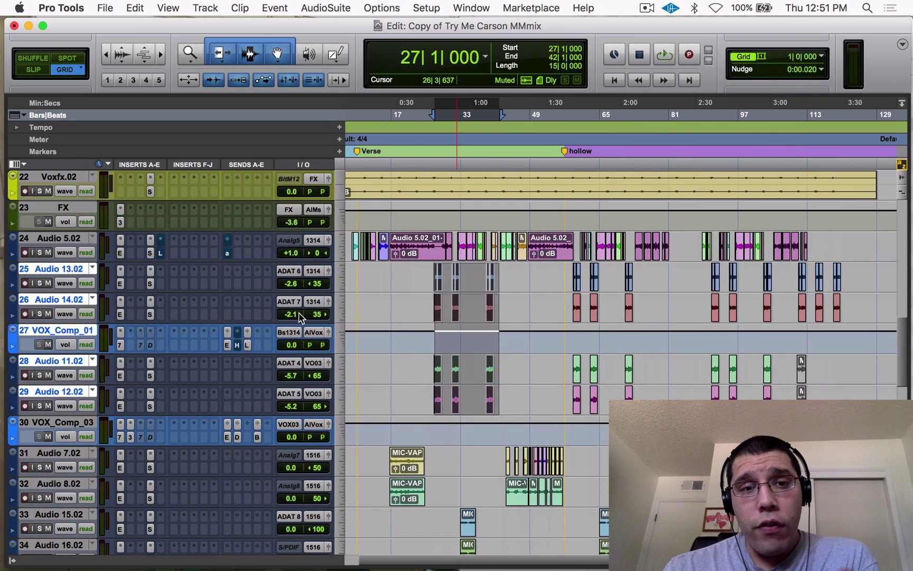
{"action": "left_click", "coordinate": [121, 438]}
{"action": "left_click_drag", "start_coordinate": [749, 33], "coordinate": [716, 33]}
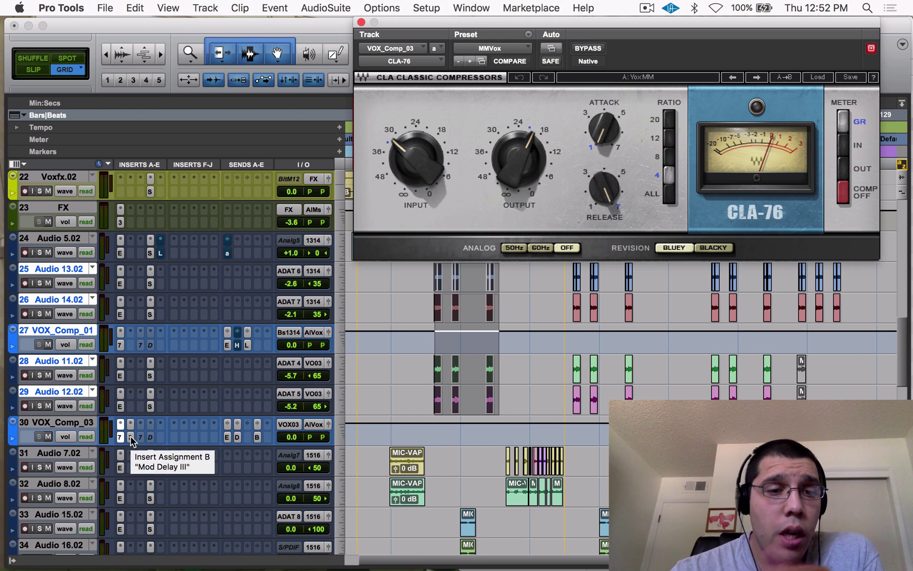
{"action": "left_click", "coordinate": [127, 344]}
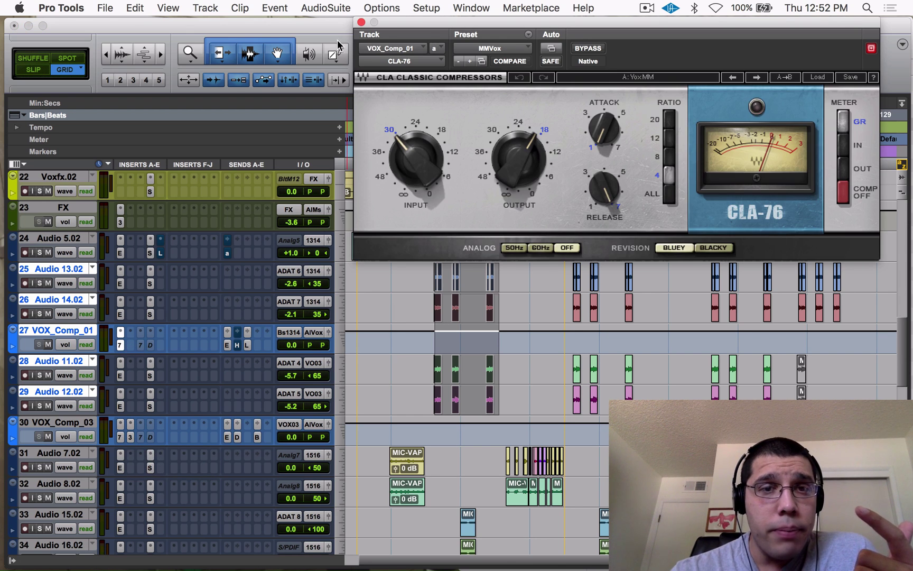
{"action": "left_click", "coordinate": [361, 22]}
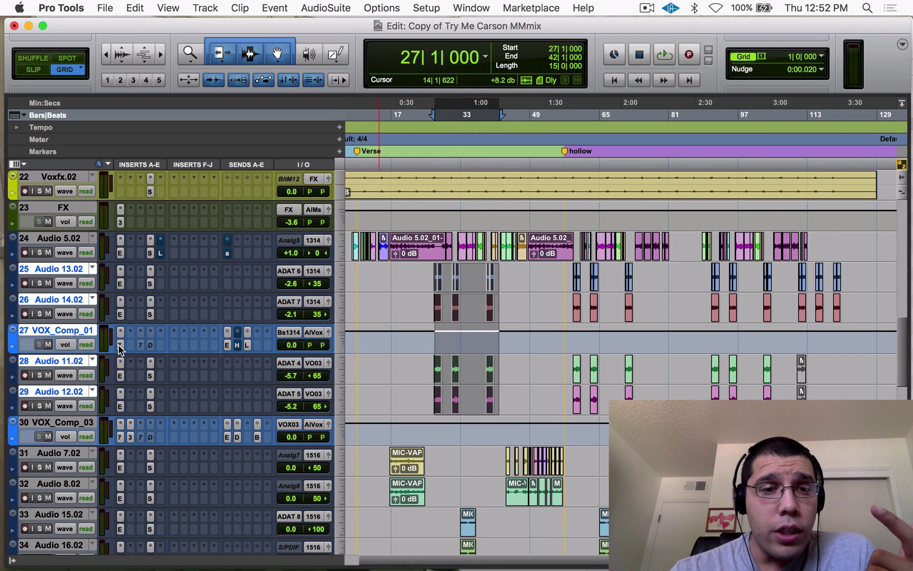
Step: Review the EMT, Lead Width and HDelay sends on VOX_Comp_01 and the ambient echo send on Audio 5.02
{"action": "left_click", "coordinate": [227, 345]}
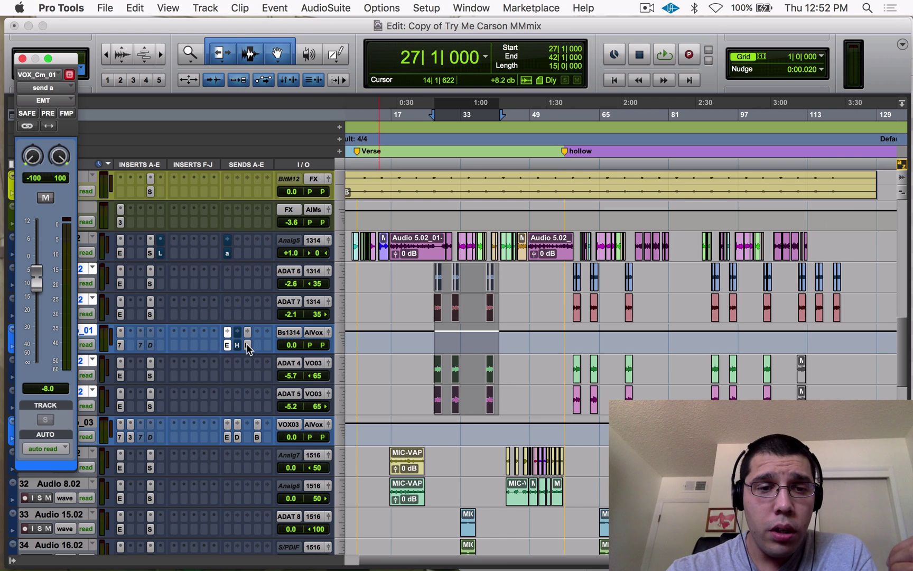
{"action": "left_click", "coordinate": [247, 345]}
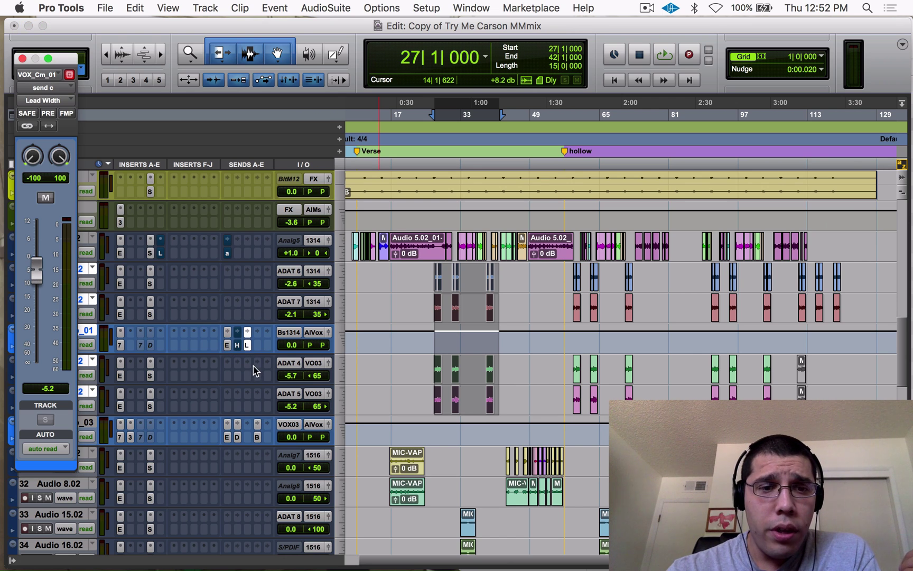
{"action": "left_click", "coordinate": [237, 345]}
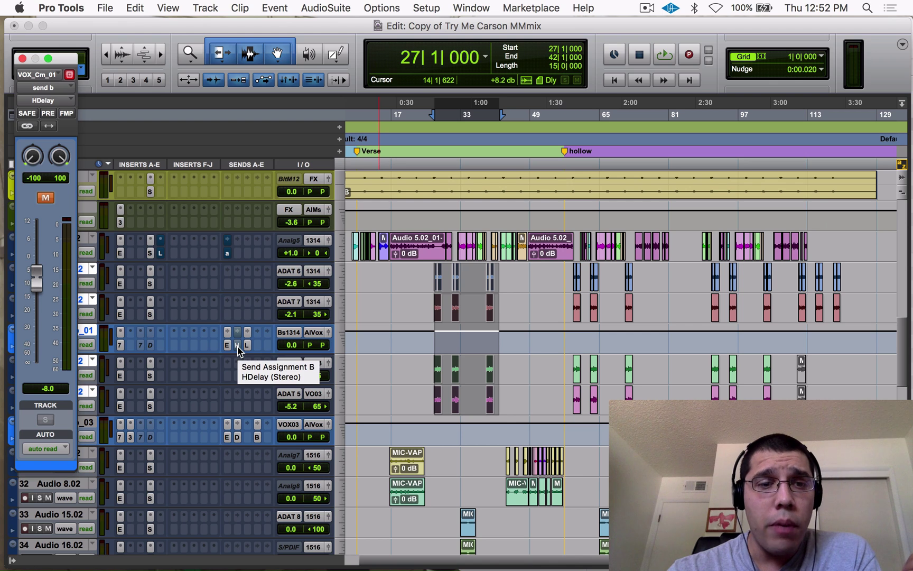
{"action": "left_click", "coordinate": [228, 253]}
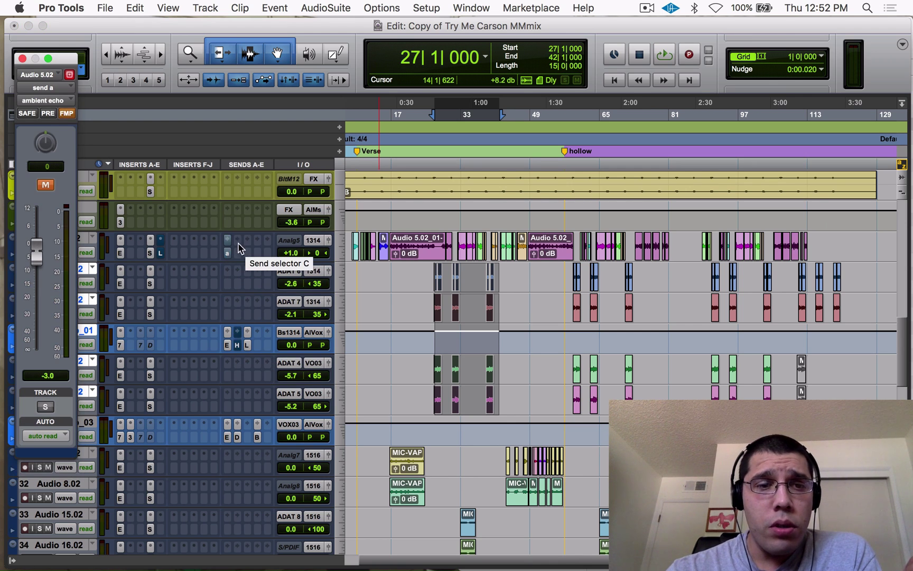
Step: Open the Little AlterBoy insert on Audio 5.02 and move its window clear of the vocal clips after bar 72
{"action": "left_click", "coordinate": [169, 242]}
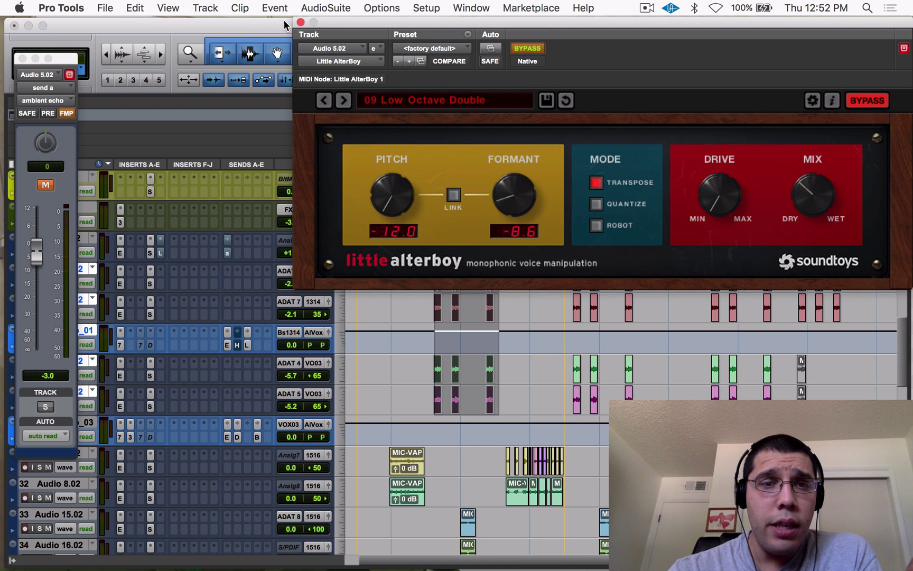
{"action": "left_click_drag", "start_coordinate": [423, 25], "coordinate": [121, 153]}
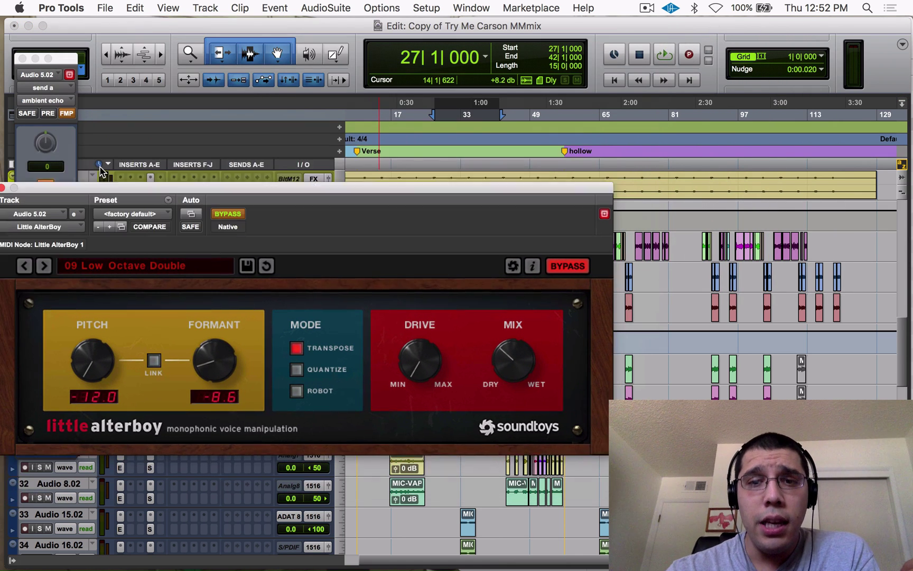
{"action": "left_click_drag", "start_coordinate": [407, 151], "coordinate": [407, 22]}
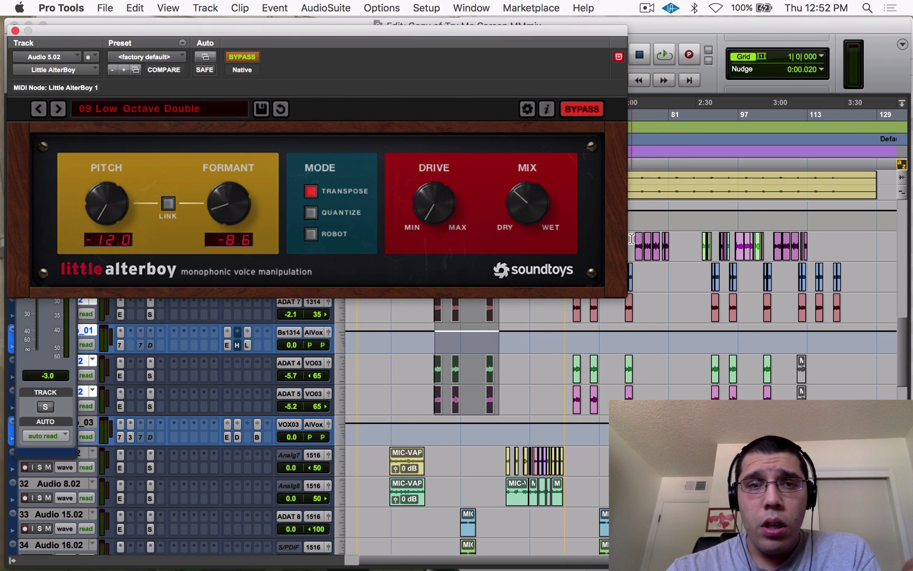
Step: Play from bar 72 while viewing Little AlterBoy's bypass state, close the ambient echo send window, and toggle the plug-in's bypass
{"action": "key", "text": "space"}
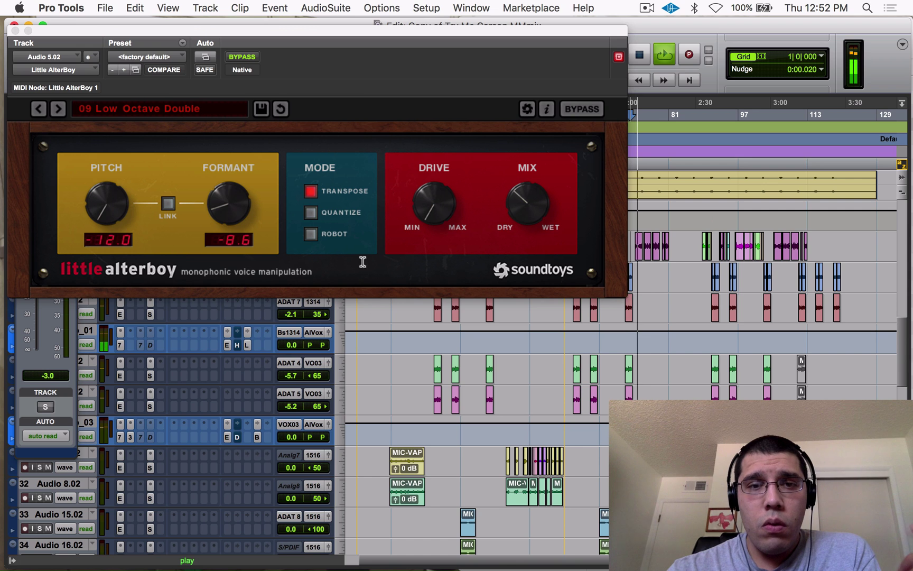
{"action": "left_click_drag", "start_coordinate": [301, 27], "coordinate": [382, 210]}
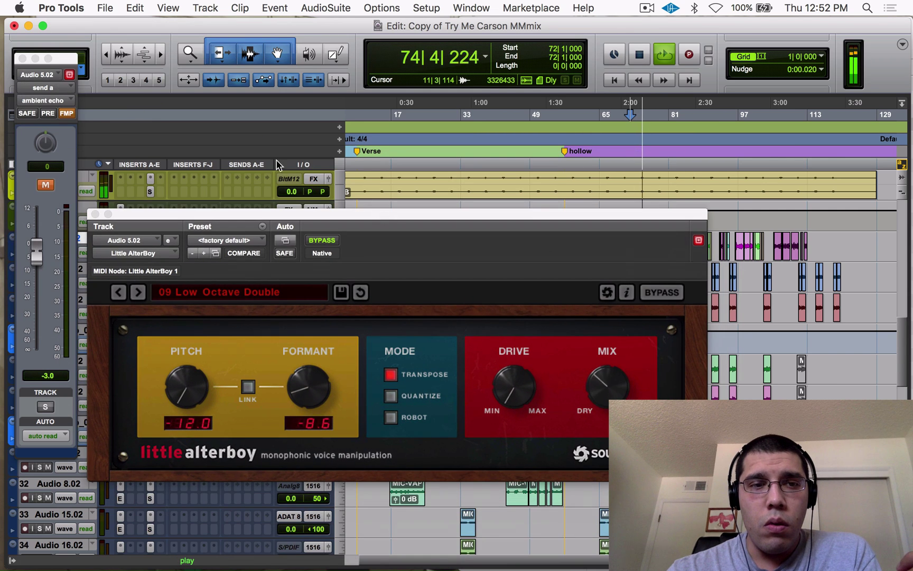
{"action": "left_click", "coordinate": [23, 58]}
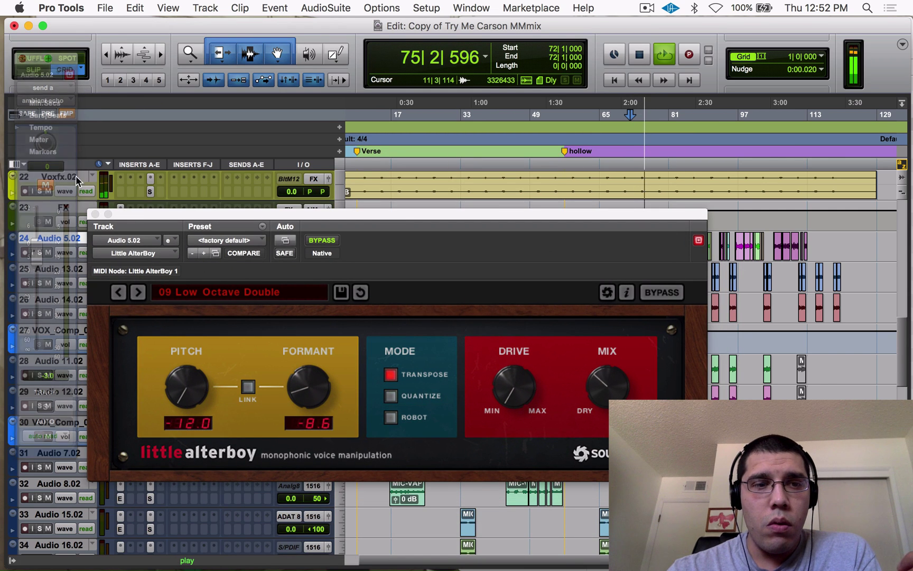
{"action": "left_click", "coordinate": [323, 240]}
{"action": "key", "text": "space"}
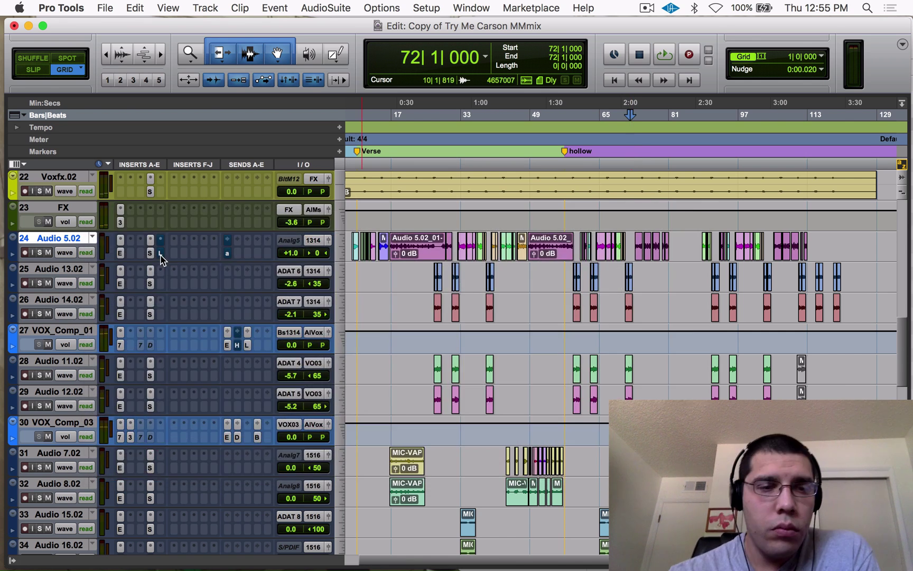
Step: Audition the Audio 5.02 vocals from bar 72 twice to compare them with and without Little AlterBoy
{"action": "key", "text": "space"}
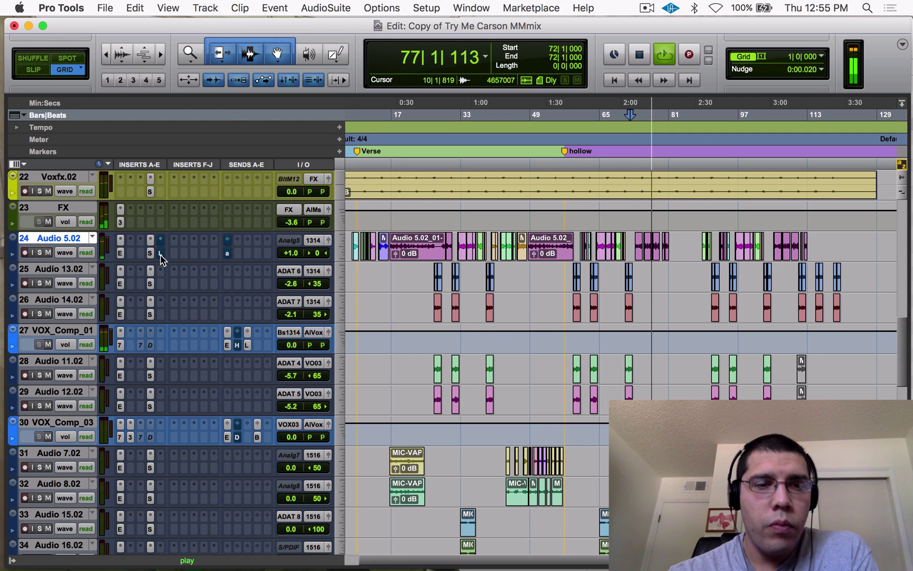
{"action": "key", "text": "space"}
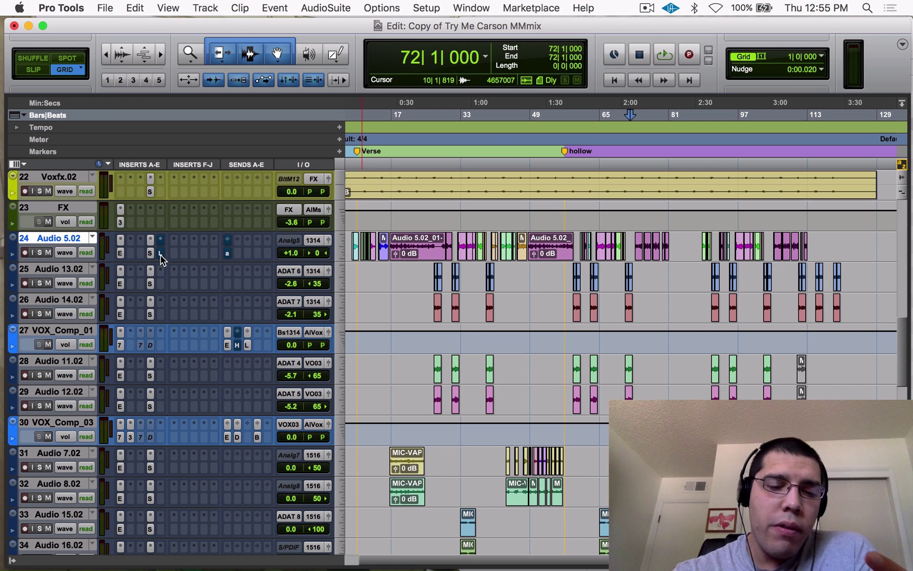
{"action": "key", "text": "space"}
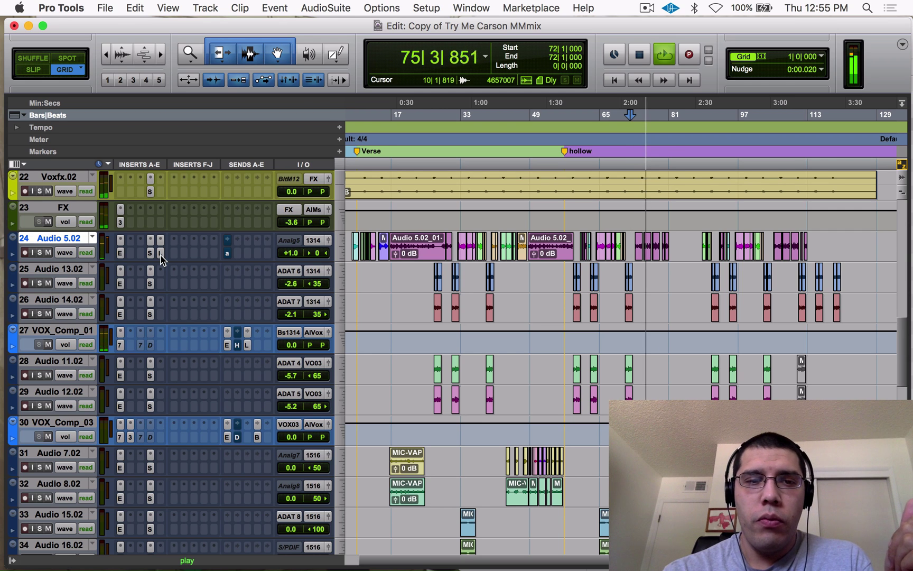
{"action": "key", "text": "space"}
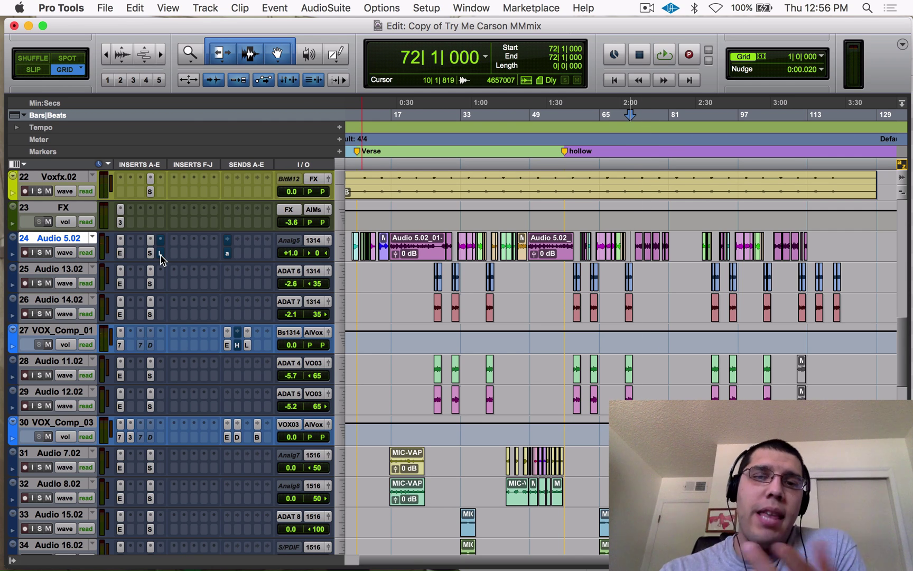
Step: Return to the session start and highlight bars 1 to 25 on the LdSyn.02 track
{"action": "scroll", "coordinate": [498, 293], "scroll_direction": "left", "scroll_amount": 2}
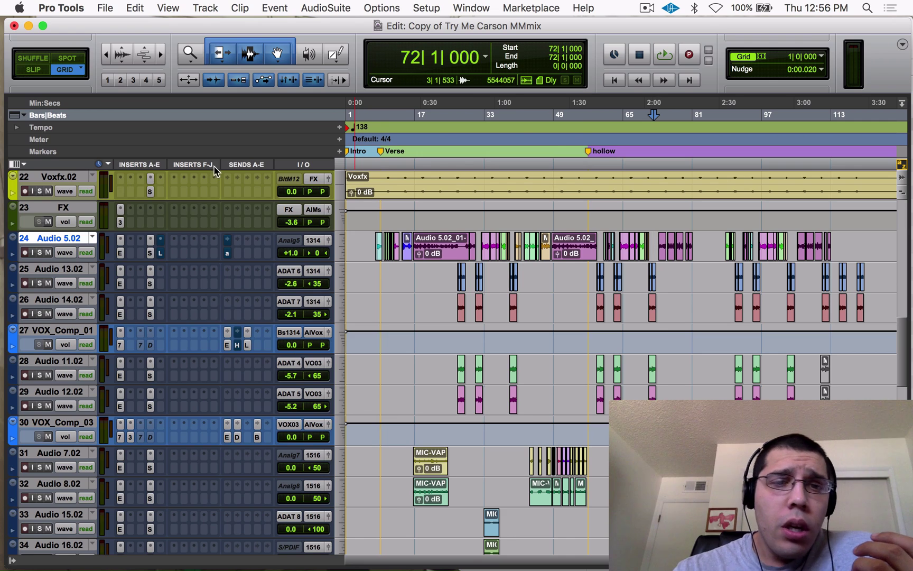
{"action": "scroll", "coordinate": [441, 315], "scroll_direction": "down", "scroll_amount": 3}
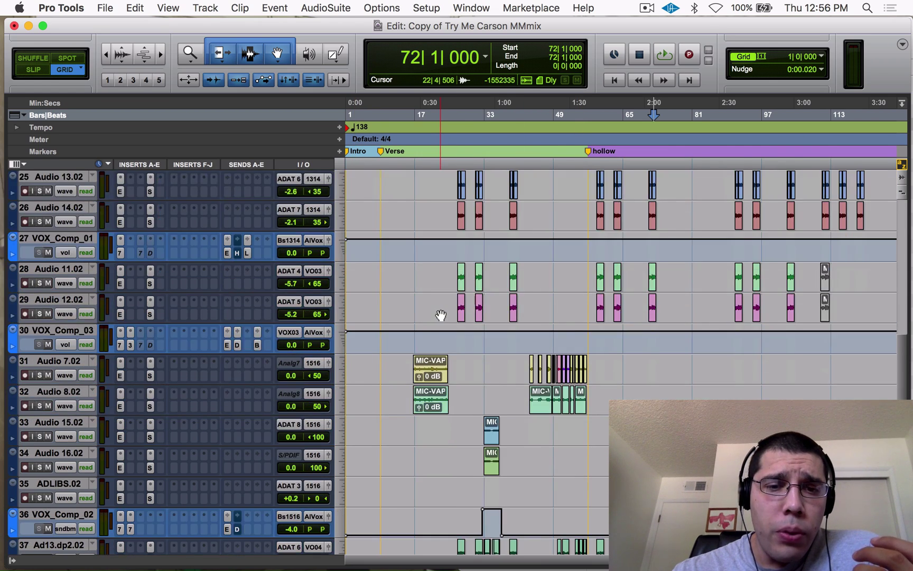
{"action": "key", "text": "Return"}
{"action": "scroll", "coordinate": [440, 316], "scroll_direction": "up", "scroll_amount": 8}
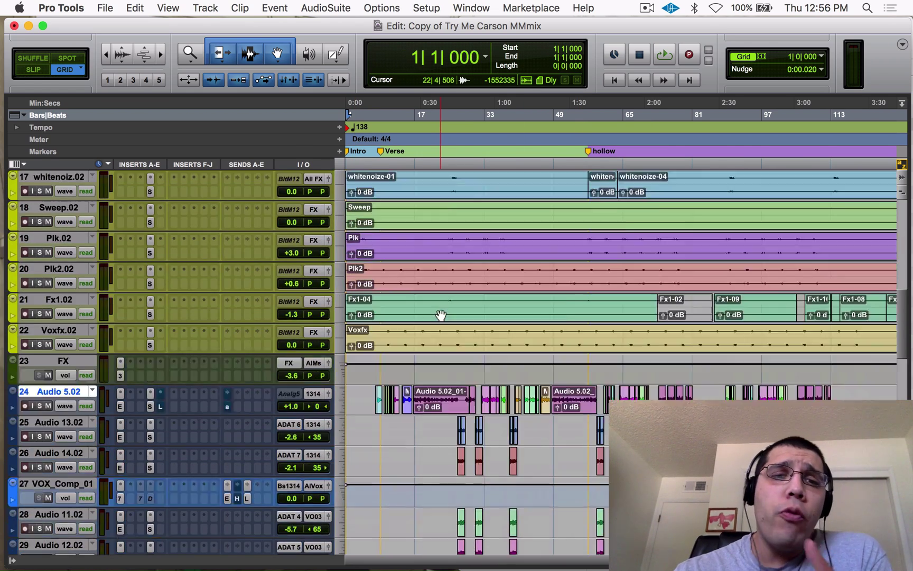
{"action": "scroll", "coordinate": [441, 315], "scroll_direction": "up", "scroll_amount": 5}
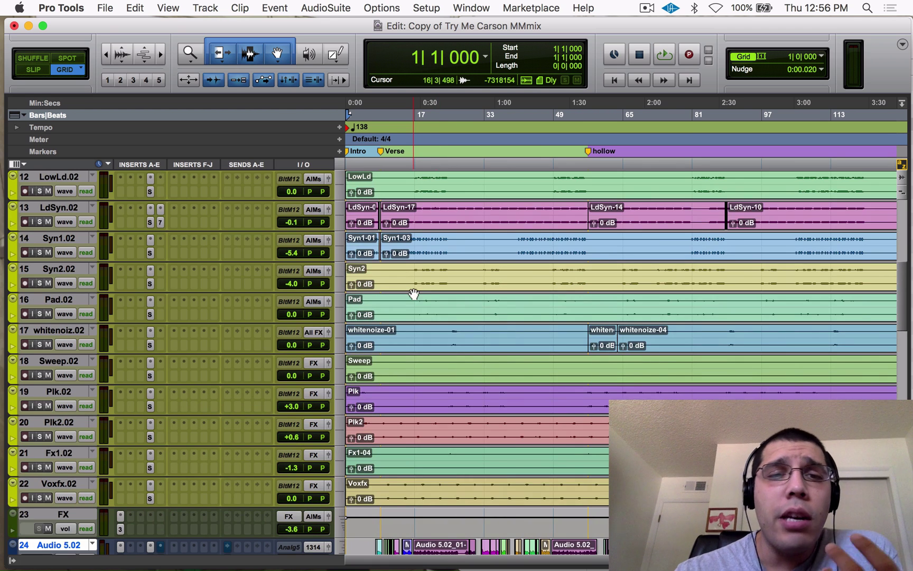
{"action": "scroll", "coordinate": [418, 296], "scroll_direction": "up", "scroll_amount": 3}
{"action": "left_click", "coordinate": [450, 304]}
{"action": "left_click", "coordinate": [346, 304], "text": "shift"}
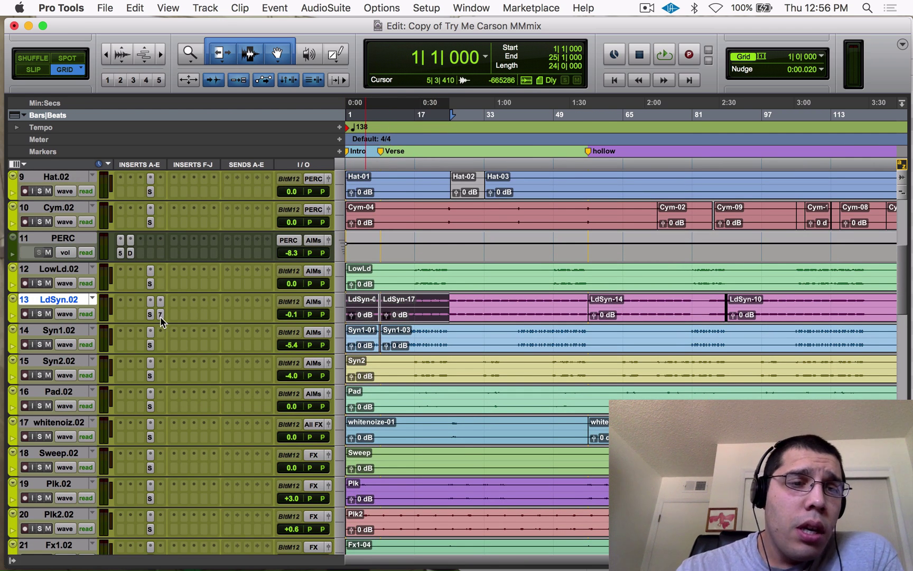
Step: Solo LdSyn.02 and select its first clip at the session start
{"action": "left_click", "coordinate": [38, 314]}
{"action": "left_click", "coordinate": [363, 318]}
{"action": "left_click", "coordinate": [364, 318]}
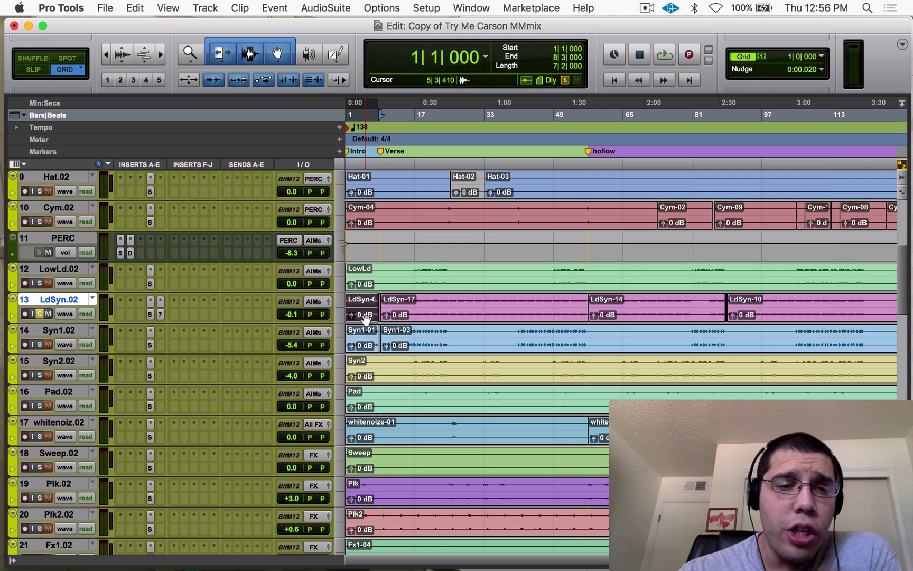
Step: Play the soloed LdSyn.02 intro clip while switching the track's last insert between bypassed and active, and stop playback
{"action": "key", "text": "space"}
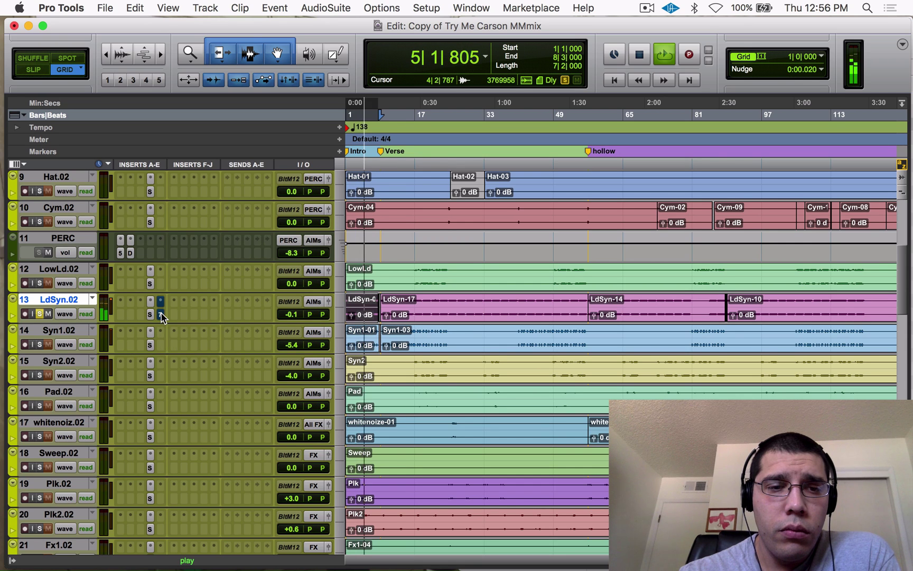
{"action": "left_click", "coordinate": [162, 316], "text": "super"}
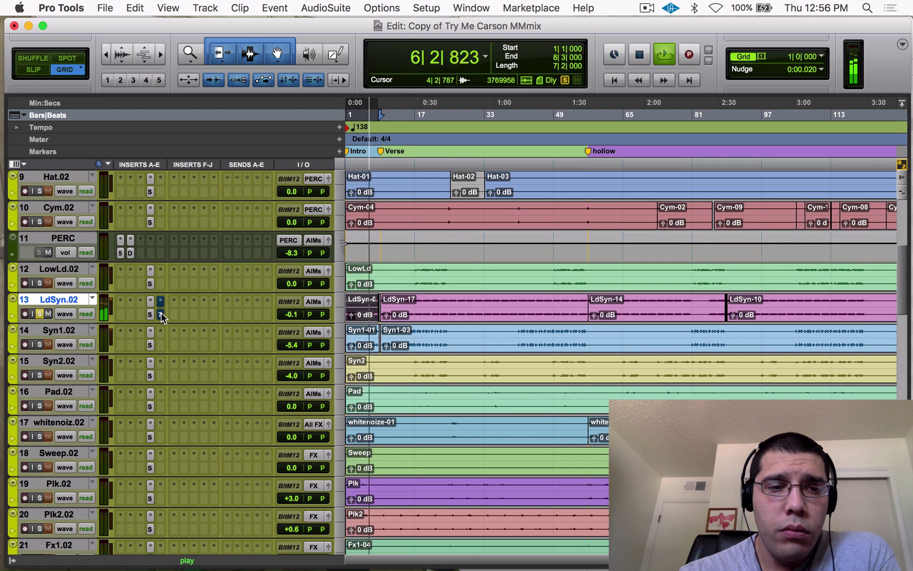
{"action": "left_click", "coordinate": [161, 316], "text": "super"}
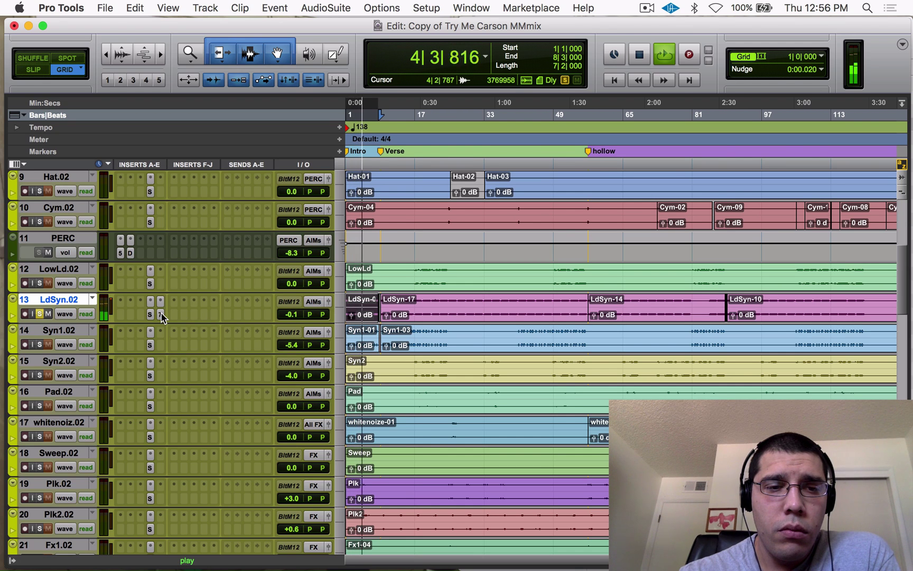
{"action": "left_click", "coordinate": [162, 314], "text": "super"}
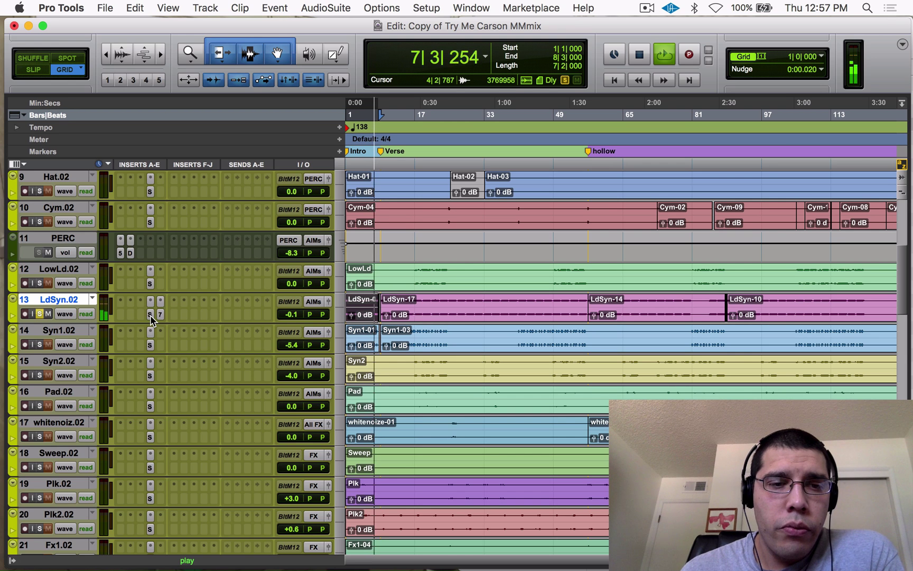
{"action": "key", "text": "space"}
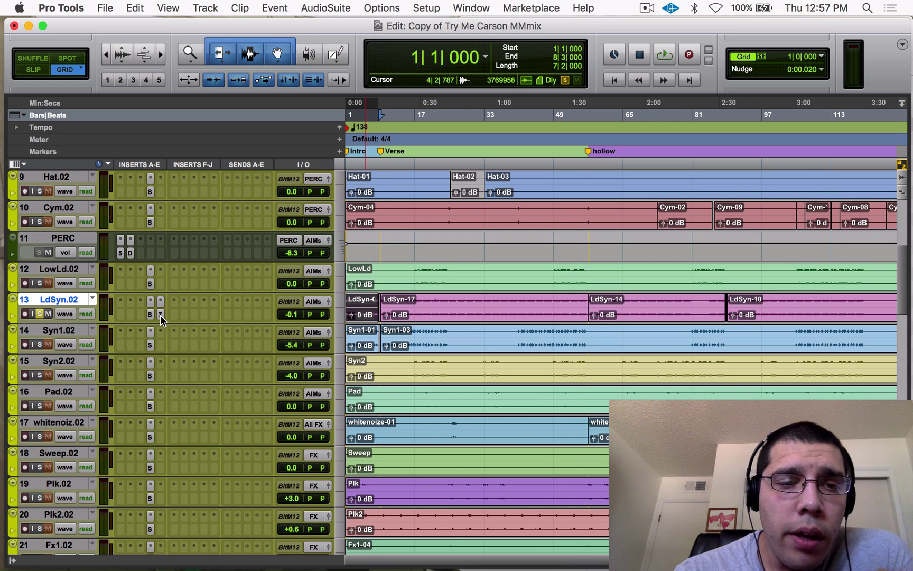
Step: Inspect the left and right channel curves of LdSyn.02's multi-mono EQ3 7-Band and close the plug-in
{"action": "left_click", "coordinate": [160, 315]}
{"action": "left_click_drag", "start_coordinate": [279, 214], "coordinate": [418, 128]}
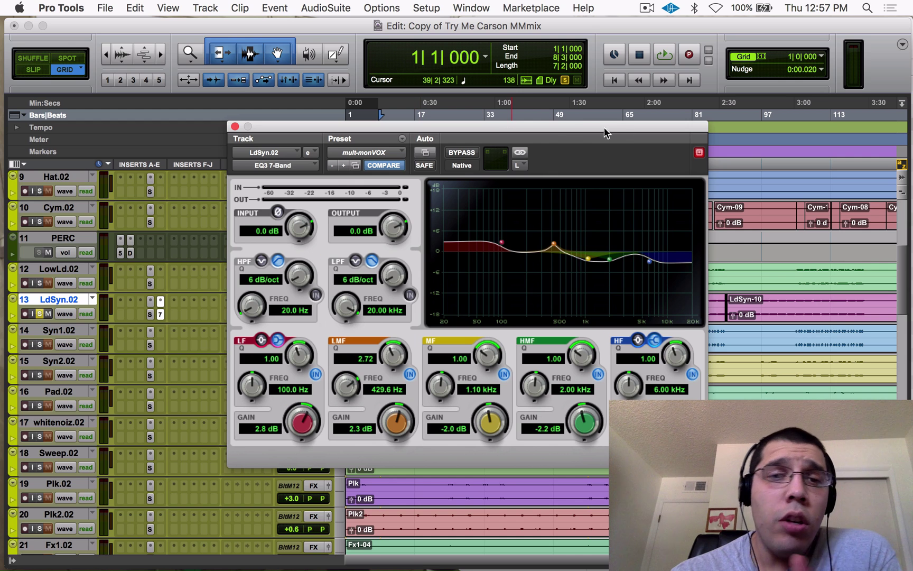
{"action": "left_click", "coordinate": [522, 166]}
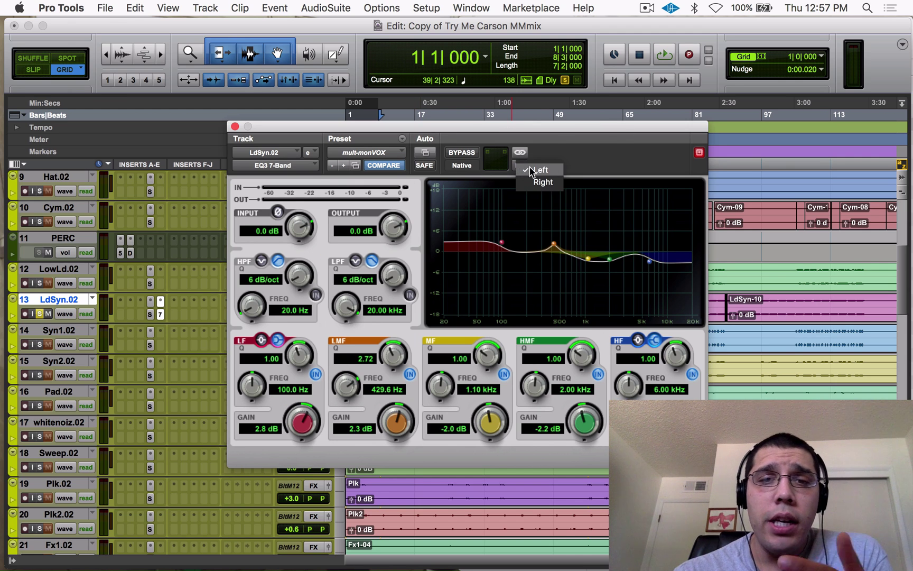
{"action": "left_click", "coordinate": [542, 182]}
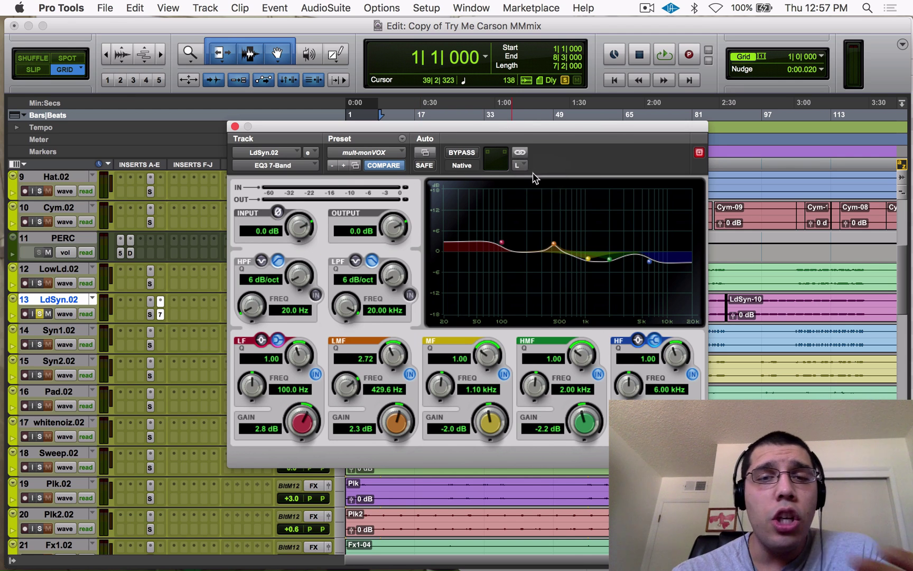
{"action": "left_click", "coordinate": [521, 167]}
{"action": "left_click", "coordinate": [544, 153]}
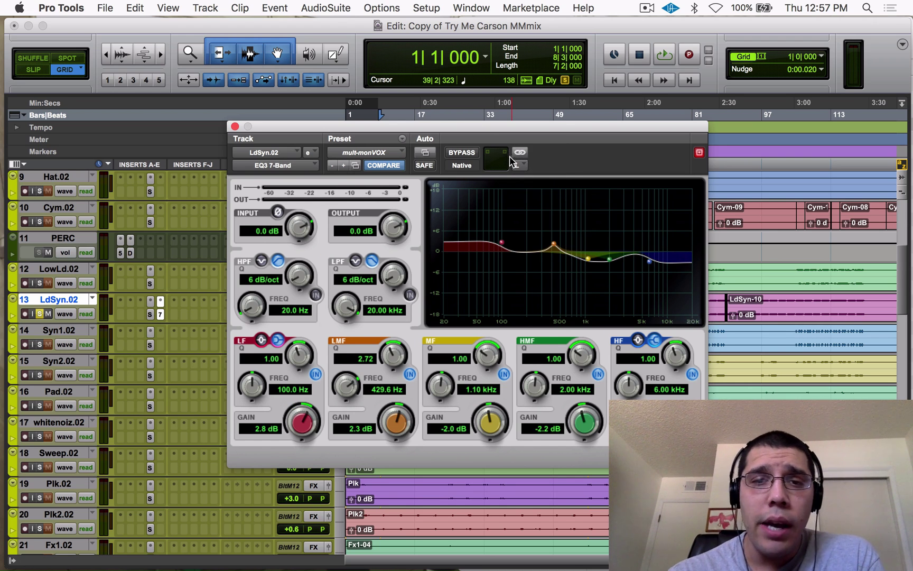
{"action": "left_click", "coordinate": [520, 165]}
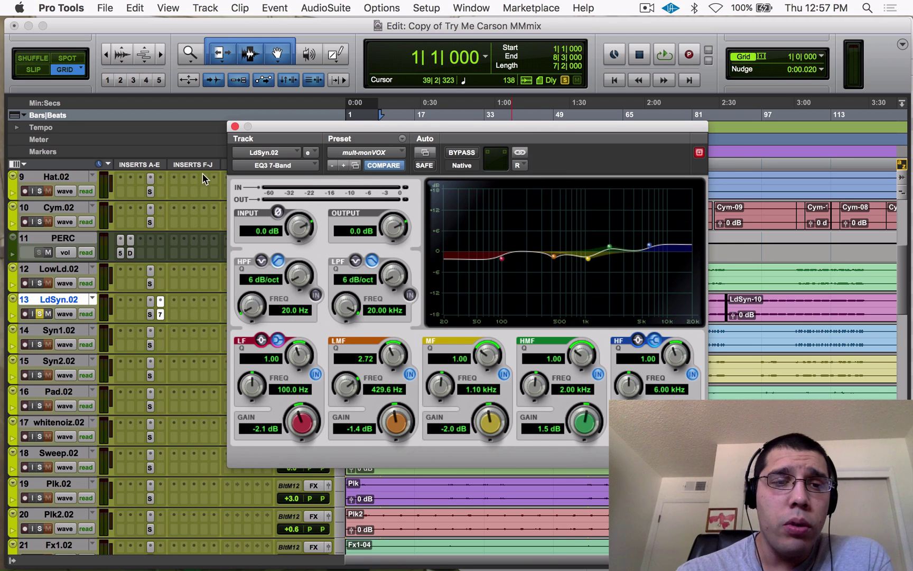
{"action": "left_click", "coordinate": [234, 126]}
Step: Examine the SSLChannel filter, EQ and dynamics settings on LdSyn.02, and close the plug-in
{"action": "left_click", "coordinate": [149, 314]}
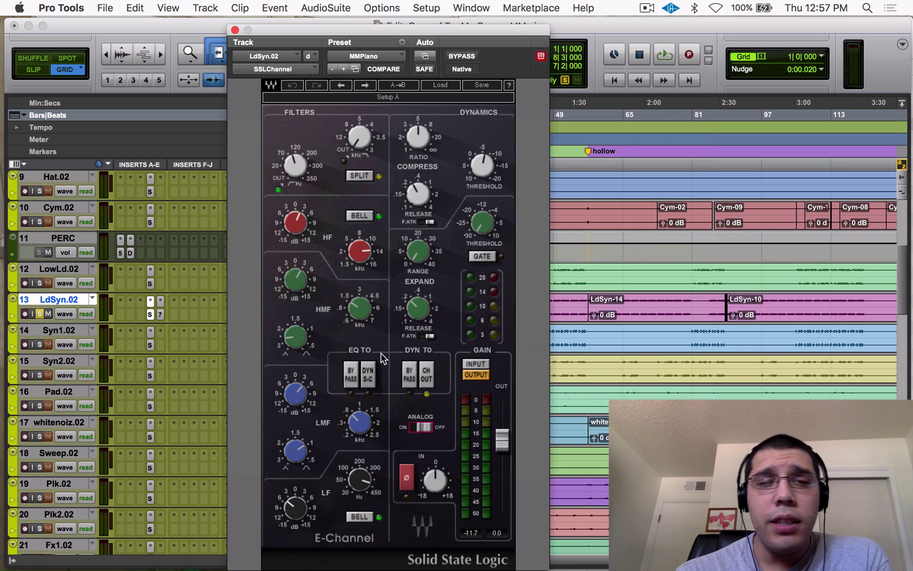
{"action": "left_click_drag", "start_coordinate": [442, 29], "coordinate": [483, 21]}
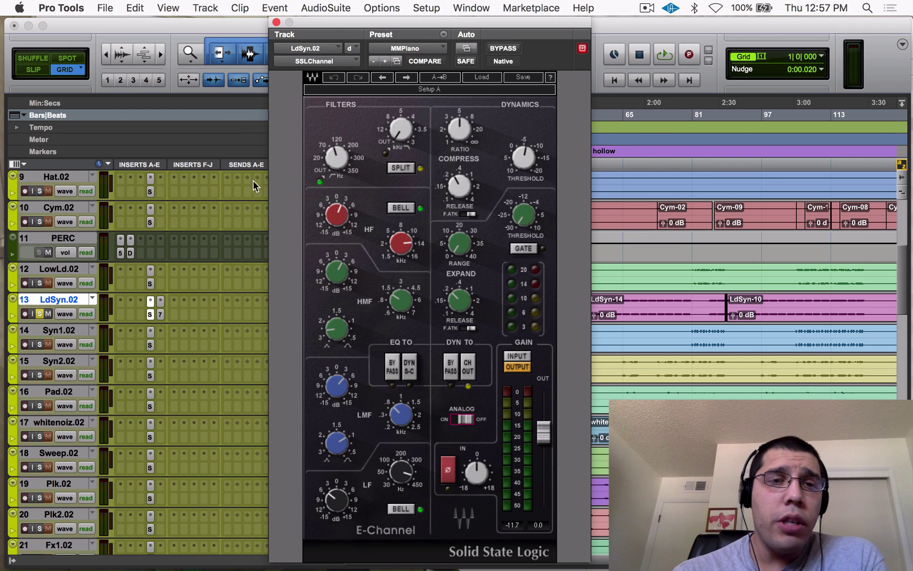
{"action": "left_click", "coordinate": [275, 23]}
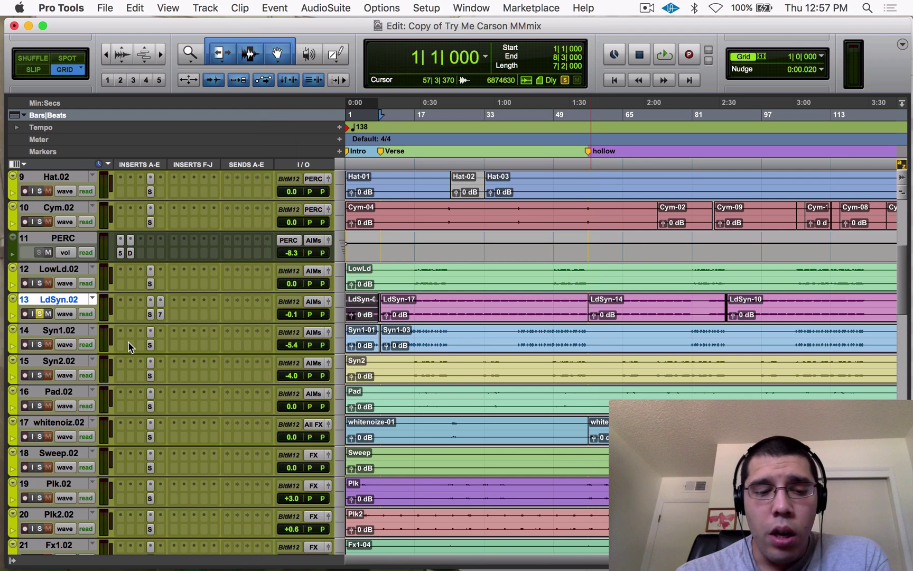
Step: Play the soloed LdSyn.02 intro with its inserts active and again with both bypassed to compare the sound
{"action": "key", "text": "space"}
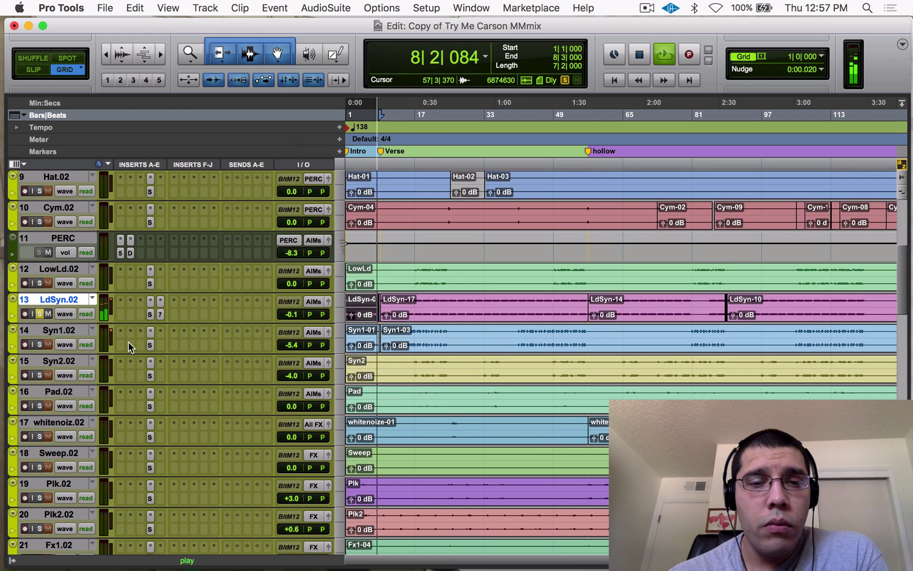
{"action": "key", "text": "space"}
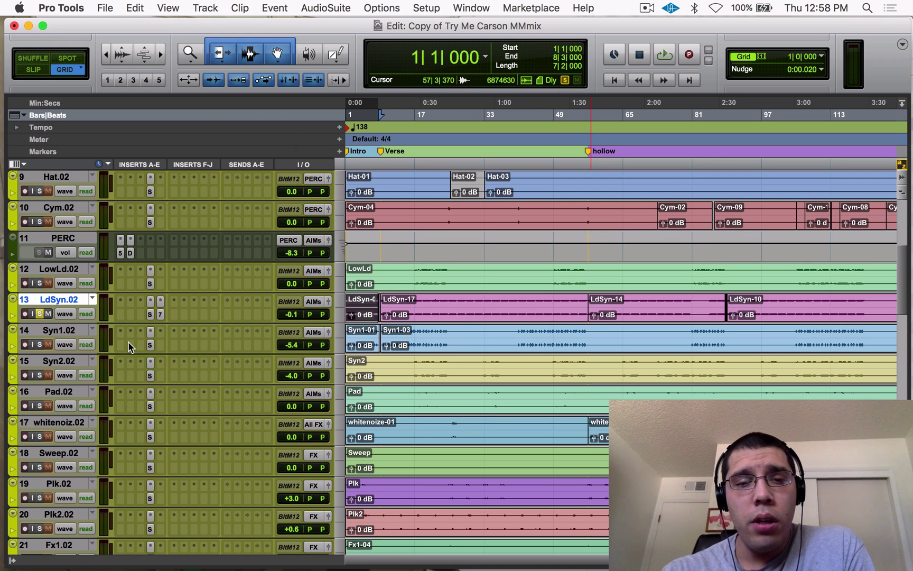
{"action": "key", "text": "space"}
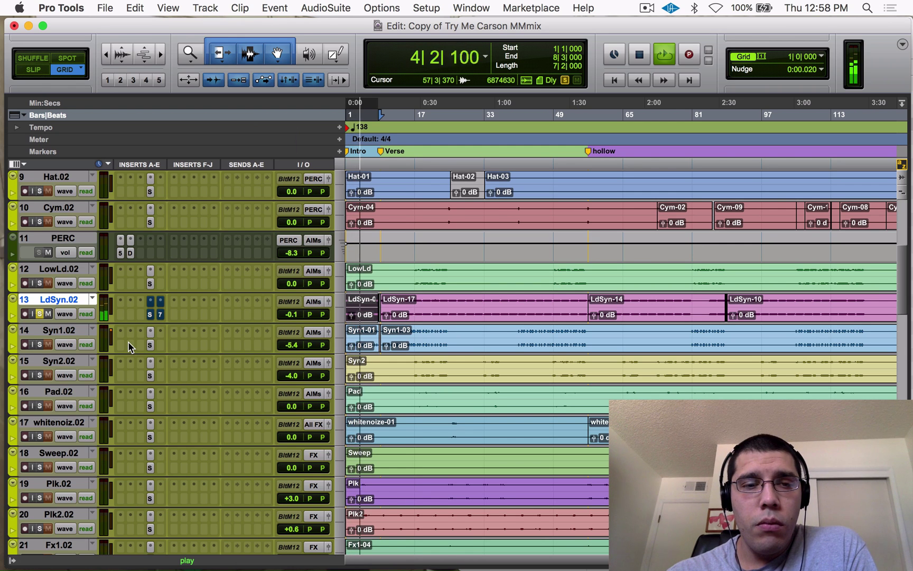
{"action": "key", "text": "space"}
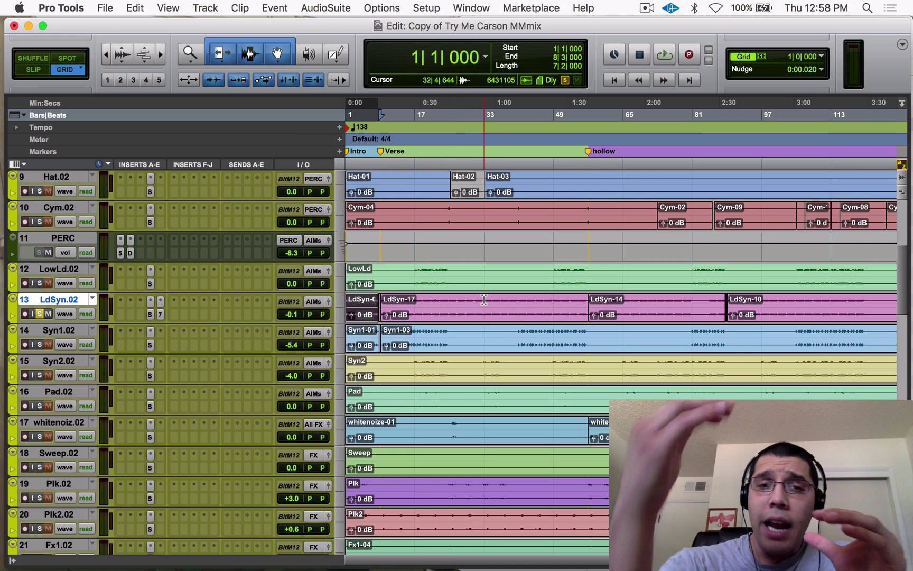
Step: Inspect the dbx-160 compressor on the DRUMS SC track and close it
{"action": "scroll", "coordinate": [71, 444], "scroll_direction": "up", "scroll_amount": 8}
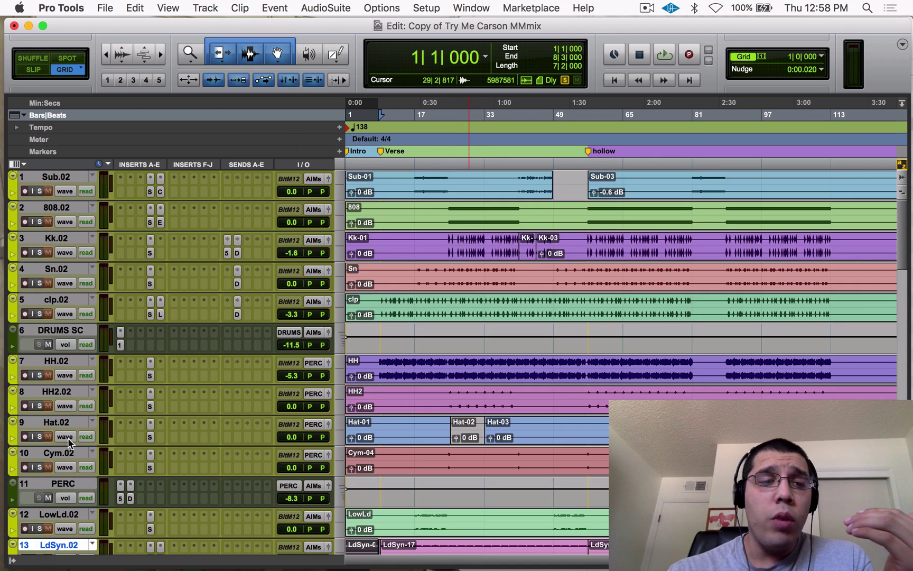
{"action": "scroll", "coordinate": [71, 444], "scroll_direction": "down", "scroll_amount": 4}
{"action": "scroll", "coordinate": [592, 349], "scroll_direction": "up", "scroll_amount": 4}
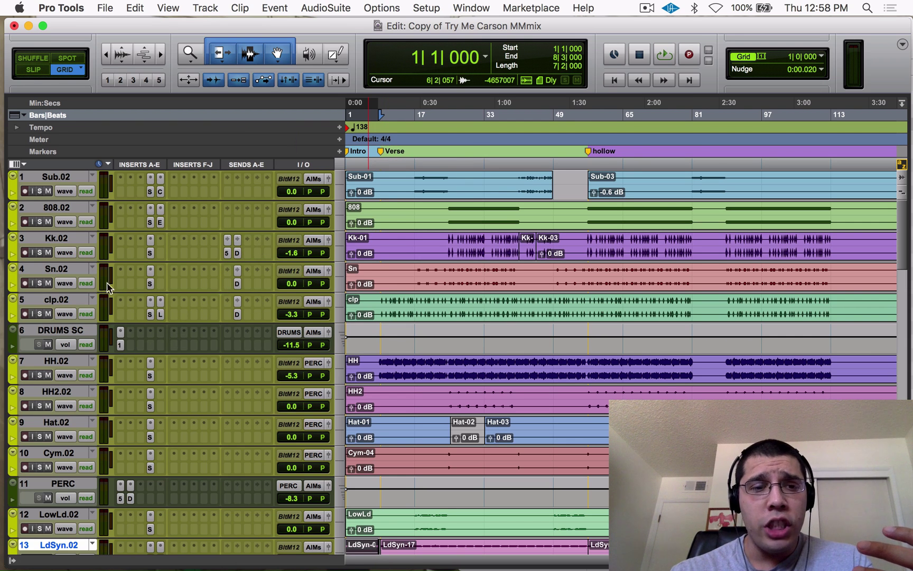
{"action": "left_click", "coordinate": [121, 344]}
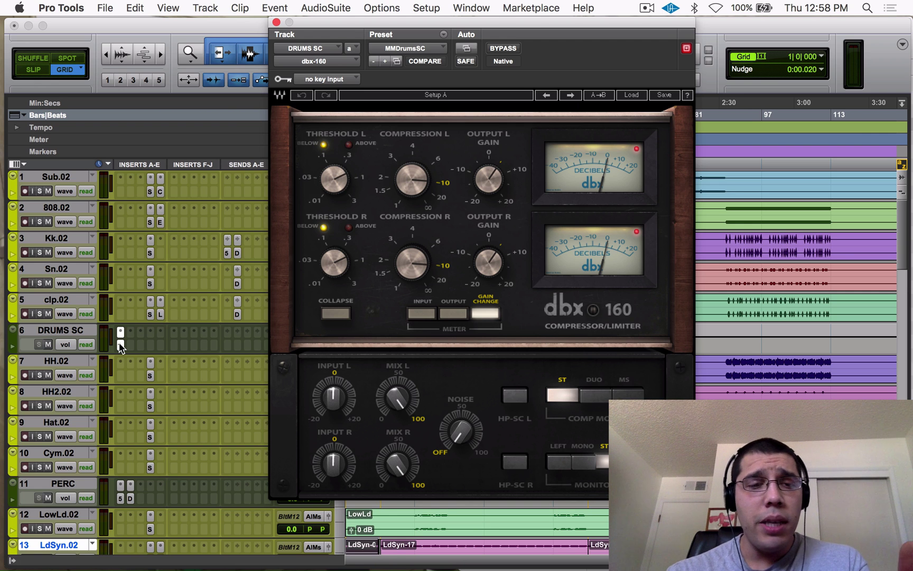
{"action": "left_click", "coordinate": [121, 346]}
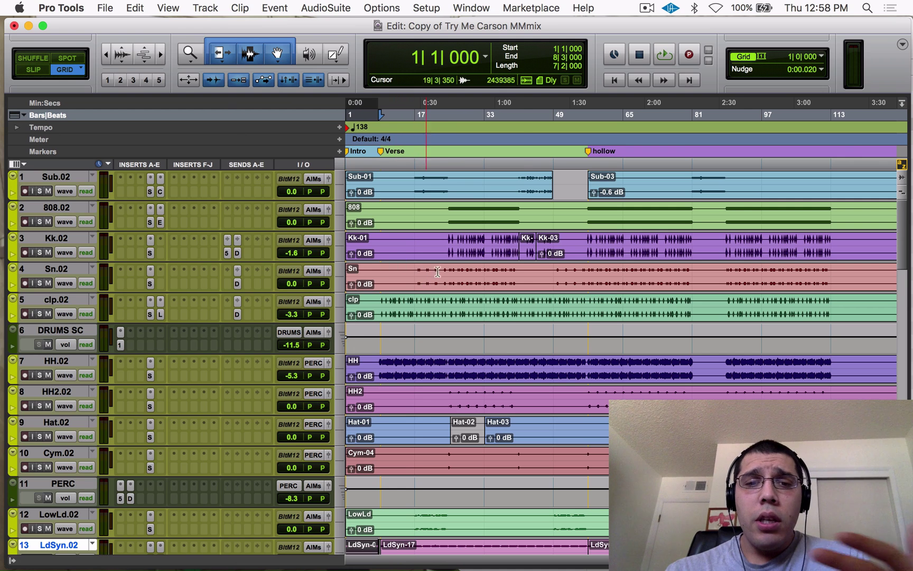
Step: Highlight bars 23 to 42 on Sn.02 and clp.02, and play that range while muting and unmuting DRUMS SC
{"action": "left_click_drag", "start_coordinate": [440, 272], "coordinate": [524, 311]}
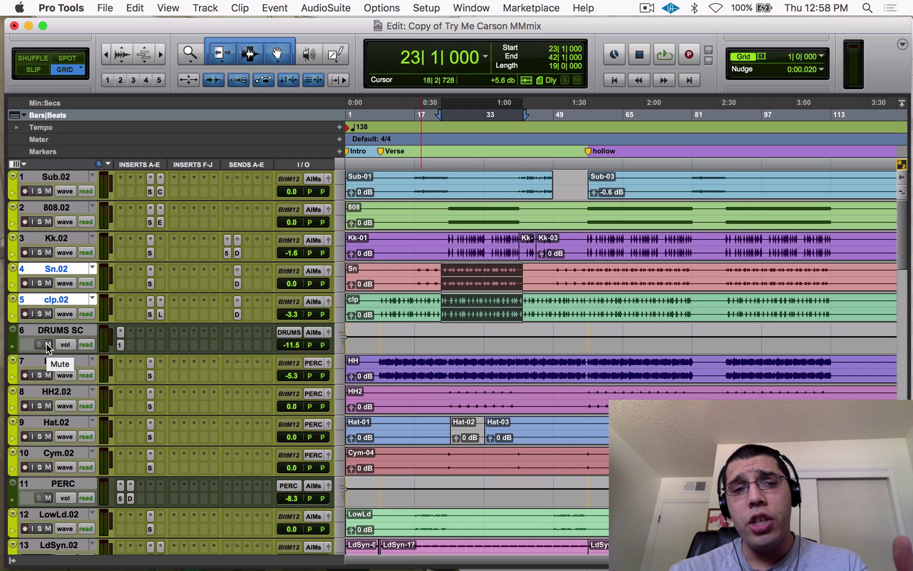
{"action": "scroll", "coordinate": [48, 346], "scroll_direction": "down", "scroll_amount": 9}
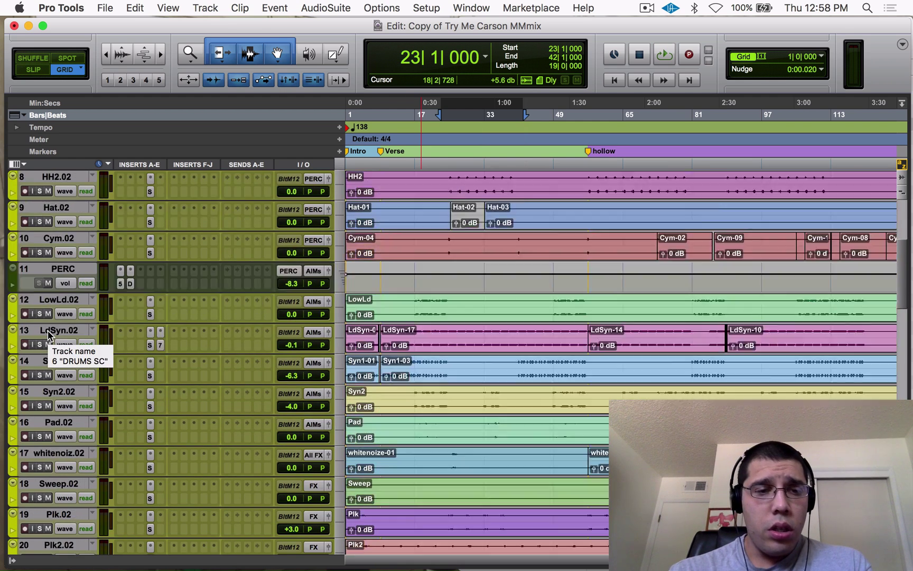
{"action": "scroll", "coordinate": [47, 334], "scroll_direction": "down", "scroll_amount": 2}
{"action": "scroll", "coordinate": [48, 334], "scroll_direction": "up", "scroll_amount": 11}
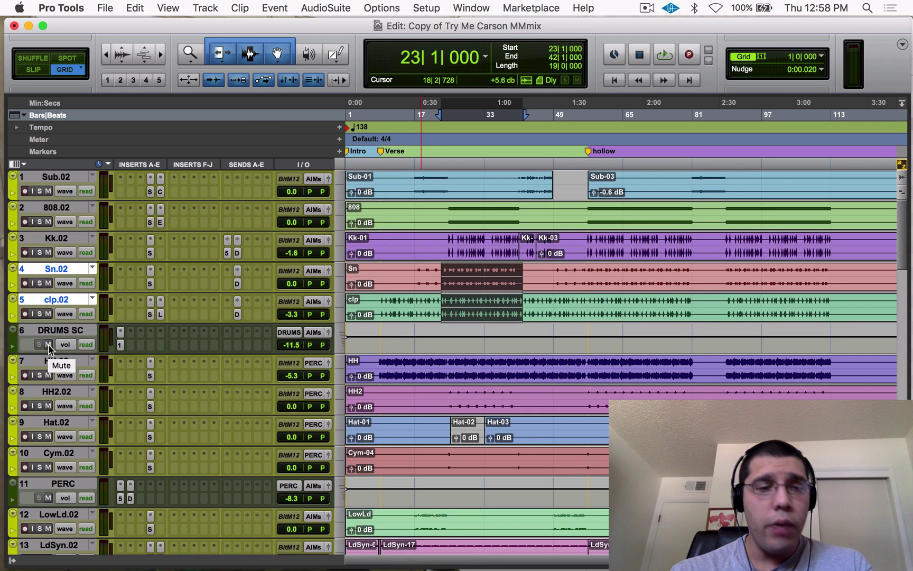
{"action": "key", "text": "space"}
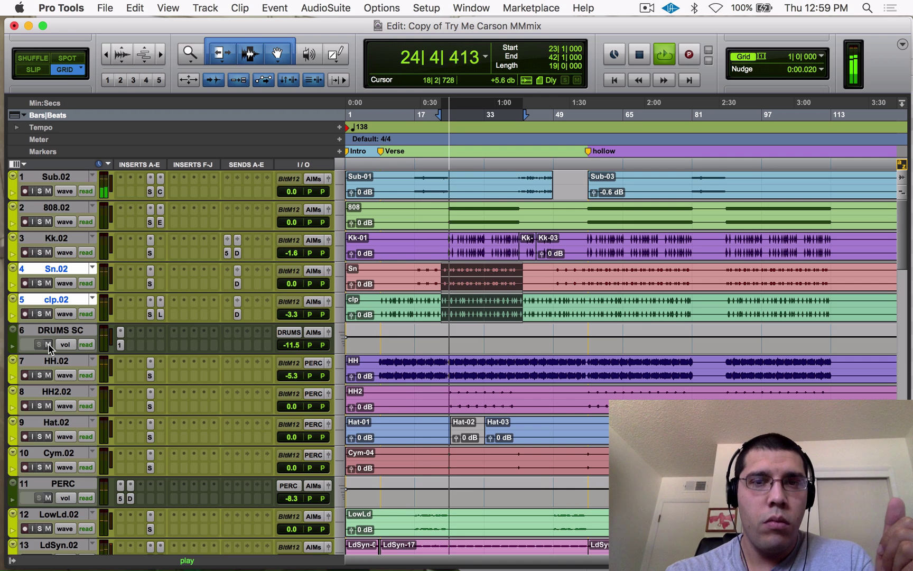
{"action": "left_click", "coordinate": [48, 344]}
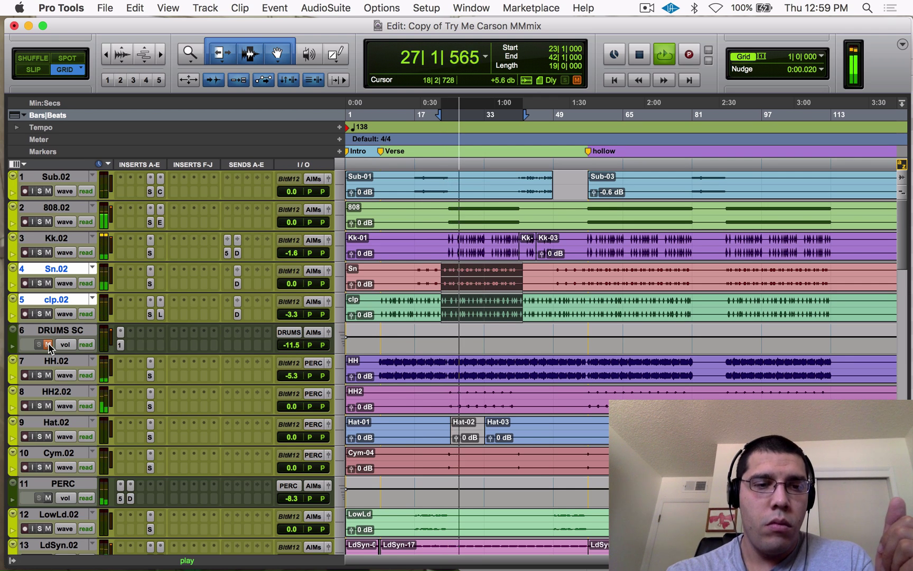
{"action": "left_click", "coordinate": [48, 344]}
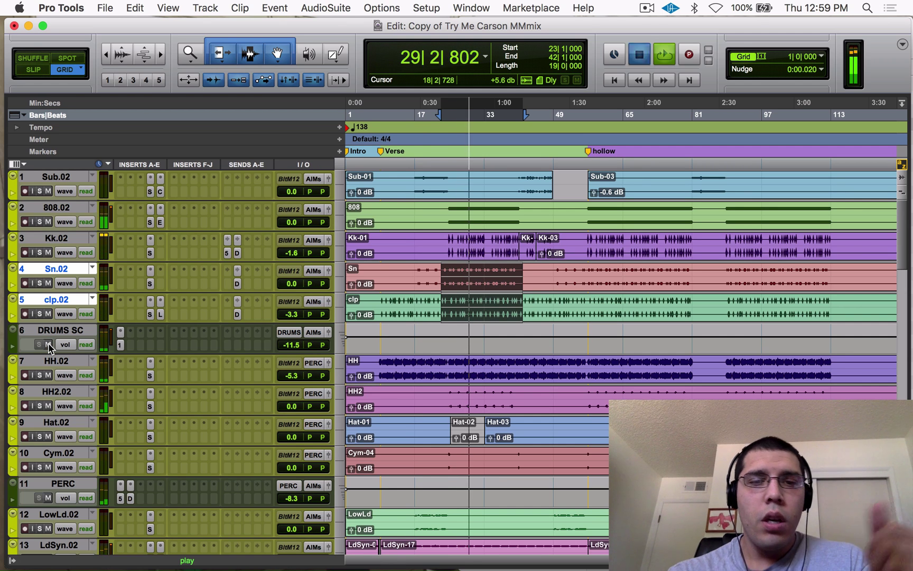
{"action": "key", "text": "space"}
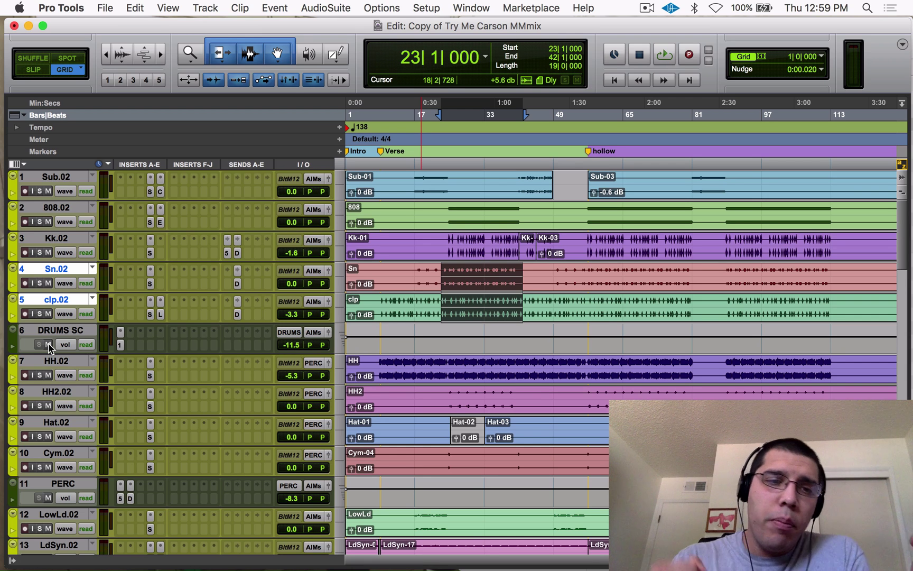
Step: Inspect Kk.02's sends to DRUMS SC and Bus 5, moving the Bus 5 send window clear of the track list
{"action": "left_click", "coordinate": [237, 253]}
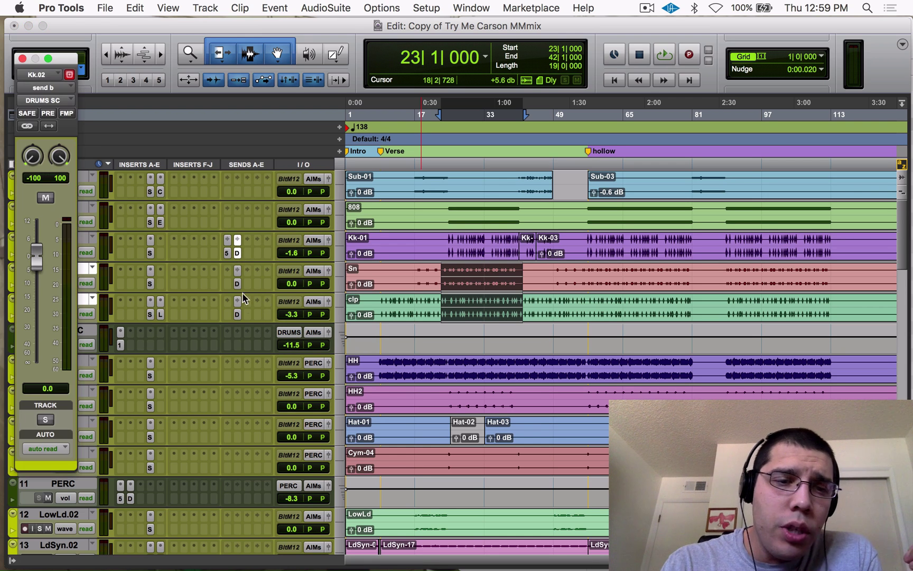
{"action": "left_click", "coordinate": [22, 59]}
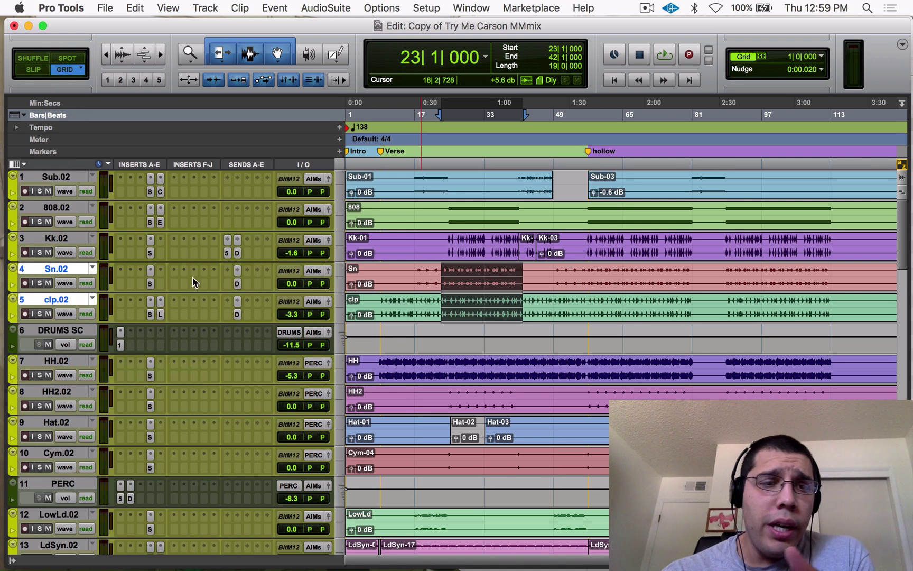
{"action": "left_click", "coordinate": [228, 253]}
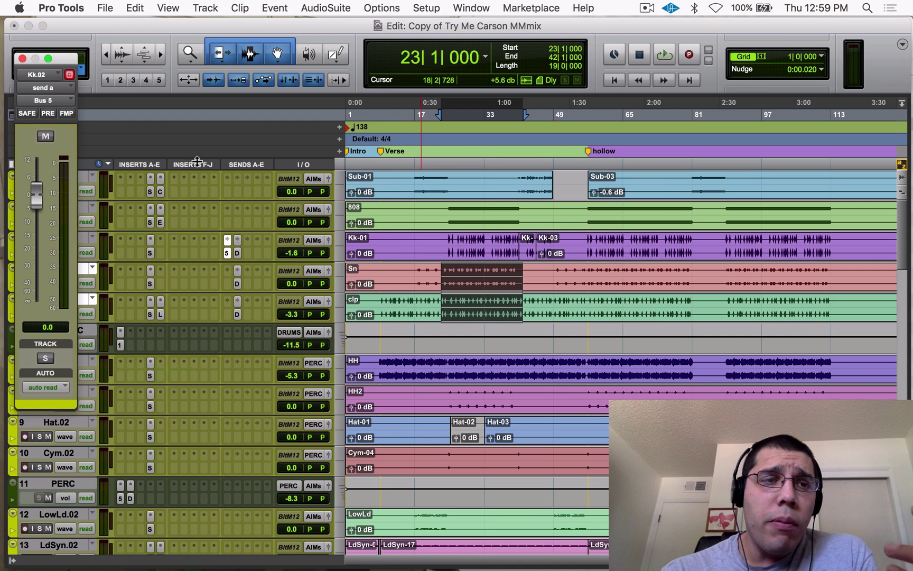
{"action": "left_click_drag", "start_coordinate": [58, 51], "coordinate": [644, 63]}
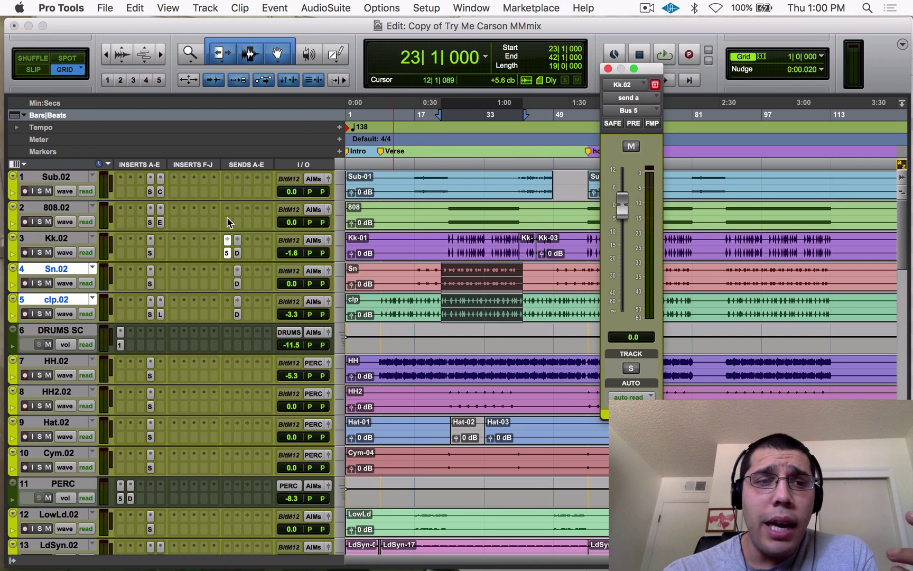
Step: Examine the Dyn3 Expander/Gate keyed from Bus 5 on 808.02, closing the kick send window and the plug-in
{"action": "left_click", "coordinate": [160, 221]}
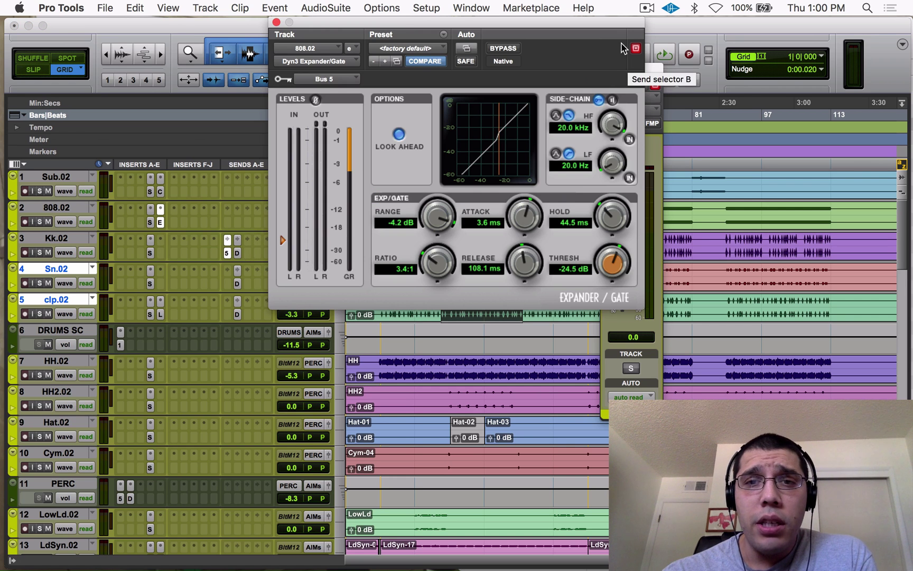
{"action": "left_click_drag", "start_coordinate": [658, 69], "coordinate": [776, 69]}
{"action": "left_click", "coordinate": [726, 68]}
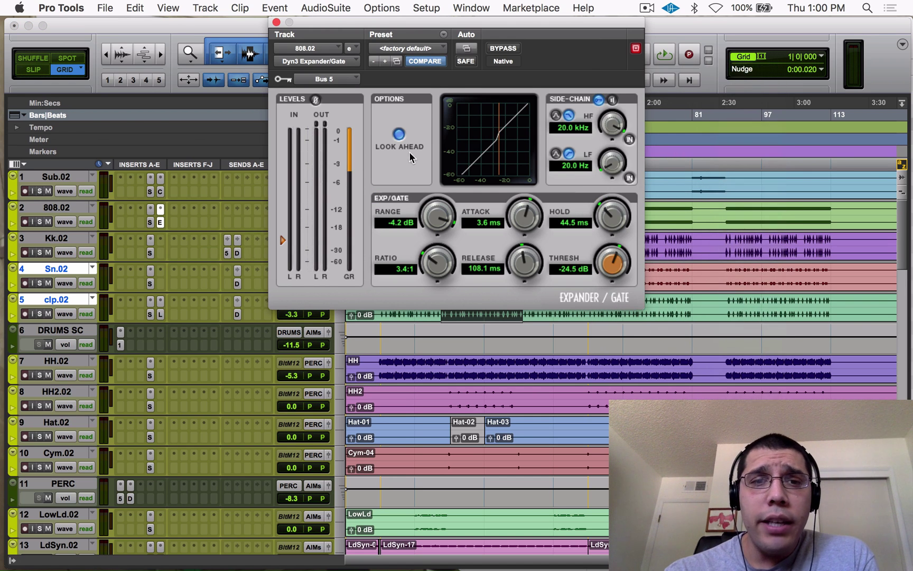
{"action": "left_click_drag", "start_coordinate": [328, 24], "coordinate": [328, 155]}
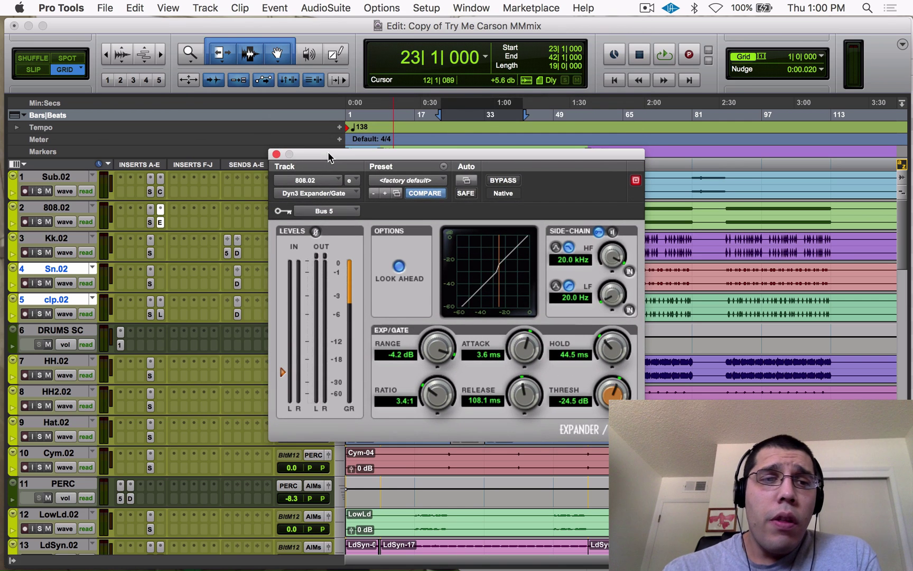
{"action": "left_click", "coordinate": [276, 154]}
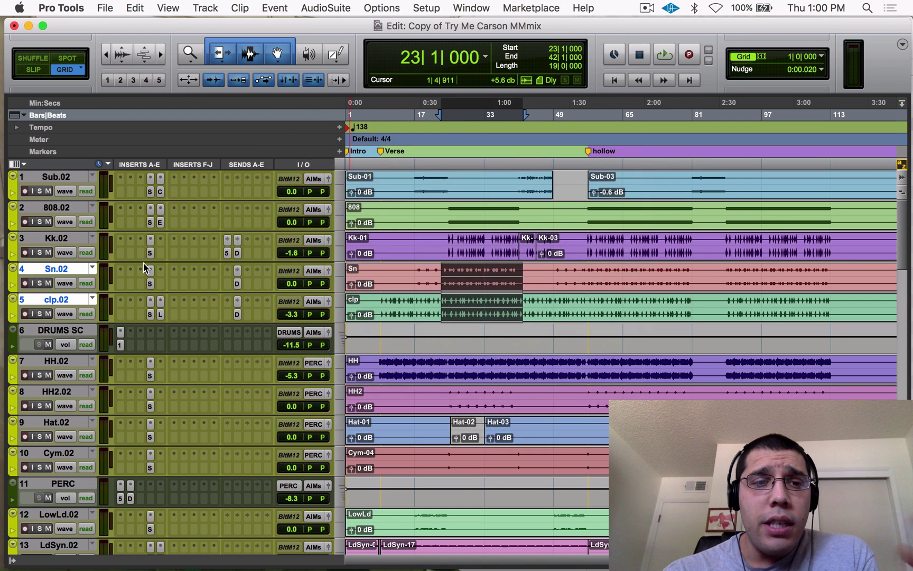
Step: Compare the SSLChannel settings on 808.02 and Kk.02, and review the Bus 5 key input of 808.02's Expander/Gate
{"action": "left_click", "coordinate": [151, 223]}
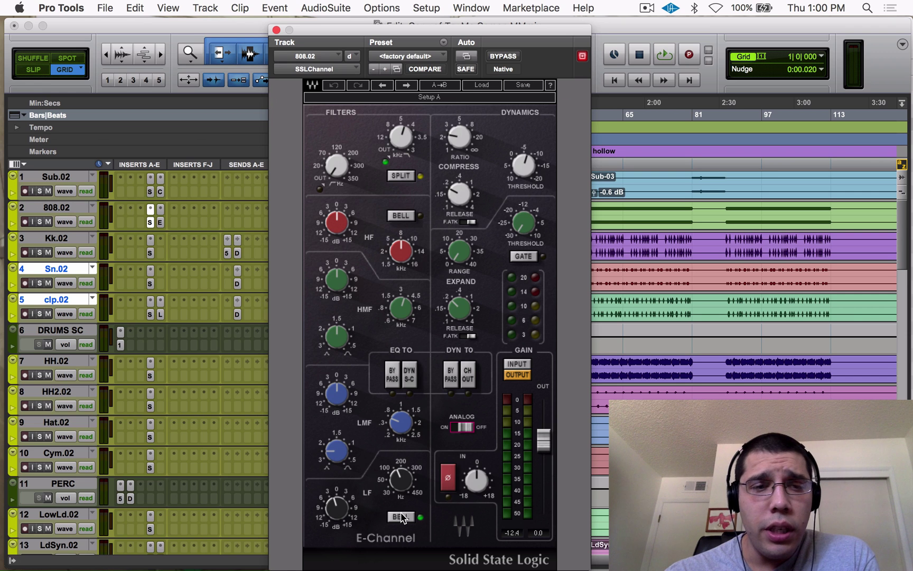
{"action": "left_click", "coordinate": [150, 239]}
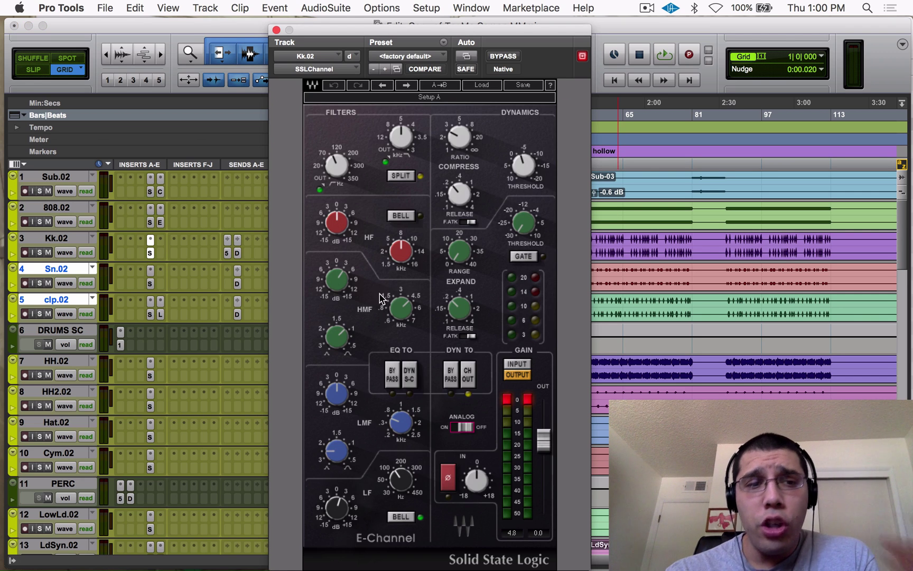
{"action": "left_click", "coordinate": [160, 222]}
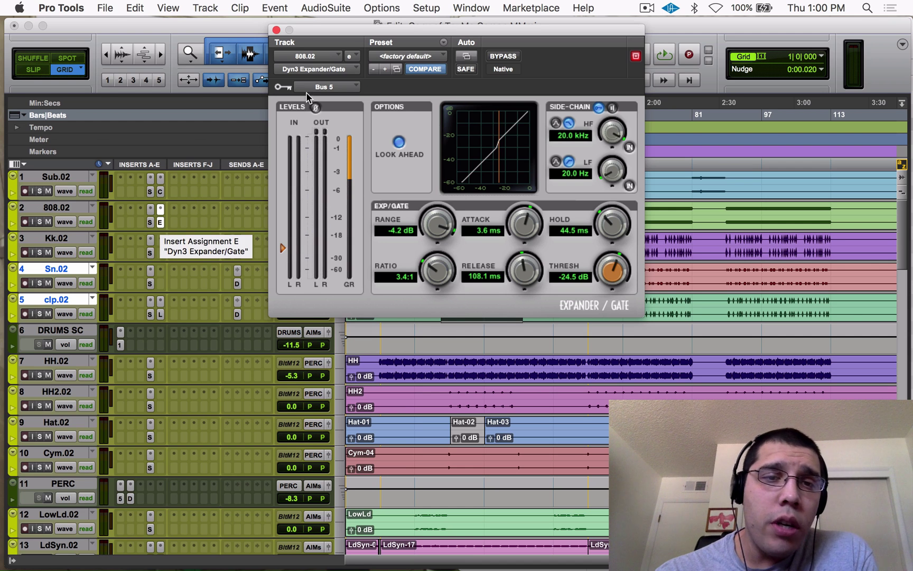
{"action": "left_click", "coordinate": [277, 29]}
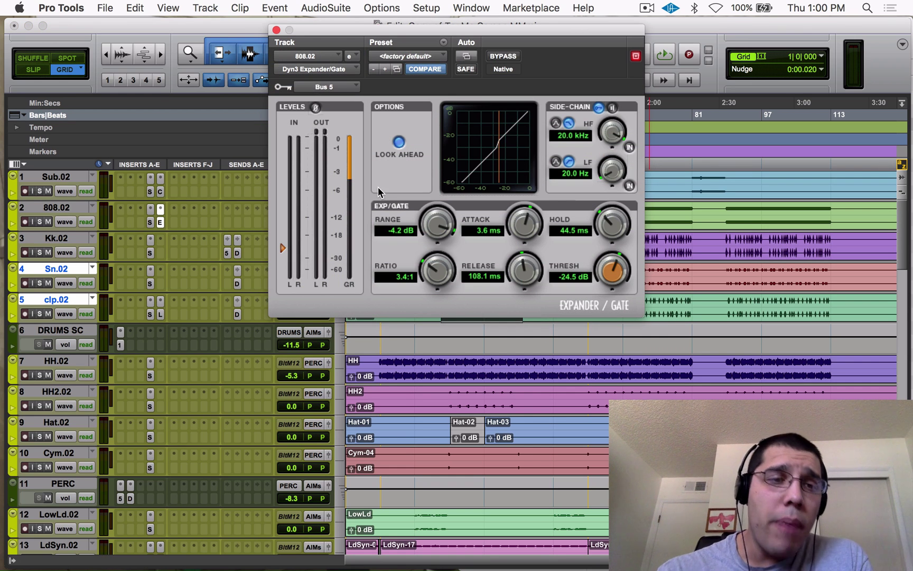
Step: Play the selected range while bypassing and re-enabling 808.02's Dyn3 Expander/Gate to compare its effect, closing the plug-in when done
{"action": "key", "text": "space"}
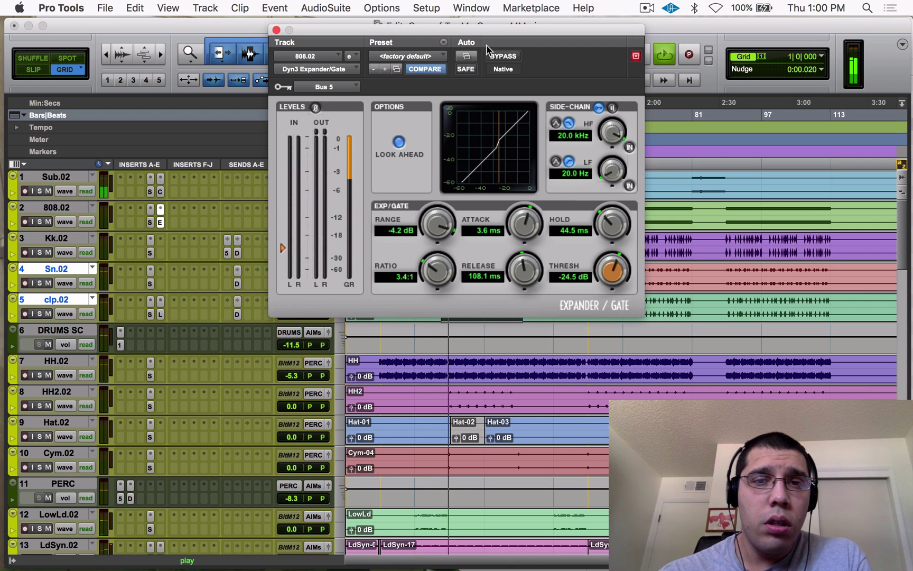
{"action": "left_click", "coordinate": [509, 59]}
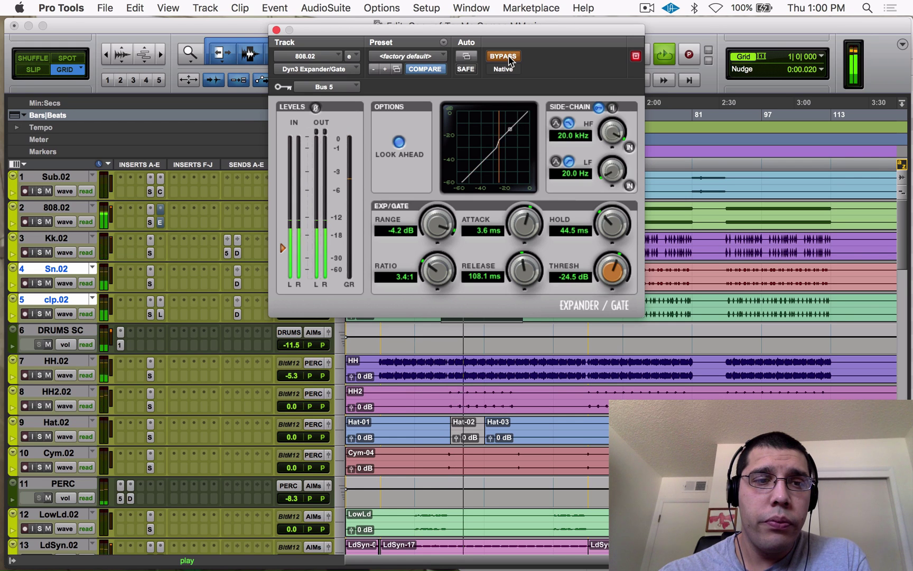
{"action": "left_click", "coordinate": [506, 57]}
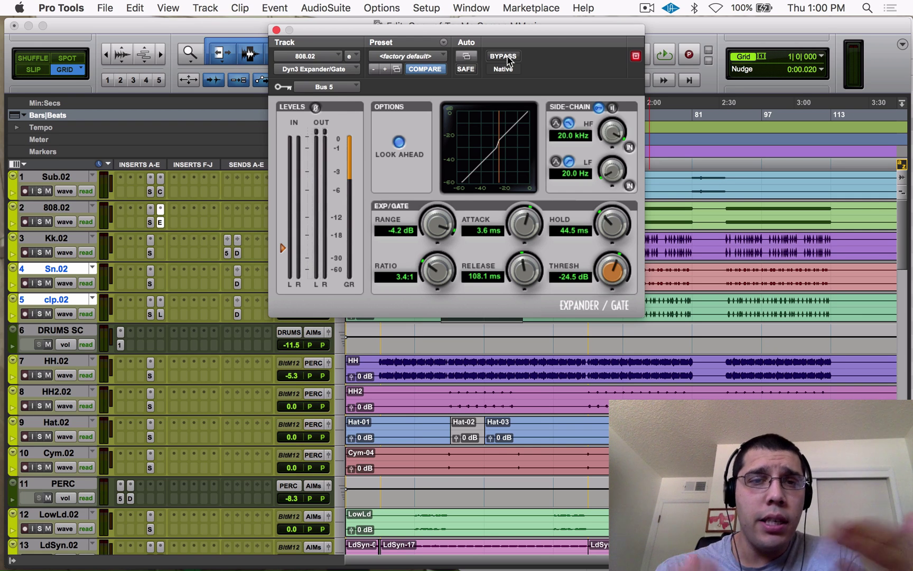
{"action": "key", "text": "space"}
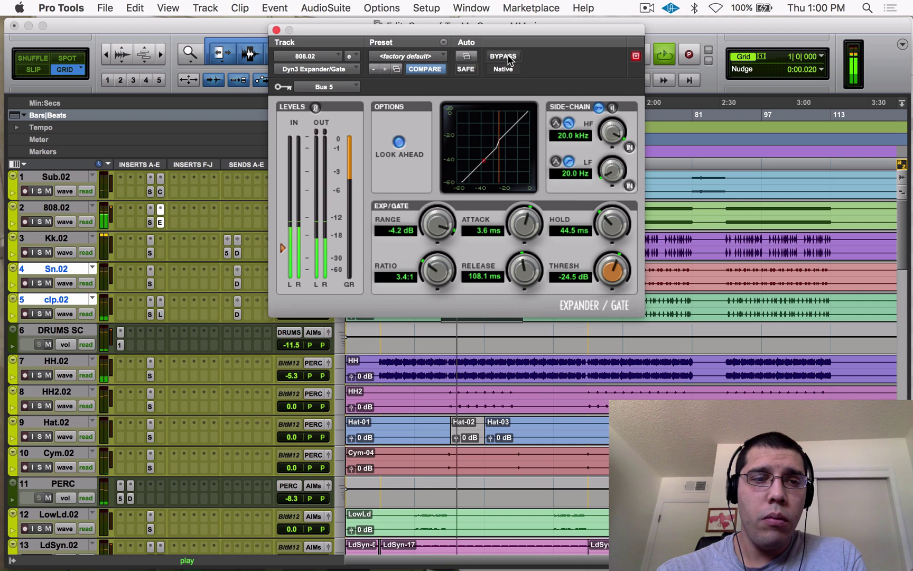
{"action": "left_click", "coordinate": [509, 58]}
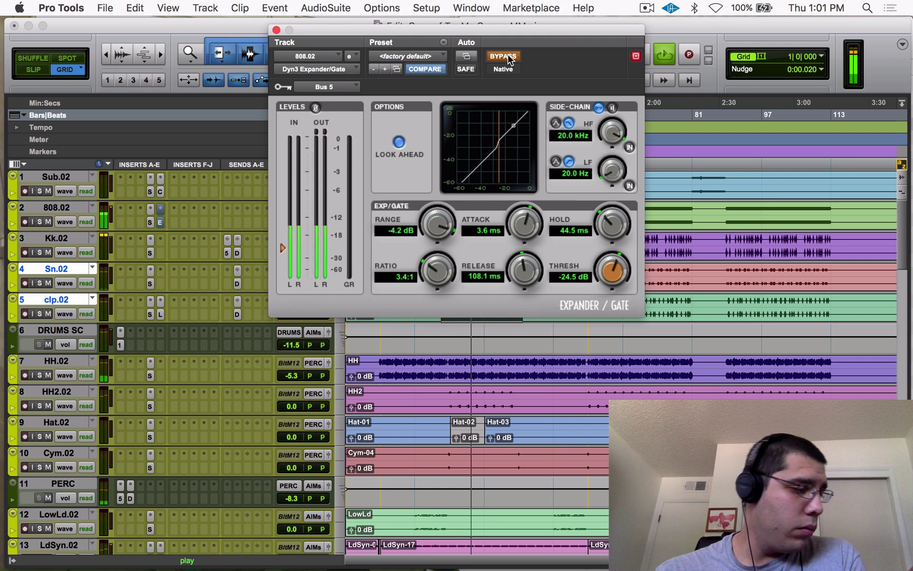
{"action": "left_click", "coordinate": [509, 58]}
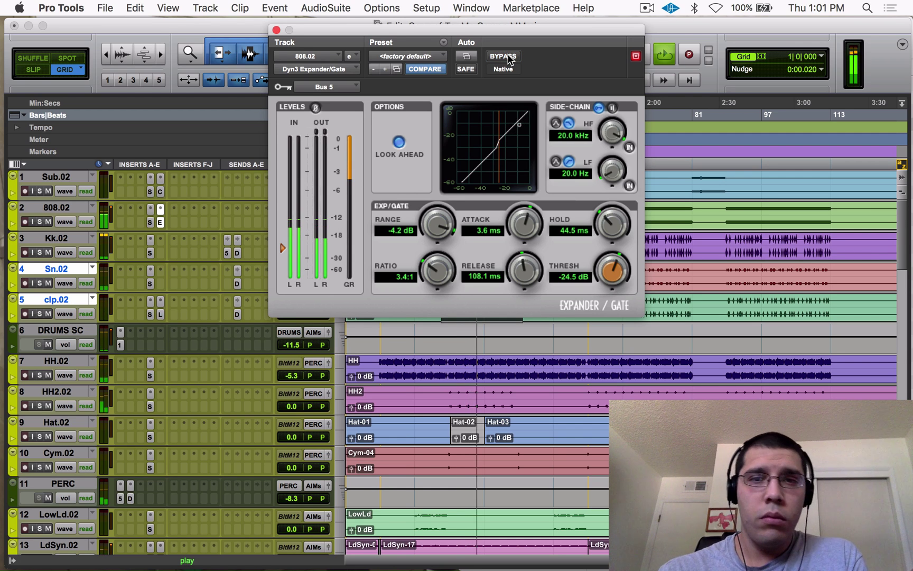
{"action": "key", "text": "space"}
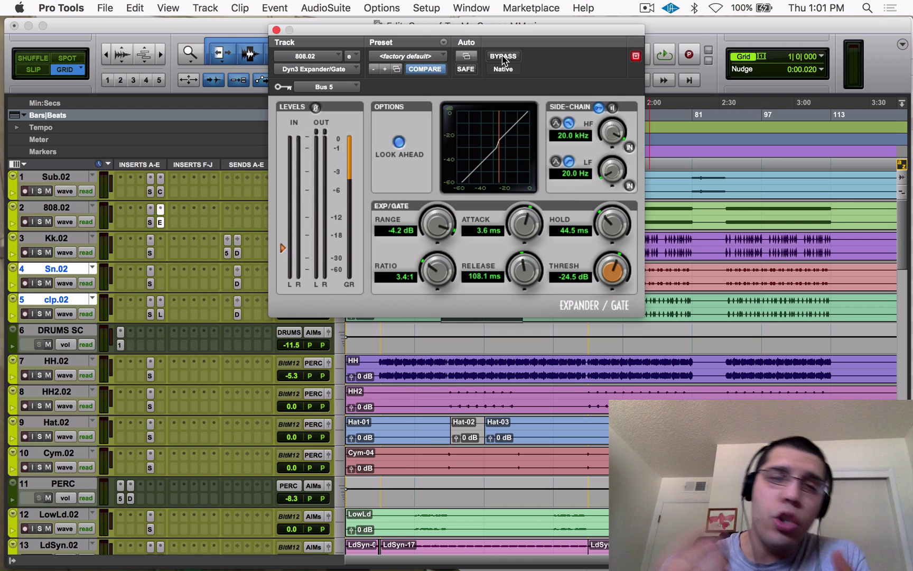
{"action": "left_click", "coordinate": [276, 29]}
Step: Highlight bars 16 to 26 on Sub.02 and review the settings of its SSLChannel and CLA Bass inserts
{"action": "left_click", "coordinate": [57, 177]}
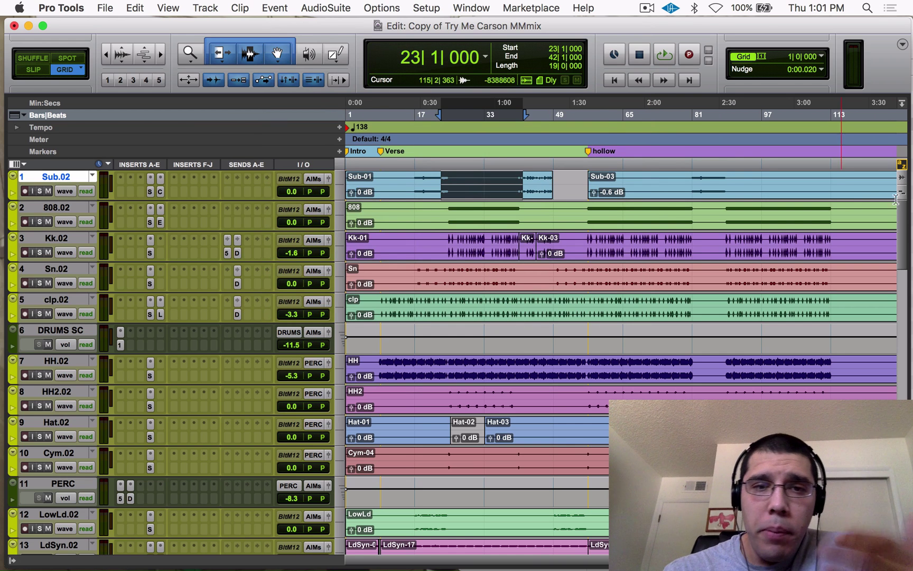
{"action": "left_click_drag", "start_coordinate": [411, 177], "coordinate": [453, 182]}
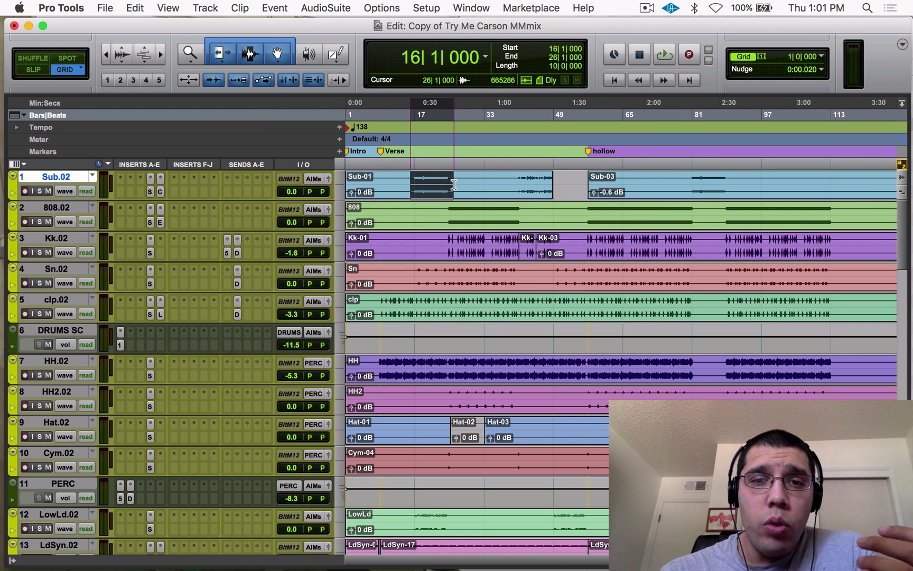
{"action": "left_click", "coordinate": [149, 192]}
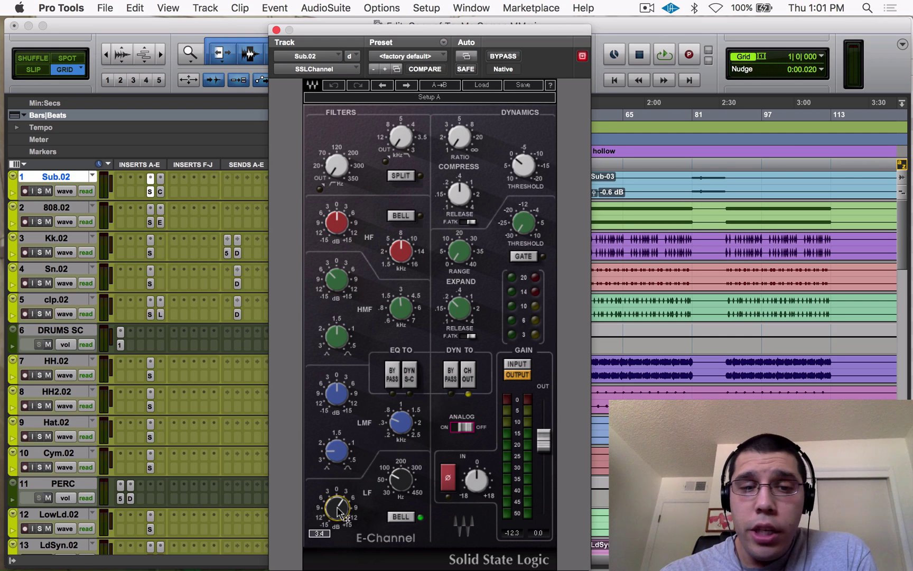
{"action": "mouse_move", "coordinate": [401, 495]}
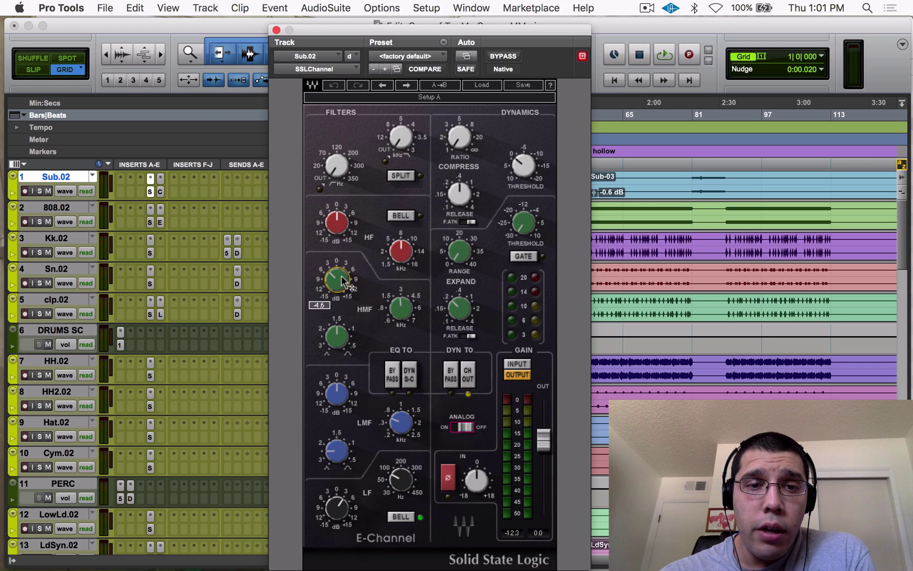
{"action": "left_click", "coordinate": [410, 312]}
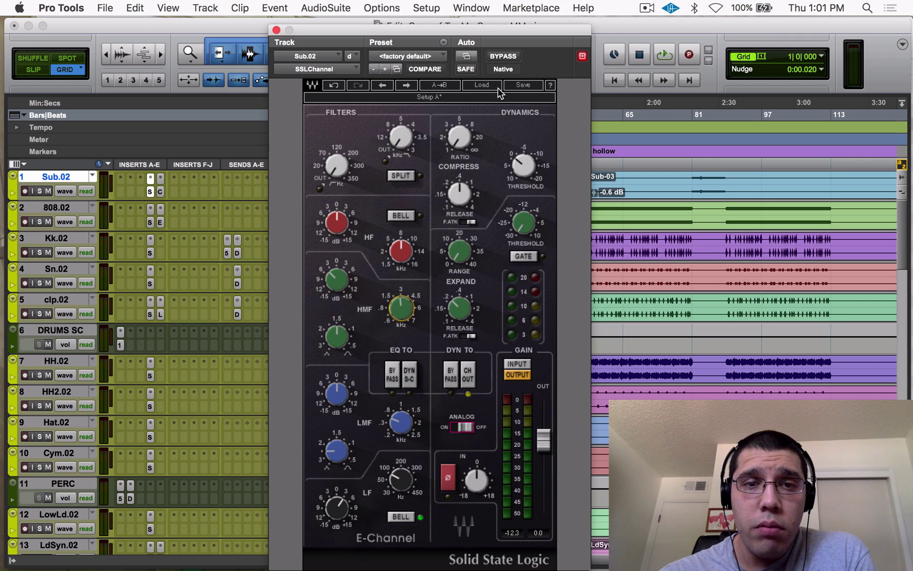
{"action": "left_click", "coordinate": [161, 192]}
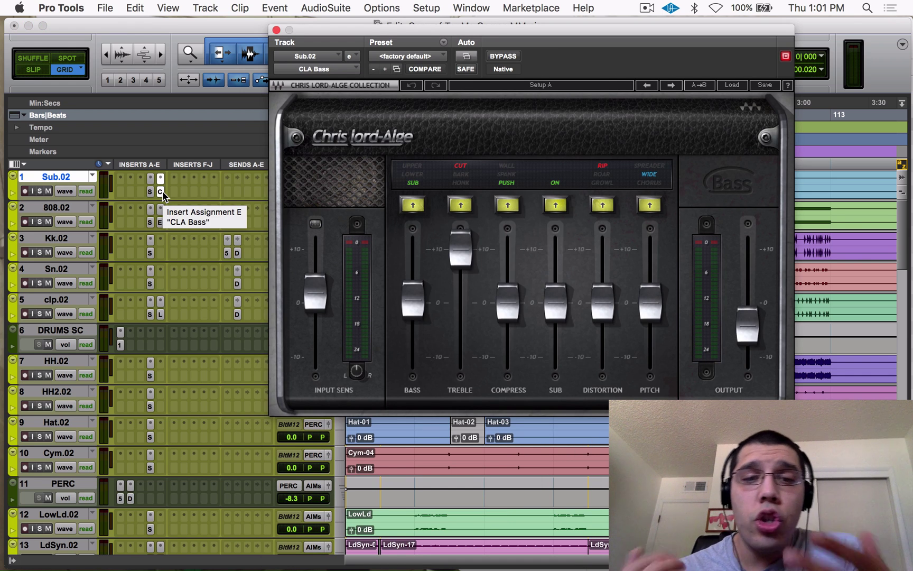
Step: Solo Sub.02 and play the selection with CLA Bass bypassed, stopping playback and re-enabling the insert
{"action": "left_click", "coordinate": [41, 193]}
{"action": "left_click", "coordinate": [41, 192]}
{"action": "key", "text": "space"}
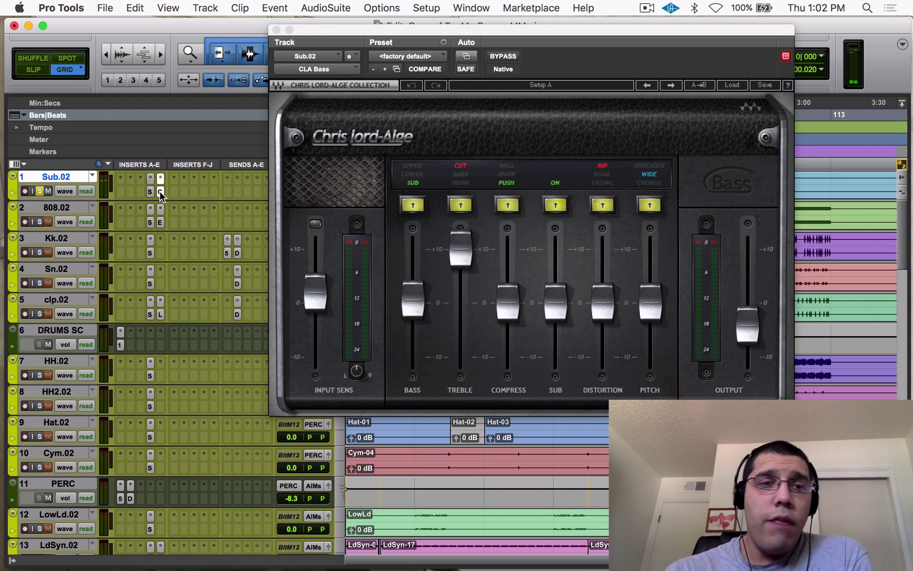
{"action": "left_click", "coordinate": [160, 193], "text": "super"}
{"action": "key", "text": "space"}
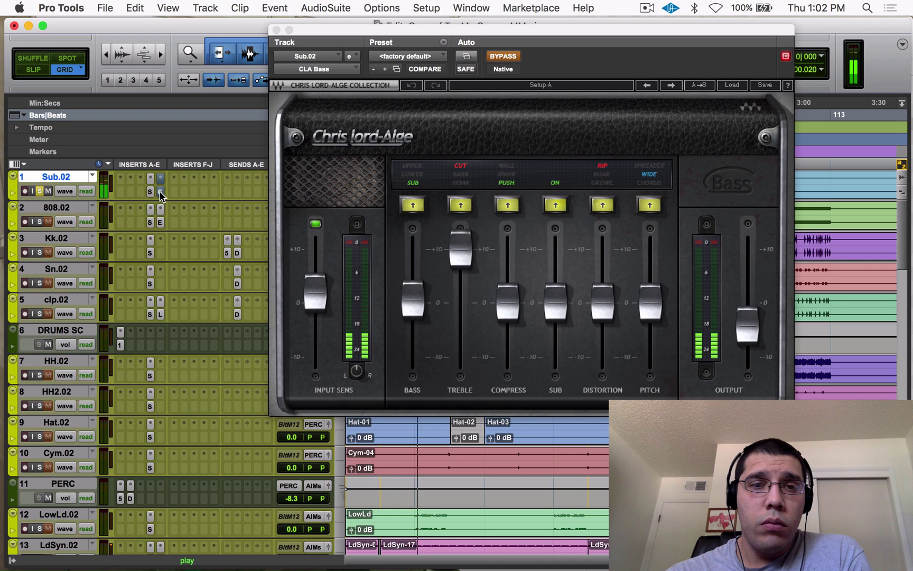
{"action": "key", "text": "space"}
{"action": "left_click", "coordinate": [161, 193], "text": "super"}
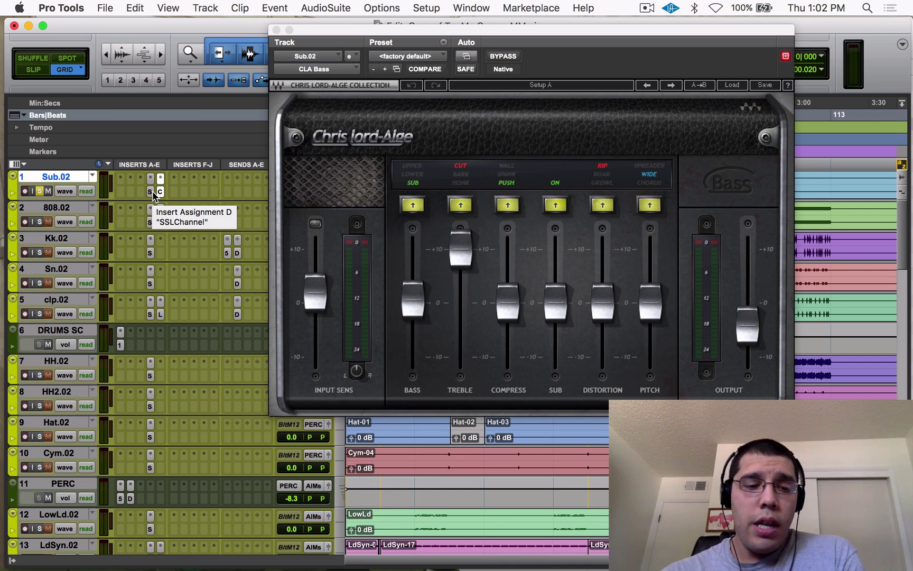
Step: Compare Sub.02 during playback with SSLChannel and CLA Bass both bypassed and both active, and close CLA Bass once playback is stopped
{"action": "left_click", "coordinate": [154, 194], "text": "super"}
{"action": "key", "text": "space"}
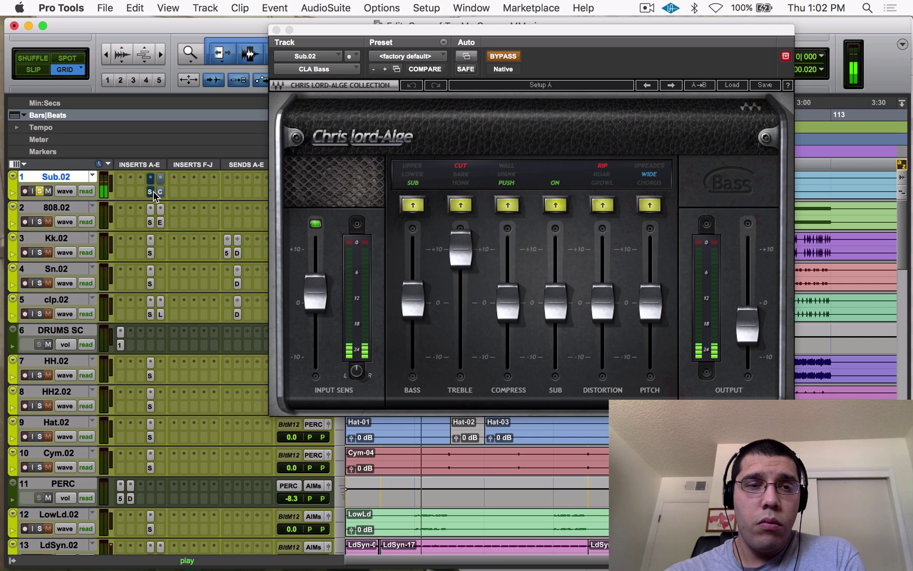
{"action": "left_click", "coordinate": [154, 195], "text": "super"}
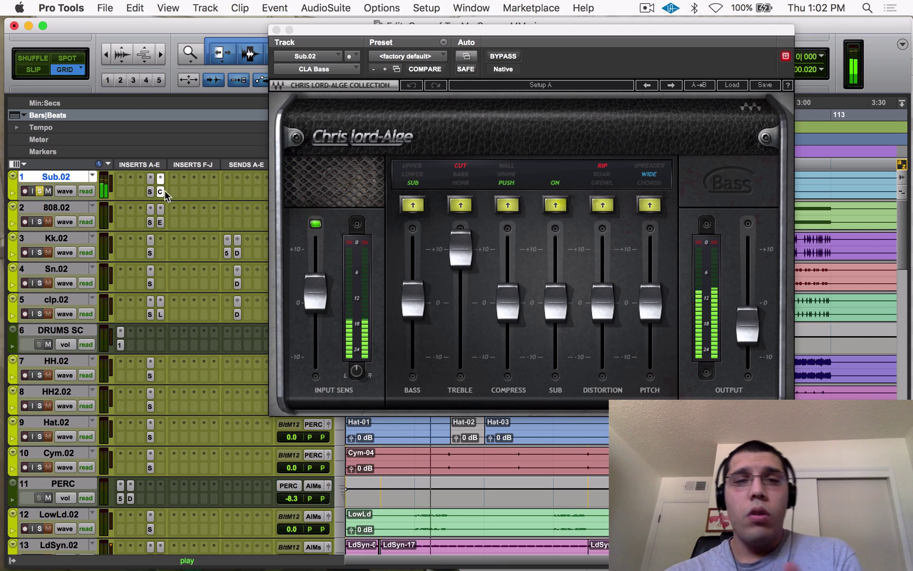
{"action": "key", "text": "space"}
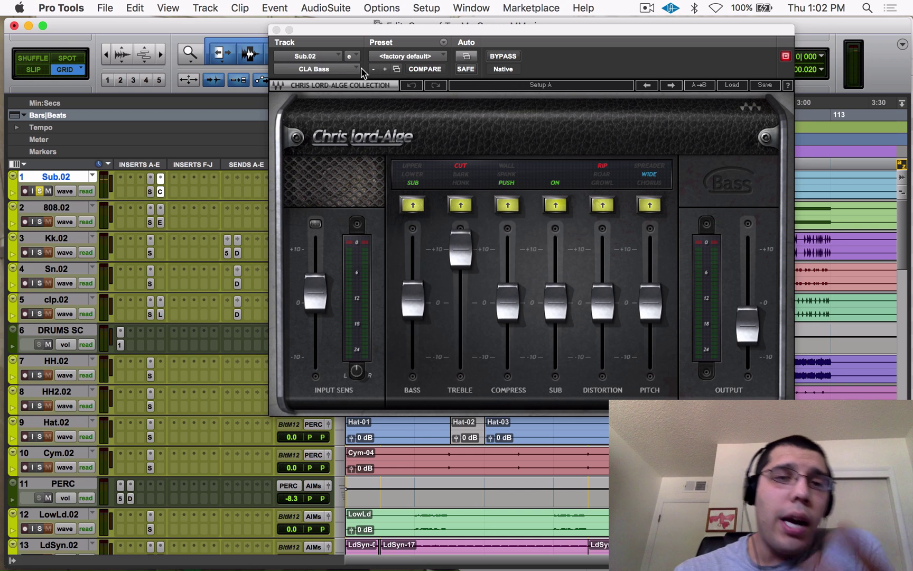
{"action": "left_click", "coordinate": [276, 30]}
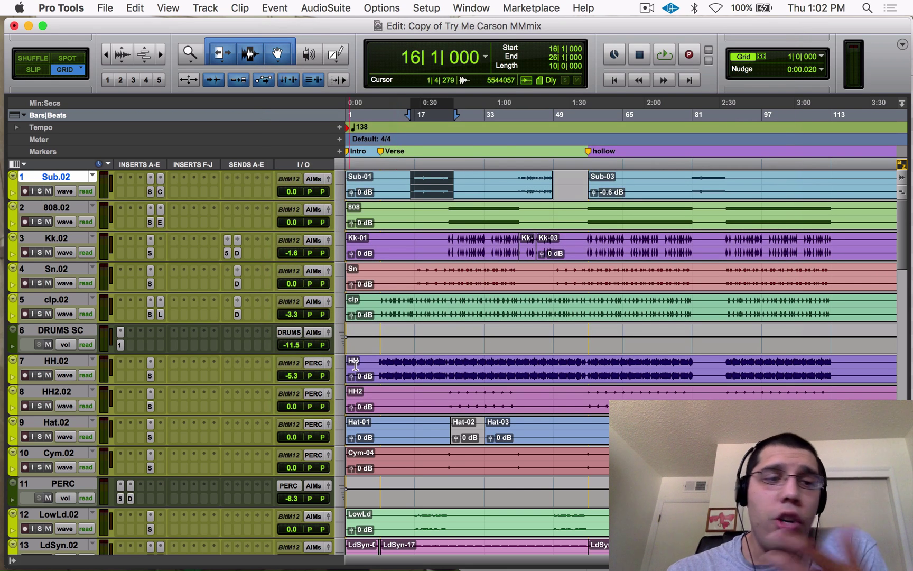
Step: Inspect the PuigTec EQP1A and EQ3 7-Band inserts on the All Music track, closing the plug-in window when finished
{"action": "scroll", "coordinate": [377, 190], "scroll_direction": "down", "scroll_amount": 3}
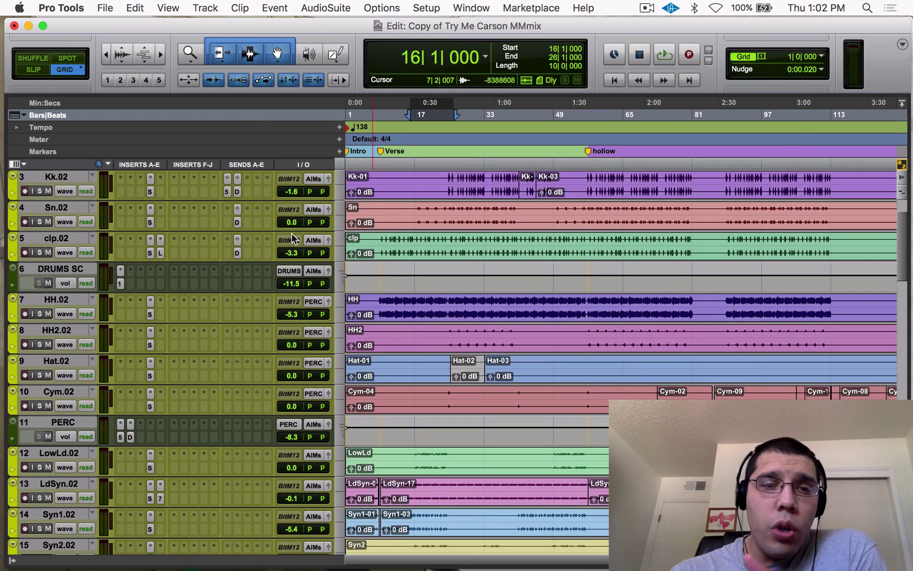
{"action": "scroll", "coordinate": [385, 317], "scroll_direction": "down", "scroll_amount": 20}
{"action": "scroll", "coordinate": [391, 449], "scroll_direction": "down", "scroll_amount": 5}
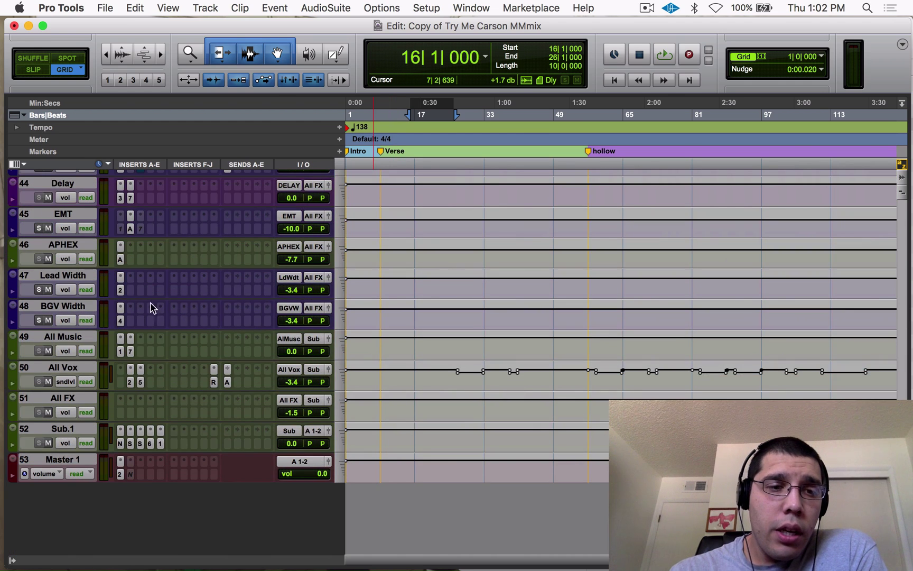
{"action": "left_click", "coordinate": [121, 352]}
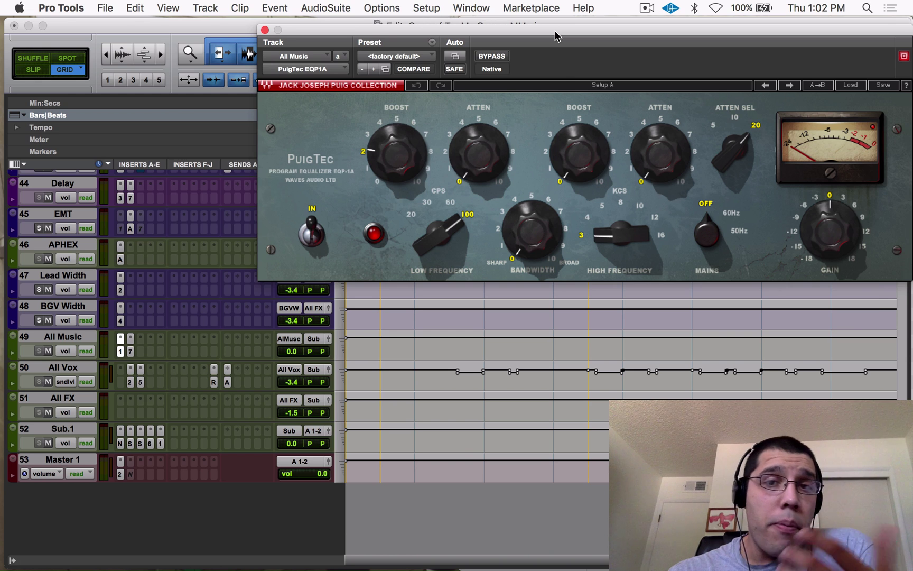
{"action": "left_click_drag", "start_coordinate": [557, 32], "coordinate": [448, 6]}
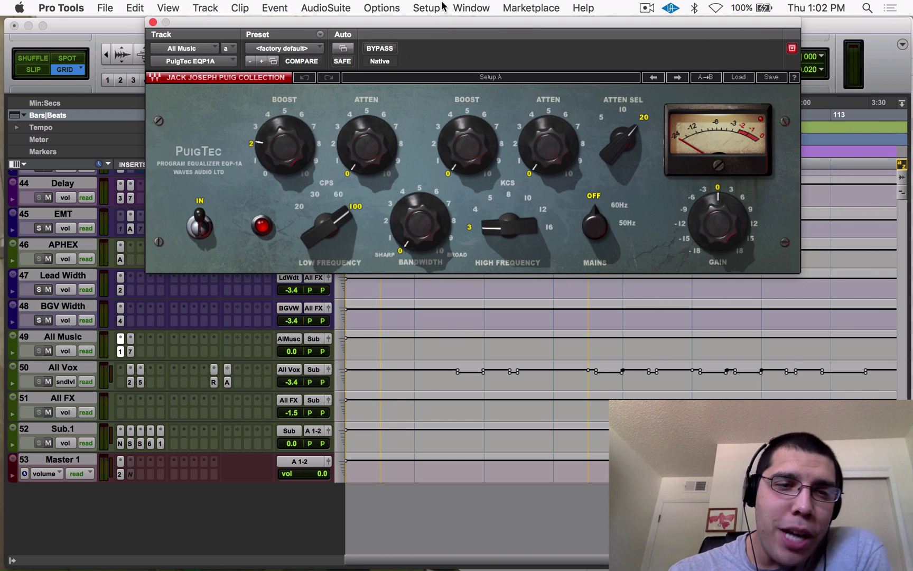
{"action": "left_click", "coordinate": [130, 352]}
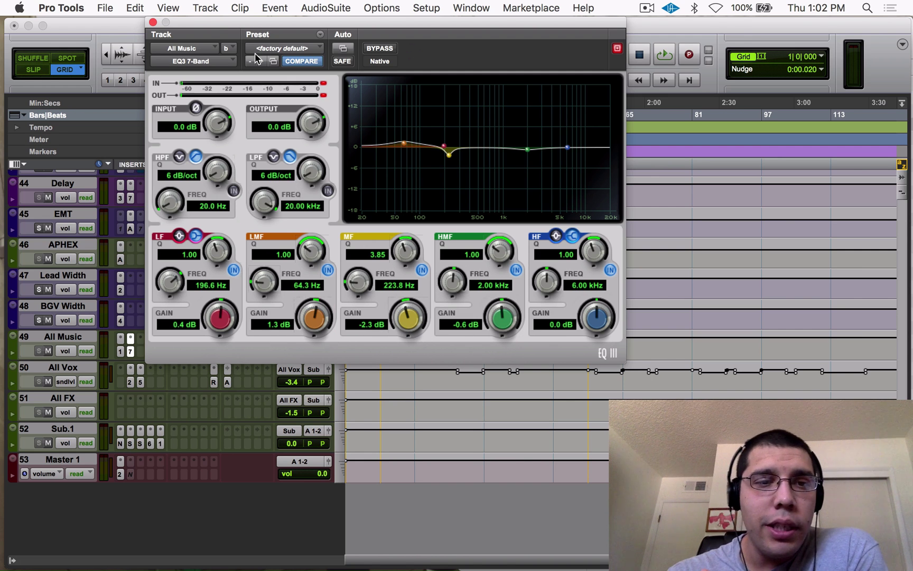
{"action": "left_click", "coordinate": [153, 23]}
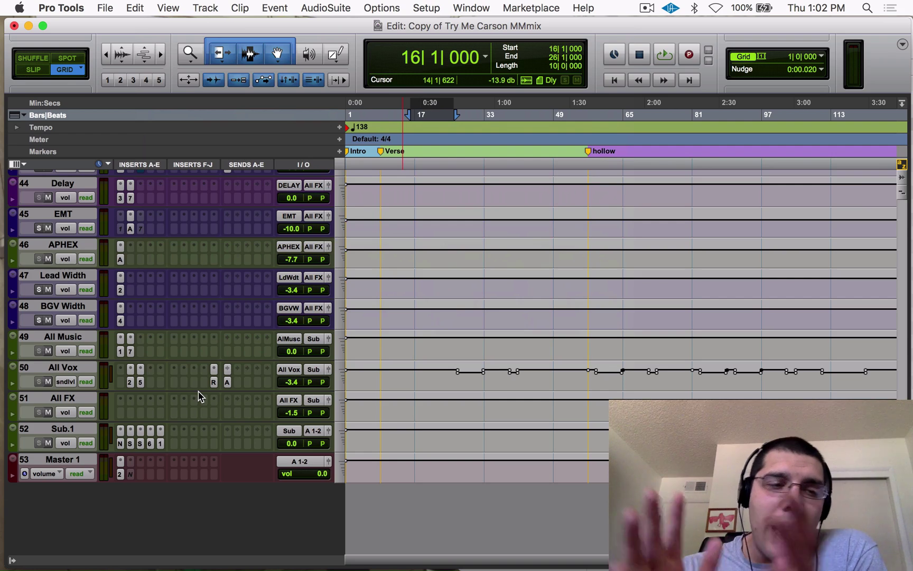
Step: Review the SSLChannel settings on HH.02, HH2.02, Hat.02 and Cym.02, keeping the plug-in window clear of the track inserts
{"action": "scroll", "coordinate": [200, 397], "scroll_direction": "up", "scroll_amount": 20}
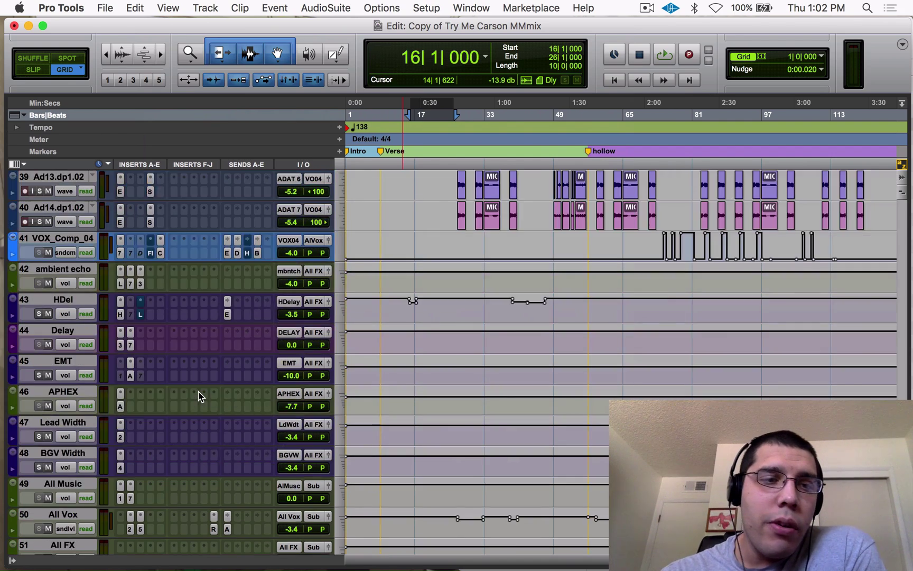
{"action": "scroll", "coordinate": [200, 396], "scroll_direction": "down", "scroll_amount": 1}
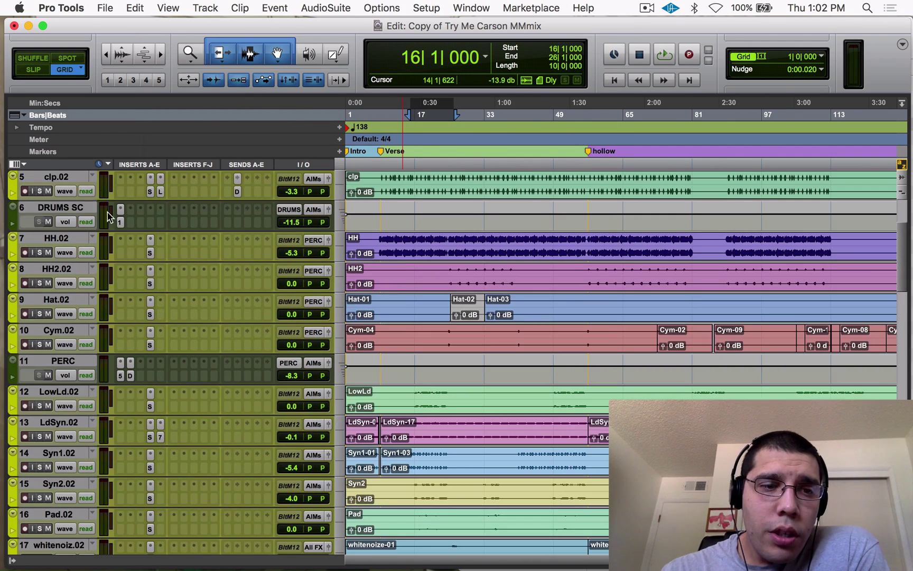
{"action": "left_click", "coordinate": [150, 253]}
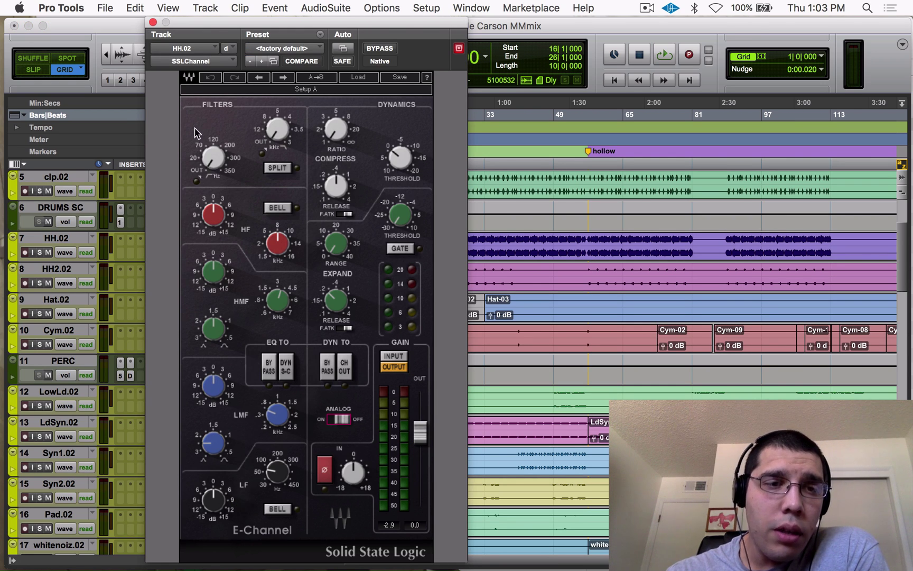
{"action": "left_click_drag", "start_coordinate": [199, 29], "coordinate": [446, 29]}
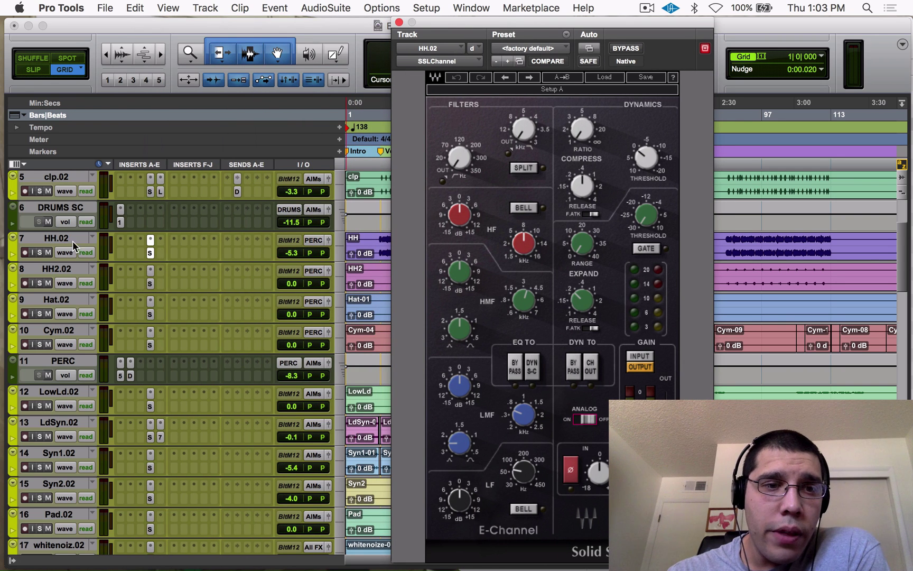
{"action": "left_click", "coordinate": [150, 286]}
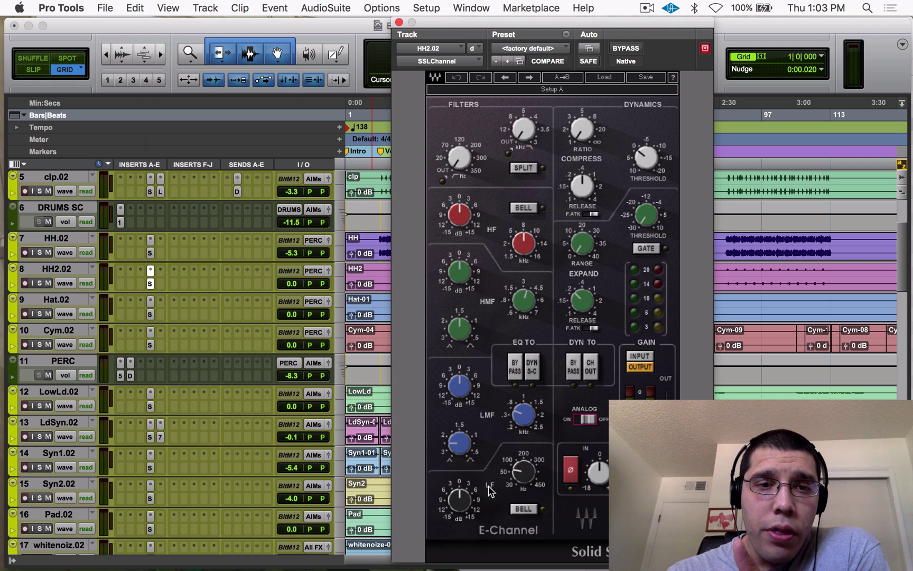
{"action": "left_click", "coordinate": [151, 314]}
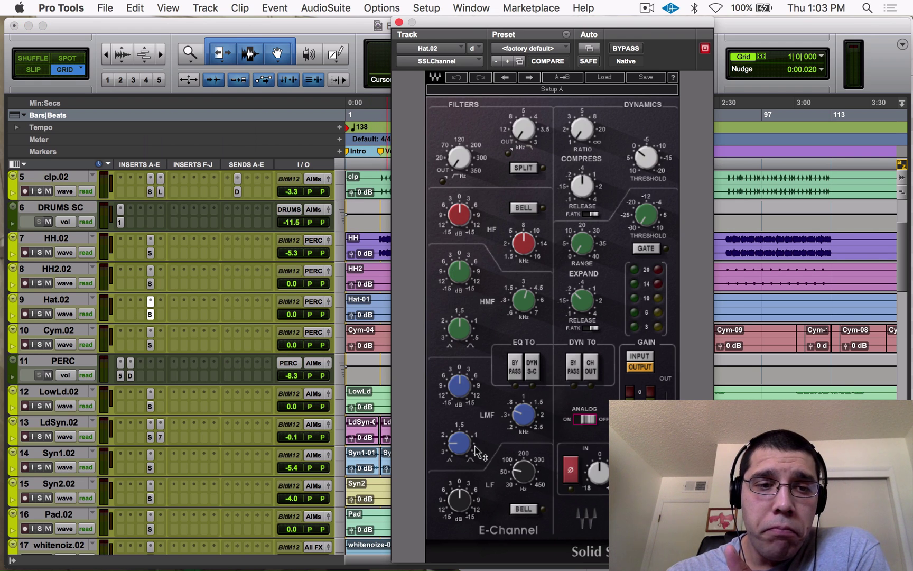
{"action": "left_click", "coordinate": [150, 345]}
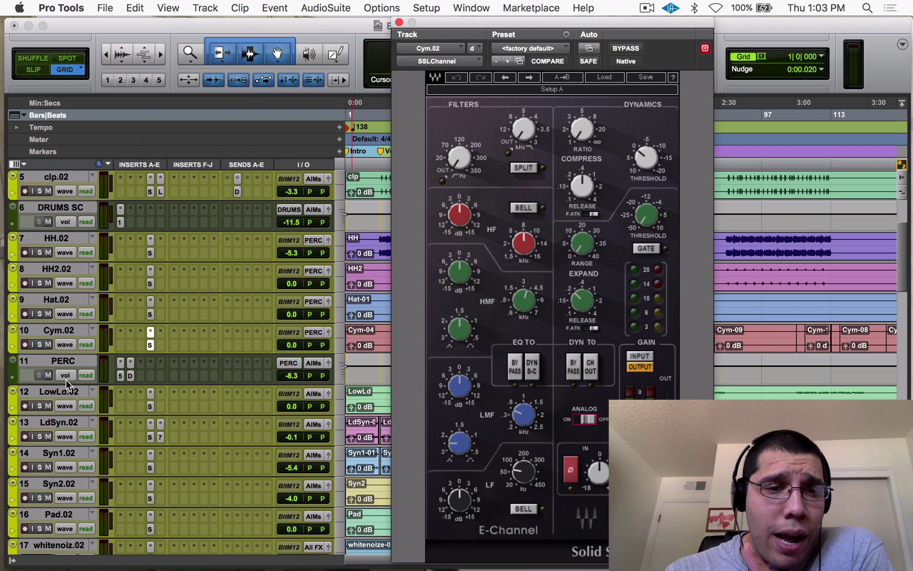
Step: Examine the API-560 and AIR Distortion inserts on the PERC track, moving the distortion window away from the track list
{"action": "left_click", "coordinate": [121, 376]}
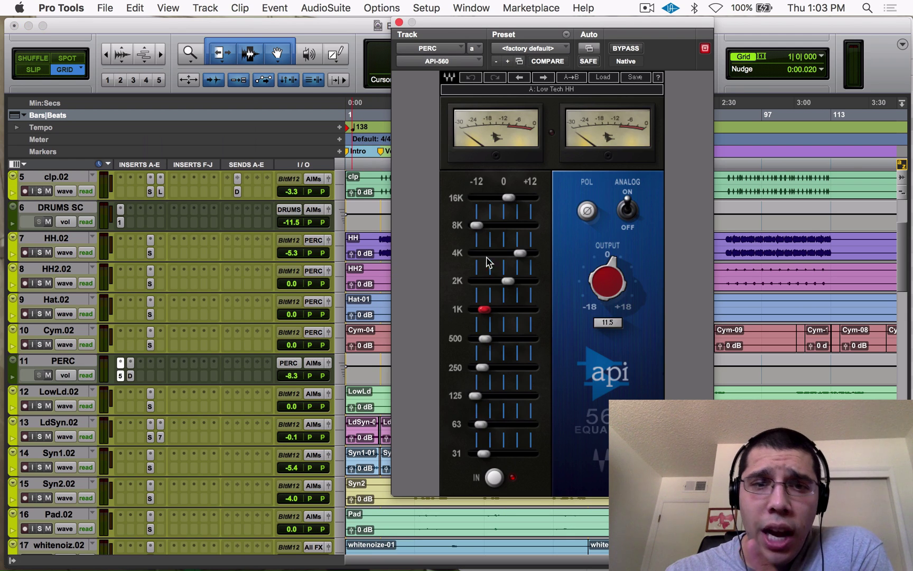
{"action": "mouse_move", "coordinate": [524, 255]}
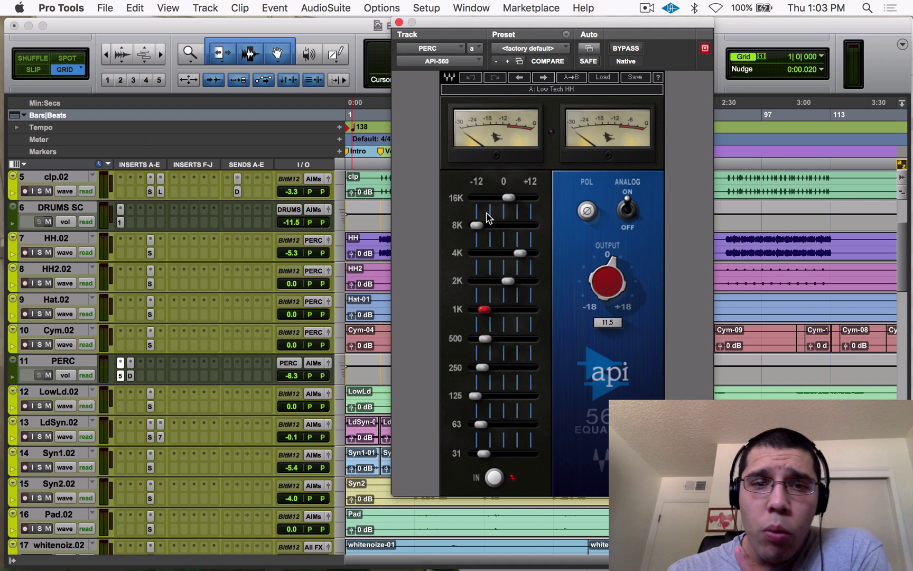
{"action": "left_click", "coordinate": [131, 376]}
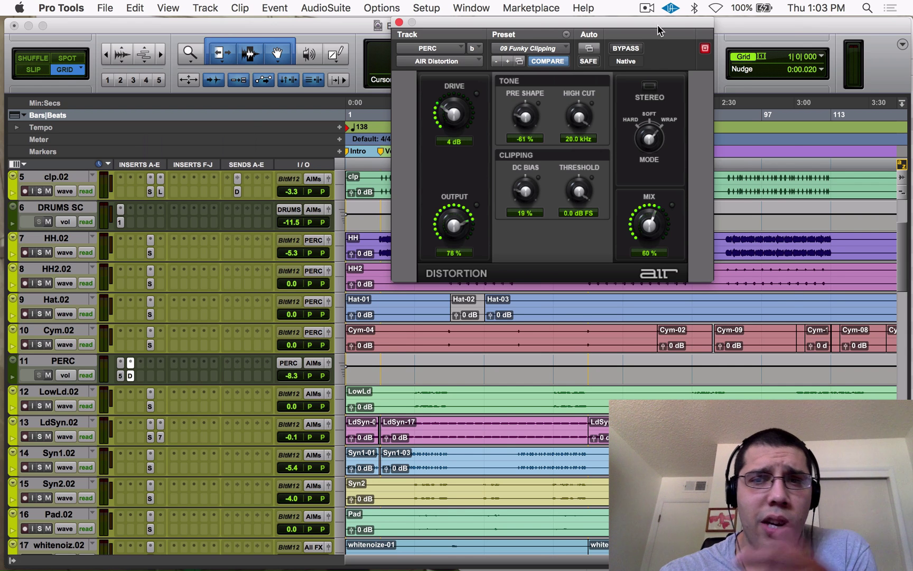
{"action": "left_click_drag", "start_coordinate": [659, 29], "coordinate": [798, 68]}
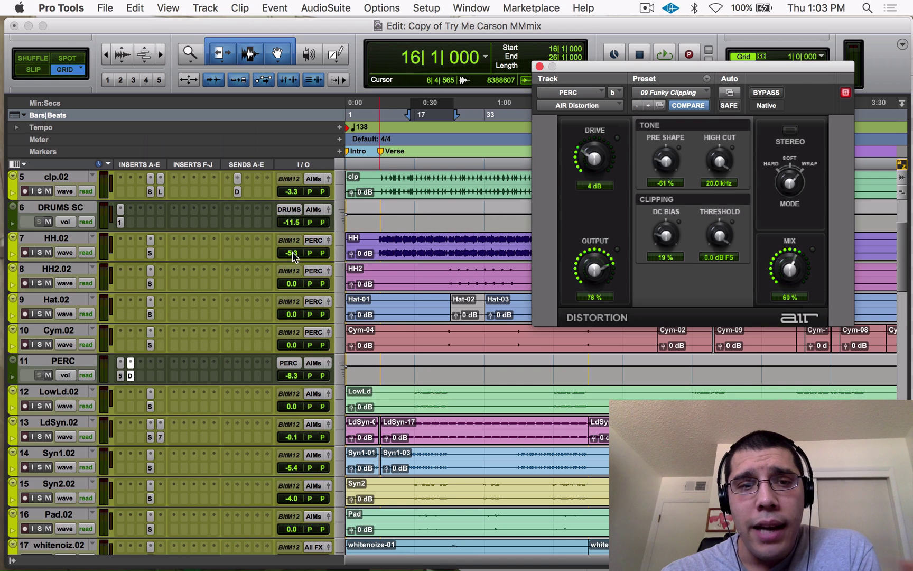
Step: Play the mix from bar 23 and close the AIR Distortion window of the PERC track
{"action": "left_click", "coordinate": [381, 242]}
{"action": "left_click", "coordinate": [441, 242]}
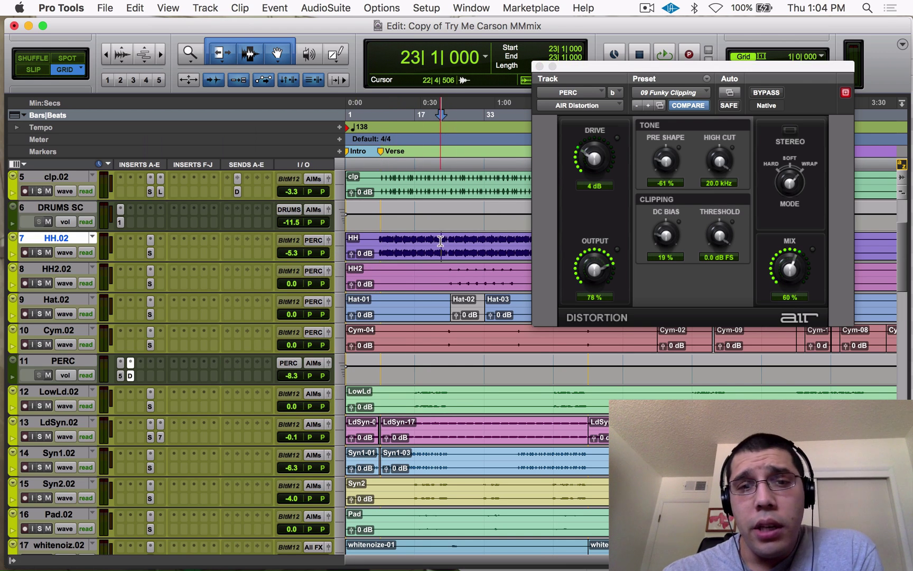
{"action": "key", "text": "space"}
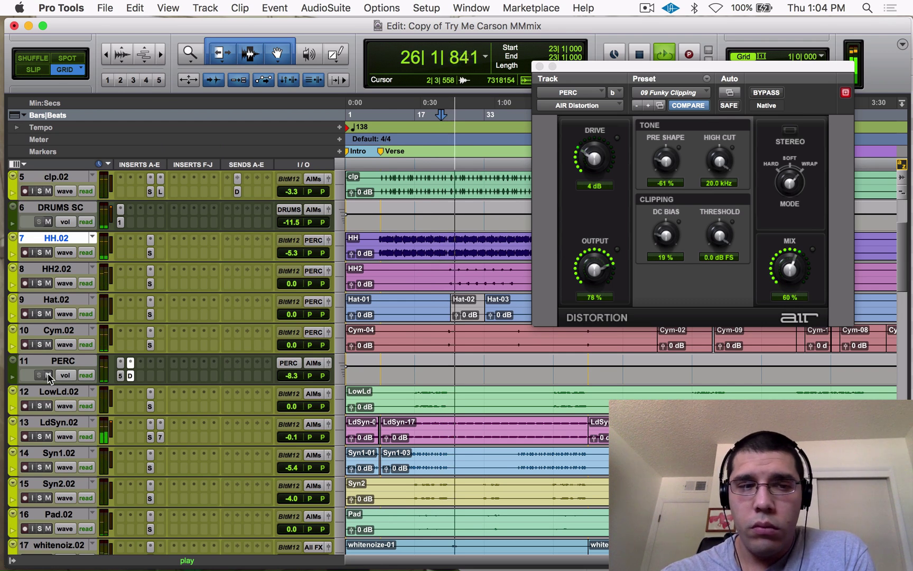
{"action": "key", "text": "space"}
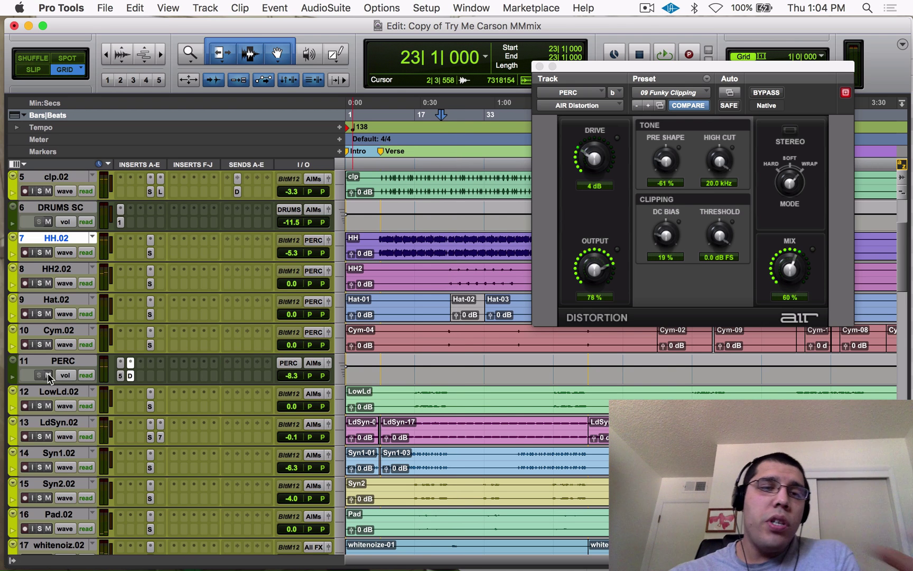
{"action": "left_click", "coordinate": [540, 66]}
Step: Solo the LowLd.02 track and audition its passage from bar 17 to bar 26
{"action": "scroll", "coordinate": [574, 300], "scroll_direction": "down", "scroll_amount": 4}
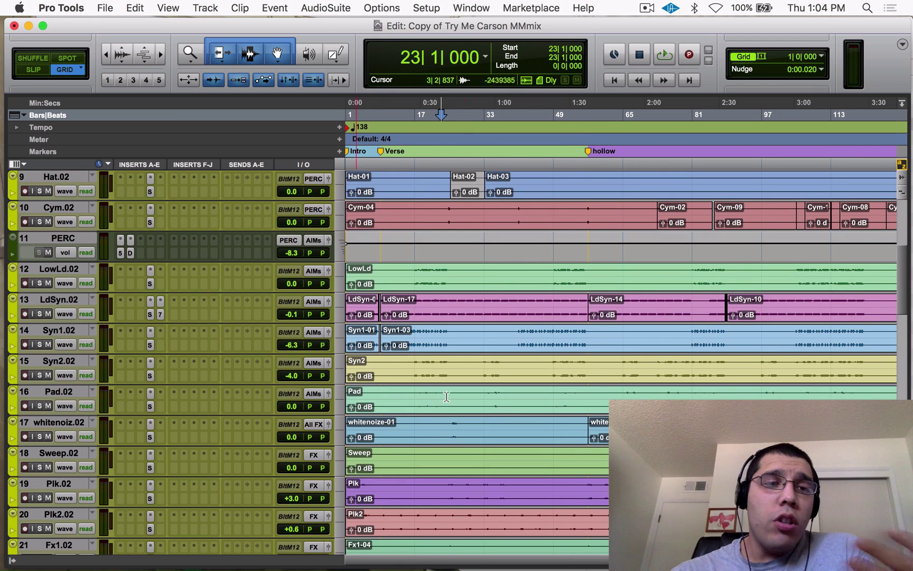
{"action": "scroll", "coordinate": [303, 381], "scroll_direction": "down", "scroll_amount": 3}
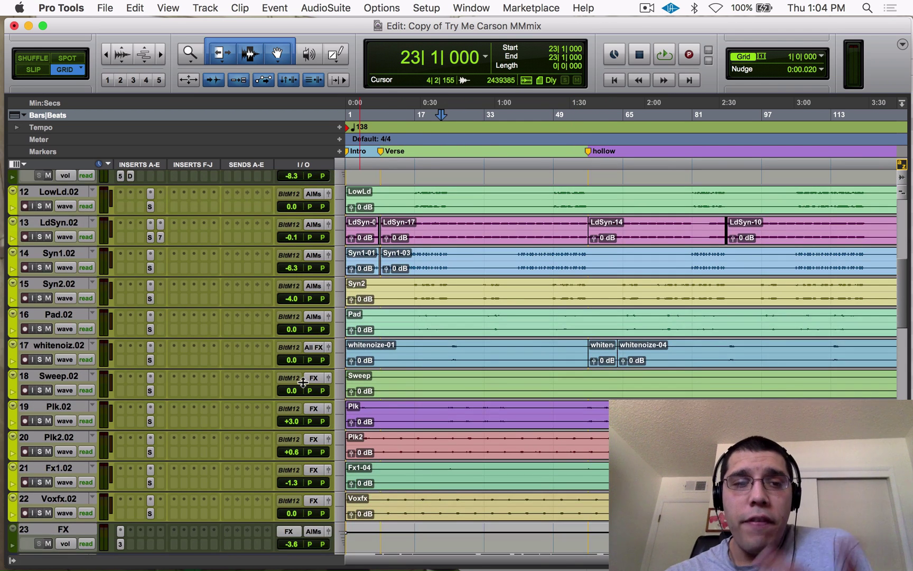
{"action": "left_click_drag", "start_coordinate": [416, 201], "coordinate": [453, 202]}
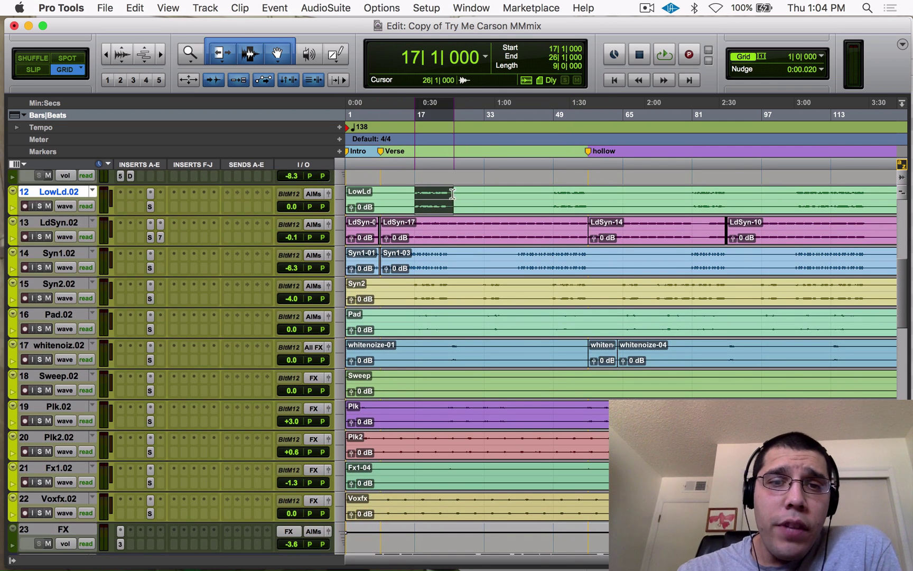
{"action": "left_click", "coordinate": [40, 206]}
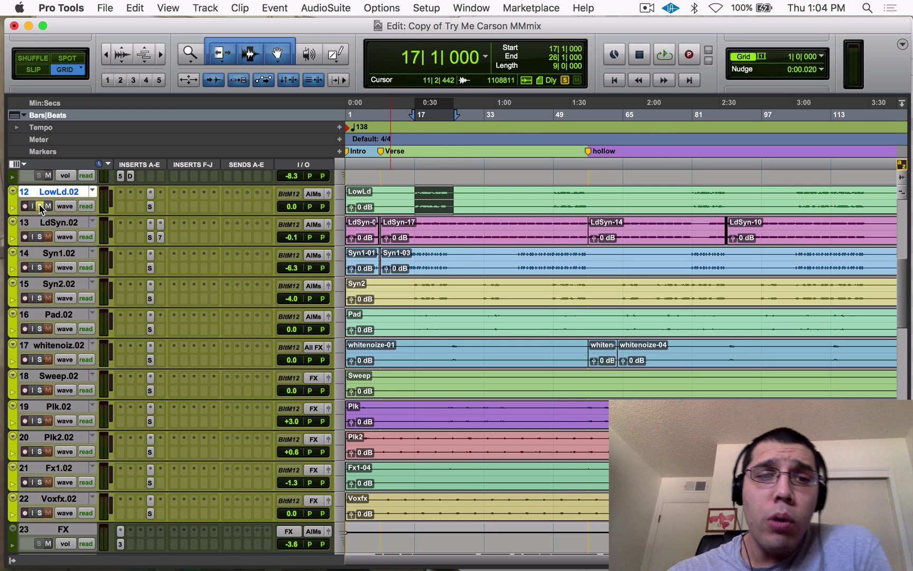
{"action": "key", "text": "space"}
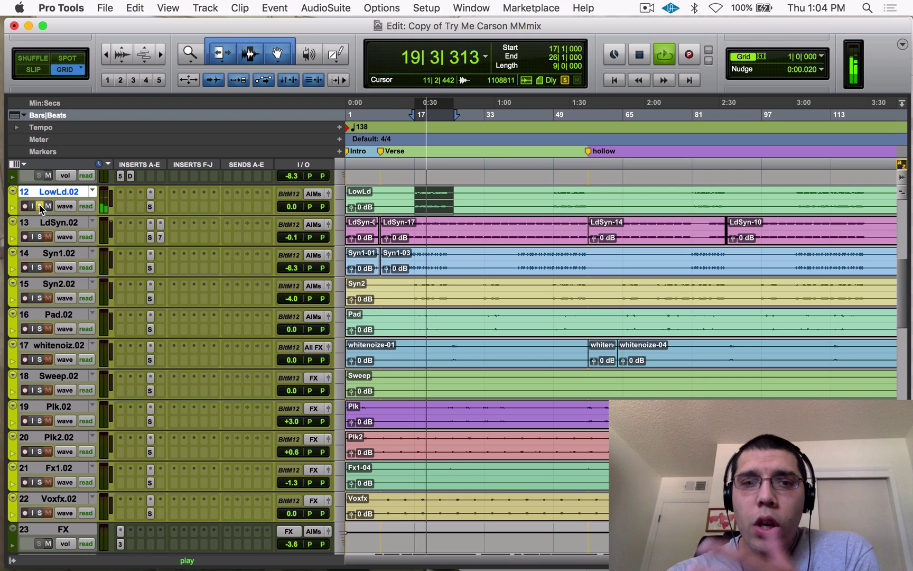
{"action": "key", "text": "space"}
Step: Check the SSLChannel plug-in on LowLd.02, close it and take the track out of solo
{"action": "left_click", "coordinate": [151, 208]}
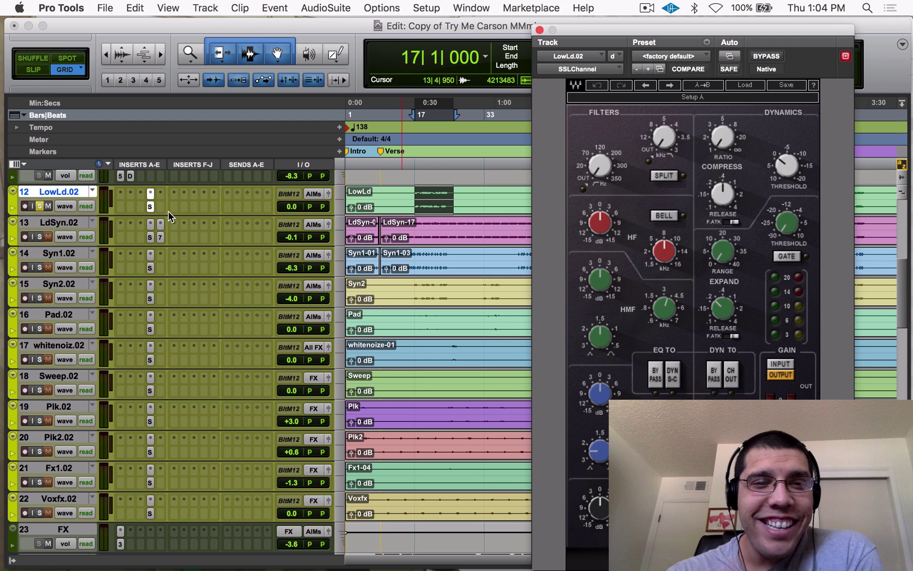
{"action": "left_click", "coordinate": [151, 208]}
{"action": "left_click", "coordinate": [40, 206]}
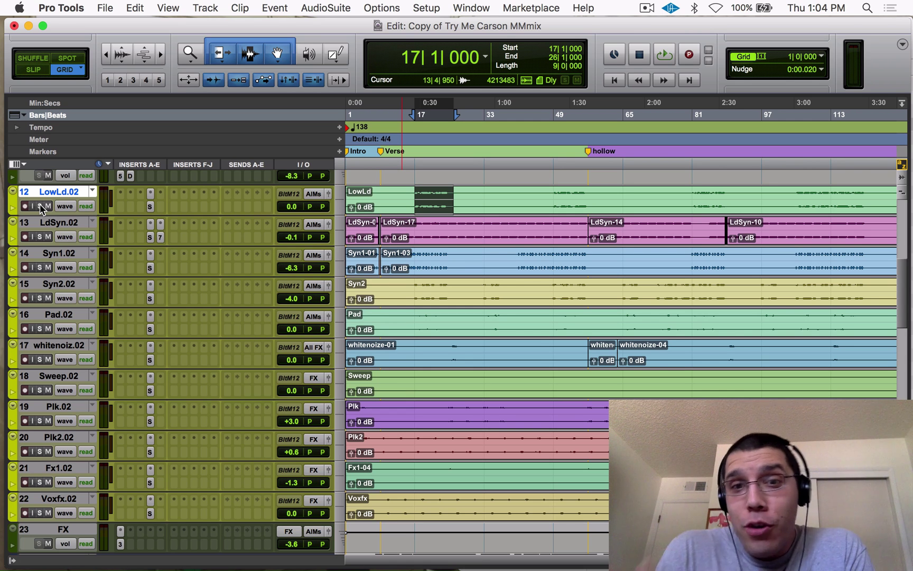
Step: Look over the vocal, effects and bus tracks and play the full mix from bar 17
{"action": "scroll", "coordinate": [342, 368], "scroll_direction": "down", "scroll_amount": 10}
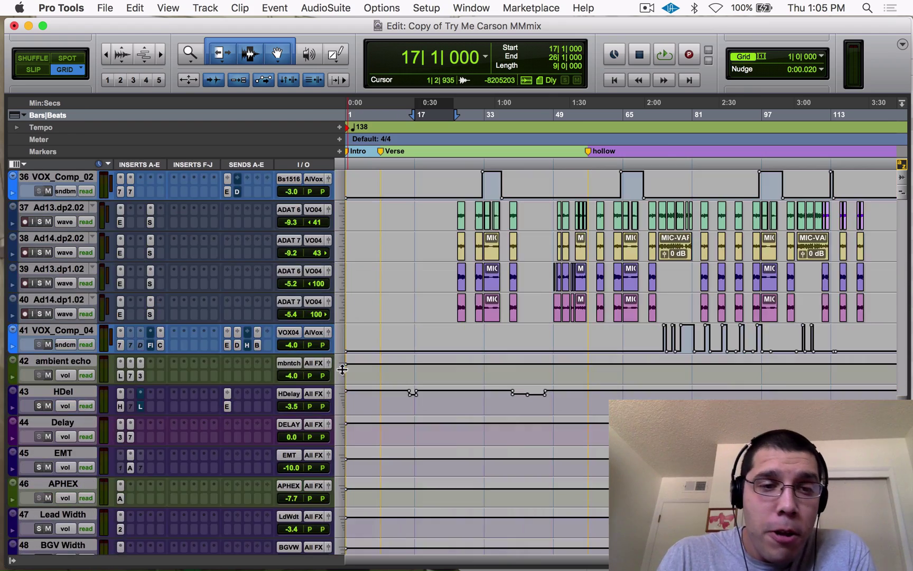
{"action": "scroll", "coordinate": [95, 518], "scroll_direction": "down", "scroll_amount": 6}
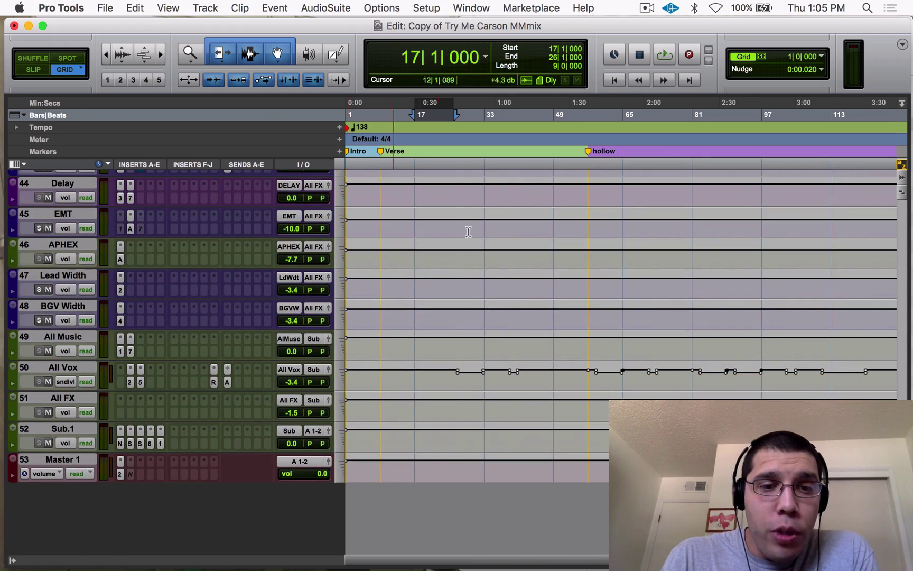
{"action": "scroll", "coordinate": [468, 231], "scroll_direction": "up", "scroll_amount": 8}
{"action": "scroll", "coordinate": [468, 231], "scroll_direction": "up", "scroll_amount": 15}
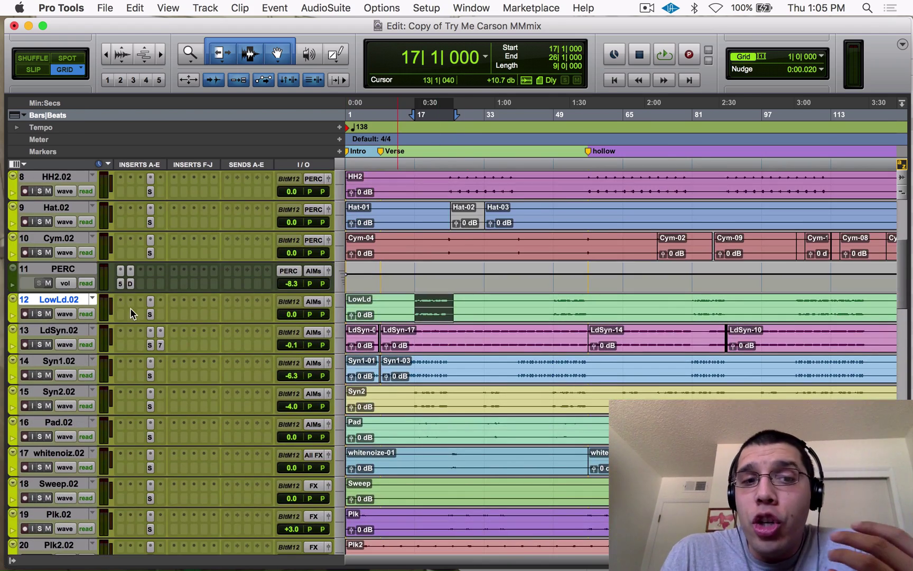
{"action": "left_click", "coordinate": [415, 305]}
{"action": "key", "text": "space"}
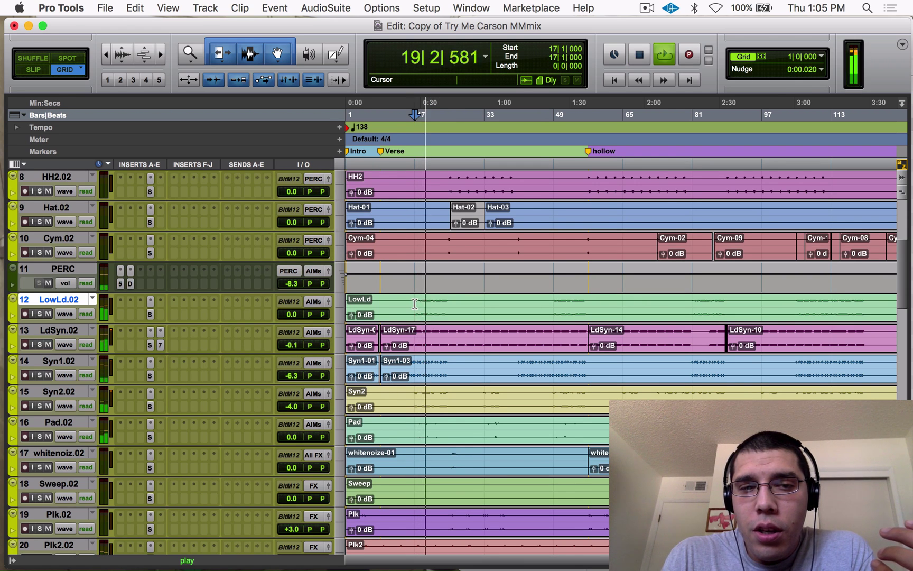
{"action": "key", "text": "space"}
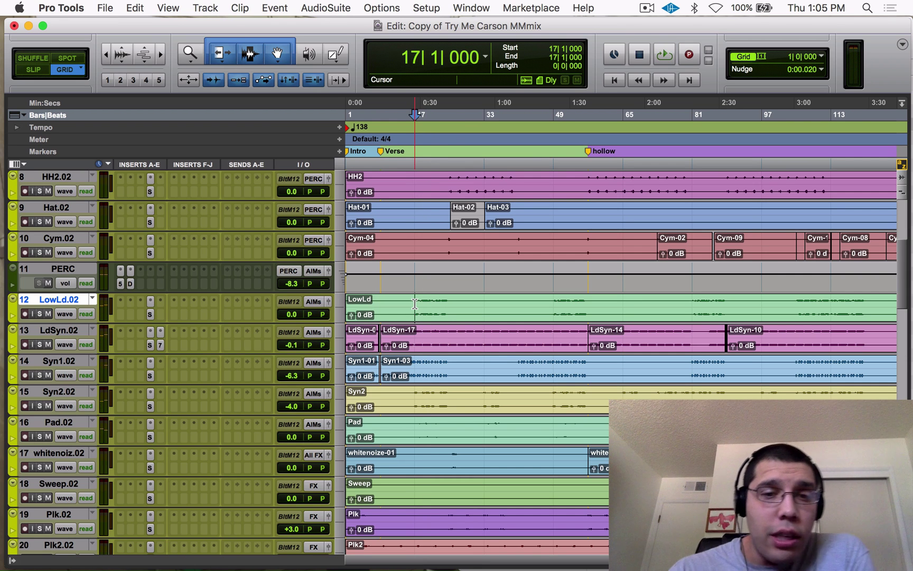
Step: Open the SSLChannel plug-in on Syn1.02, solo that track and play it from bar 17
{"action": "scroll", "coordinate": [430, 368], "scroll_direction": "down", "scroll_amount": 3}
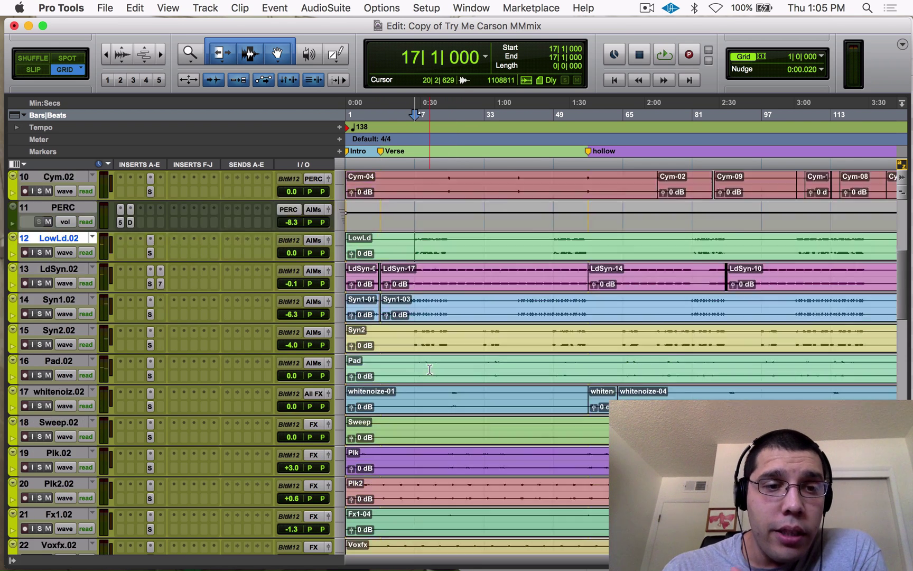
{"action": "scroll", "coordinate": [430, 369], "scroll_direction": "down", "scroll_amount": 1}
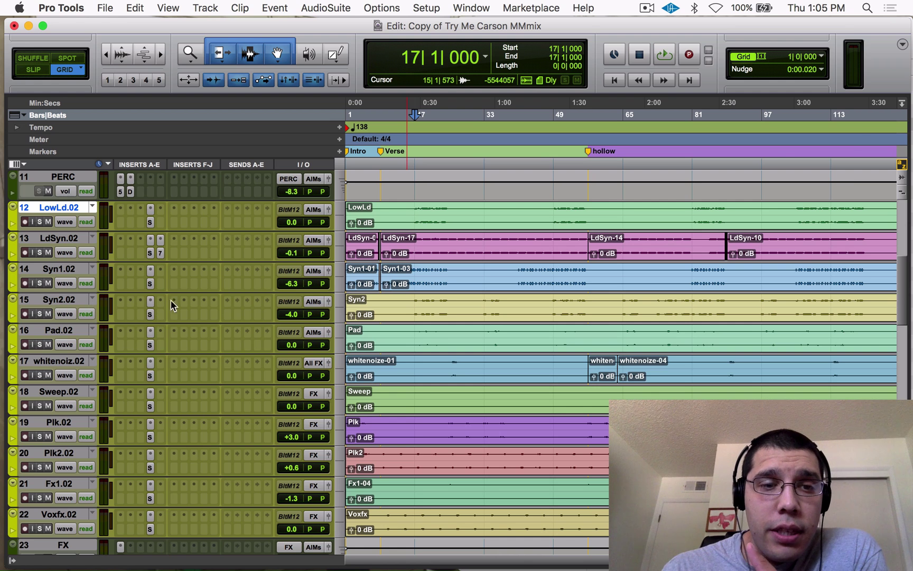
{"action": "left_click", "coordinate": [149, 284]}
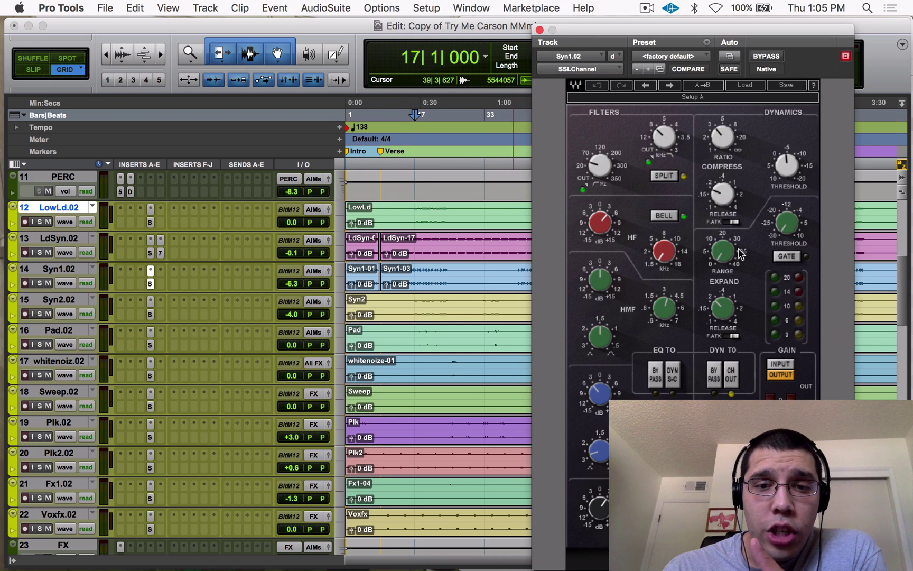
{"action": "left_click", "coordinate": [603, 219]}
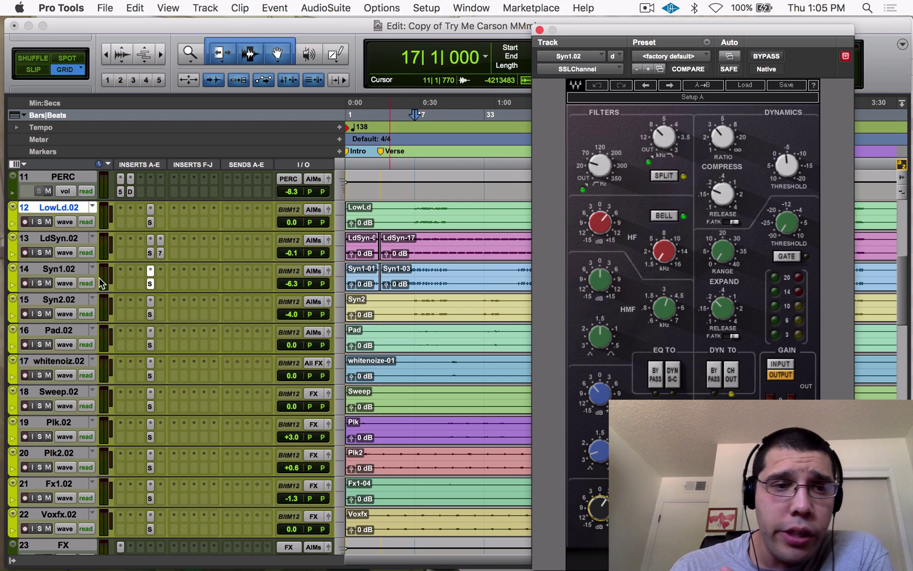
{"action": "left_click", "coordinate": [40, 283]}
{"action": "key", "text": "space"}
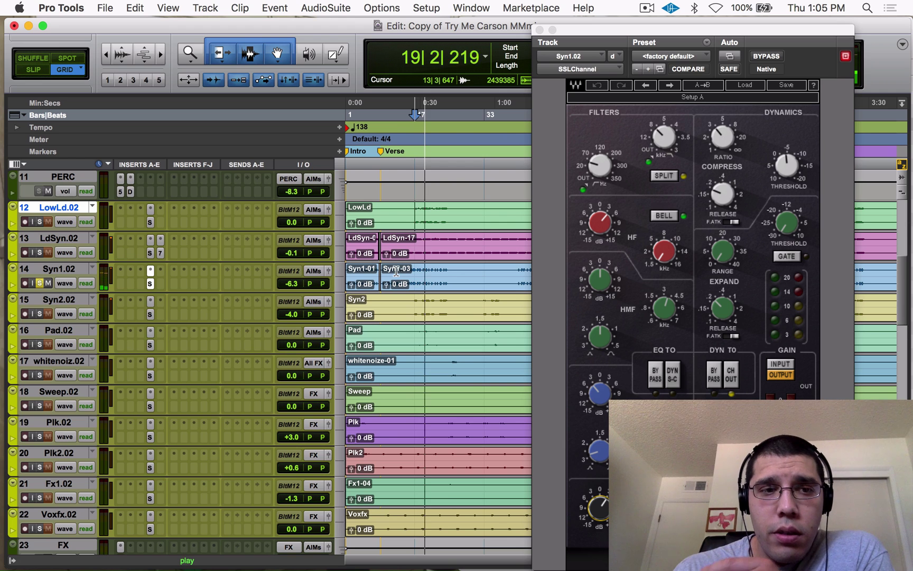
{"action": "key", "text": "space"}
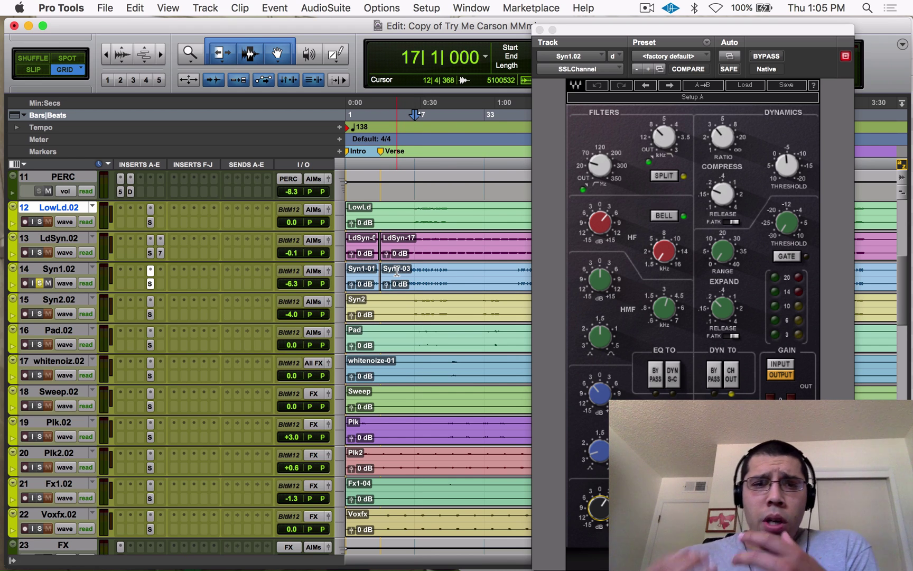
Step: Compare Syn1.02 with its SSLChannel plug-in bypassed and active during playback from bar 17
{"action": "left_click", "coordinate": [601, 170]}
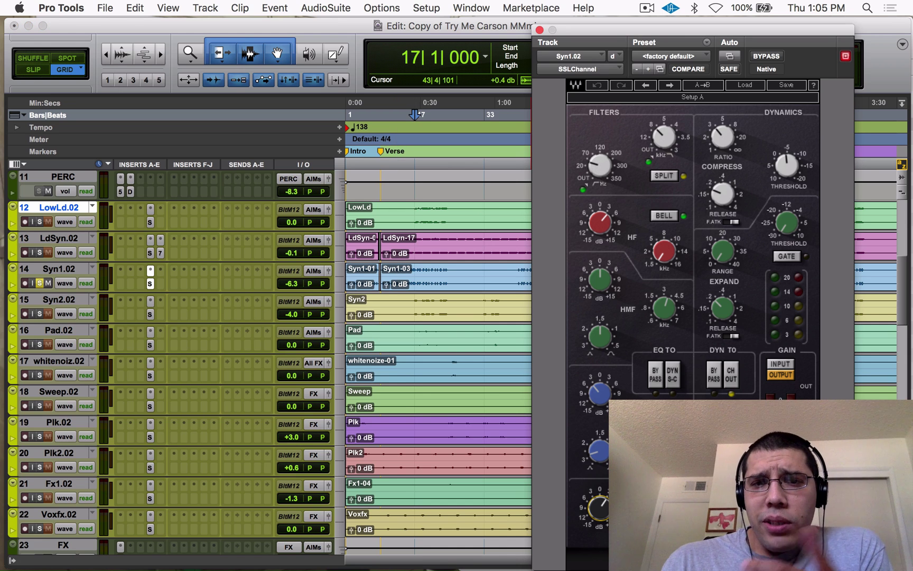
{"action": "left_click", "coordinate": [663, 146]}
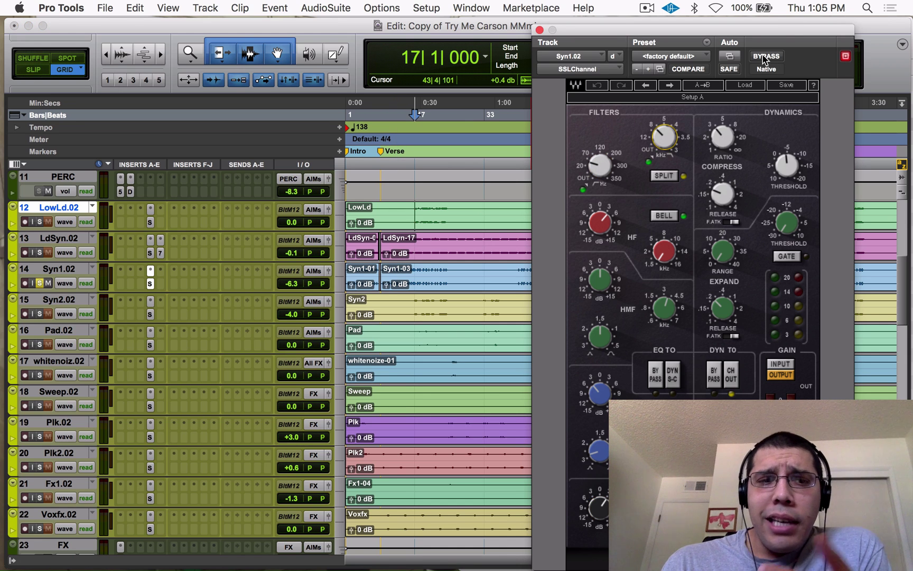
{"action": "left_click", "coordinate": [764, 56]}
{"action": "key", "text": "space"}
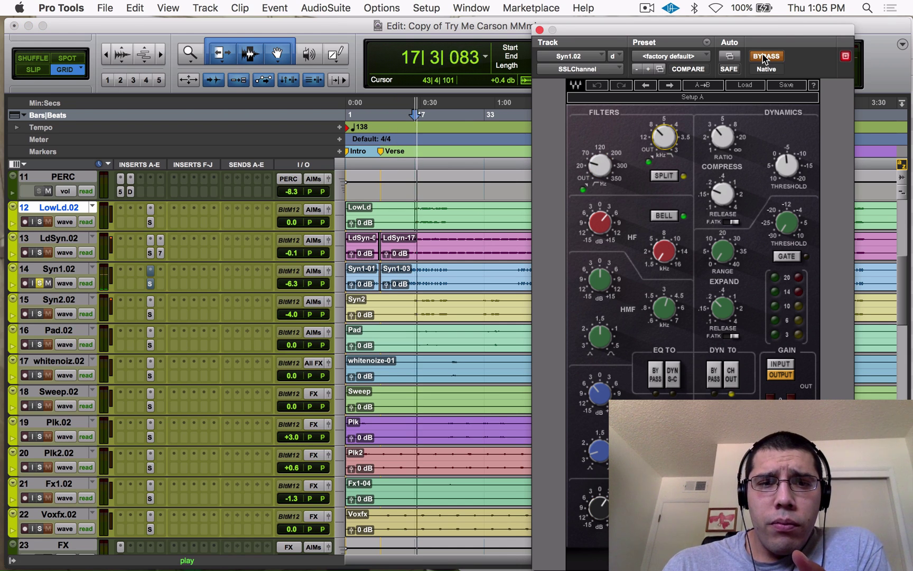
{"action": "left_click", "coordinate": [764, 57]}
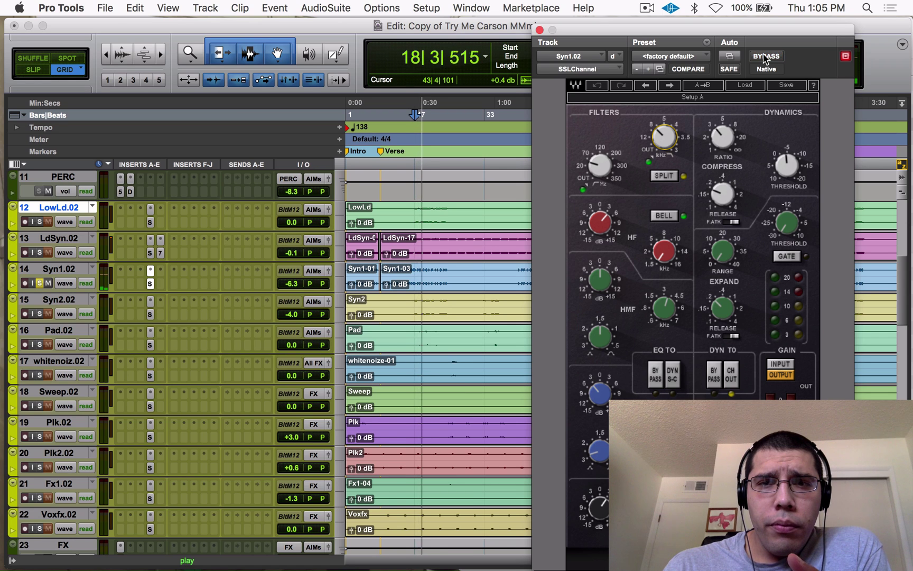
{"action": "key", "text": "space"}
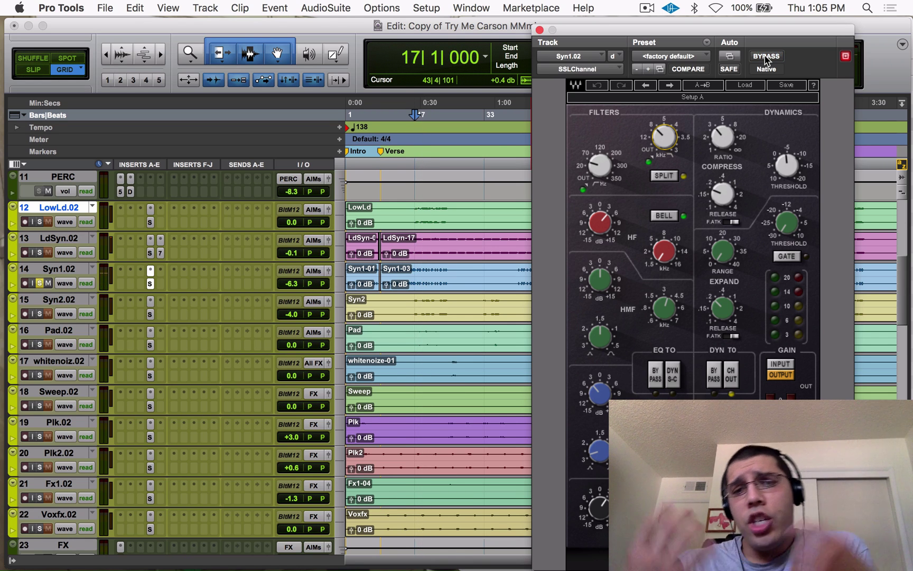
Step: Add LdSyn.02 to the solo, play it together with Syn1.02, and clear both solos
{"action": "left_click", "coordinate": [42, 256]}
{"action": "key", "text": "space"}
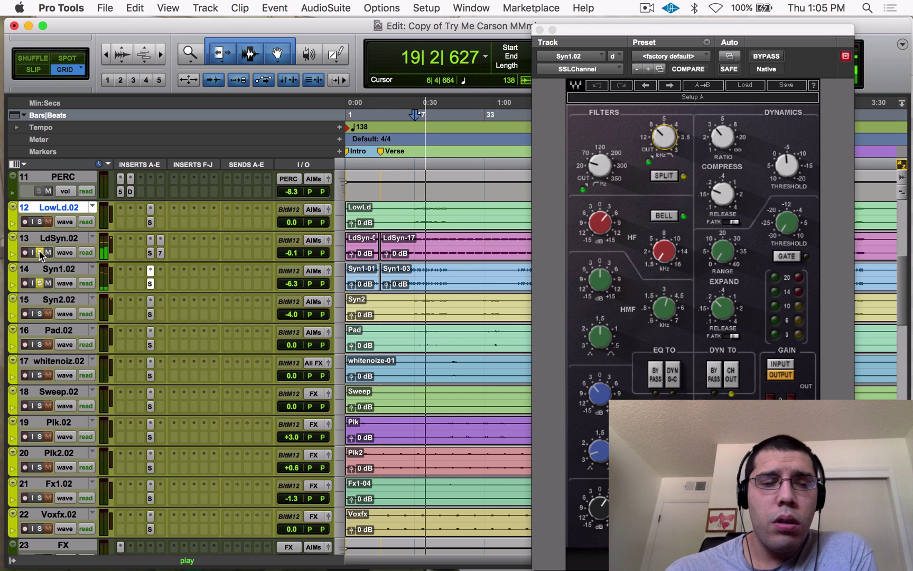
{"action": "key", "text": "space"}
{"action": "left_click", "coordinate": [40, 283]}
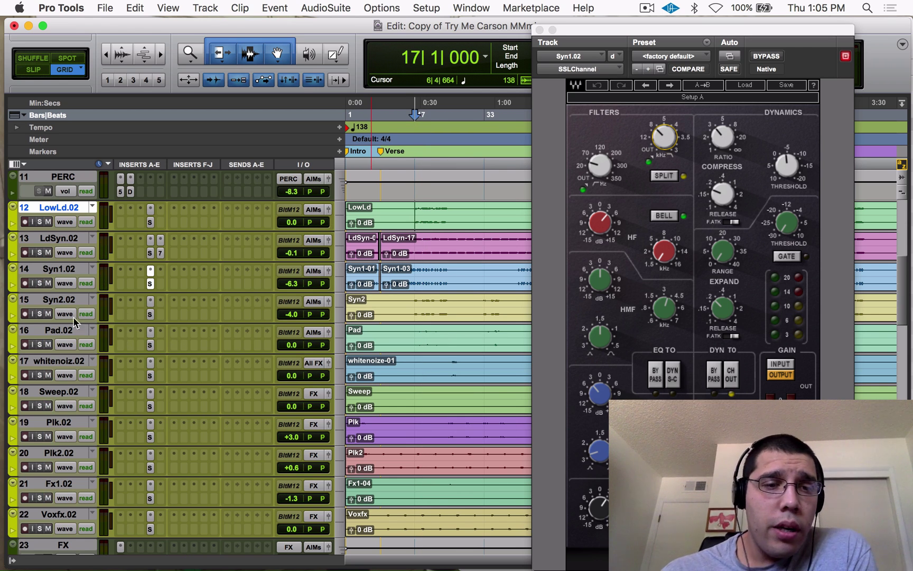
Step: Solo Syn2.02, open its SSLChannel plug-in and audition its passage starting at bar 16
{"action": "left_click", "coordinate": [40, 314]}
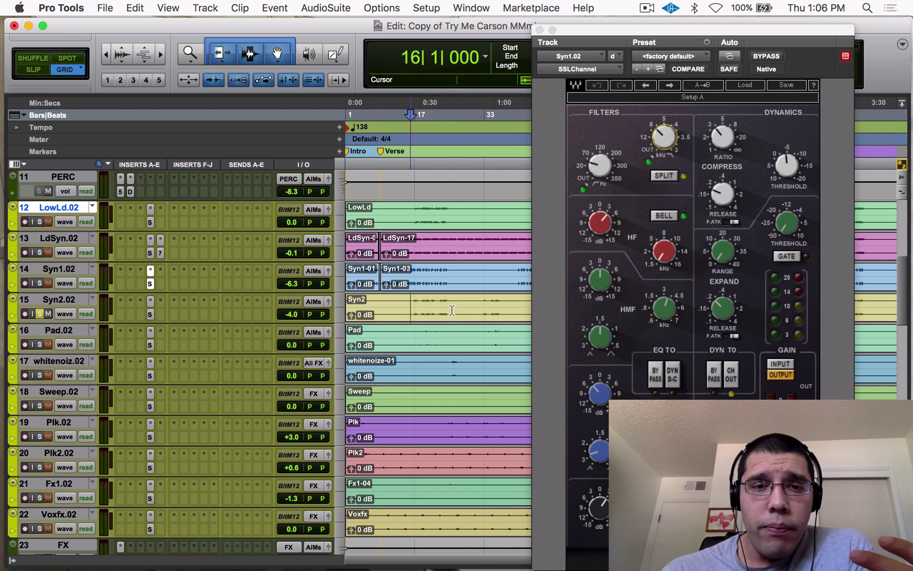
{"action": "left_click", "coordinate": [151, 314]}
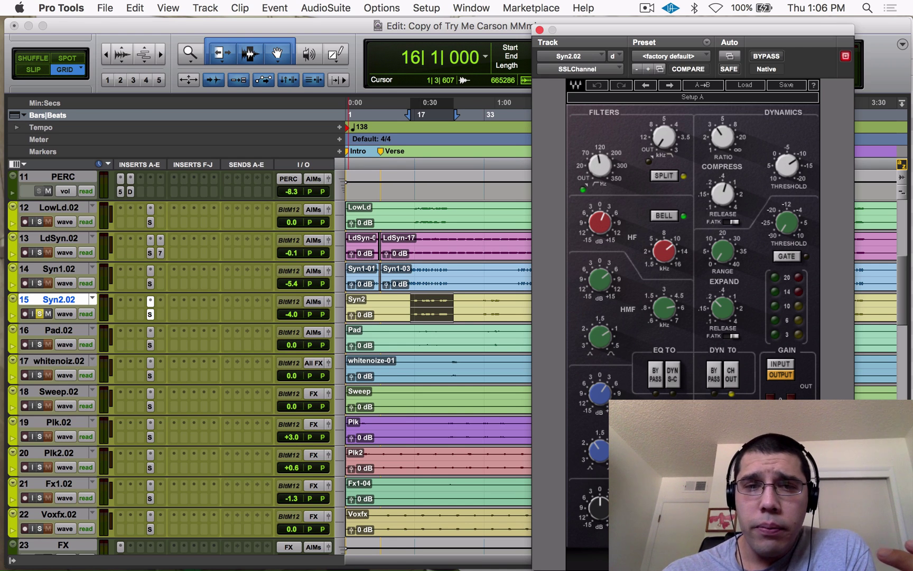
{"action": "key", "text": "space"}
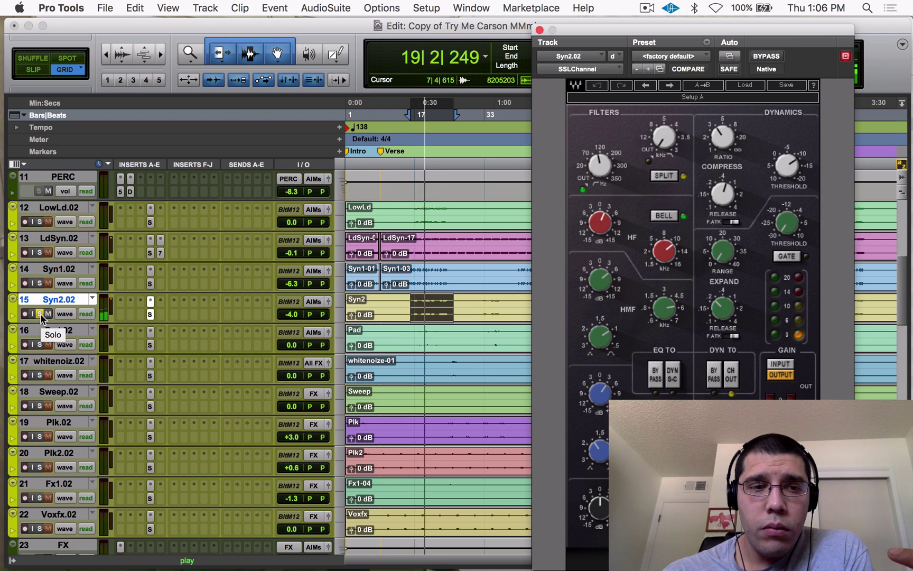
{"action": "key", "text": "space"}
{"action": "left_click_drag", "start_coordinate": [310, 315], "coordinate": [311, 316]}
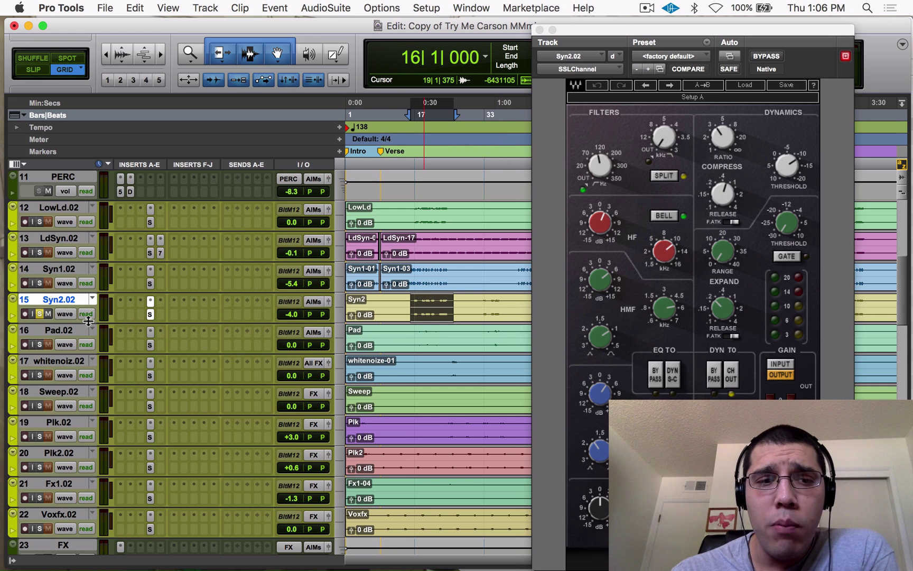
{"action": "key", "text": "space"}
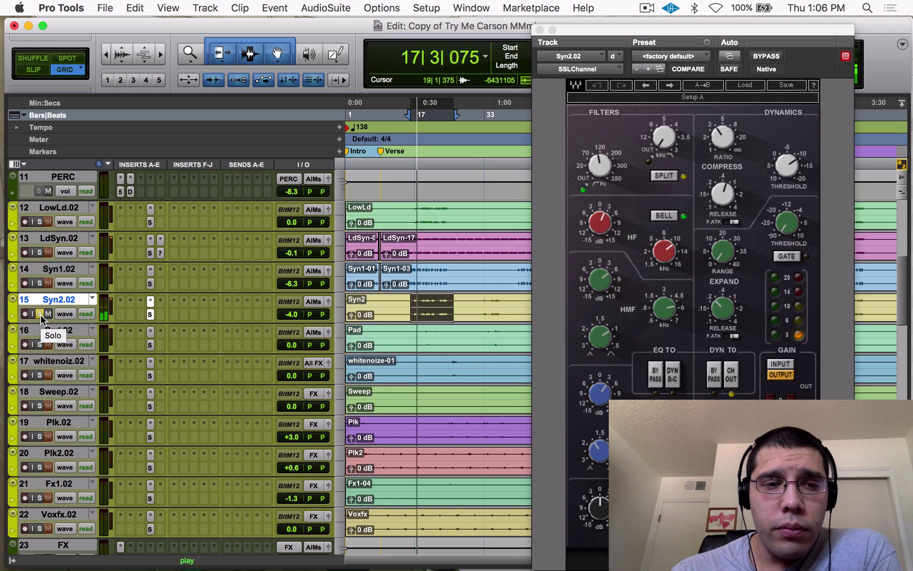
{"action": "key", "text": "space"}
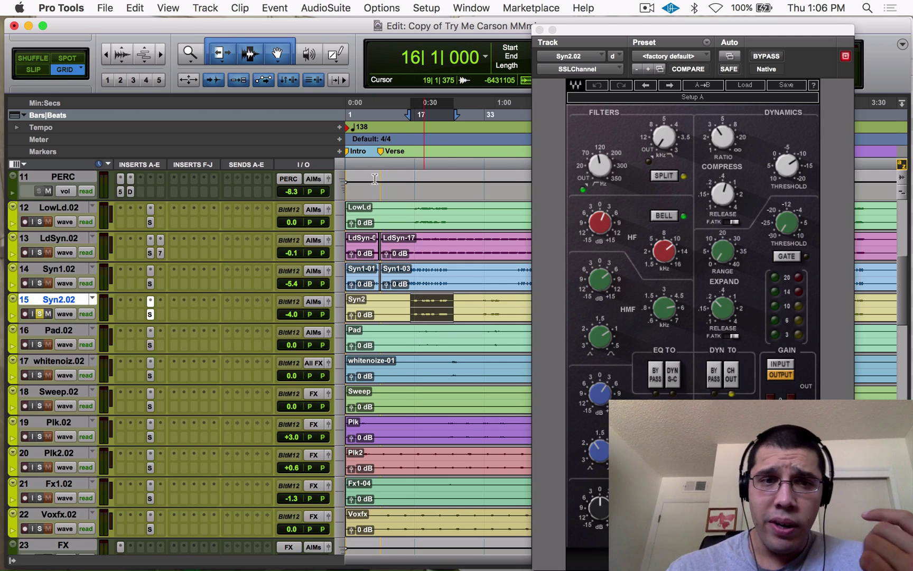
Step: Select the Syn1.02 passage starting at bar 15, clear the Syn2.02 solo and play the whole mix
{"action": "left_click_drag", "start_coordinate": [412, 211], "coordinate": [464, 213]}
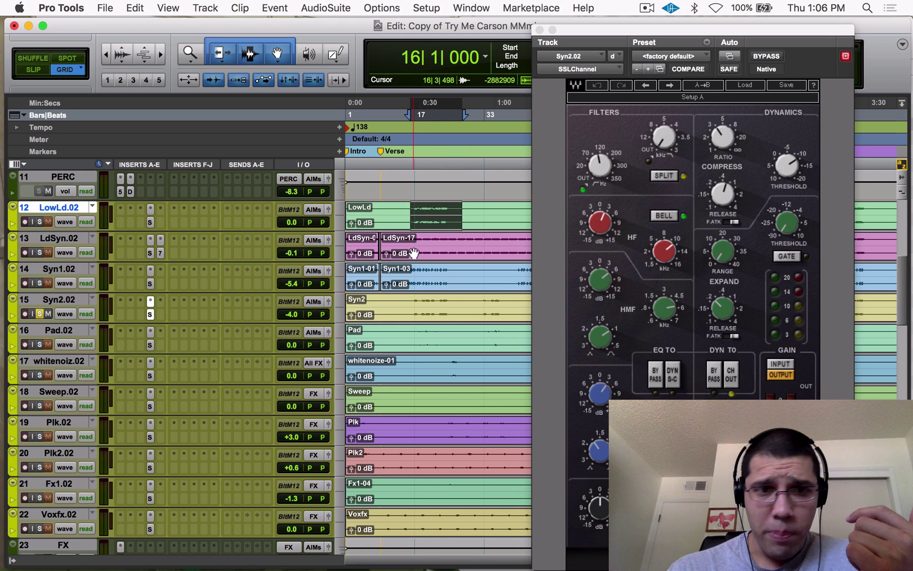
{"action": "left_click_drag", "start_coordinate": [407, 271], "coordinate": [454, 273]}
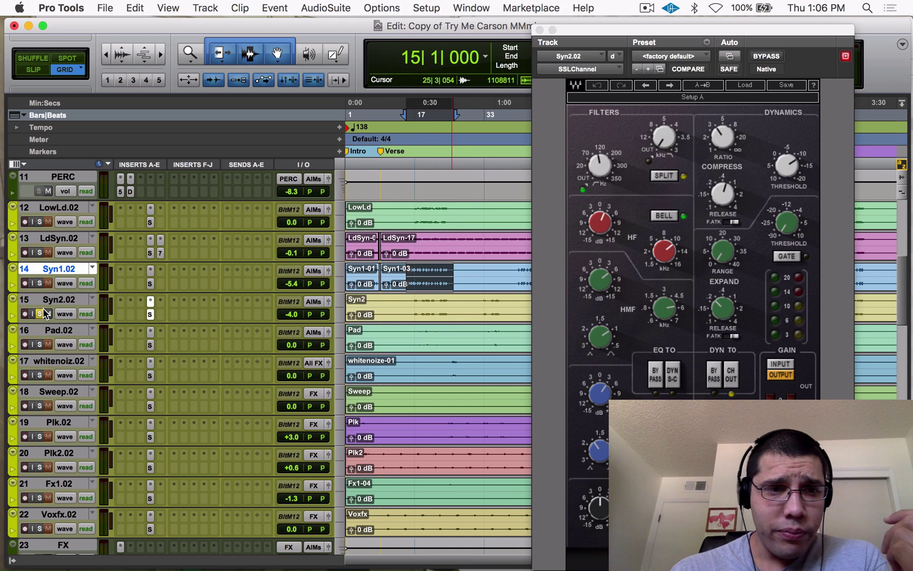
{"action": "key", "text": "space"}
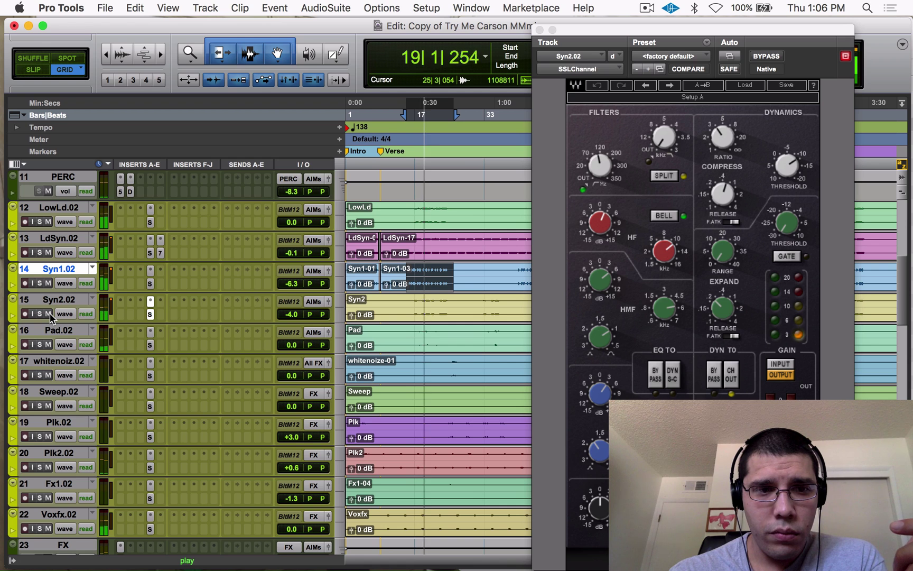
{"action": "key", "text": "space"}
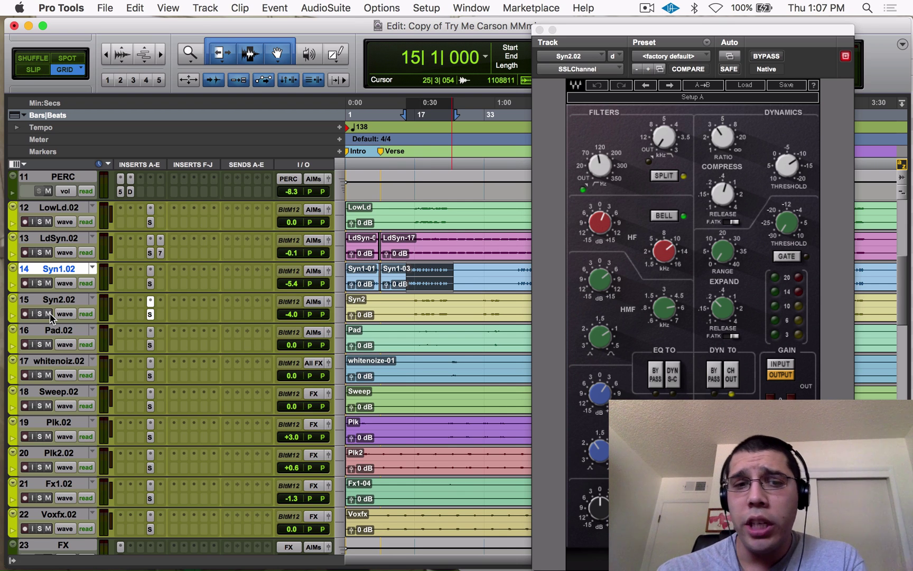
Step: Replay the mix from bar 15 and toggle the Syn2.02 mute to judge its contribution
{"action": "key", "text": "space"}
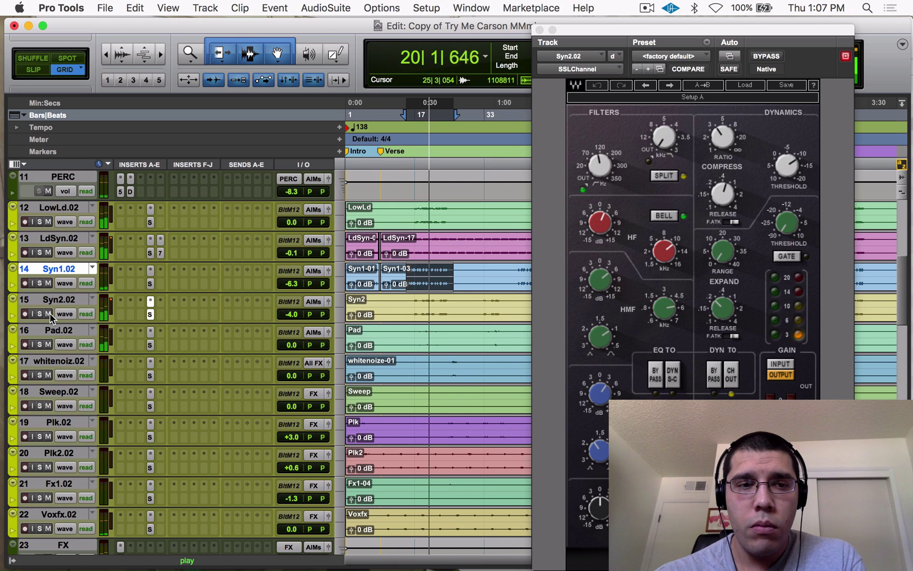
{"action": "left_click", "coordinate": [49, 314]}
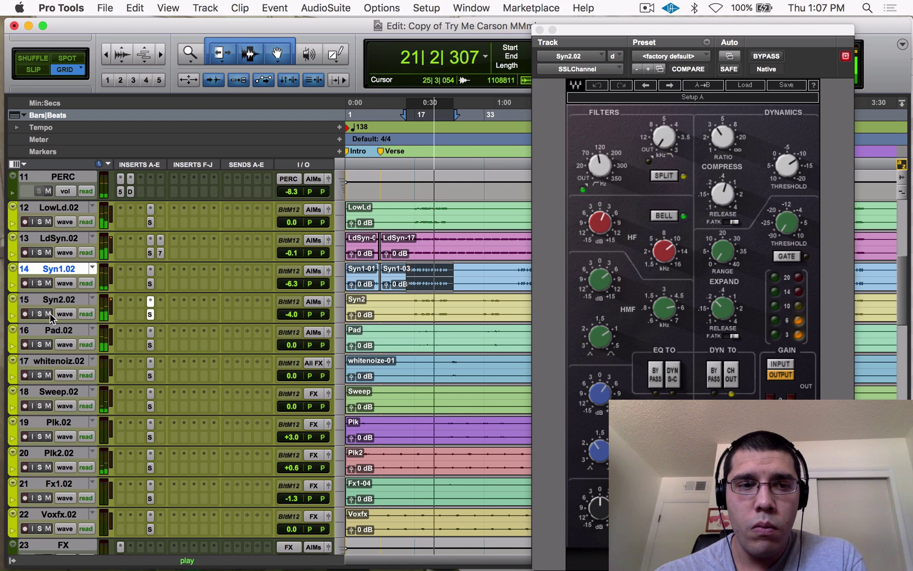
{"action": "key", "text": "space"}
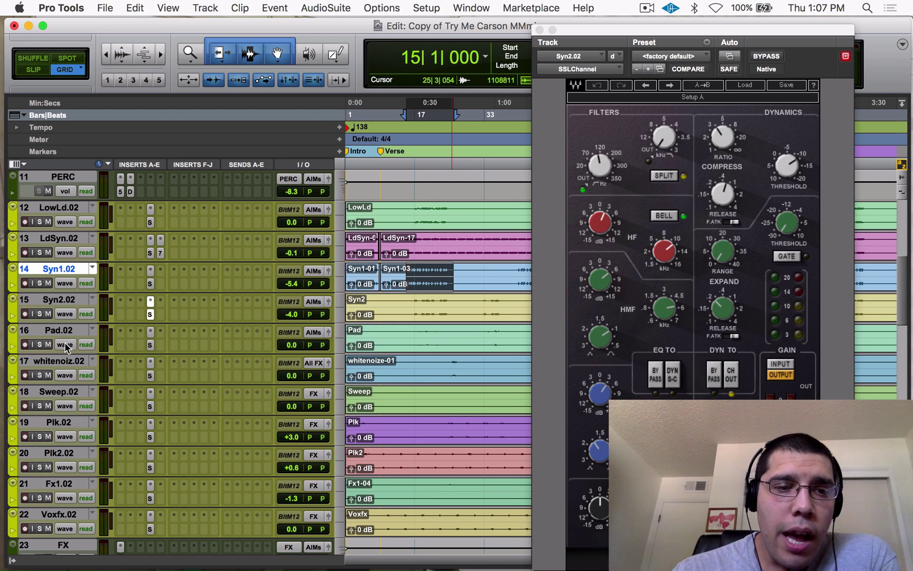
Step: Open the SSLChannel plug-in on Pad.02 and inspect its HF settings and the track's panning
{"action": "left_click", "coordinate": [151, 332]}
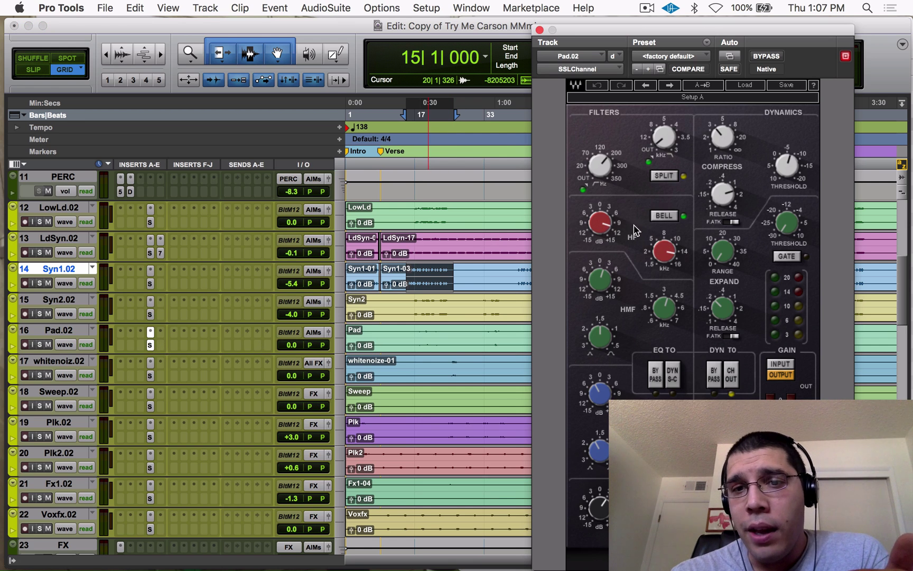
{"action": "mouse_move", "coordinate": [653, 262]}
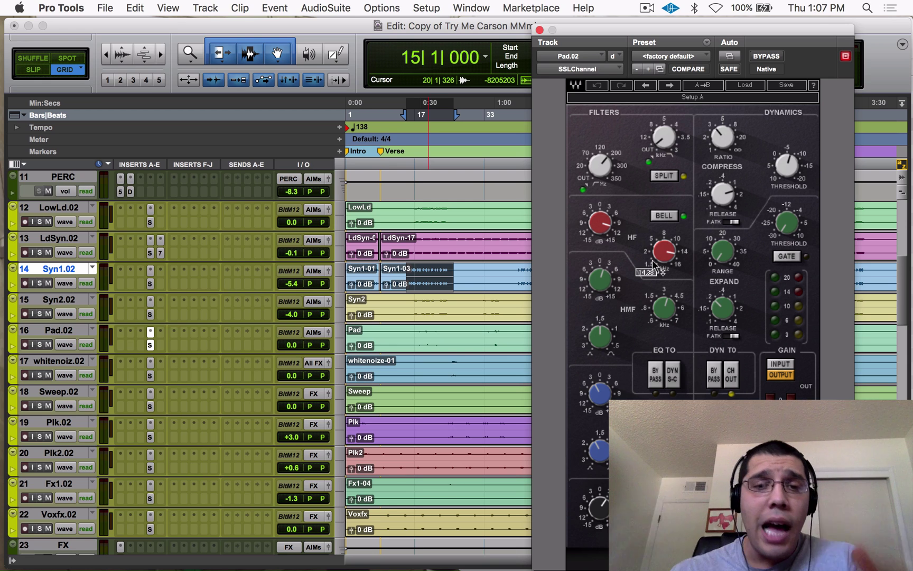
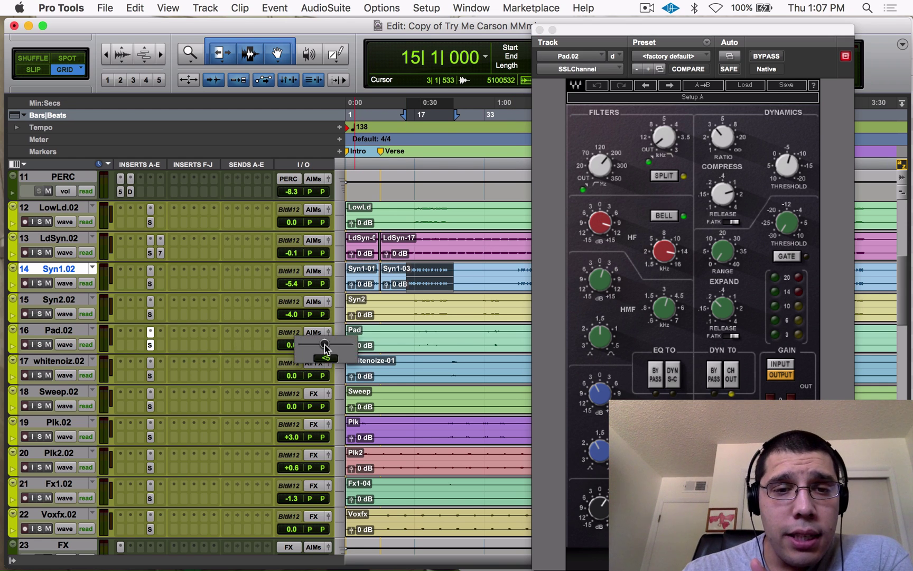
{"action": "left_click", "coordinate": [325, 348]}
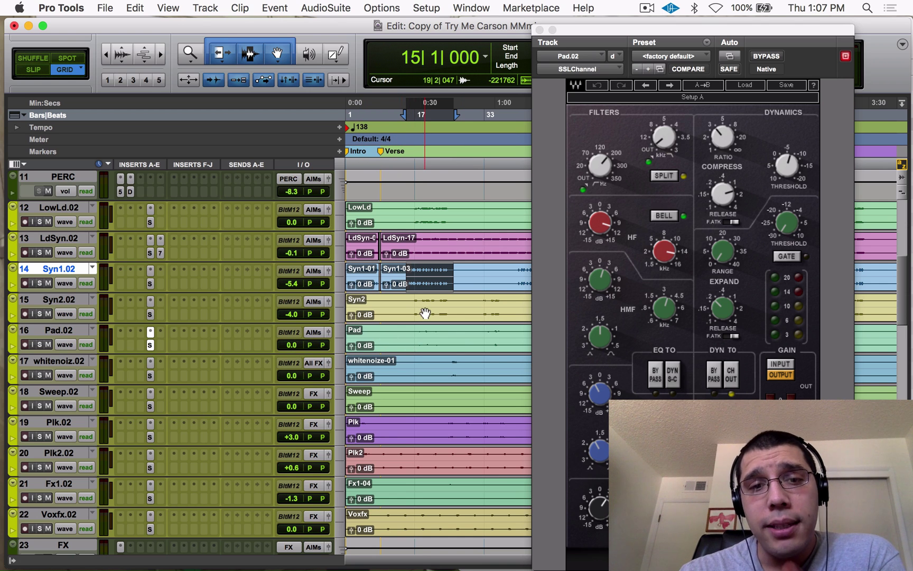
Step: Solo Pad.02 with Syn2.02, play both from bar 17, and clear the solos to hear them in the full mix
{"action": "left_click", "coordinate": [41, 345]}
{"action": "key", "text": "space"}
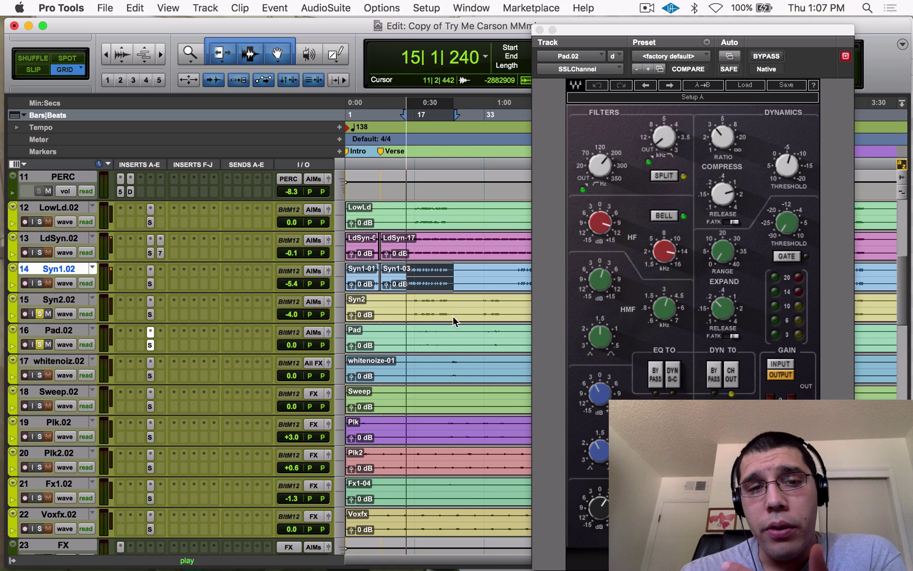
{"action": "left_click", "coordinate": [414, 301]}
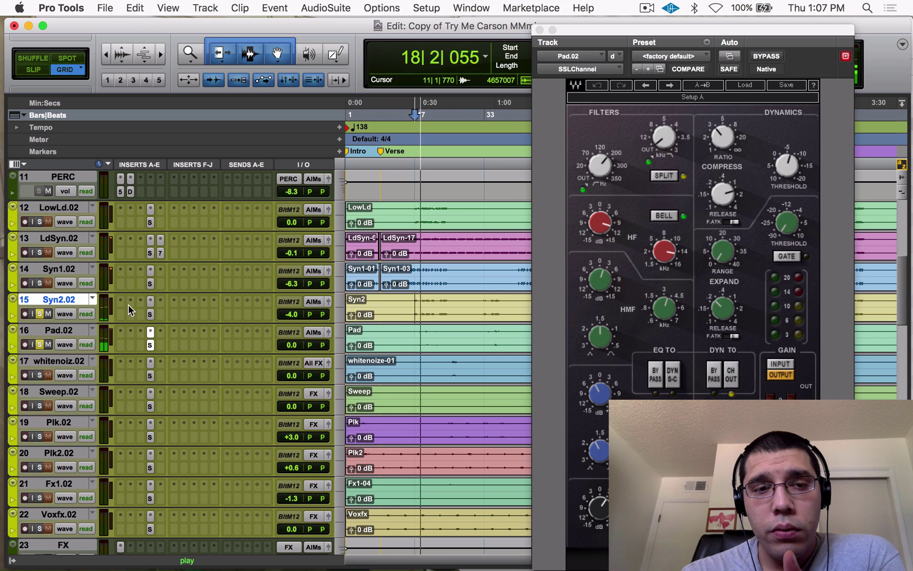
{"action": "left_click", "coordinate": [40, 345]}
{"action": "left_click", "coordinate": [39, 314]}
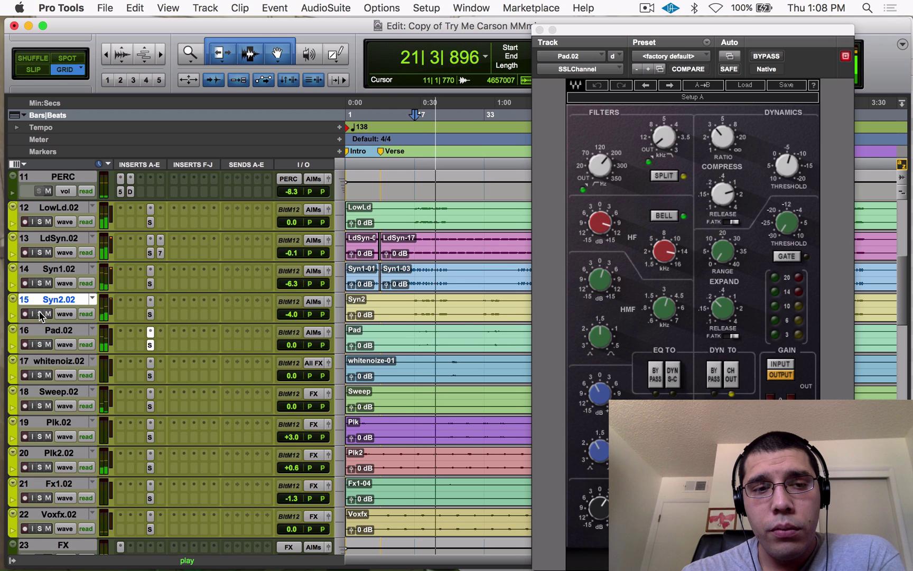
{"action": "key", "text": "space"}
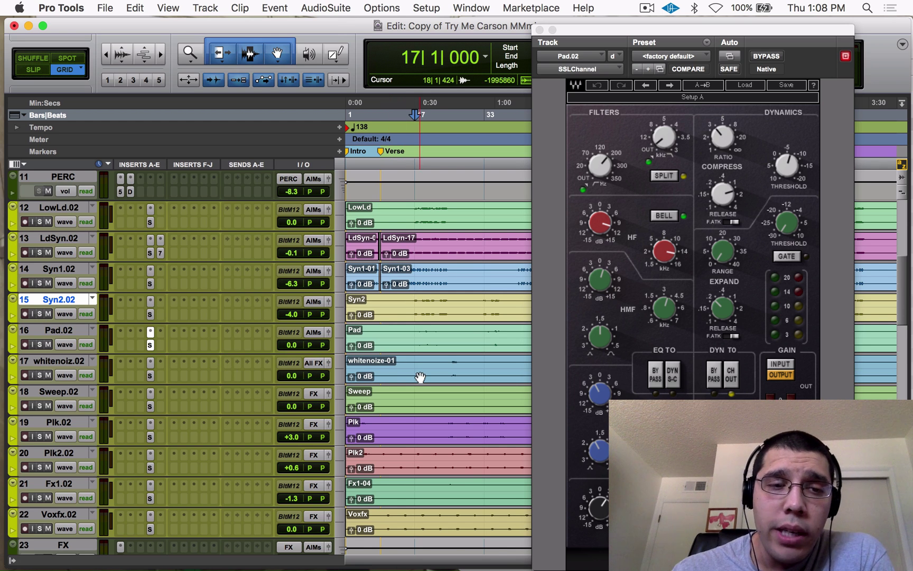
Step: Select bars 25 to 28 on whitenoiz.02 and open that track's SSLChannel plug-in
{"action": "scroll", "coordinate": [435, 321], "scroll_direction": "down", "scroll_amount": 2}
{"action": "left_click_drag", "start_coordinate": [450, 304], "coordinate": [463, 308]}
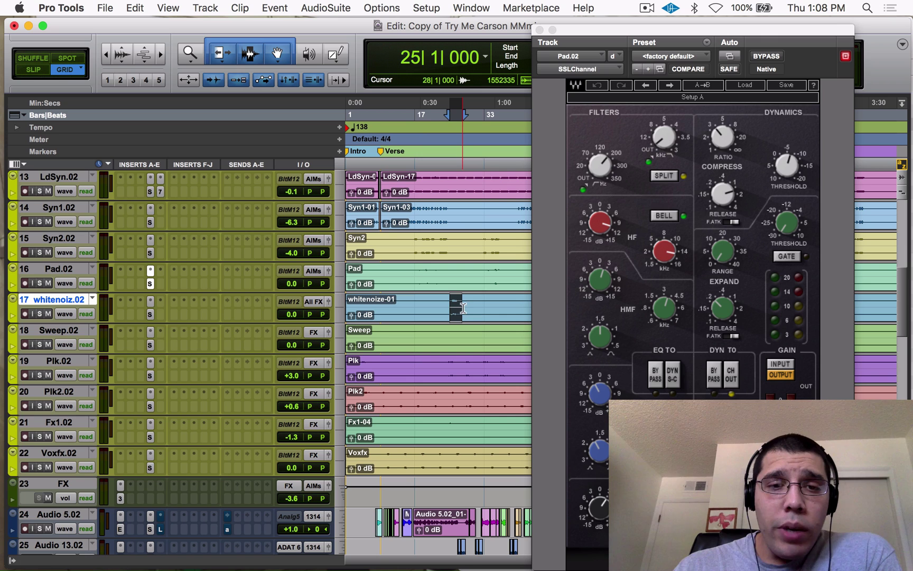
{"action": "left_click", "coordinate": [152, 316]}
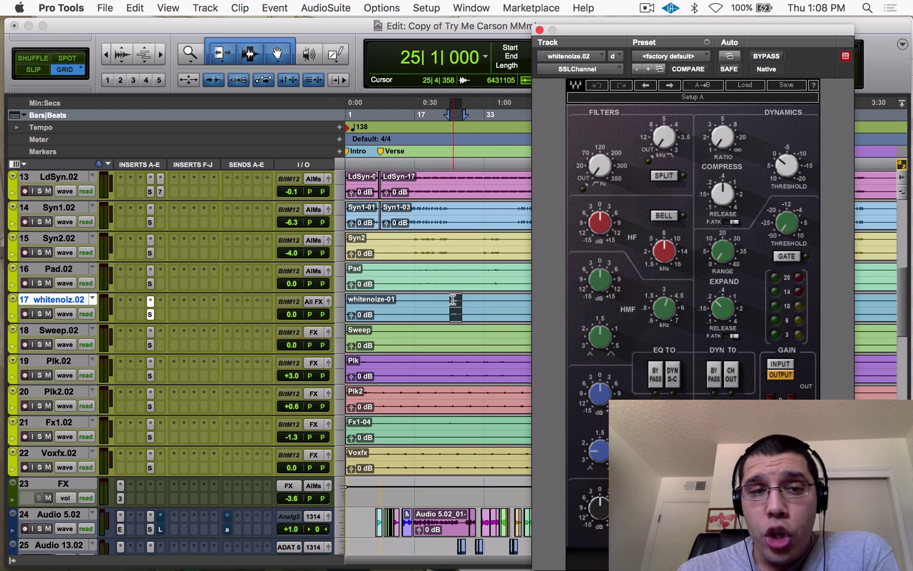
Step: Open Mod Delay III on the FX bus, bring its whole window into view to inspect the delay settings, and close it
{"action": "left_click", "coordinate": [121, 498]}
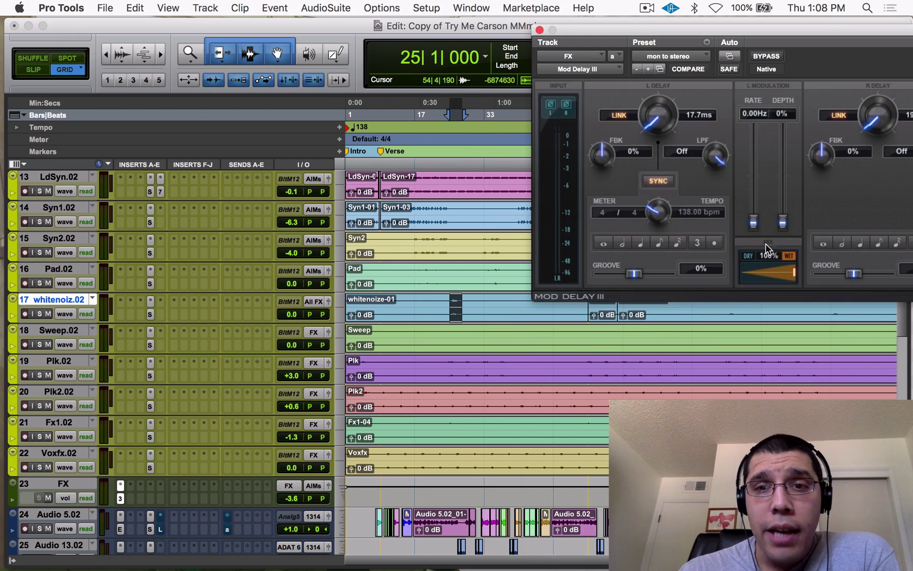
{"action": "left_click_drag", "start_coordinate": [728, 32], "coordinate": [457, 33]}
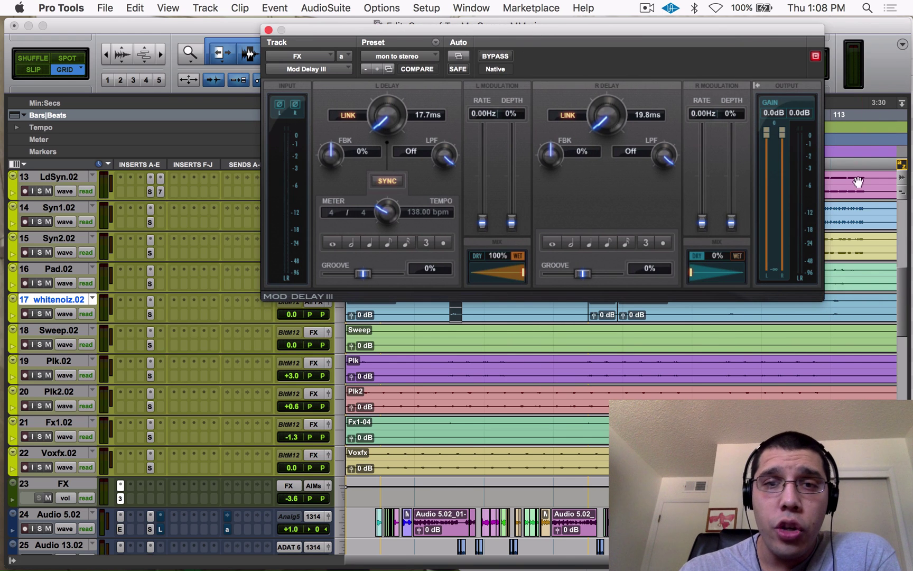
{"action": "left_click", "coordinate": [268, 30]}
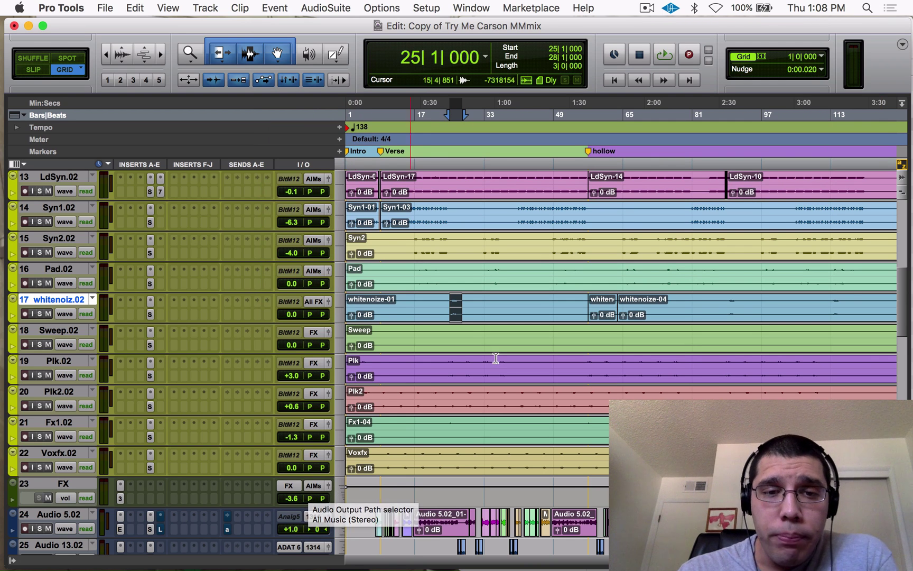
Step: Check the SSLChannel plug-ins on Sweep.02, Plk.02 and Plk2.02, with bars 15 to 27 selected on Plk2.02
{"action": "left_click", "coordinate": [150, 346]}
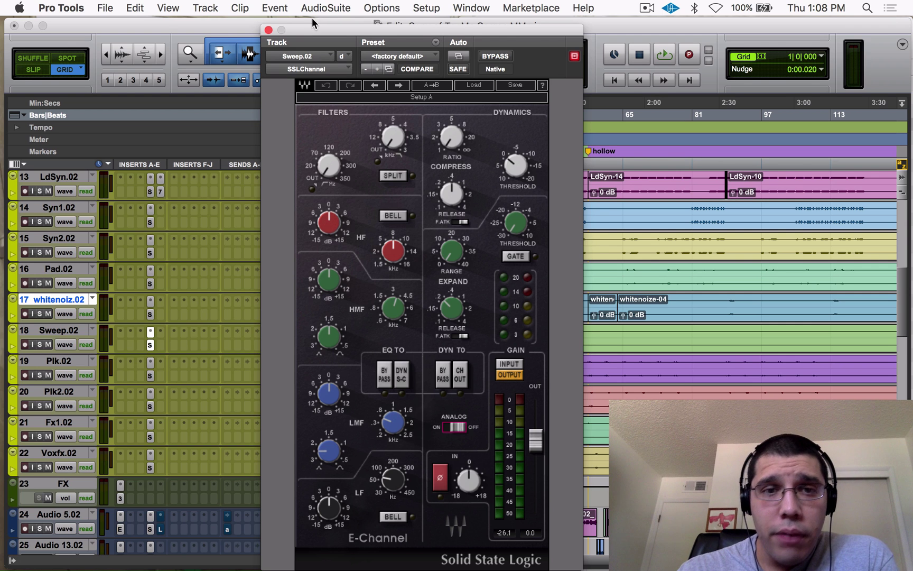
{"action": "left_click", "coordinate": [268, 30]}
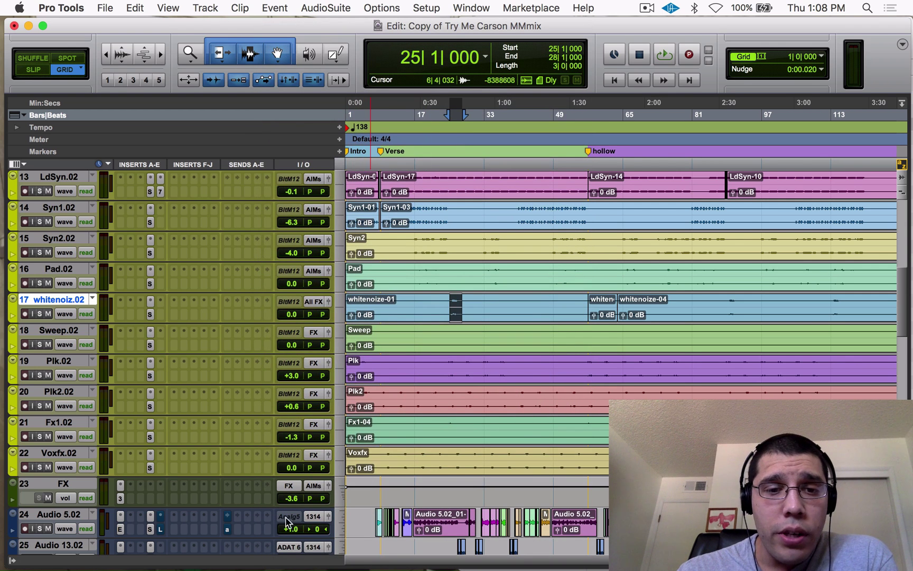
{"action": "scroll", "coordinate": [439, 359], "scroll_direction": "down", "scroll_amount": 1}
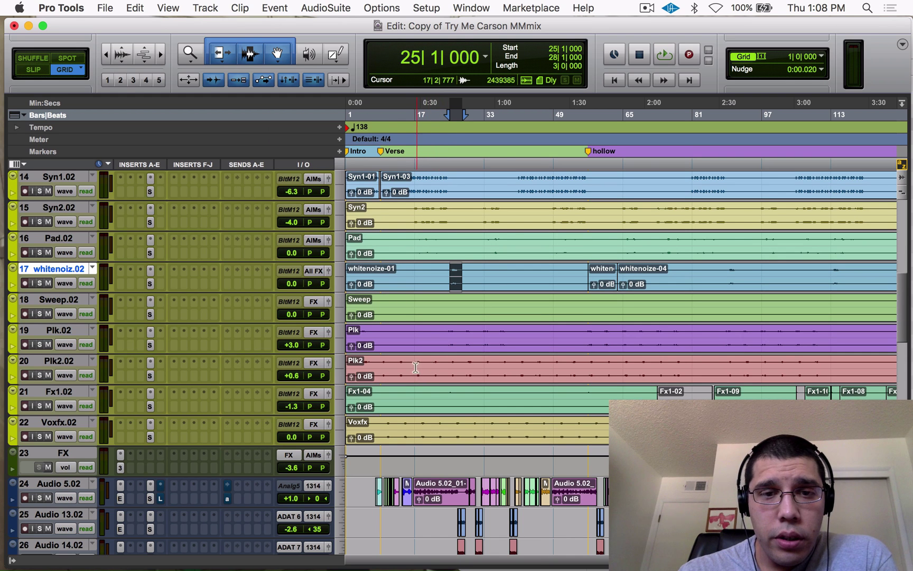
{"action": "left_click_drag", "start_coordinate": [407, 368], "coordinate": [458, 370]}
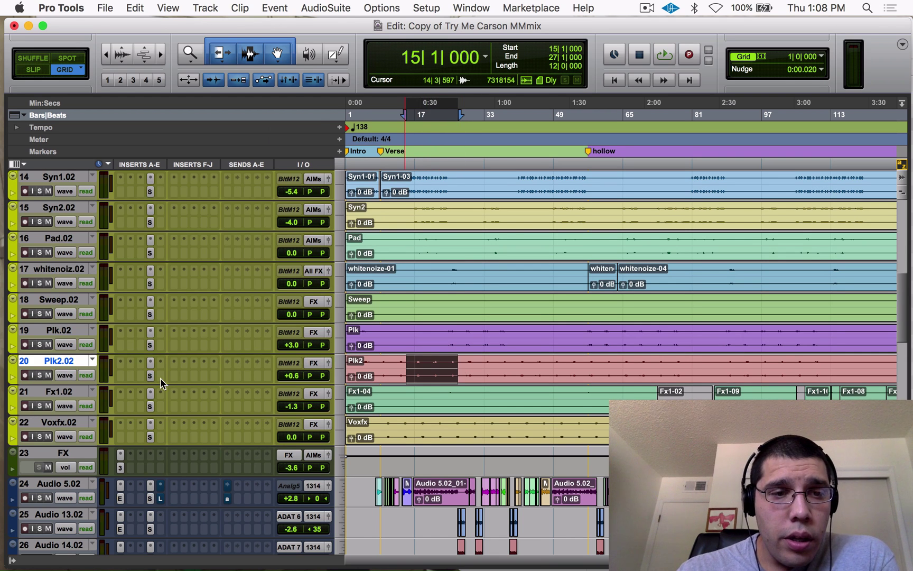
{"action": "left_click", "coordinate": [150, 346]}
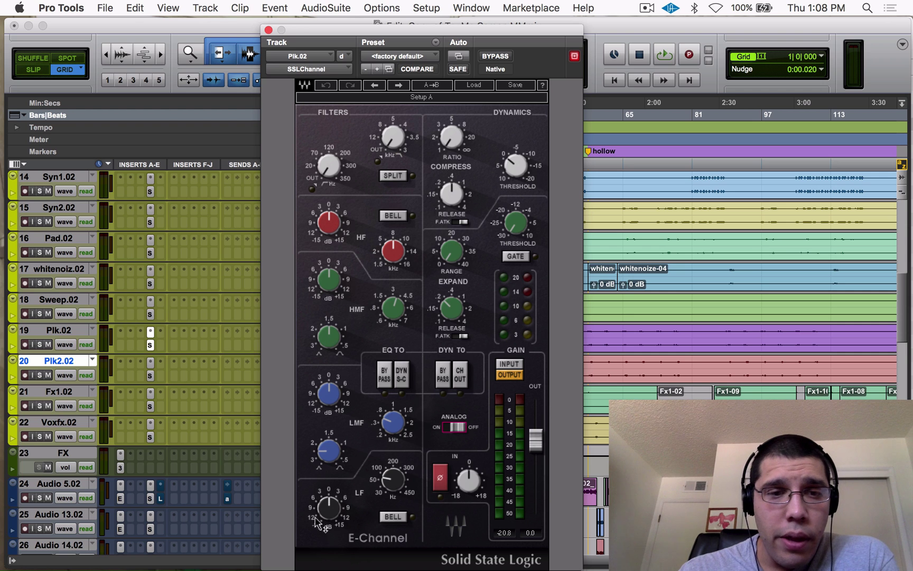
{"action": "left_click", "coordinate": [150, 376]}
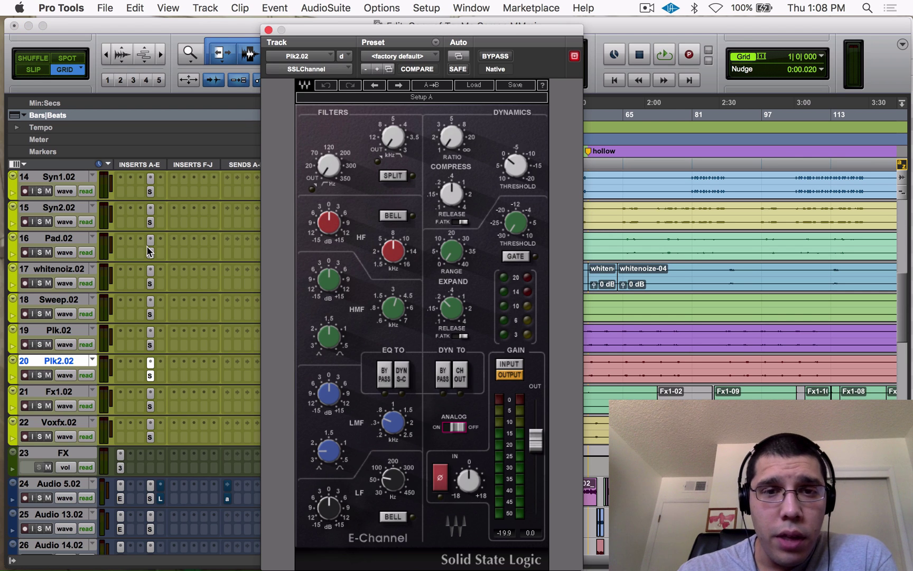
{"action": "left_click", "coordinate": [269, 30]}
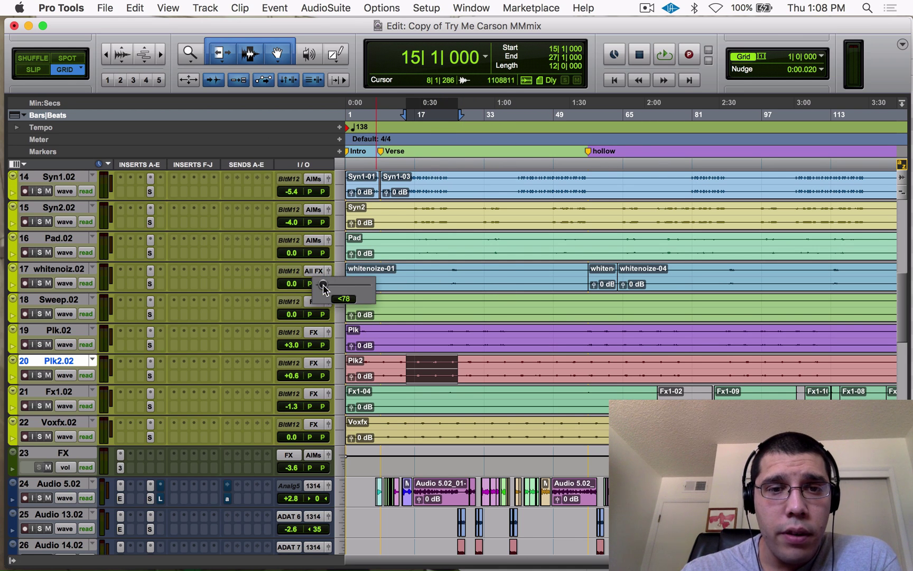
Step: Enlarge the waveforms, select bars 24 to 28 on Fx1.02, and check the SSLChannel plug-ins on Fx1.02 and Voxfx.02
{"action": "scroll", "coordinate": [309, 434], "scroll_direction": "down", "scroll_amount": 1}
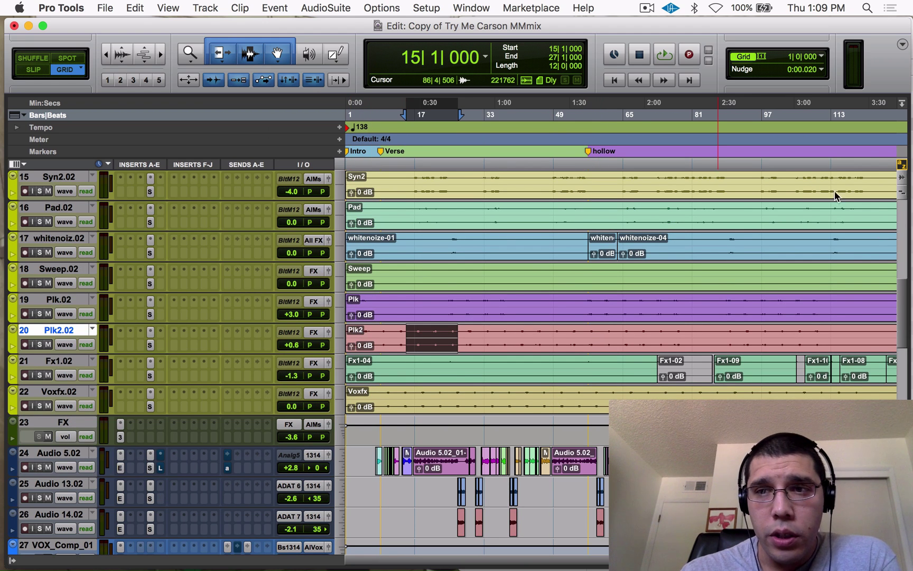
{"action": "left_click", "coordinate": [454, 376]}
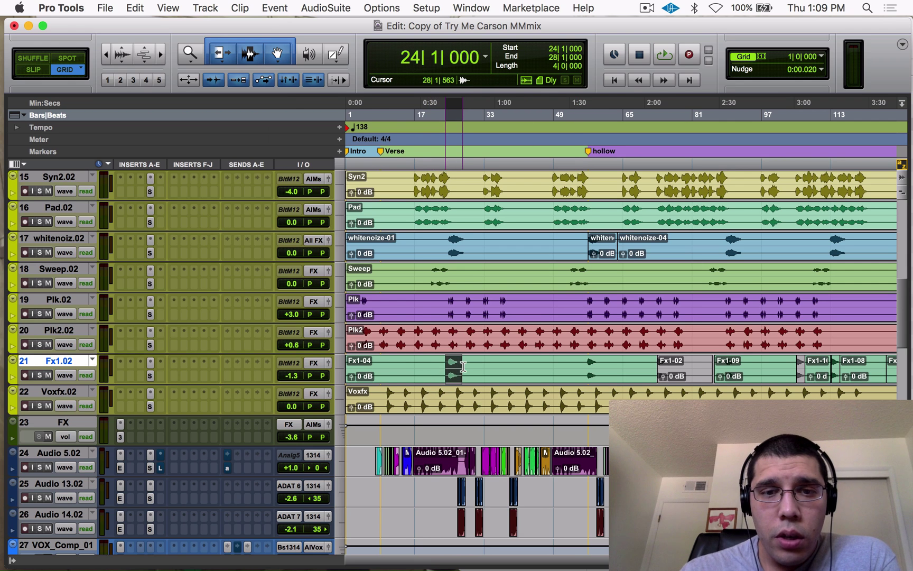
{"action": "left_click", "coordinate": [151, 376]}
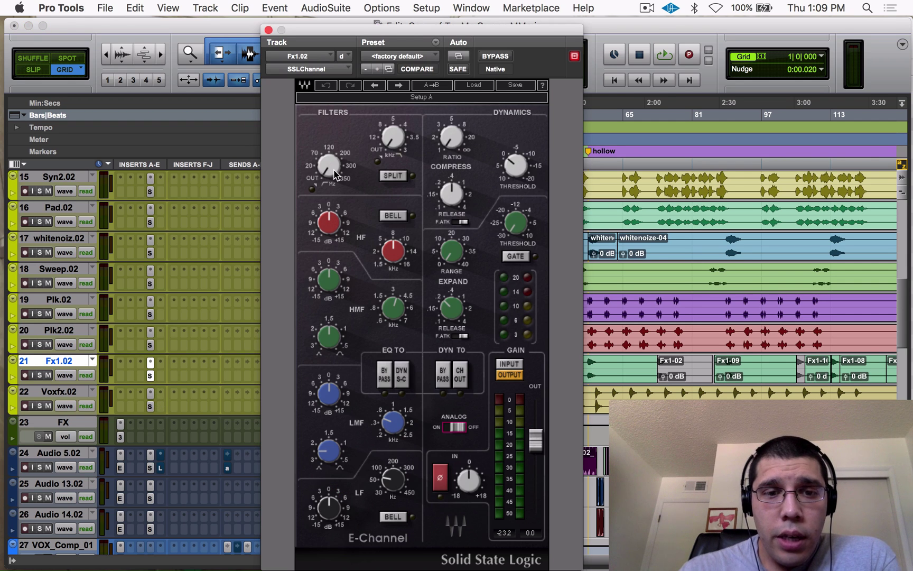
{"action": "left_click", "coordinate": [150, 407]}
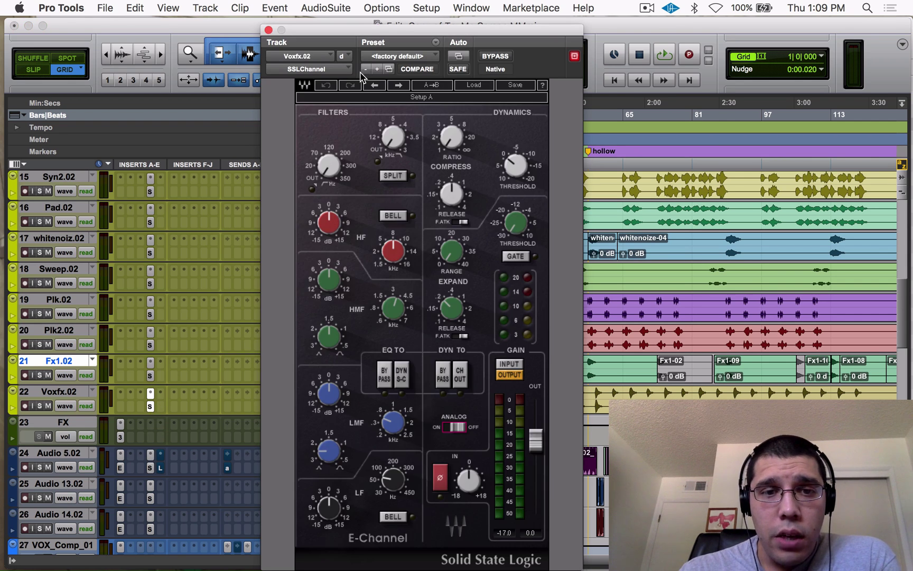
{"action": "left_click", "coordinate": [268, 30]}
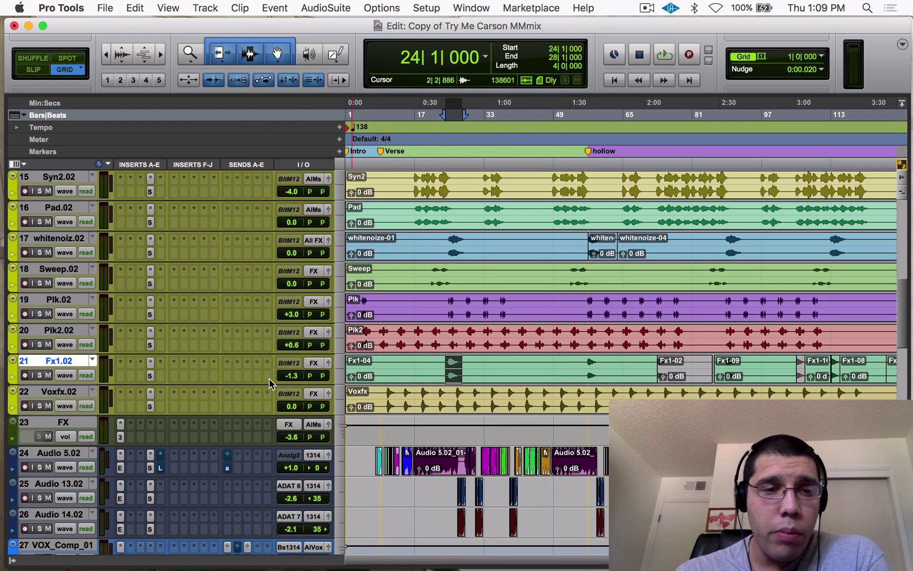
Step: Solo Fx1.02, play its passage from bar 24, and switch the solo to Voxfx.02
{"action": "left_click", "coordinate": [40, 375]}
{"action": "key", "text": "space"}
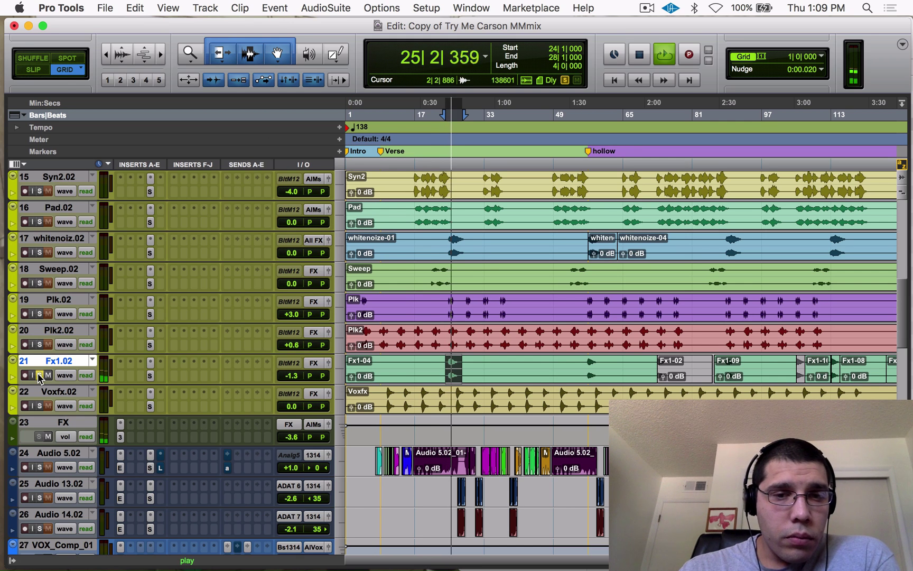
{"action": "key", "text": "space"}
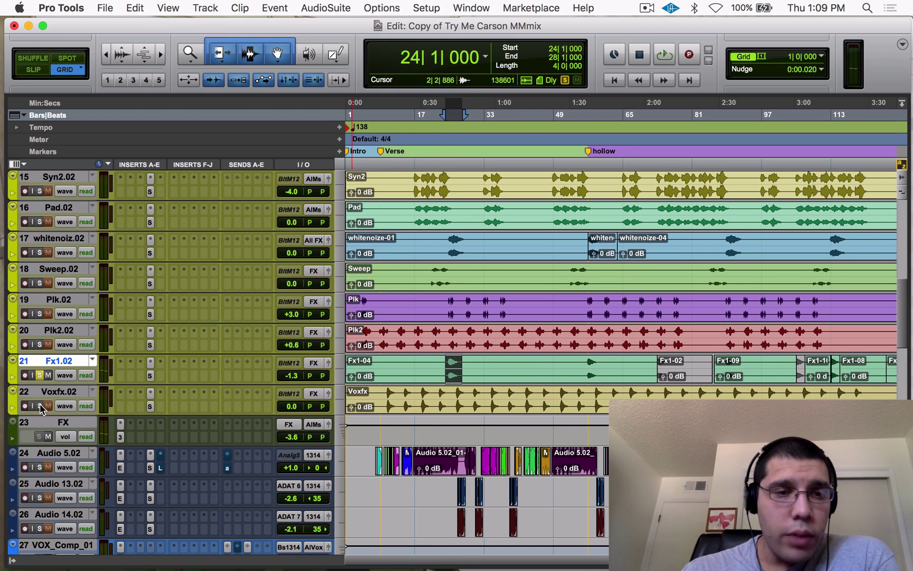
{"action": "left_click", "coordinate": [40, 375]}
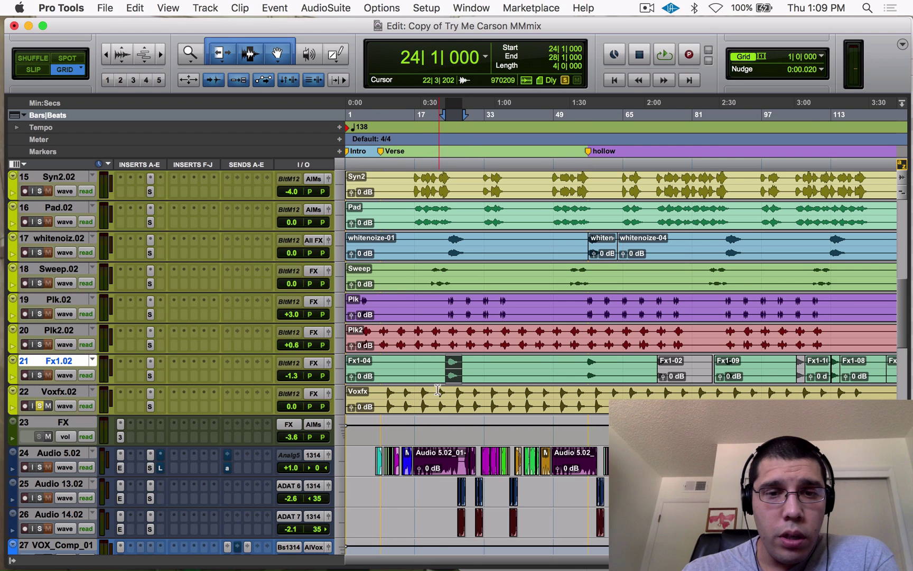
Step: Select about bars 22 to 25 on the soloed Voxfx.02 track and play that passage
{"action": "left_click_drag", "start_coordinate": [438, 392], "coordinate": [449, 391]}
{"action": "key", "text": "space"}
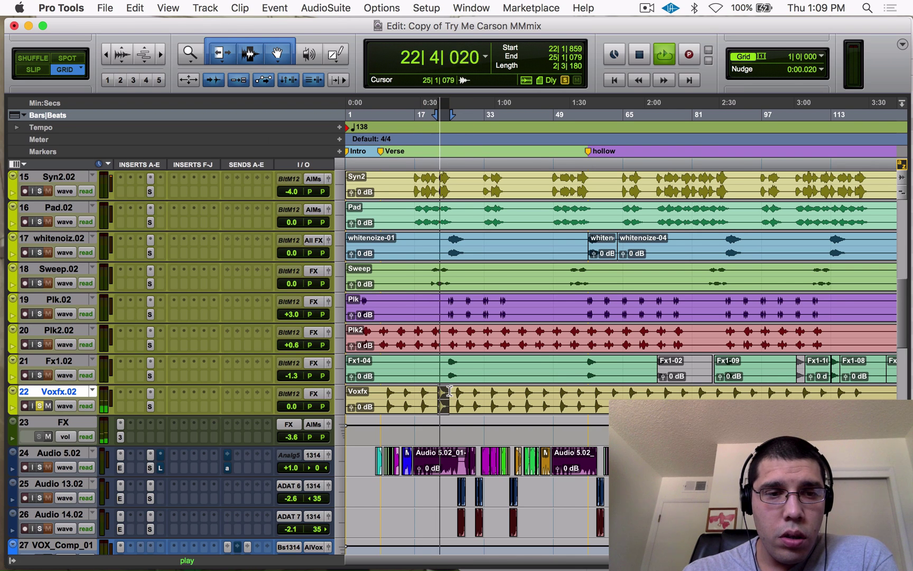
{"action": "key", "text": "space"}
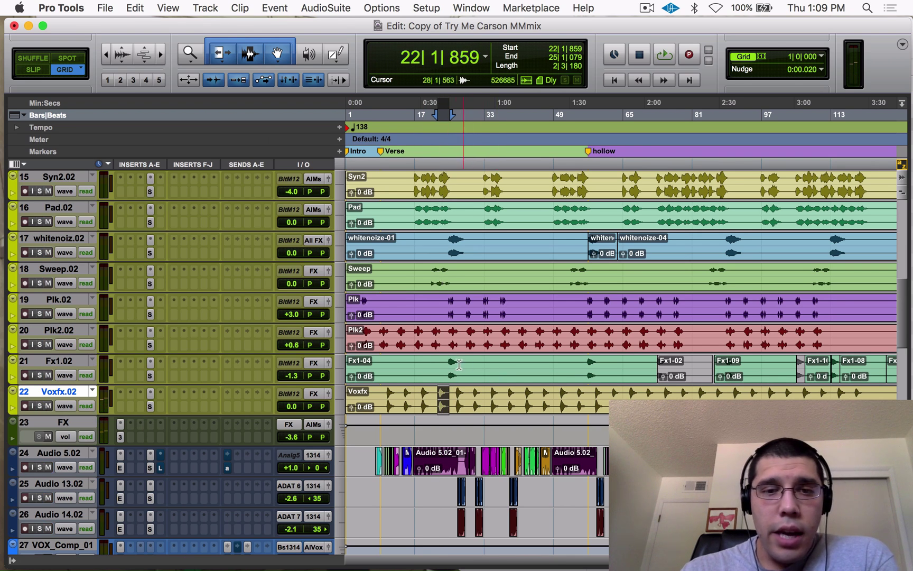
Step: Play the full mix from bar 22 without any track soloed
{"action": "left_click", "coordinate": [438, 363]}
{"action": "key", "text": "space"}
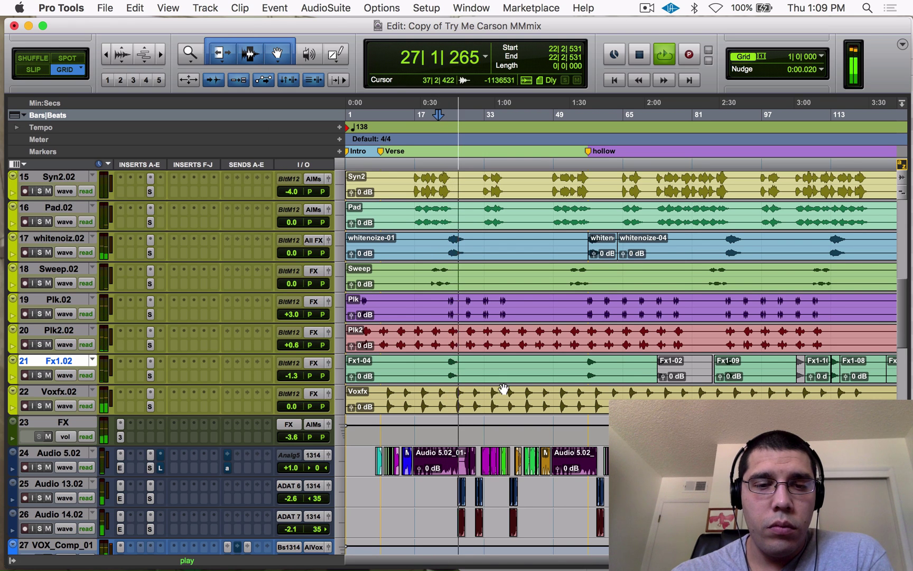
{"action": "key", "text": "space"}
{"action": "scroll", "coordinate": [504, 388], "scroll_direction": "down", "scroll_amount": 2}
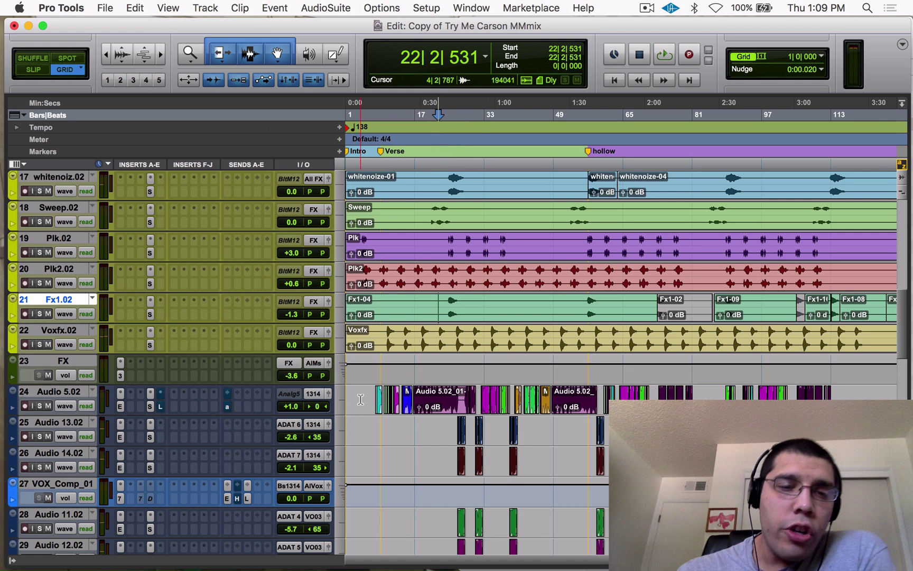
{"action": "left_click", "coordinate": [342, 346]}
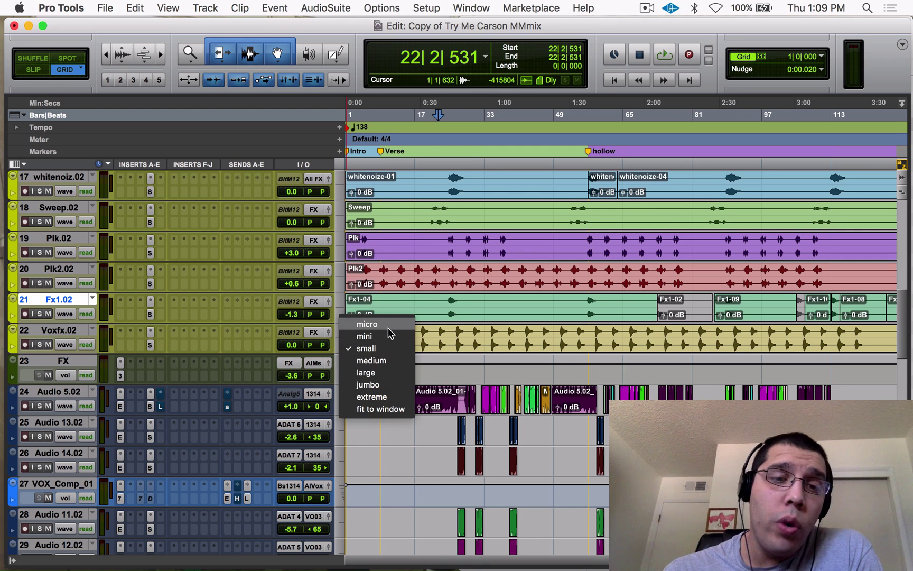
{"action": "left_click", "coordinate": [366, 346]}
Step: Go back to the drum tracks and check the SSLChannel plug-in on Kk.02
{"action": "scroll", "coordinate": [233, 317], "scroll_direction": "up", "scroll_amount": 10}
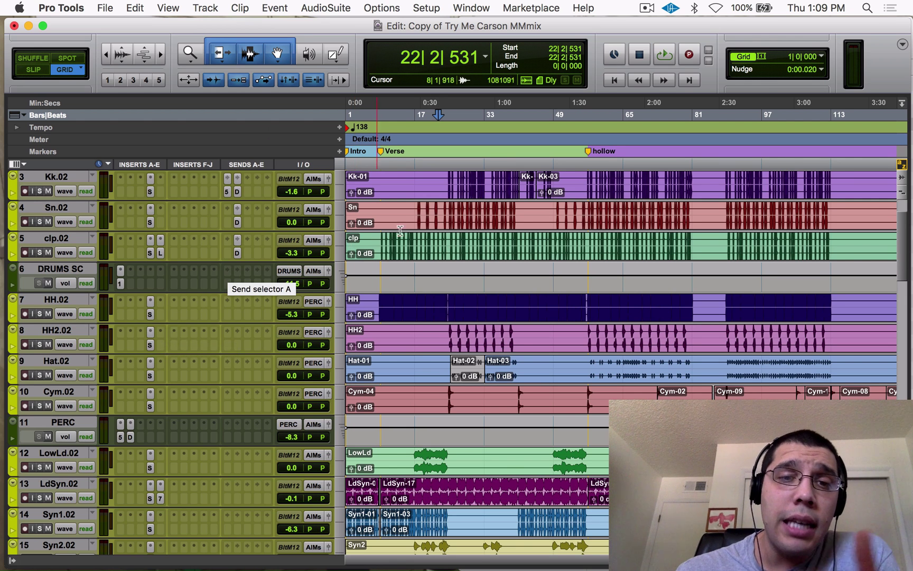
{"action": "scroll", "coordinate": [400, 230], "scroll_direction": "up", "scroll_amount": 2}
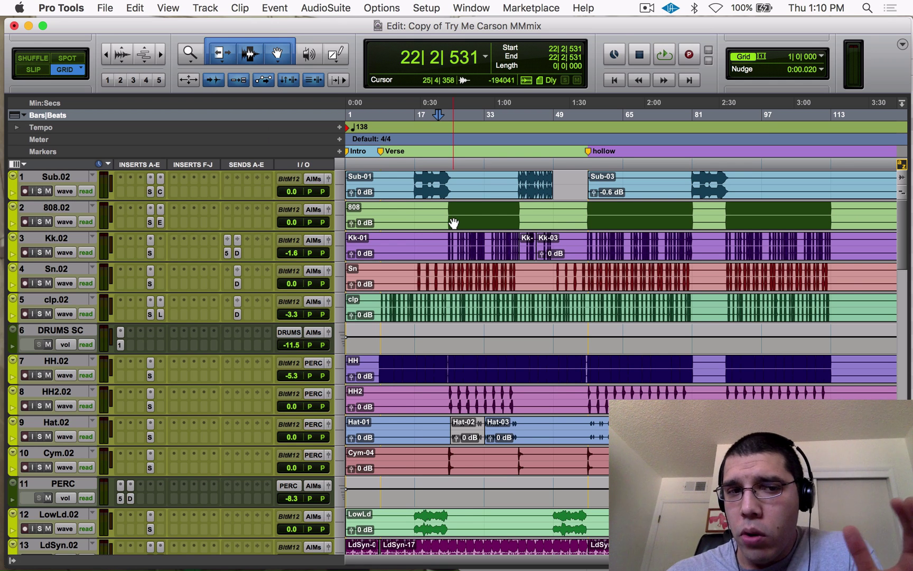
{"action": "left_click", "coordinate": [150, 252]}
{"action": "left_click", "coordinate": [150, 252]}
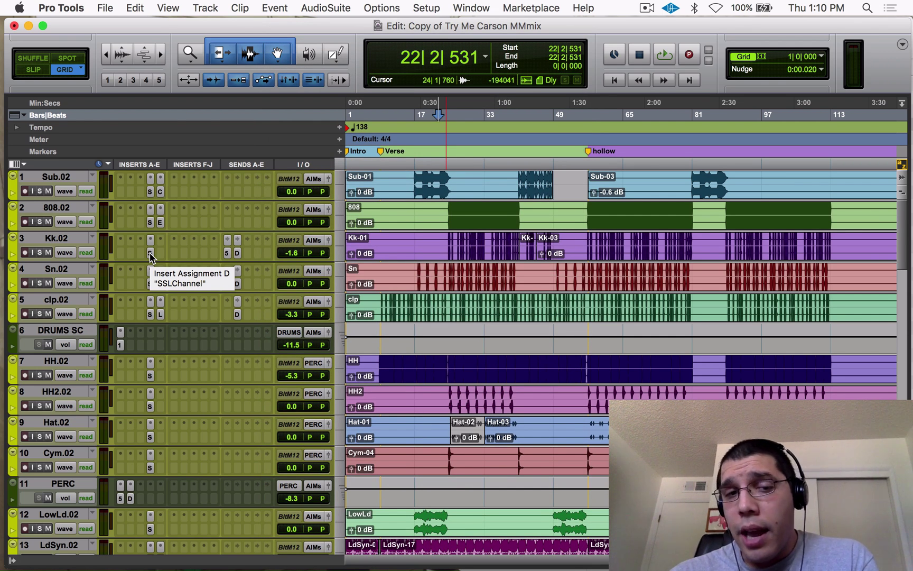
Step: Select bars 7 to 20 on the Audio 5.02 vocal track
{"action": "scroll", "coordinate": [150, 252], "scroll_direction": "down", "scroll_amount": 4}
{"action": "scroll", "coordinate": [150, 254], "scroll_direction": "down", "scroll_amount": 3}
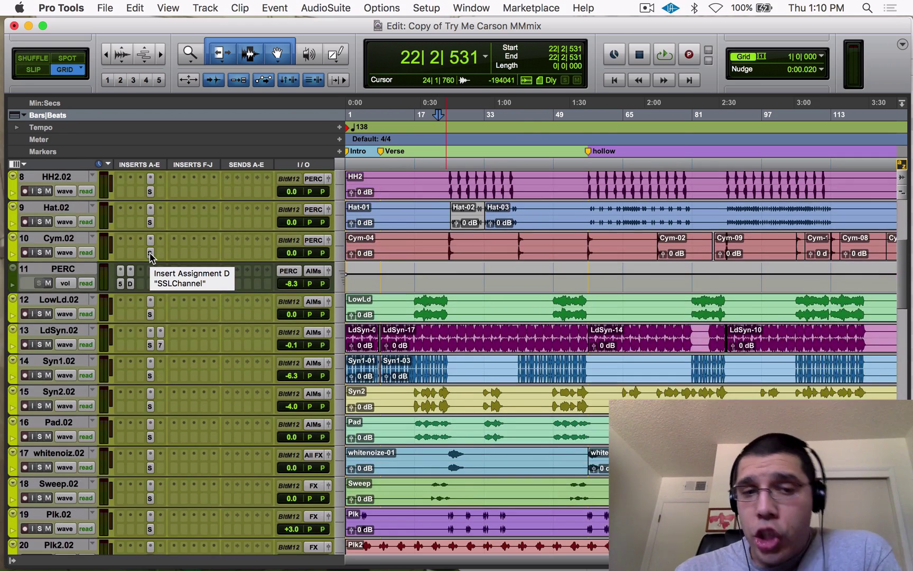
{"action": "scroll", "coordinate": [150, 256], "scroll_direction": "down", "scroll_amount": 5}
{"action": "scroll", "coordinate": [151, 257], "scroll_direction": "down", "scroll_amount": 4}
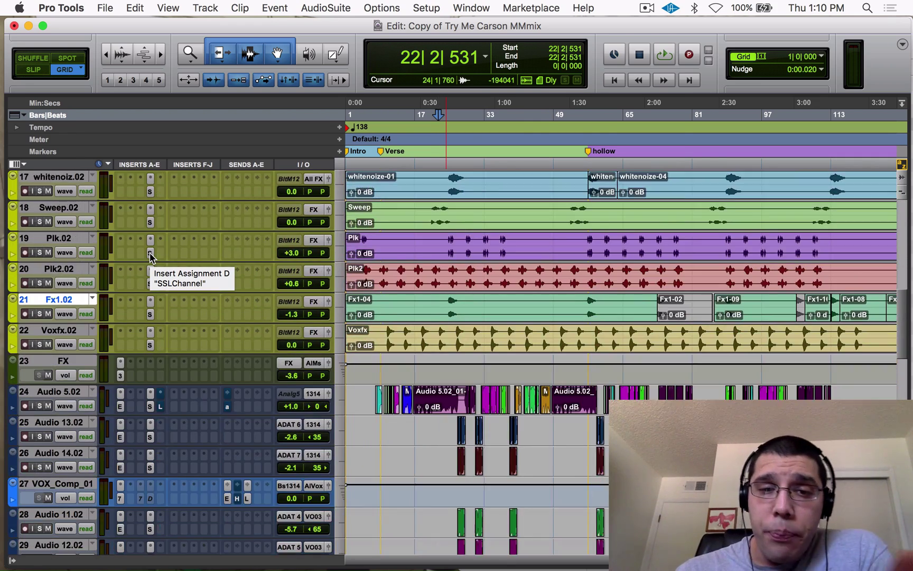
{"action": "scroll", "coordinate": [150, 257], "scroll_direction": "down", "scroll_amount": 4}
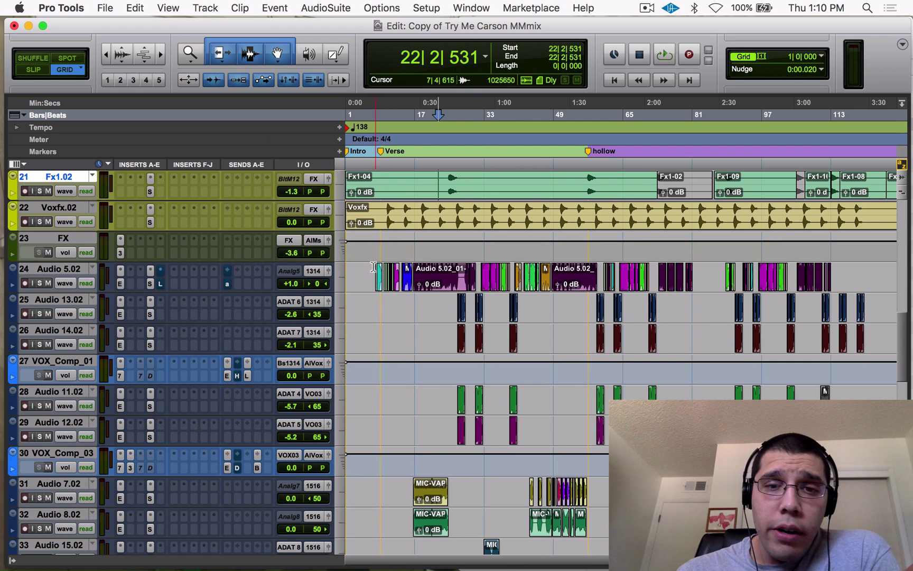
{"action": "left_click_drag", "start_coordinate": [374, 270], "coordinate": [427, 274]}
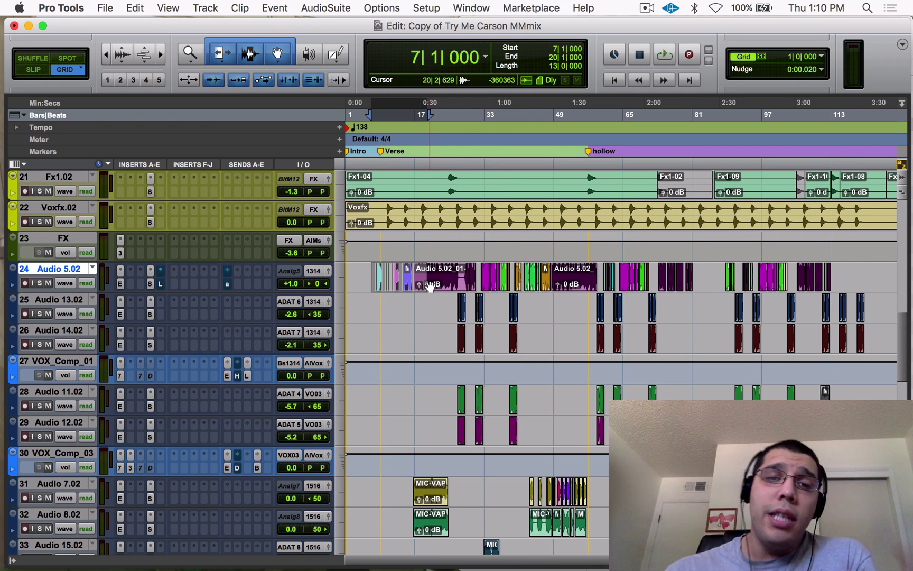
Step: Check the HDelay send on VOX_Comp_01 and the DELAY send on VOX_Comp_03
{"action": "left_click", "coordinate": [238, 376]}
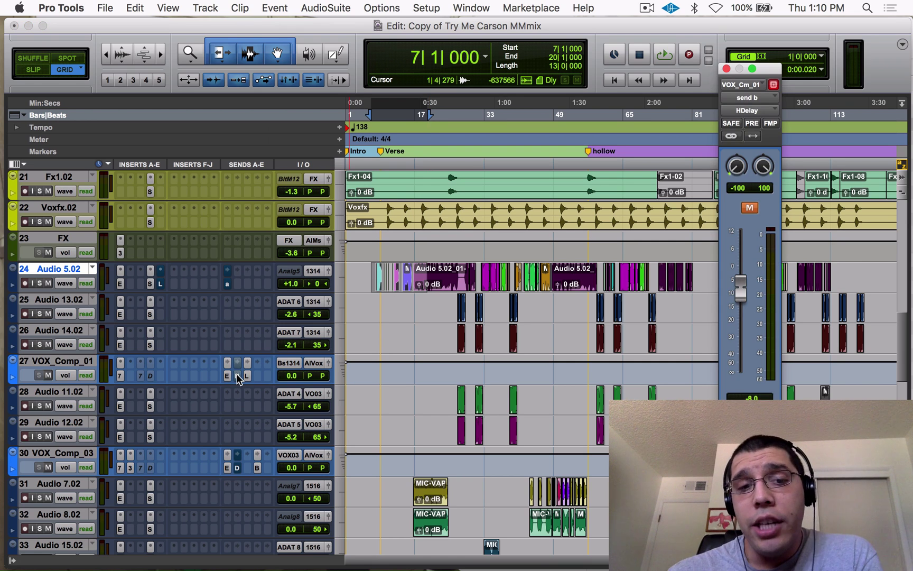
{"action": "left_click", "coordinate": [238, 468]}
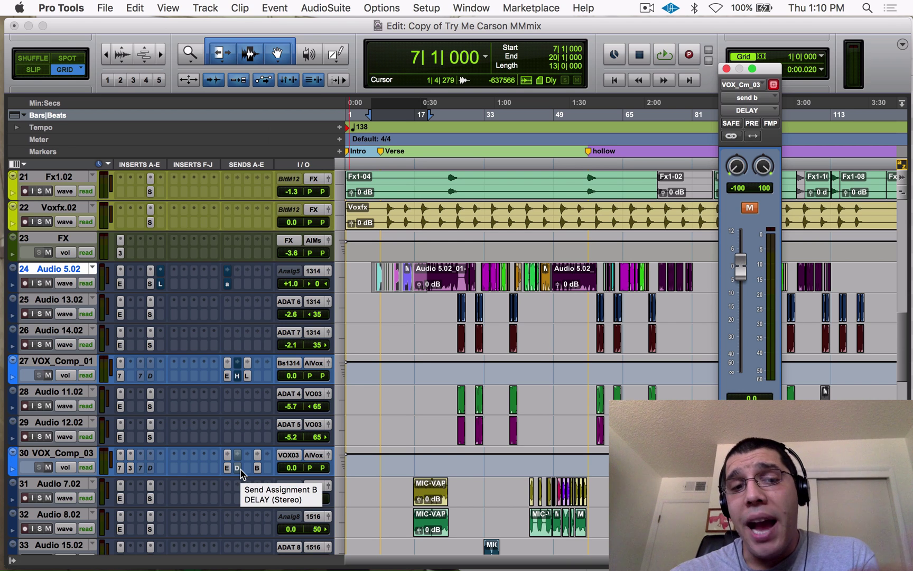
{"action": "left_click", "coordinate": [238, 468]}
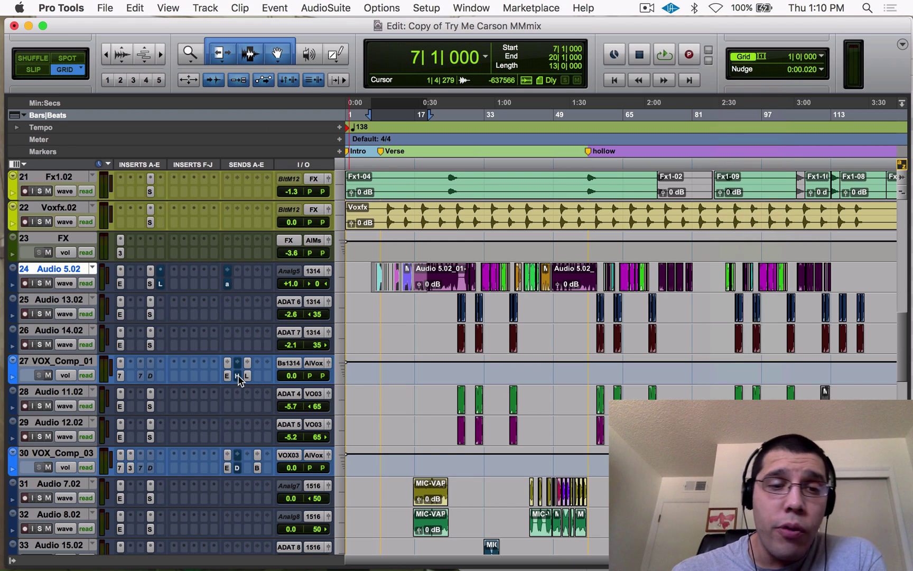
Step: Open the HDelay send of VOX_Comp_01 and inspect the filter and output settings of H-Delay on the HDel track
{"action": "left_click", "coordinate": [237, 376]}
{"action": "scroll", "coordinate": [238, 379], "scroll_direction": "down", "scroll_amount": 12}
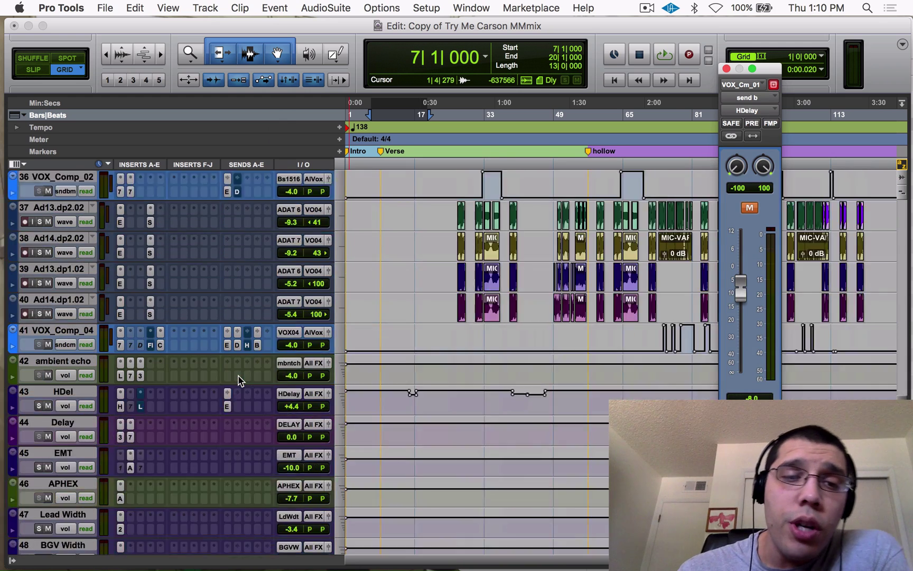
{"action": "scroll", "coordinate": [238, 378], "scroll_direction": "down", "scroll_amount": 2}
{"action": "scroll", "coordinate": [190, 236], "scroll_direction": "up", "scroll_amount": 5}
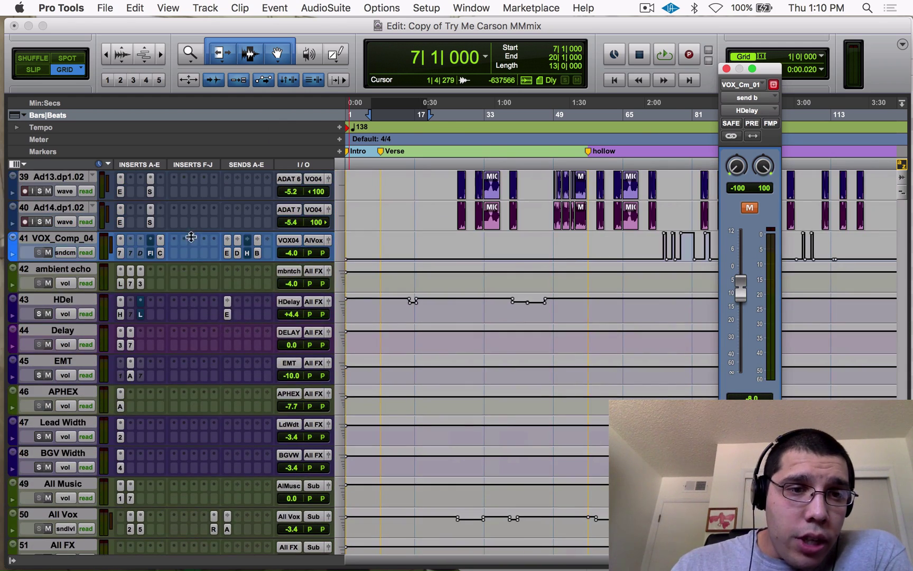
{"action": "left_click", "coordinate": [120, 314]}
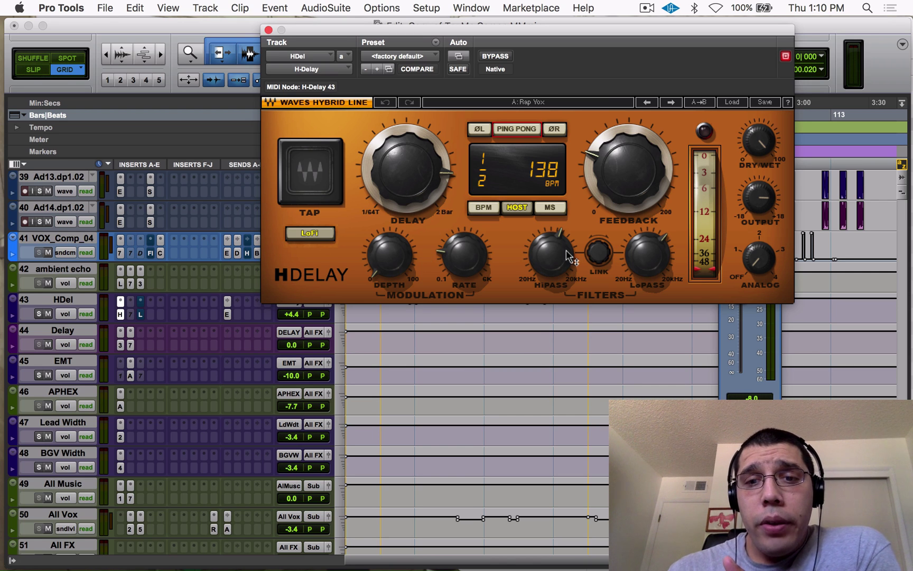
{"action": "mouse_move", "coordinate": [562, 258]}
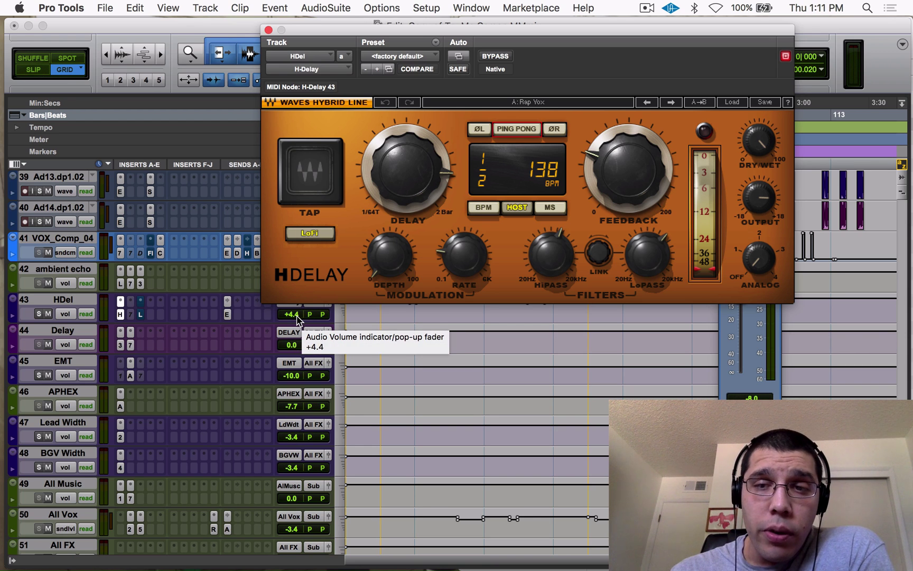
{"action": "mouse_move", "coordinate": [765, 201]}
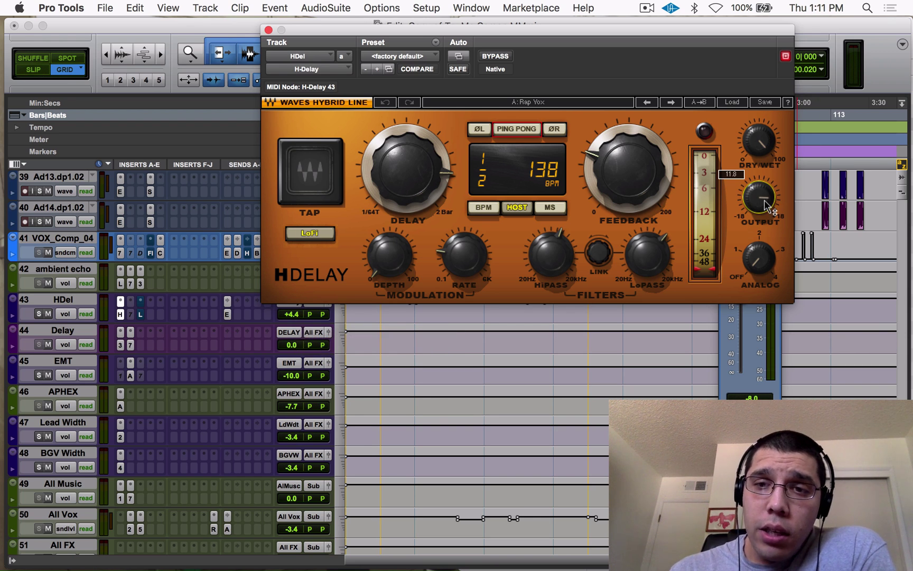
Step: Close H-Delay, play the vocal passage from bar 7 with the VOX_Comp_01 HDelay send in full view, and close the send window
{"action": "scroll", "coordinate": [452, 372], "scroll_direction": "up", "scroll_amount": 10}
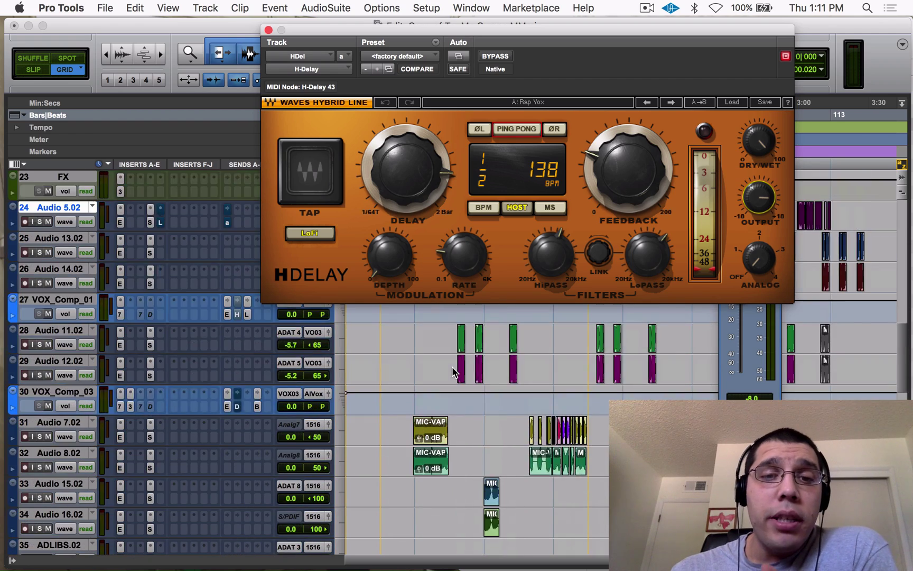
{"action": "scroll", "coordinate": [453, 372], "scroll_direction": "up", "scroll_amount": 3}
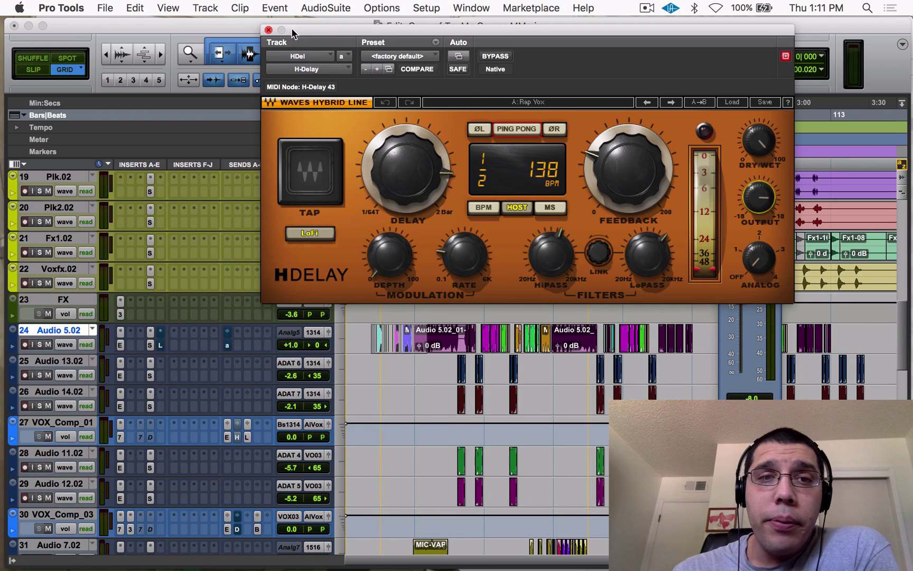
{"action": "left_click_drag", "start_coordinate": [292, 33], "coordinate": [138, 124]}
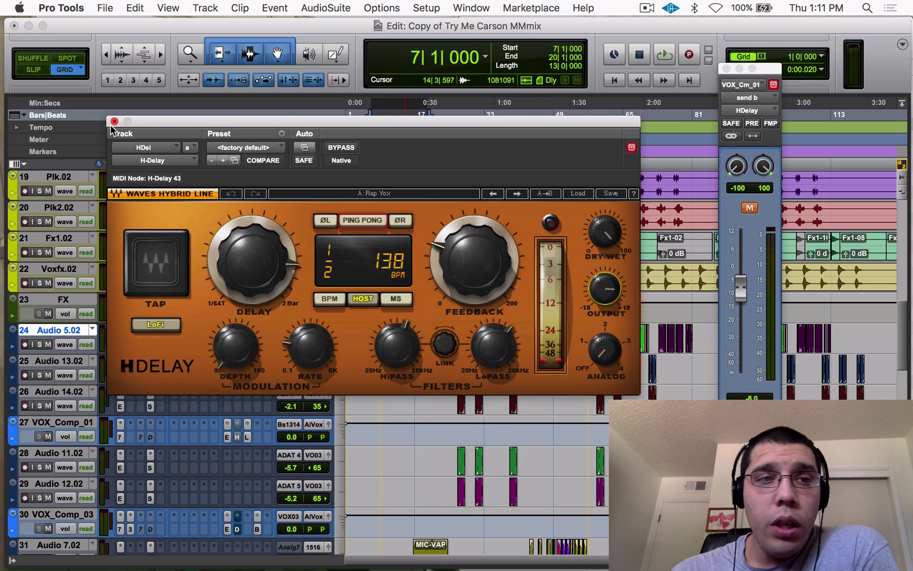
{"action": "left_click", "coordinate": [114, 121]}
{"action": "key", "text": "space"}
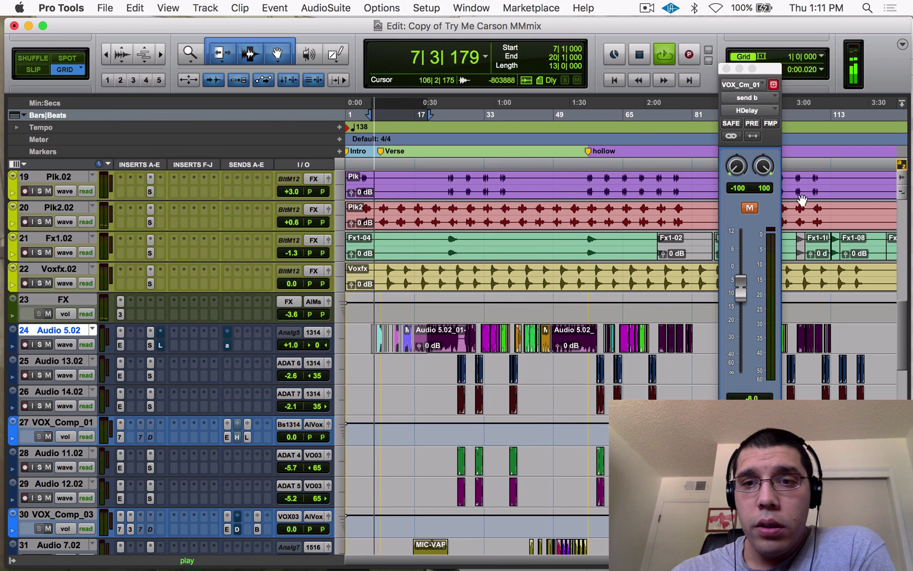
{"action": "left_click_drag", "start_coordinate": [749, 71], "coordinate": [515, 82]}
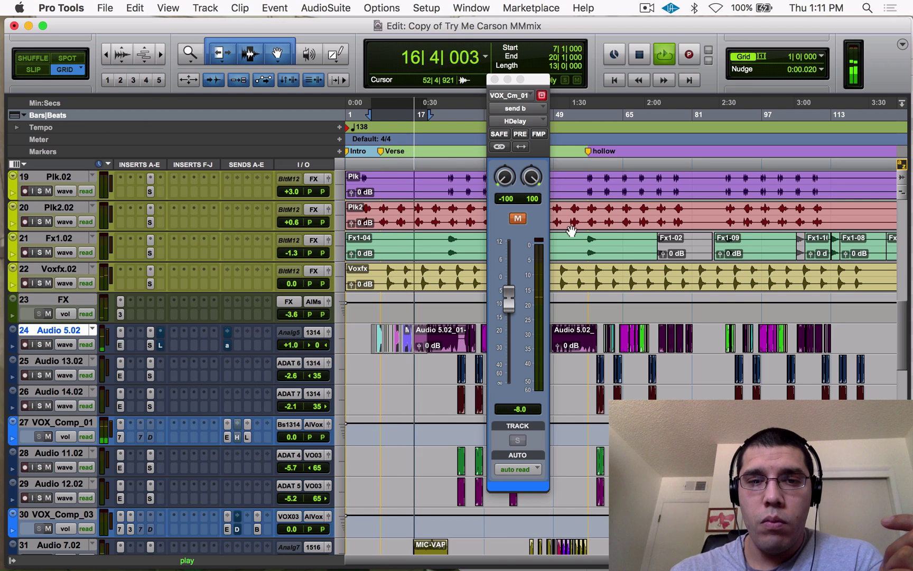
{"action": "key", "text": "space"}
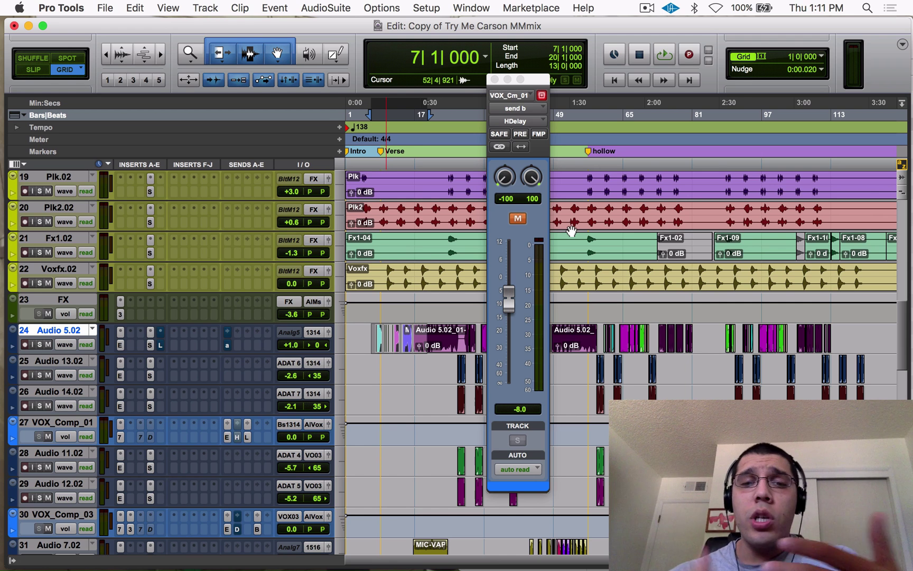
{"action": "left_click", "coordinate": [494, 80]}
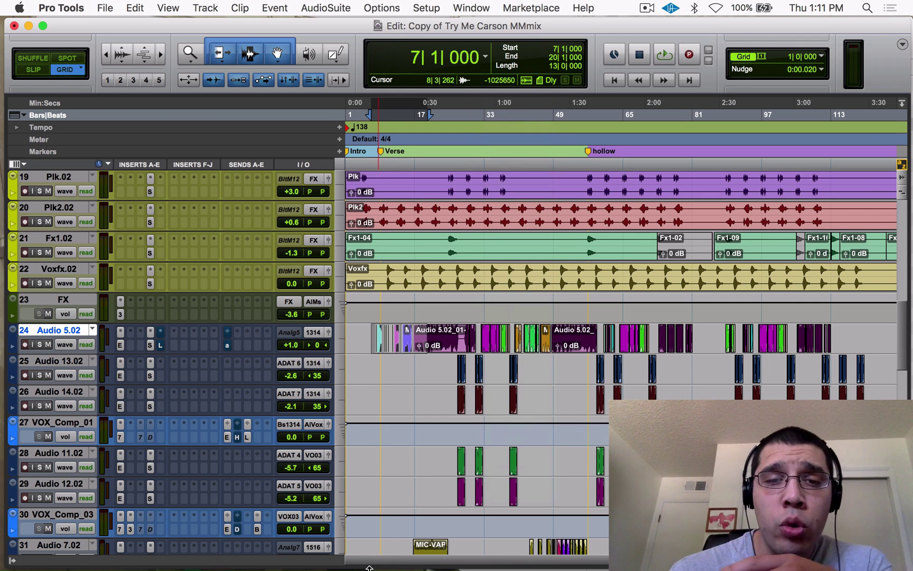
Step: Look through the vocal tracks and open the DELAY send of VOX_Comp_03
{"action": "scroll", "coordinate": [372, 541], "scroll_direction": "down", "scroll_amount": 3}
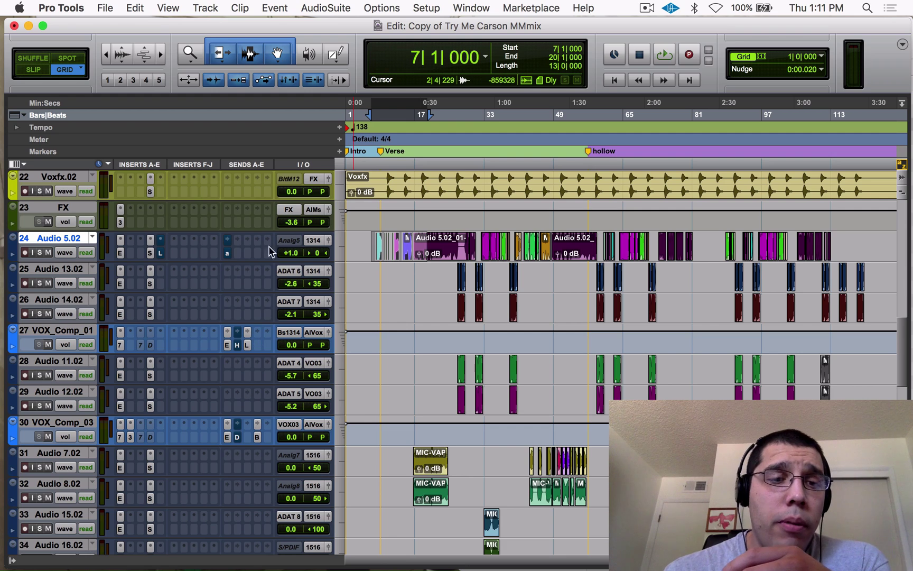
{"action": "scroll", "coordinate": [257, 415], "scroll_direction": "down", "scroll_amount": 4}
{"action": "scroll", "coordinate": [335, 423], "scroll_direction": "down", "scroll_amount": 3}
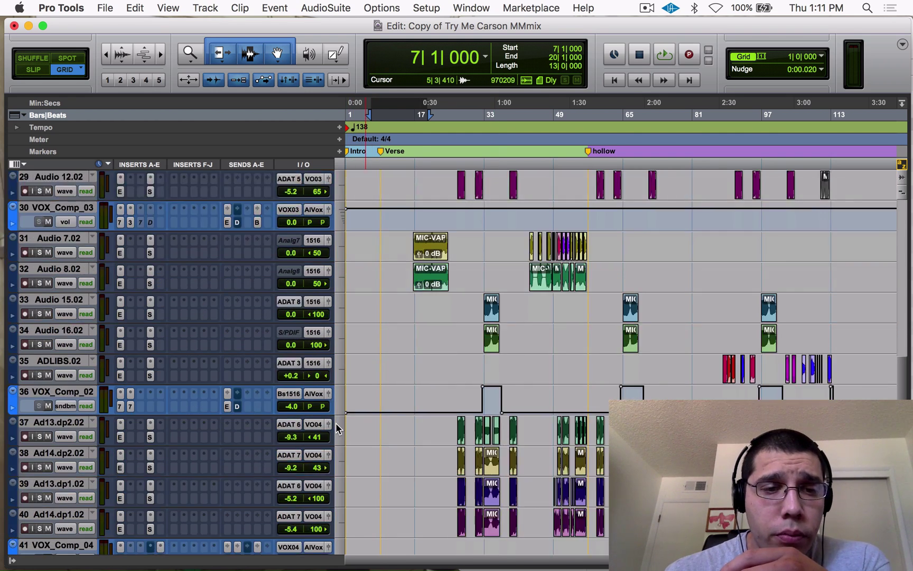
{"action": "scroll", "coordinate": [335, 423], "scroll_direction": "down", "scroll_amount": 5}
{"action": "scroll", "coordinate": [224, 255], "scroll_direction": "up", "scroll_amount": 6}
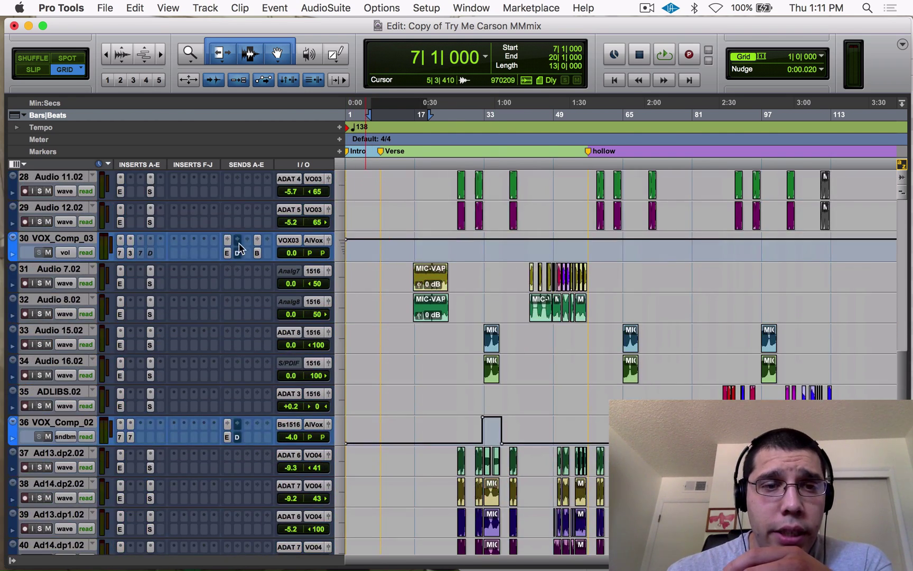
{"action": "left_click", "coordinate": [238, 253]}
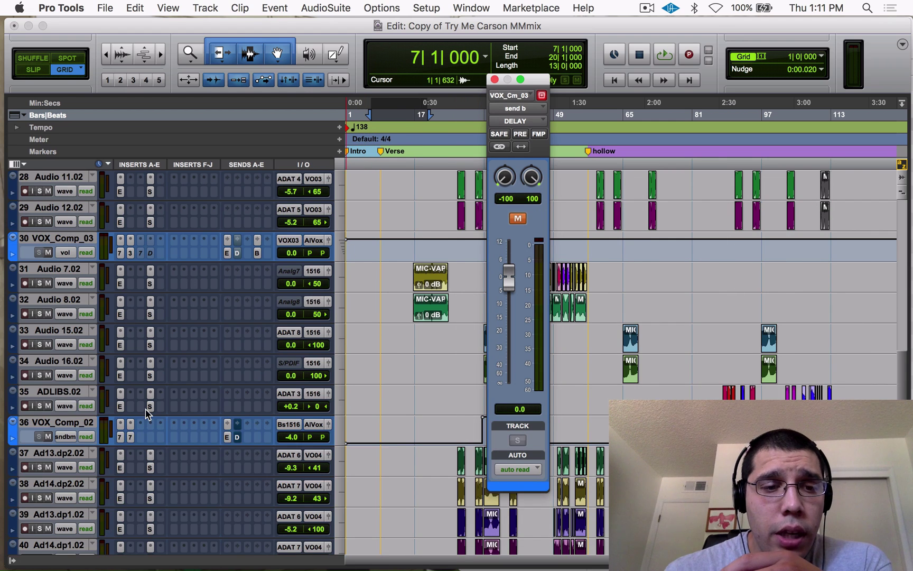
Step: Inspect Mod Delay III and EQ3 7-Band on the Delay track, moving the EQ window clear of the track controls
{"action": "scroll", "coordinate": [147, 413], "scroll_direction": "down", "scroll_amount": 12}
{"action": "scroll", "coordinate": [147, 326], "scroll_direction": "up", "scroll_amount": 4}
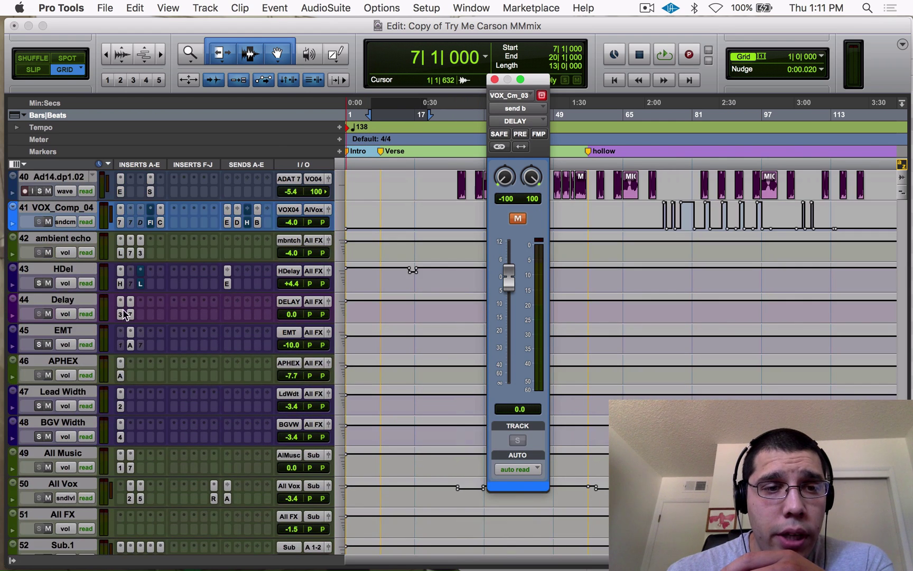
{"action": "left_click", "coordinate": [120, 315]}
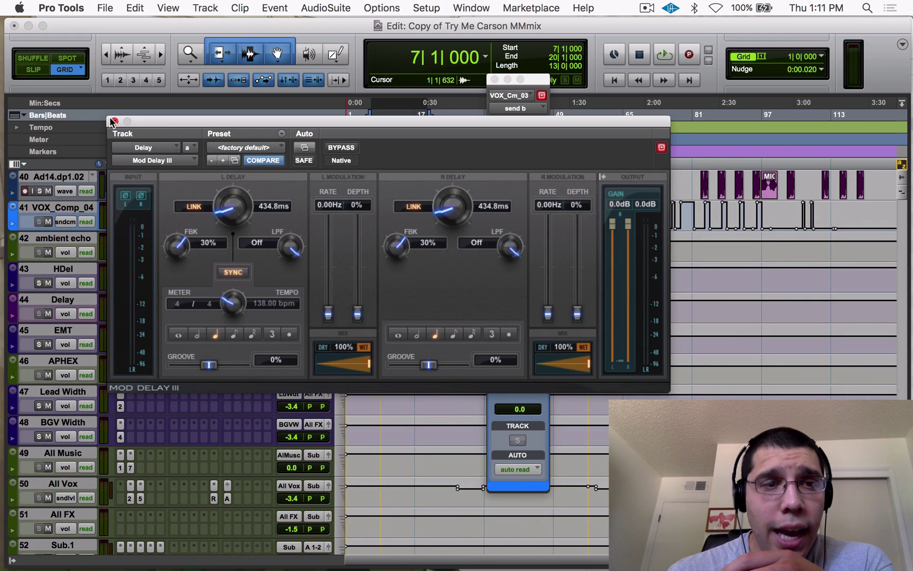
{"action": "left_click", "coordinate": [114, 122]}
{"action": "left_click", "coordinate": [131, 315]}
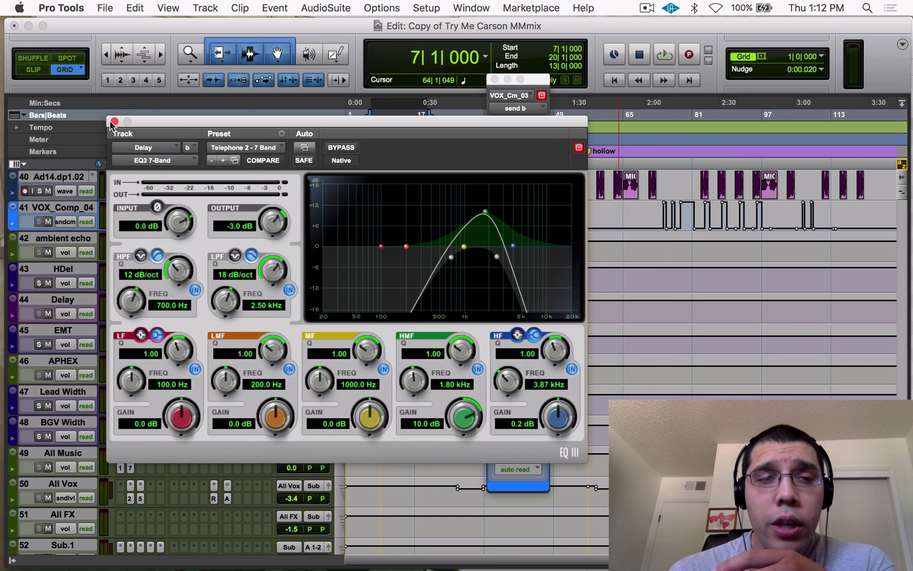
{"action": "left_click_drag", "start_coordinate": [153, 122], "coordinate": [319, 194]}
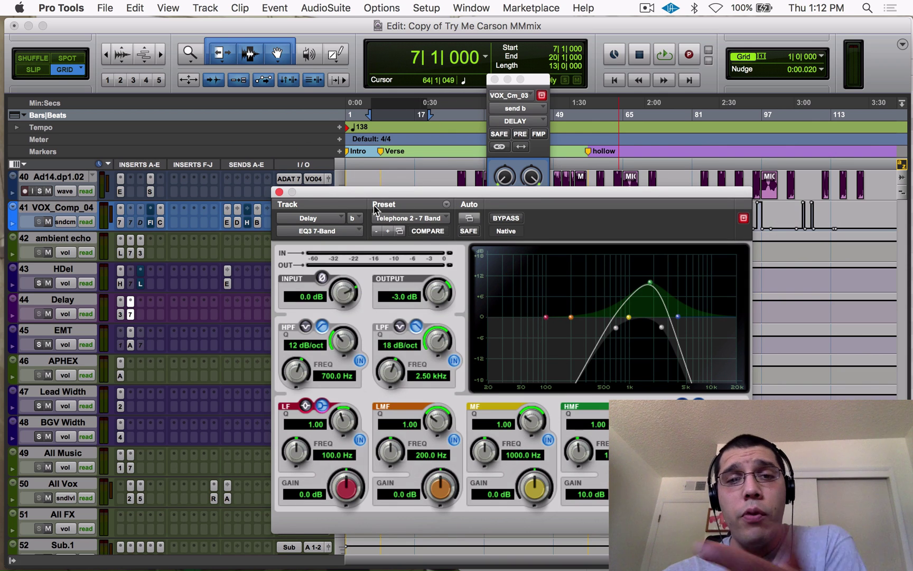
Step: Check the EQ3 7-Band Special Effects presets, keep Telephone 2 - 7 Band, and close the EQ and the VOX_Comp_03 DELAY send window
{"action": "left_click", "coordinate": [420, 218]}
{"action": "mouse_move", "coordinate": [423, 219]}
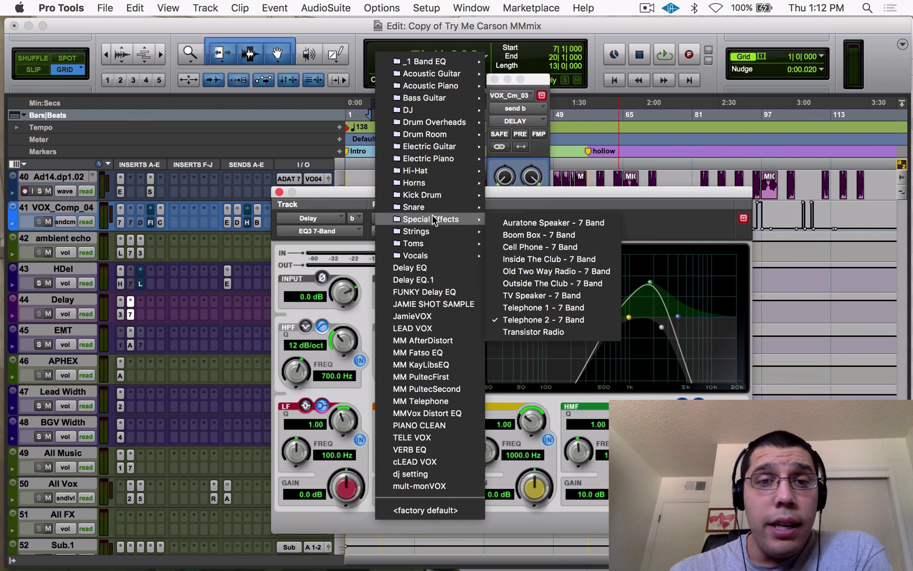
{"action": "left_click", "coordinate": [558, 321]}
{"action": "left_click", "coordinate": [278, 192]}
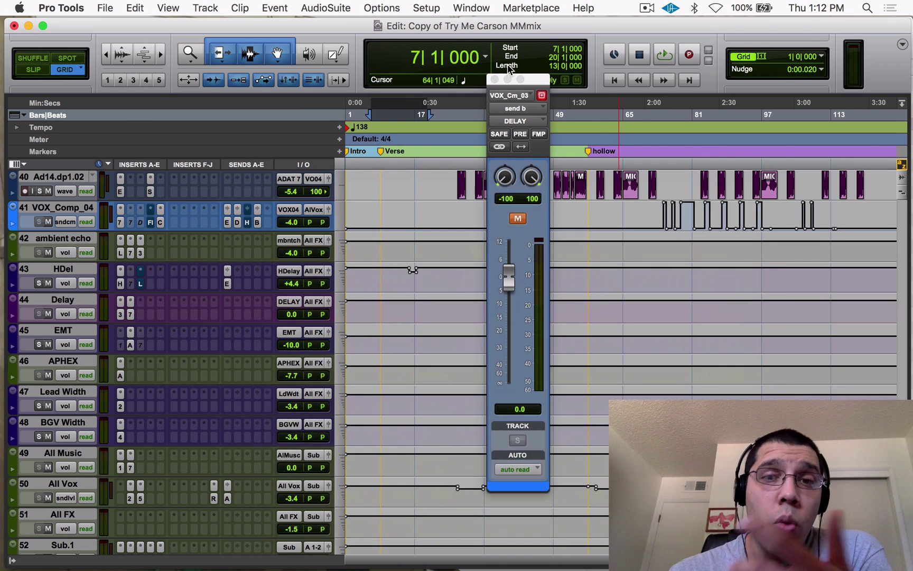
{"action": "left_click", "coordinate": [493, 80]}
Step: Play the mix twice from bar 32, at the start of the raised automation on VOX_Comp_02
{"action": "scroll", "coordinate": [446, 517], "scroll_direction": "up", "scroll_amount": 10}
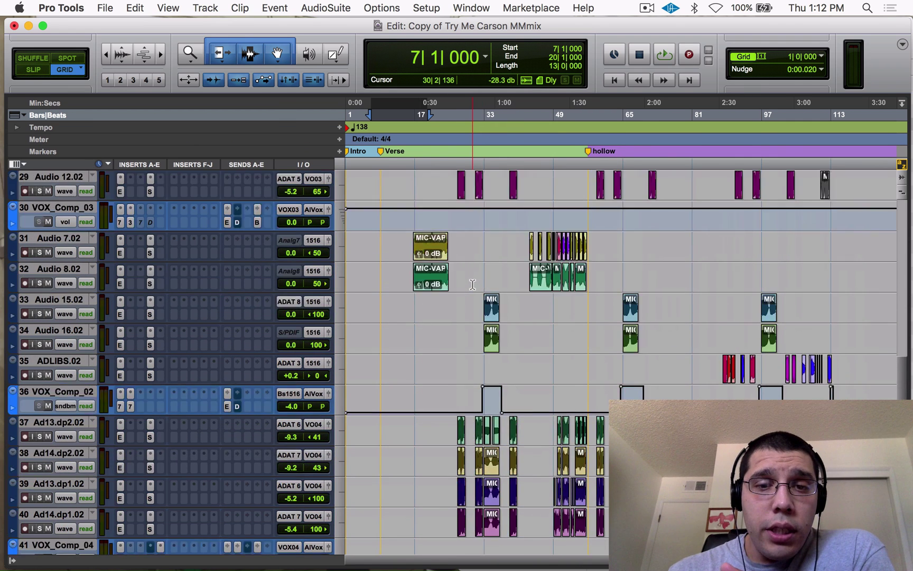
{"action": "left_click", "coordinate": [482, 463]}
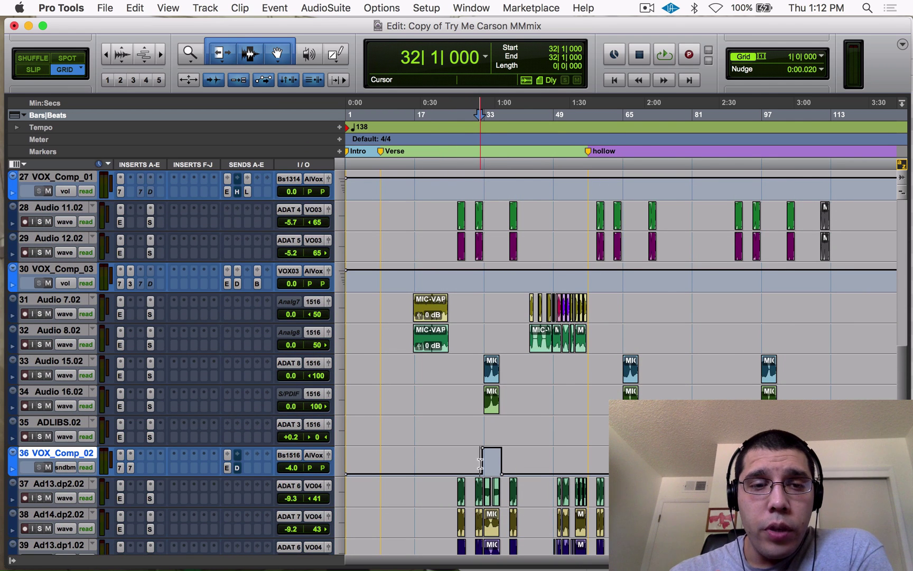
{"action": "key", "text": "space"}
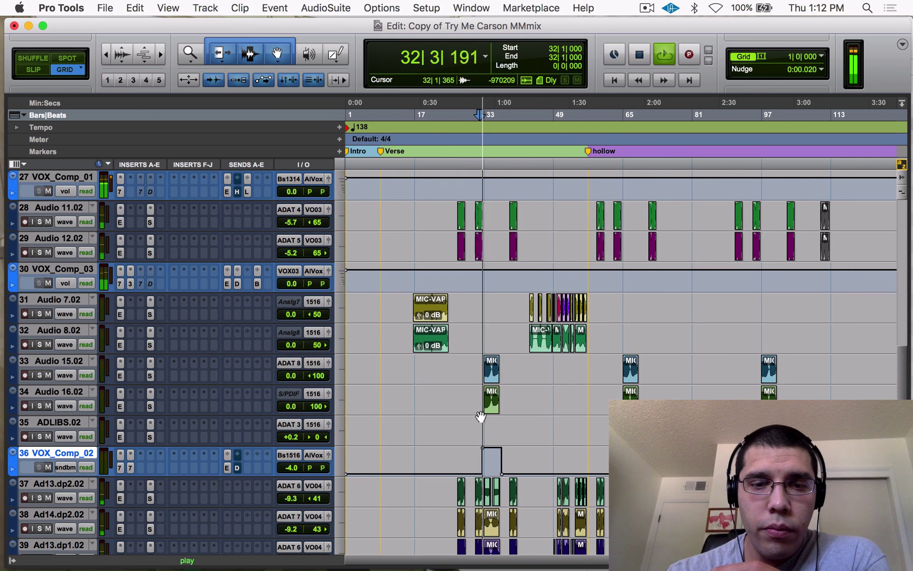
{"action": "key", "text": "space"}
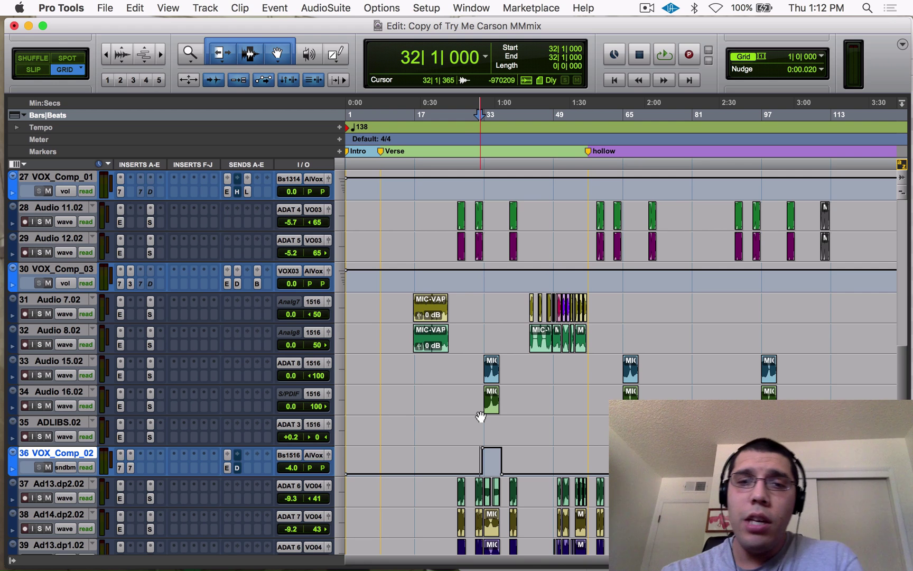
{"action": "key", "text": "space"}
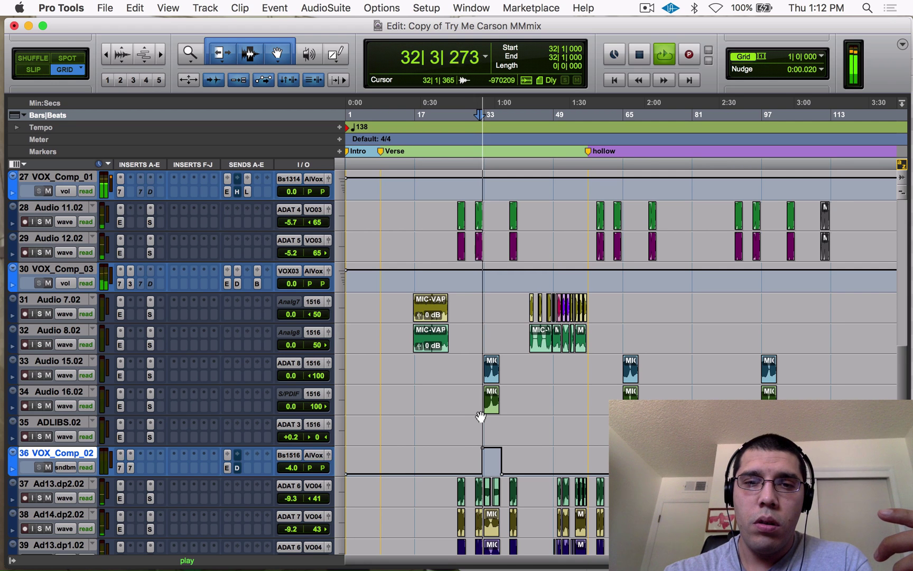
{"action": "key", "text": "space"}
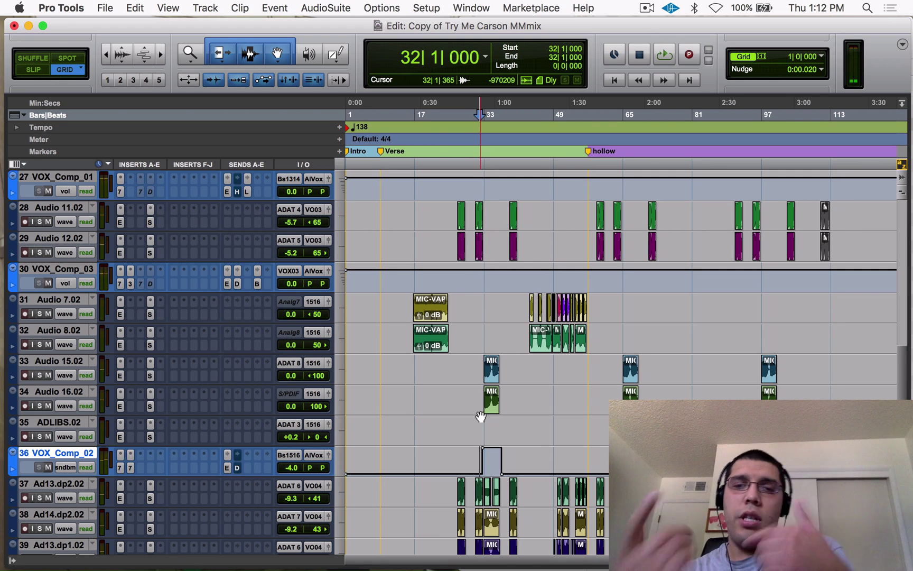
Step: Select bars 25 to 124 across the four Ad13 and Ad14 double tracks, and solo Ad13.dp2.02 and Ad14.dp2.02
{"action": "left_click_drag", "start_coordinate": [450, 213], "coordinate": [733, 250]}
{"action": "scroll", "coordinate": [513, 349], "scroll_direction": "down", "scroll_amount": 3}
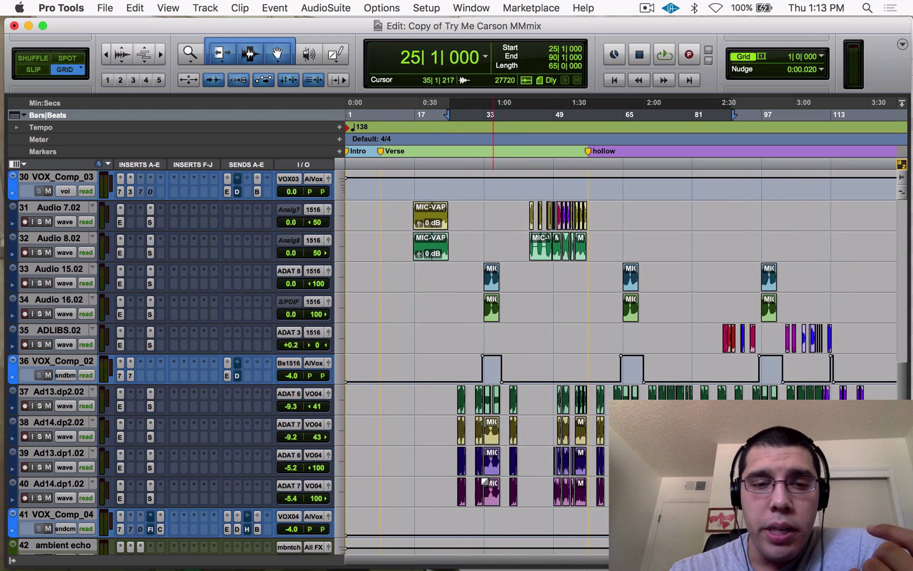
{"action": "scroll", "coordinate": [483, 481], "scroll_direction": "down", "scroll_amount": 4}
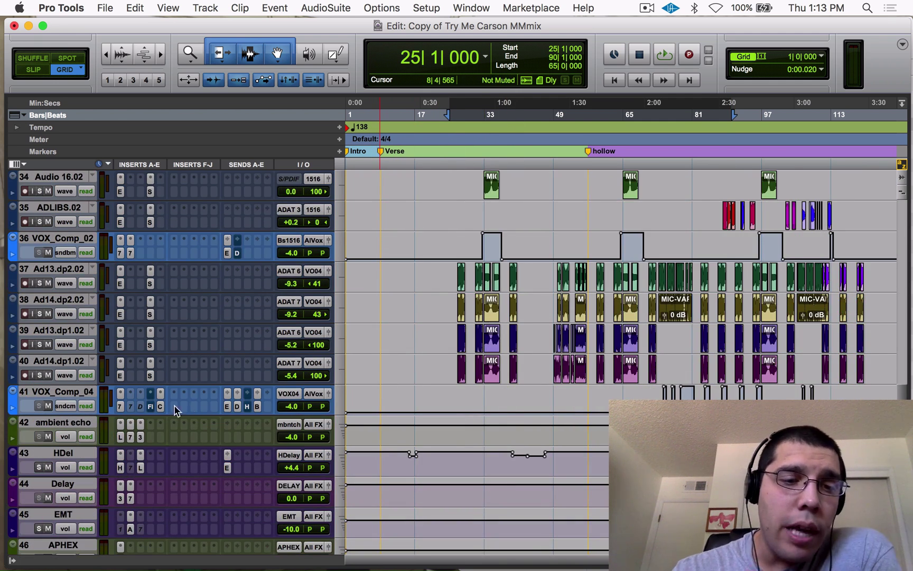
{"action": "left_click_drag", "start_coordinate": [447, 280], "coordinate": [881, 328]}
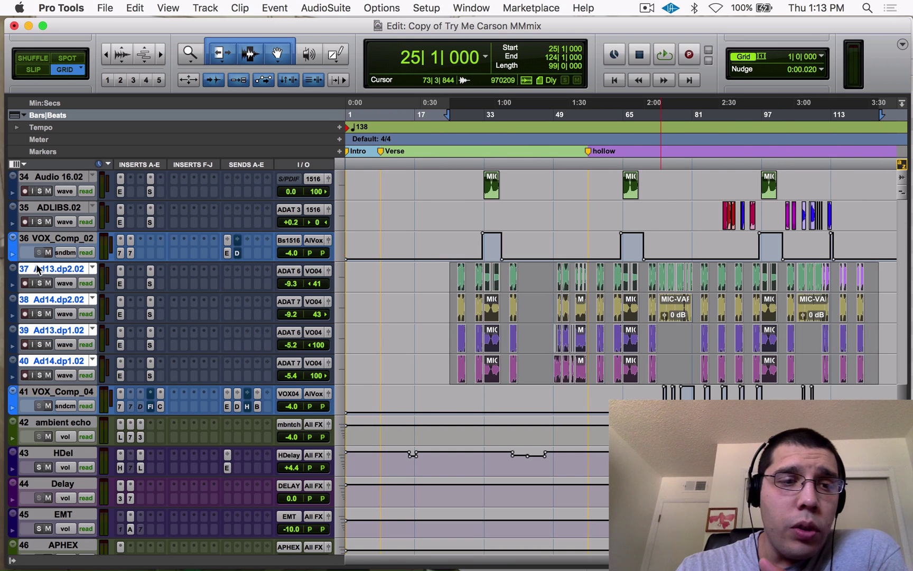
{"action": "left_click", "coordinate": [40, 283]}
{"action": "left_click", "coordinate": [39, 314]}
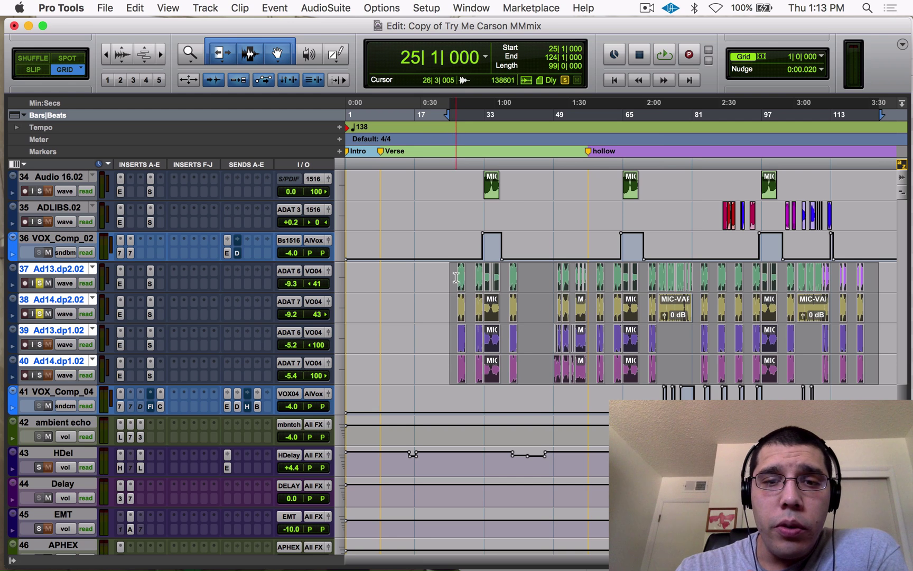
Step: Listen to short passages of the soloed Ad13.dp2.02 and Ad14.dp2.02 doubles from bars 27, 34, 39 and 73
{"action": "left_click", "coordinate": [457, 277]}
{"action": "key", "text": "space"}
{"action": "key", "text": "space"}
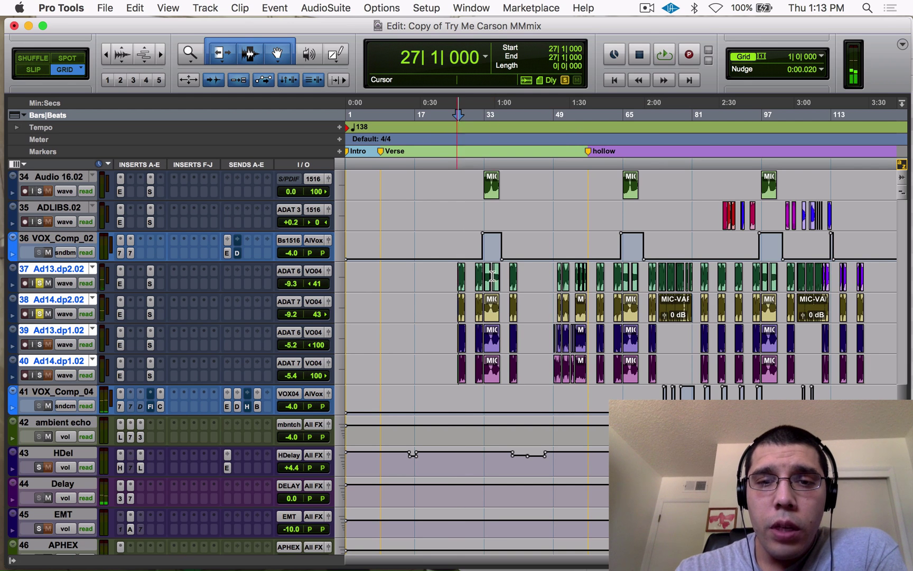
{"action": "left_click", "coordinate": [487, 275]}
{"action": "key", "text": "space"}
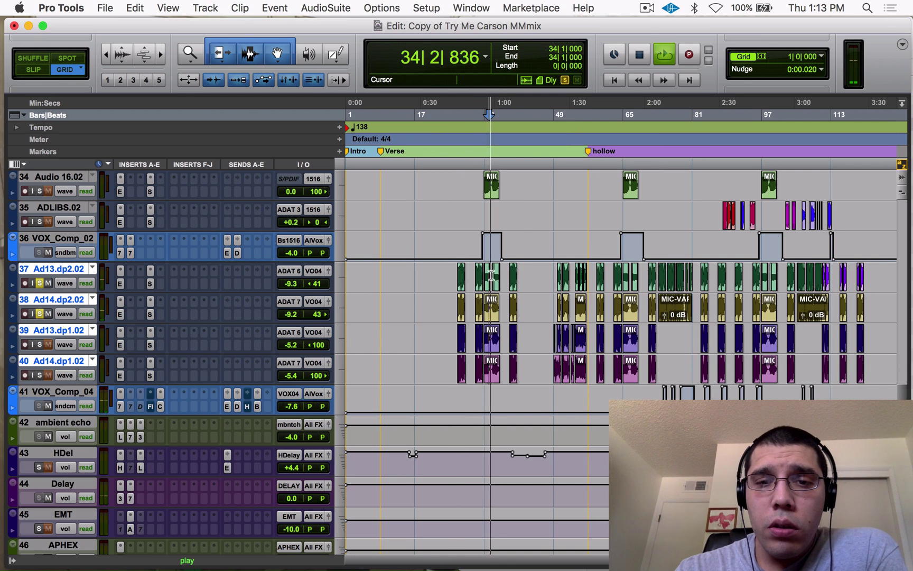
{"action": "key", "text": "space"}
{"action": "left_click", "coordinate": [511, 275]}
{"action": "key", "text": "space"}
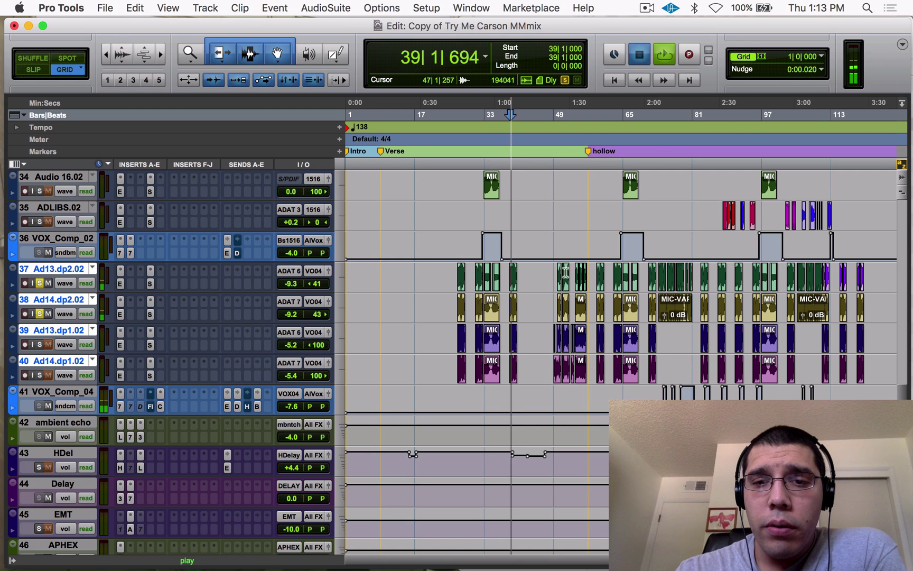
{"action": "key", "text": "space"}
{"action": "left_click", "coordinate": [658, 273]}
{"action": "key", "text": "space"}
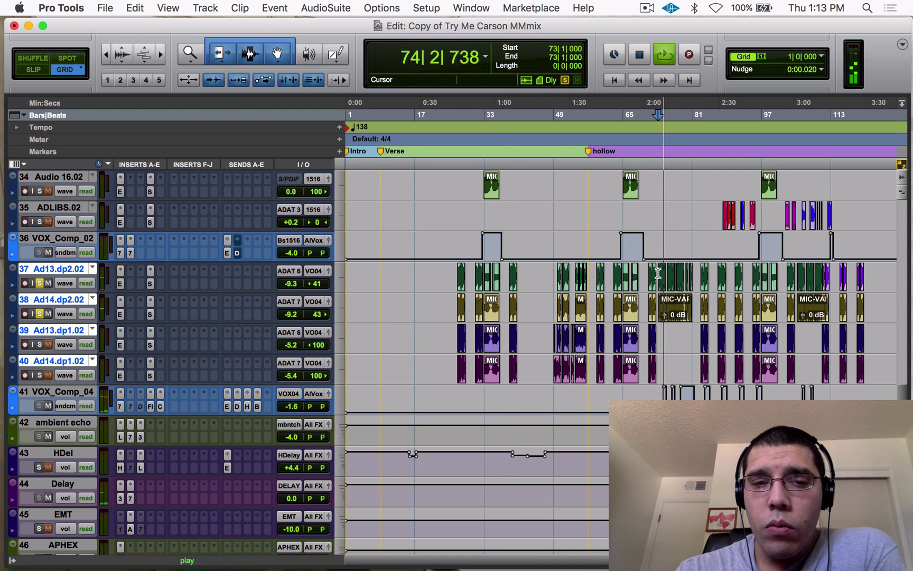
{"action": "key", "text": "space"}
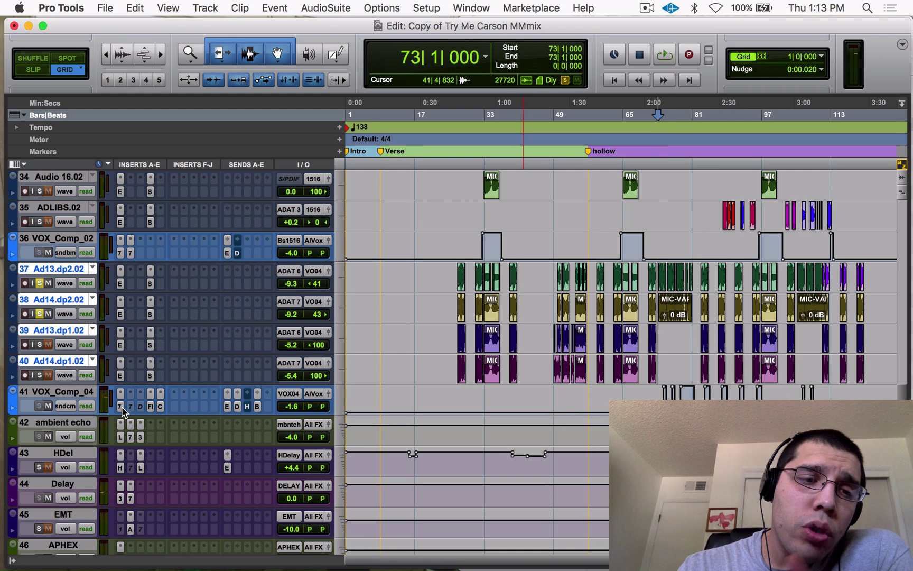
Step: Inspect the SSLChannel inserts on the Ad13 and Ad14 double tracks and close the plug-in window
{"action": "left_click", "coordinate": [150, 271]}
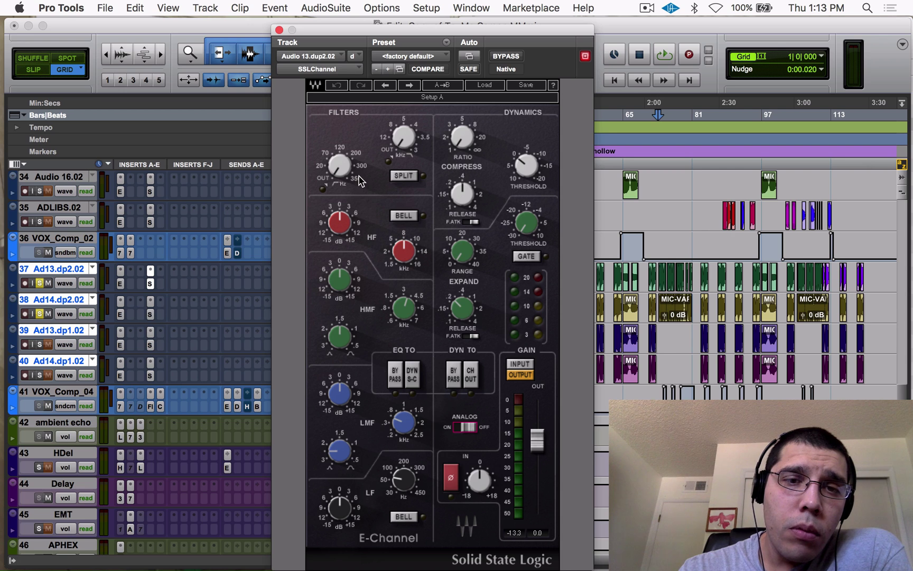
{"action": "left_click", "coordinate": [151, 315]}
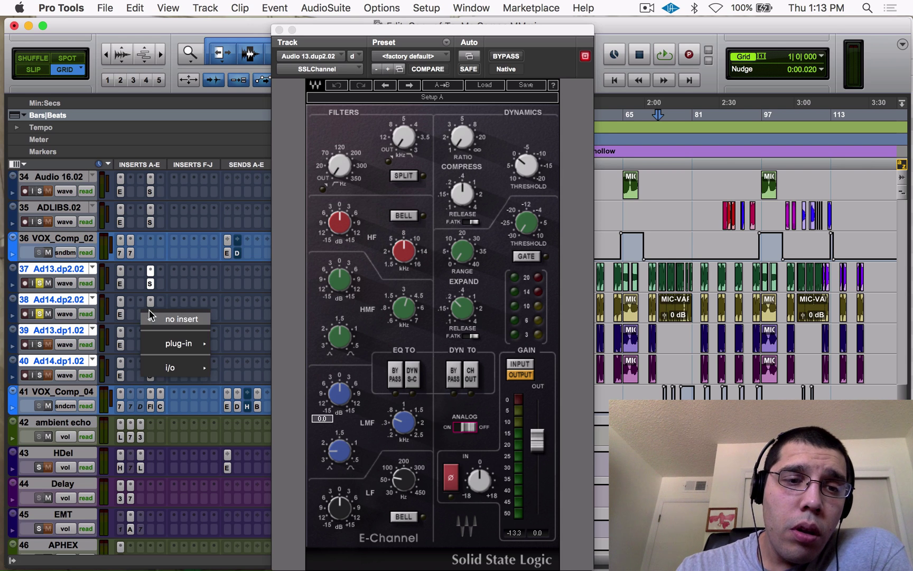
{"action": "left_click", "coordinate": [151, 316]}
{"action": "left_click", "coordinate": [150, 332]}
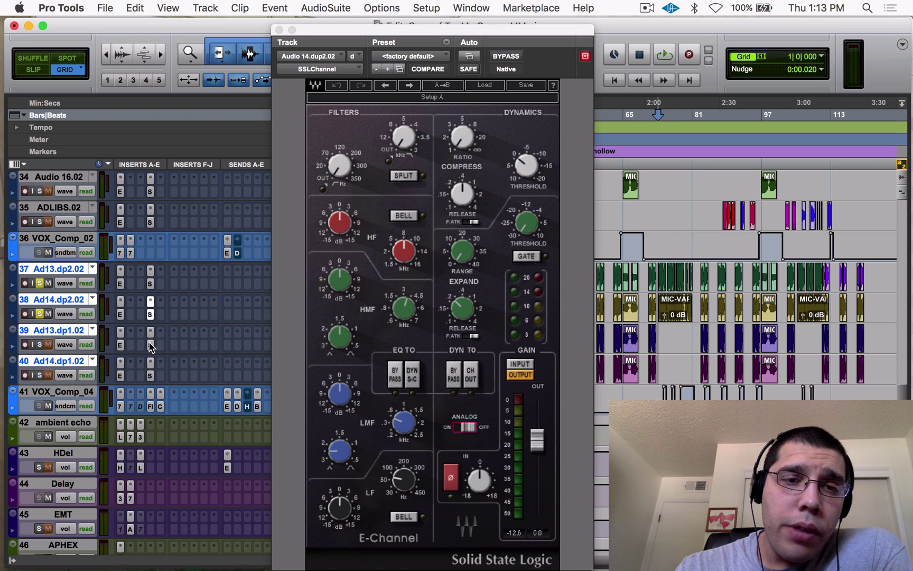
{"action": "left_click", "coordinate": [150, 376]}
{"action": "left_click", "coordinate": [151, 377]}
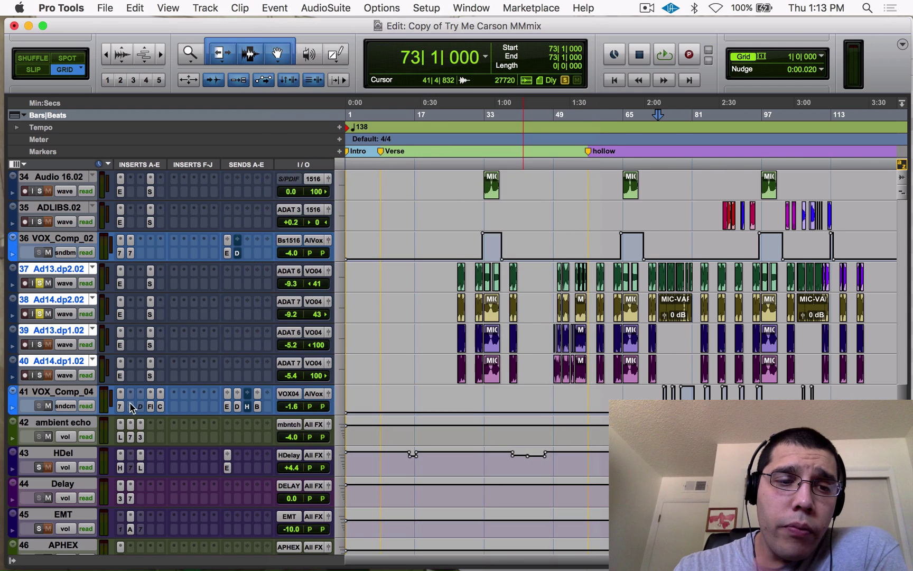
Step: Inspect the CLA-76, AIR Flanger and CLA Vocals inserts on VOX_Comp_04, and close the plug-in window
{"action": "left_click", "coordinate": [121, 406]}
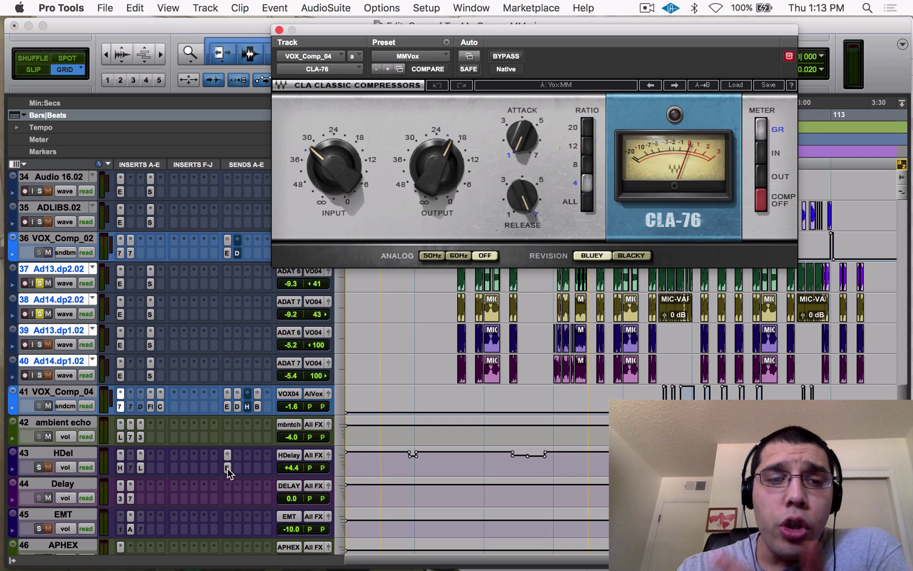
{"action": "left_click", "coordinate": [153, 408]}
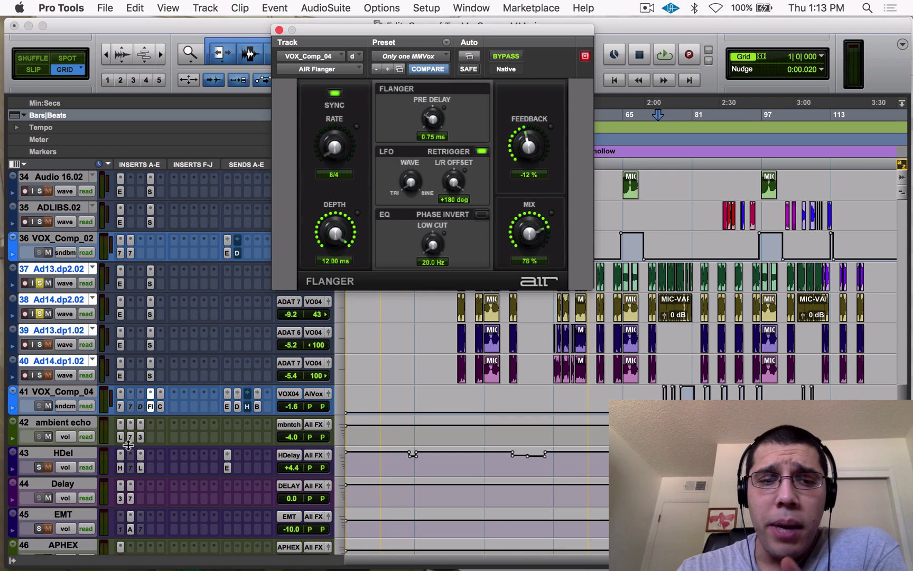
{"action": "left_click", "coordinate": [161, 406]}
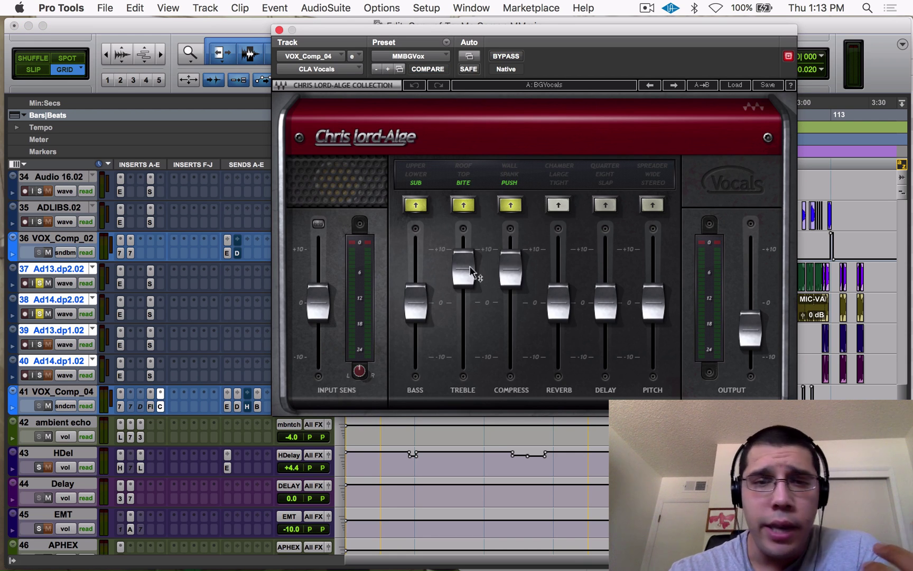
{"action": "left_click", "coordinate": [279, 30]}
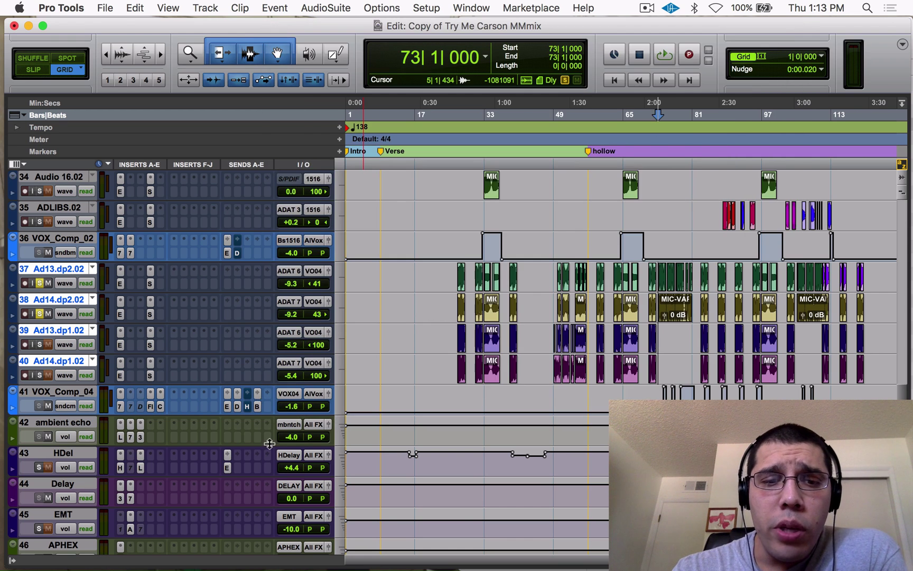
Step: Check the EMT, delay and BGV Width sends of VOX_Comp_04, and open the Lead Width send of VOX_Comp_01
{"action": "left_click", "coordinate": [236, 406]}
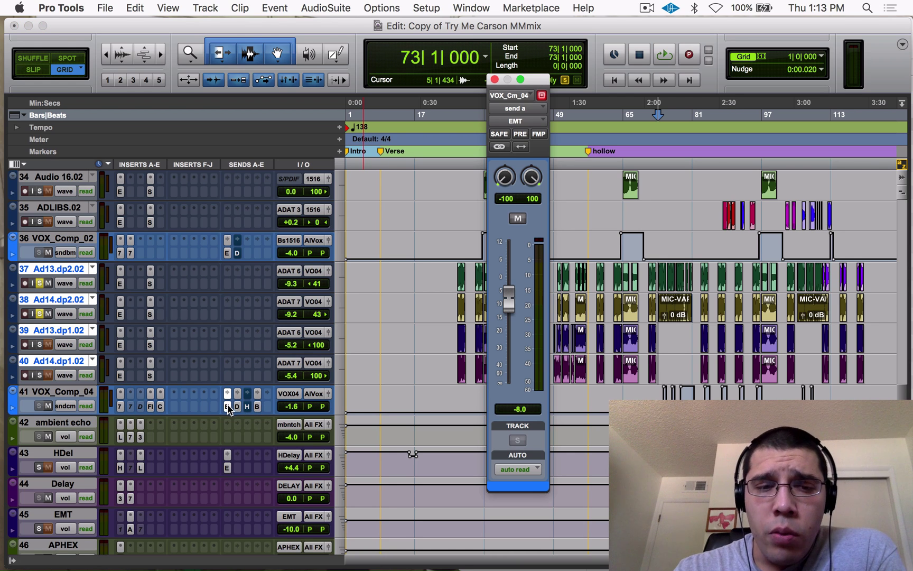
{"action": "left_click", "coordinate": [238, 407]}
{"action": "left_click", "coordinate": [258, 406]}
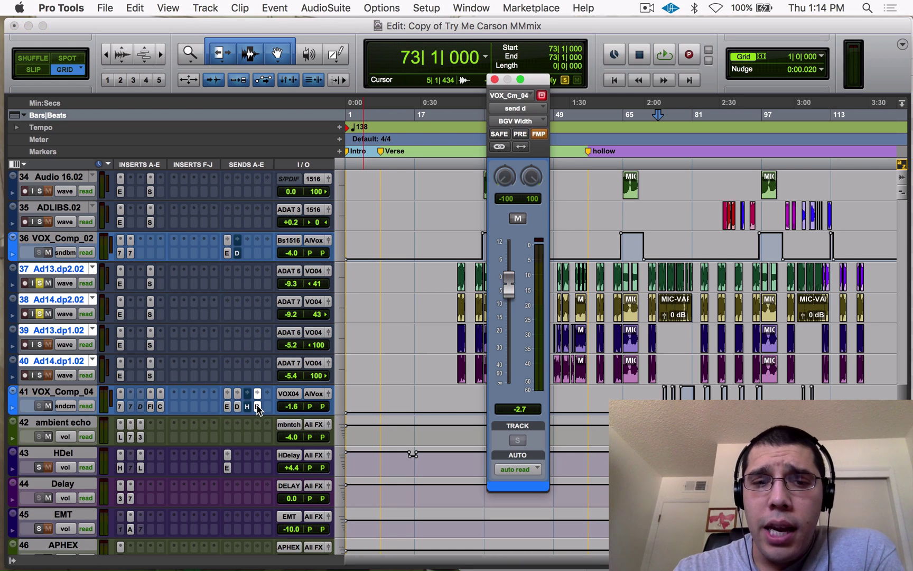
{"action": "scroll", "coordinate": [260, 410], "scroll_direction": "up", "scroll_amount": 5}
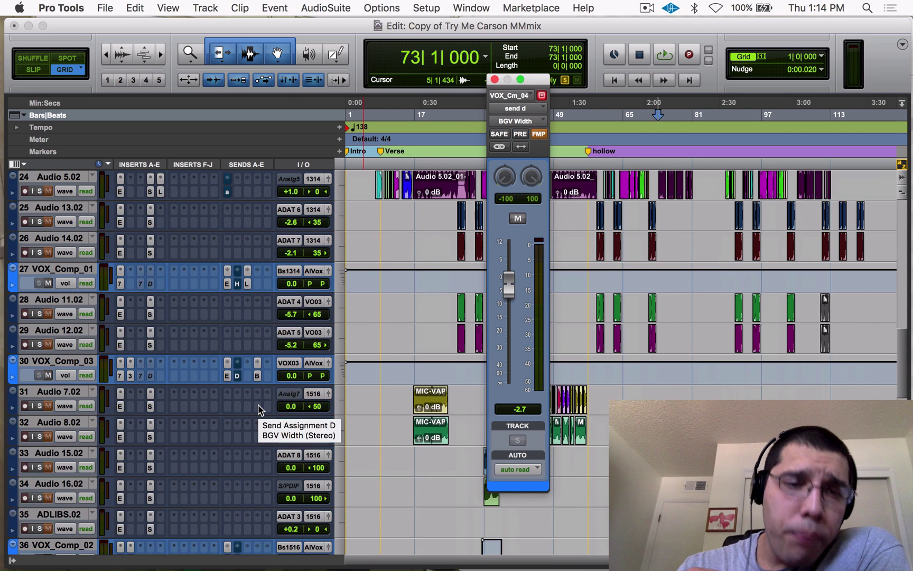
{"action": "left_click", "coordinate": [247, 283]}
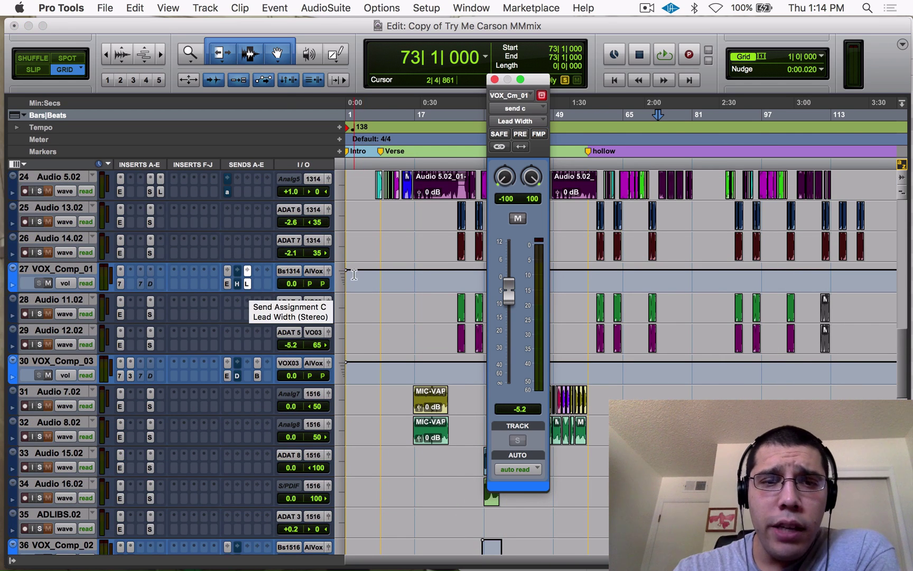
Step: Select bars 7 to 26 on the Audio 13.02 track and clear the solo on the Ad14.dp2.02 double
{"action": "scroll", "coordinate": [354, 275], "scroll_direction": "up", "scroll_amount": 1}
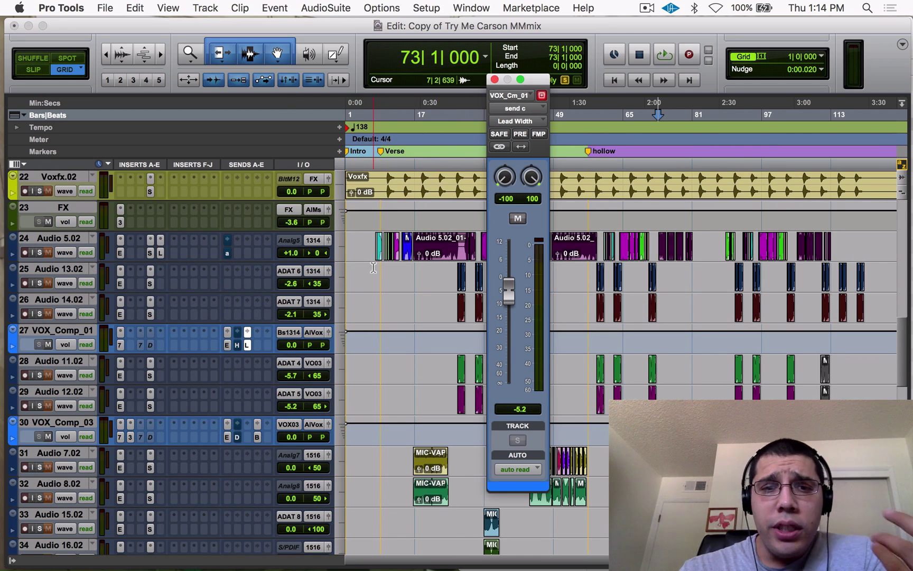
{"action": "left_click_drag", "start_coordinate": [372, 275], "coordinate": [451, 276]}
{"action": "scroll", "coordinate": [103, 434], "scroll_direction": "down", "scroll_amount": 8}
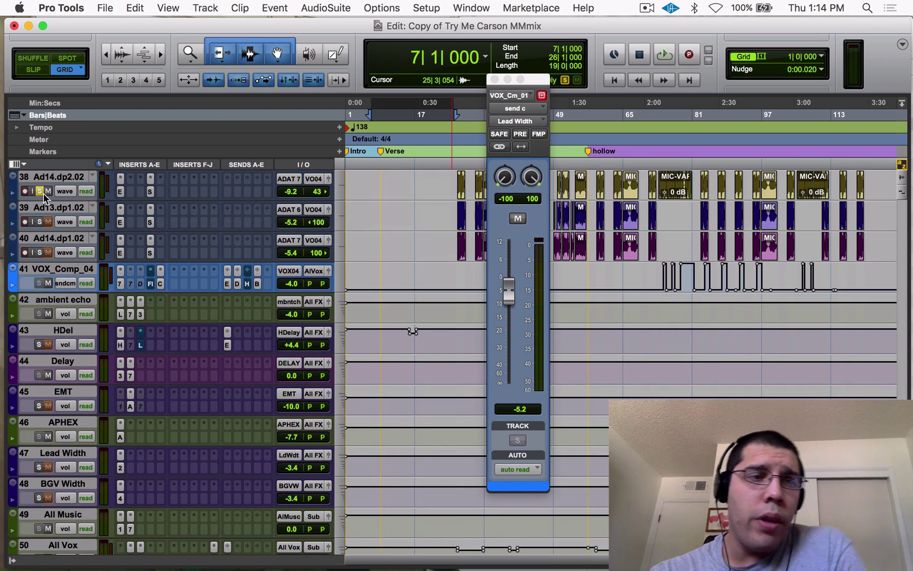
{"action": "left_click", "coordinate": [40, 193]}
Step: Open Doubler2 on the Lead Width track, and arrange its window and the VOX_Comp_01 send so the track controls stay accessible
{"action": "scroll", "coordinate": [115, 439], "scroll_direction": "down", "scroll_amount": 3}
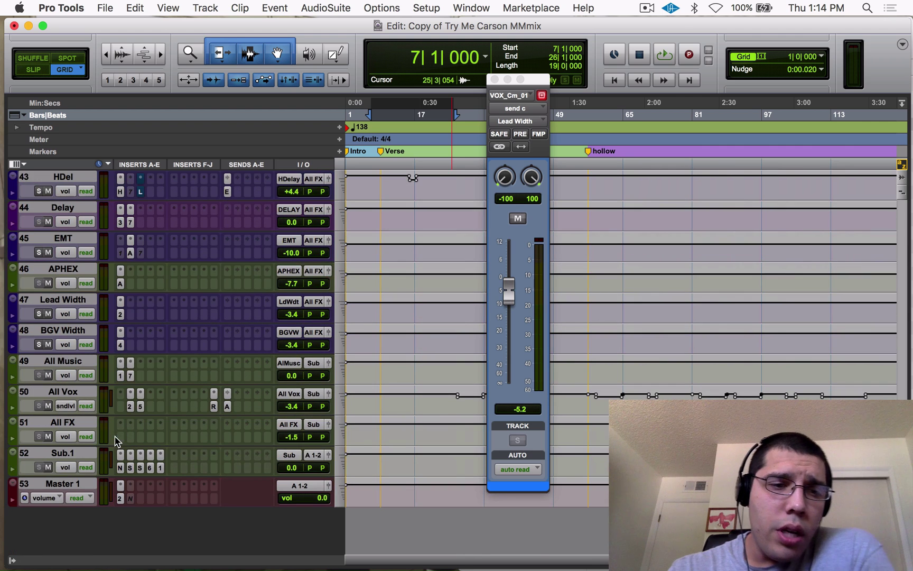
{"action": "left_click", "coordinate": [120, 315]}
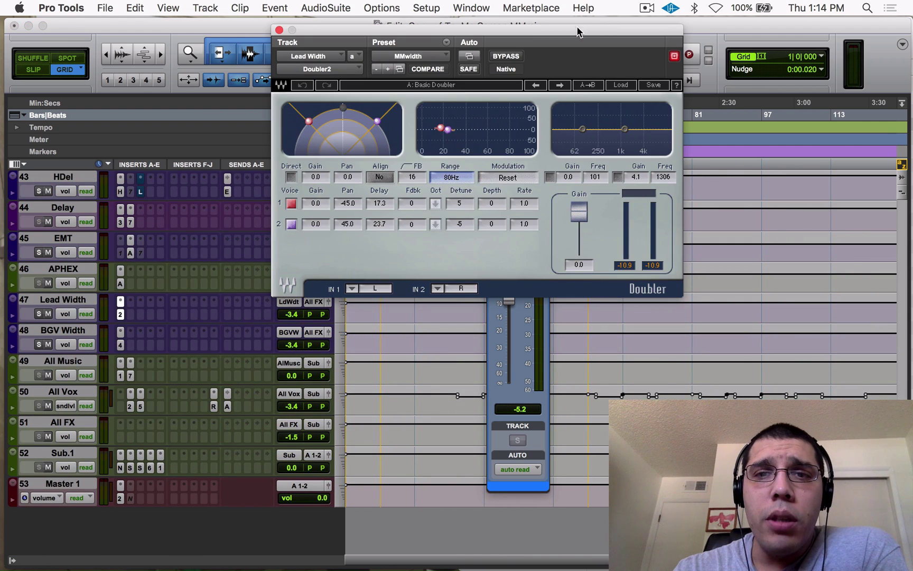
{"action": "left_click_drag", "start_coordinate": [577, 32], "coordinate": [346, 176]}
{"action": "left_click_drag", "start_coordinate": [539, 65], "coordinate": [644, 64]}
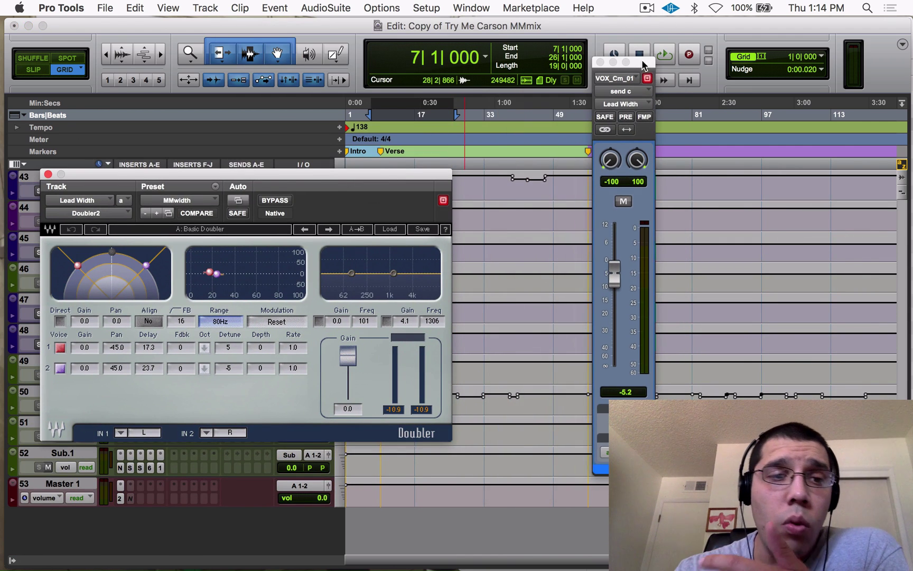
{"action": "left_click_drag", "start_coordinate": [246, 180], "coordinate": [313, 175]}
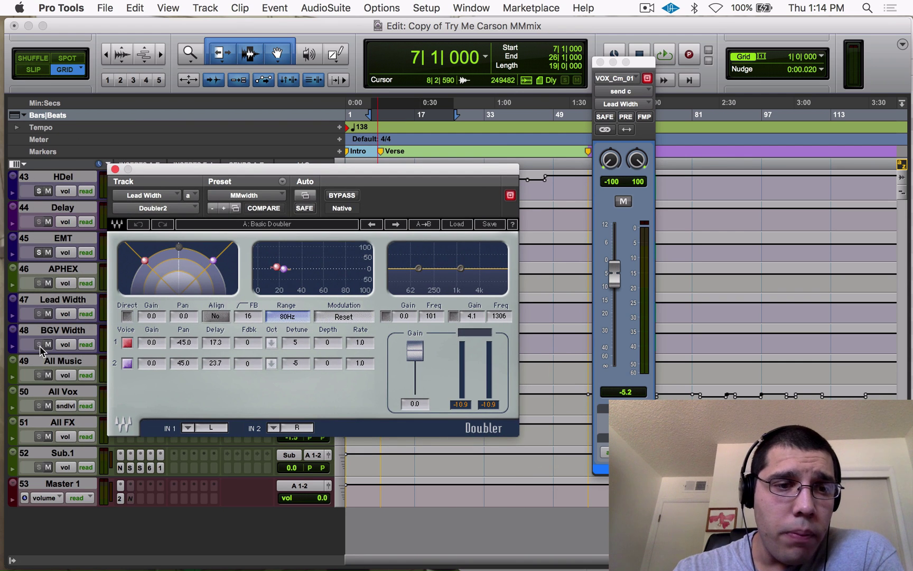
Step: Solo the Audio 5.02 lead vocal track, and rearrange the Doubler2 window around the track controls
{"action": "scroll", "coordinate": [40, 347], "scroll_direction": "up", "scroll_amount": 15}
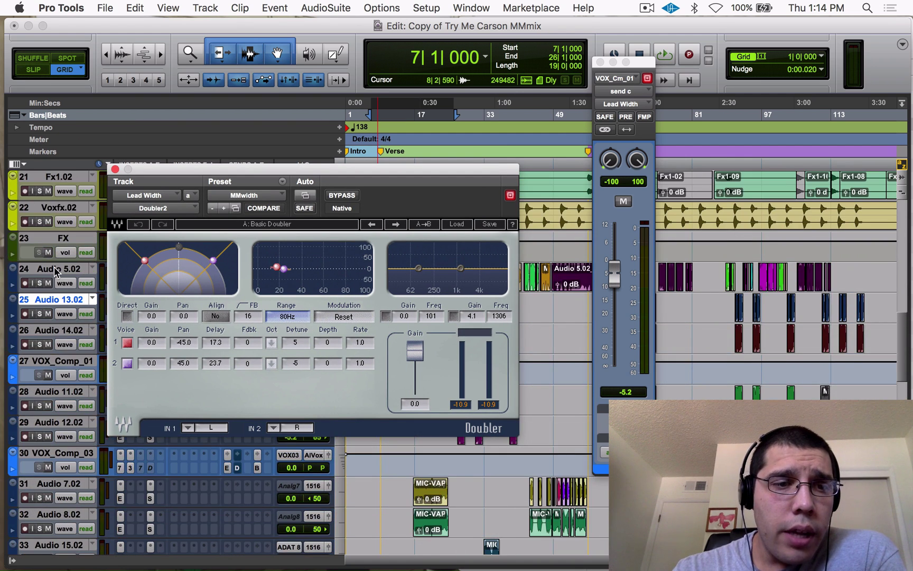
{"action": "left_click_drag", "start_coordinate": [306, 169], "coordinate": [311, 303]}
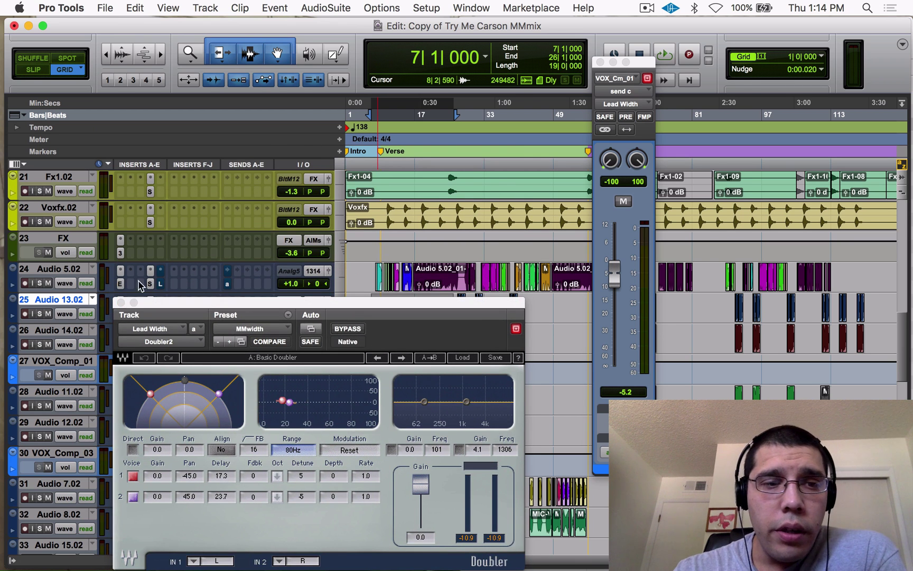
{"action": "left_click", "coordinate": [40, 283]}
{"action": "left_click_drag", "start_coordinate": [241, 303], "coordinate": [203, 166]}
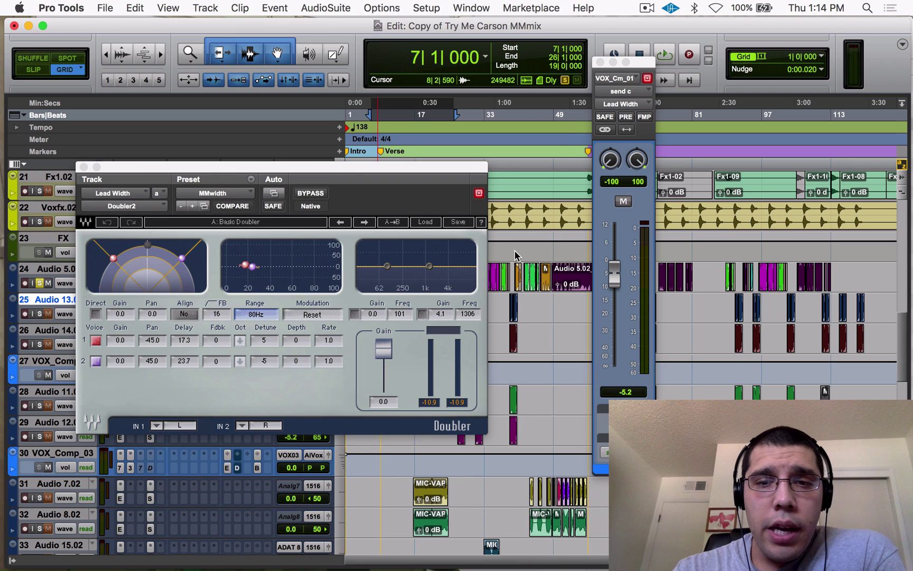
Step: Play the soloed lead vocal from bar 7 and compare it with the Lead Width send muted and unmuted
{"action": "key", "text": "space"}
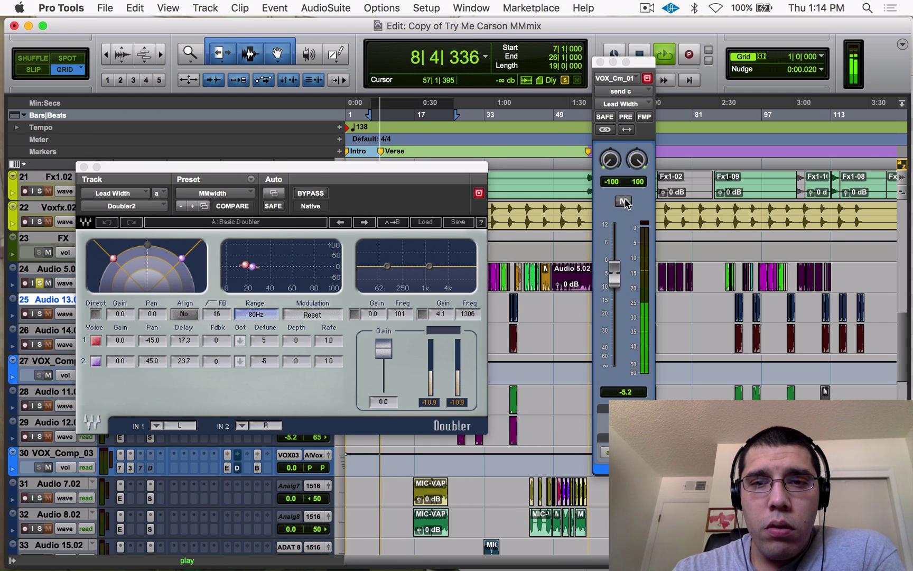
{"action": "key", "text": "space"}
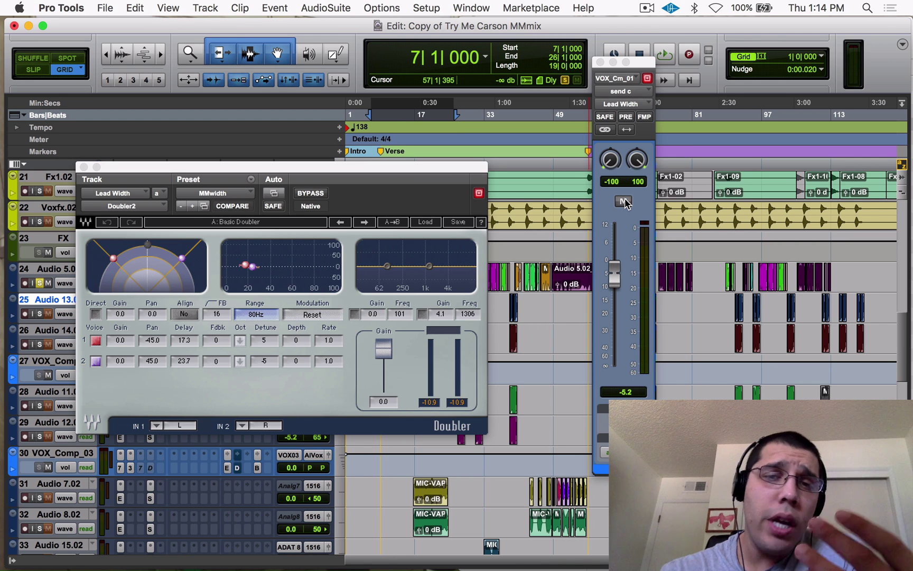
{"action": "key", "text": "space"}
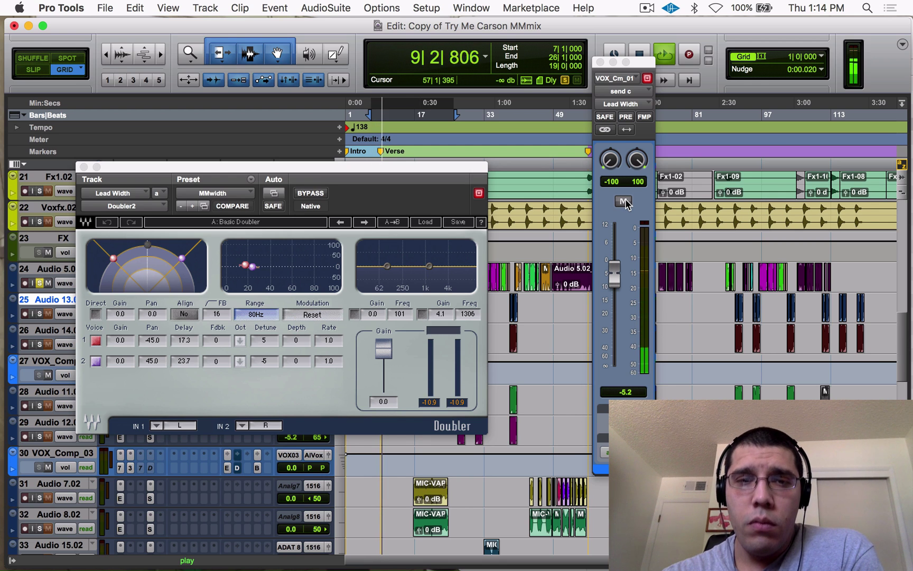
{"action": "left_click", "coordinate": [623, 202]}
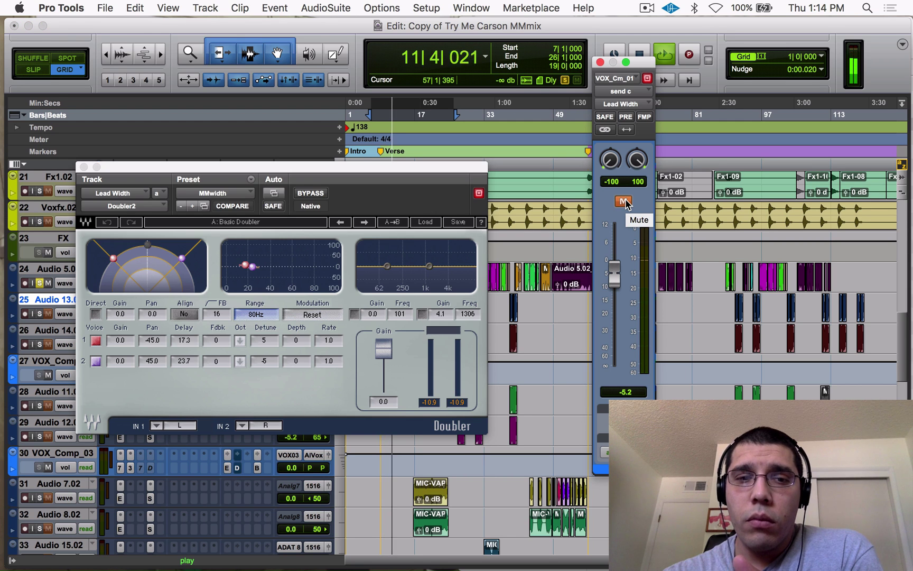
{"action": "left_click", "coordinate": [623, 202]}
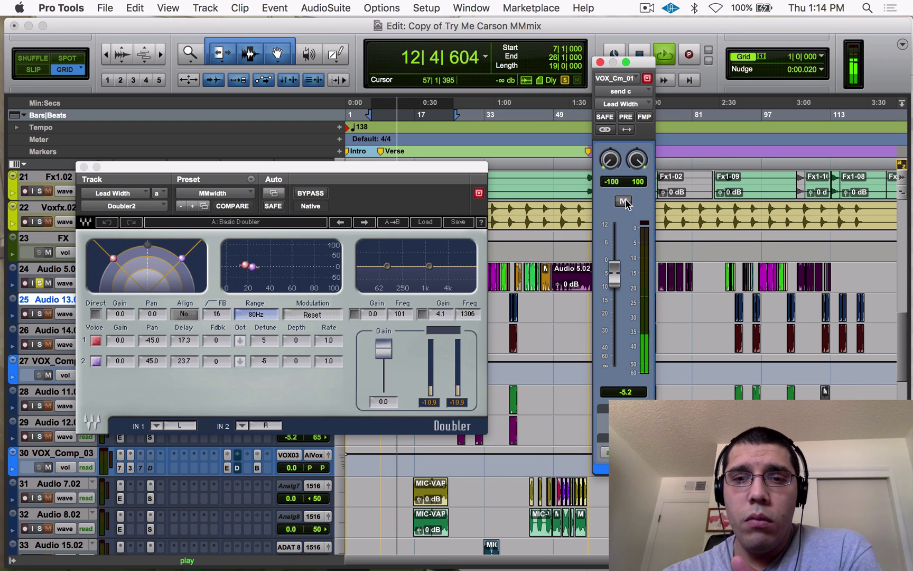
{"action": "key", "text": "space"}
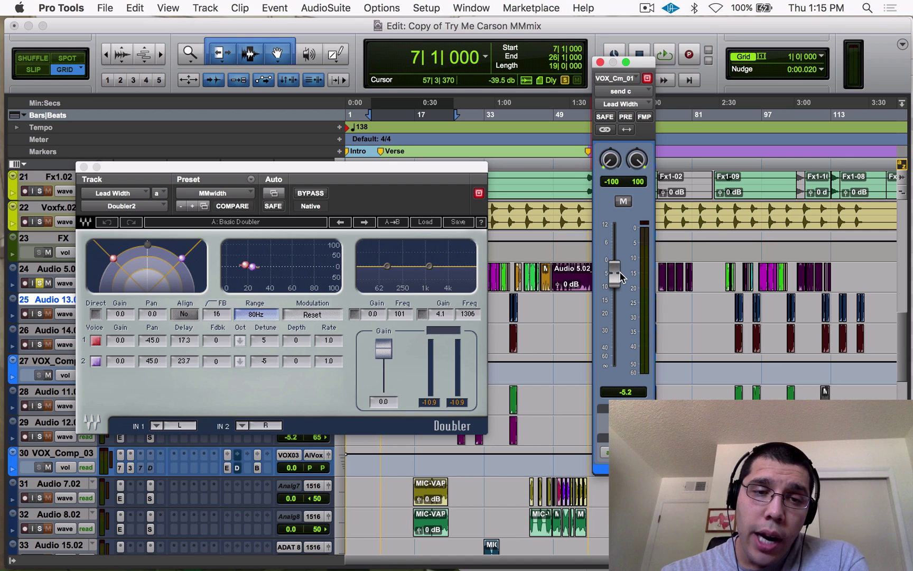
Step: Audition the VOX_Comp_01 Lead Width send at +6.5 dB, and bring it down to -5.4 dB during playback
{"action": "left_click_drag", "start_coordinate": [622, 278], "coordinate": [623, 245]}
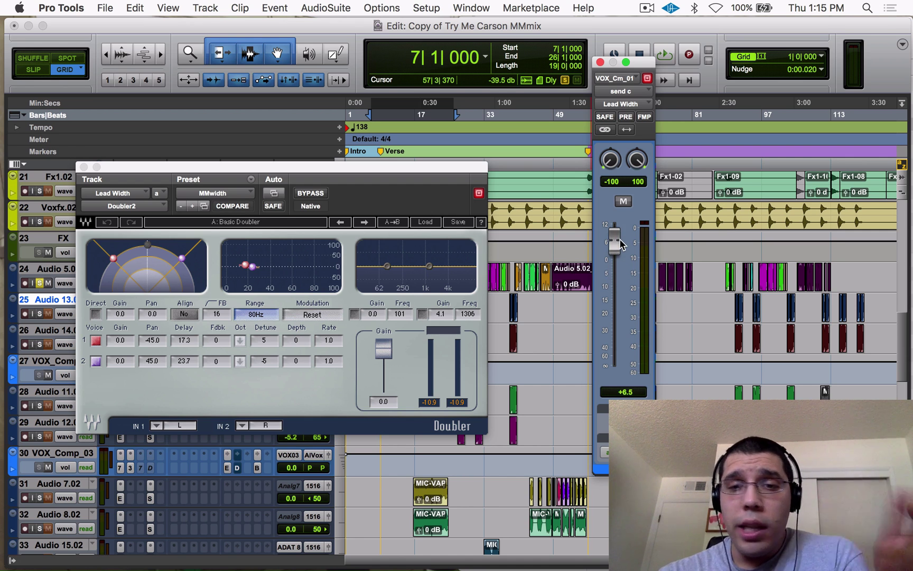
{"action": "key", "text": "space"}
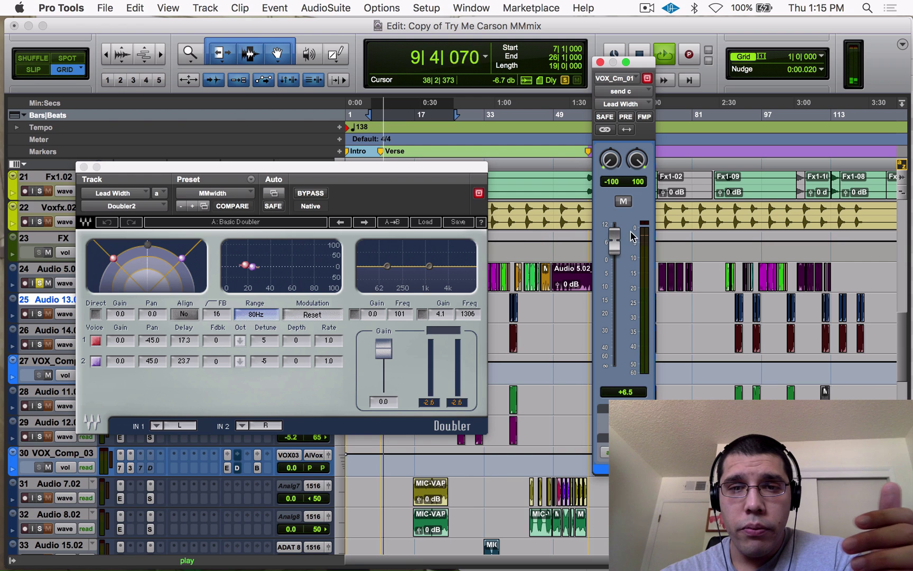
{"action": "left_click_drag", "start_coordinate": [617, 246], "coordinate": [617, 277]}
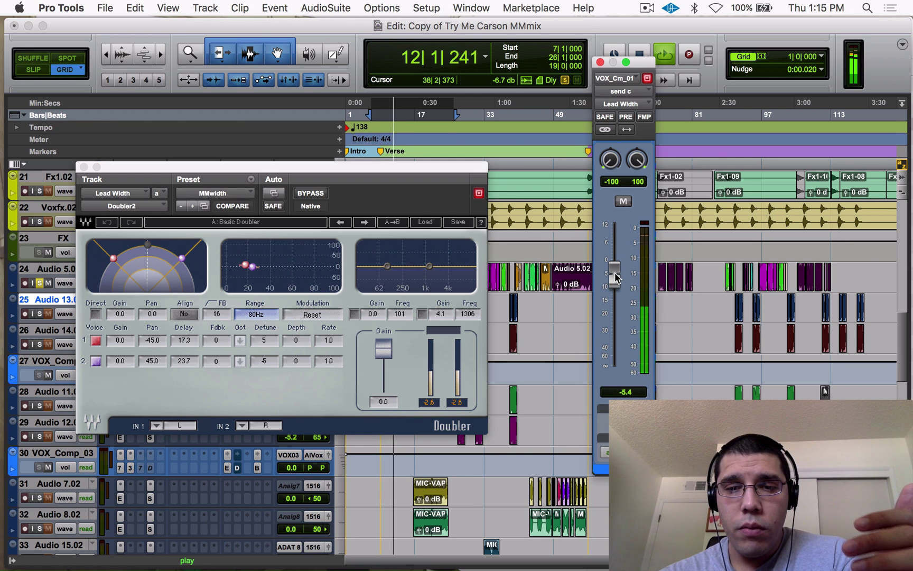
{"action": "key", "text": "space"}
Step: Close the Doubler2 window and clear the solo on Audio 5.02
{"action": "left_click", "coordinate": [84, 167]}
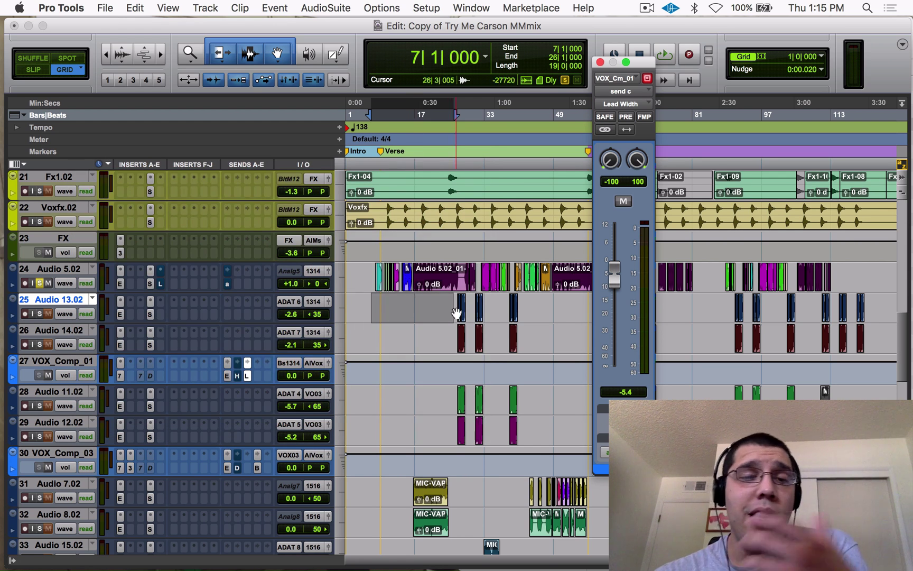
{"action": "left_click", "coordinate": [40, 282]}
Step: Open the BGV Width send of VOX_Comp_03, and select bars 26 to 42 on Audio 11.02 and Audio 12.02 for soloed listening
{"action": "scroll", "coordinate": [385, 418], "scroll_direction": "down", "scroll_amount": 10}
{"action": "scroll", "coordinate": [385, 418], "scroll_direction": "up", "scroll_amount": 14}
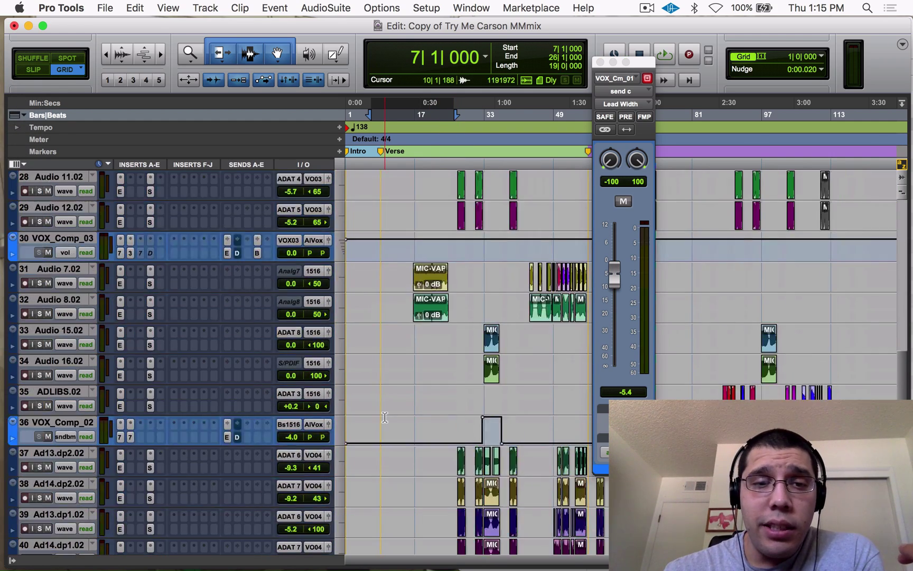
{"action": "left_click", "coordinate": [257, 407]}
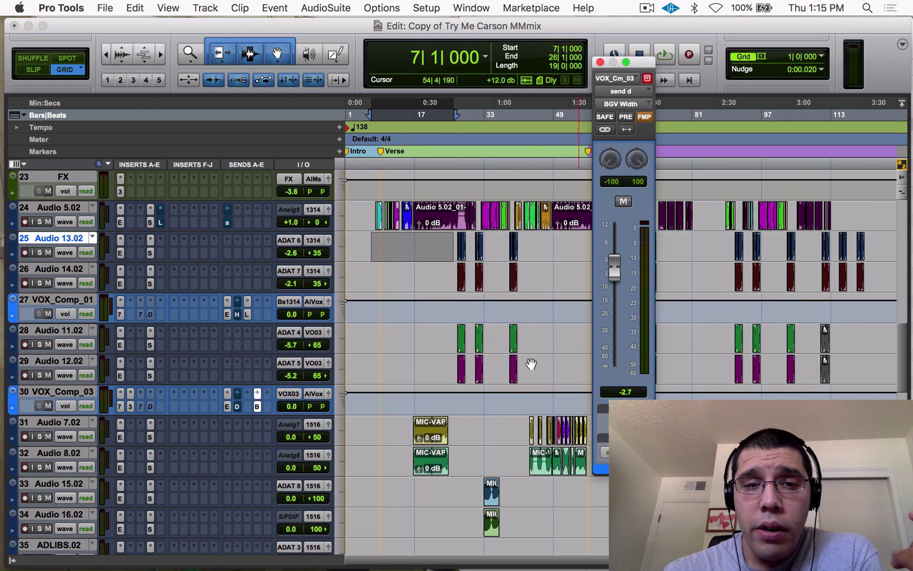
{"action": "left_click_drag", "start_coordinate": [450, 332], "coordinate": [525, 371]}
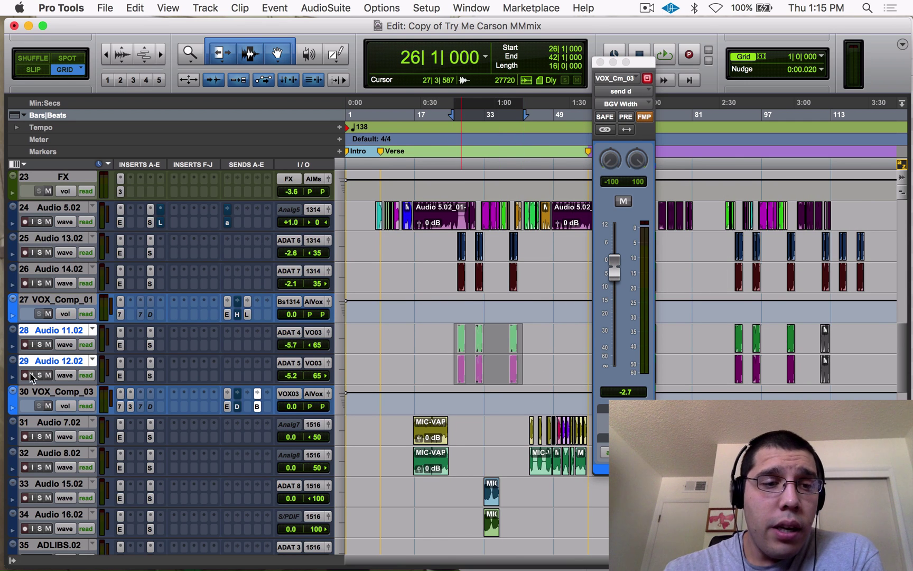
Step: Inspect the Doubler4 insert on the BGV Width track, and close its window
{"action": "scroll", "coordinate": [231, 407], "scroll_direction": "down", "scroll_amount": 15}
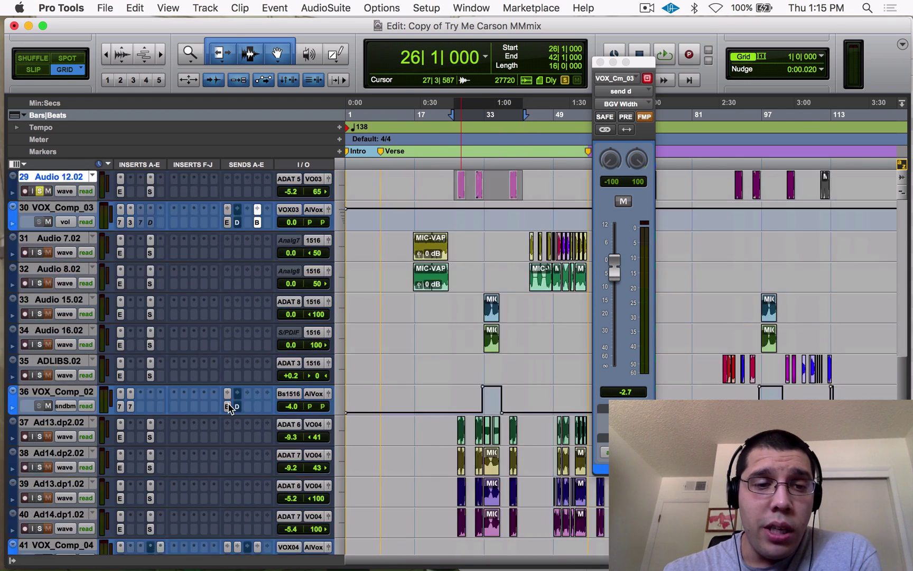
{"action": "left_click", "coordinate": [121, 346]}
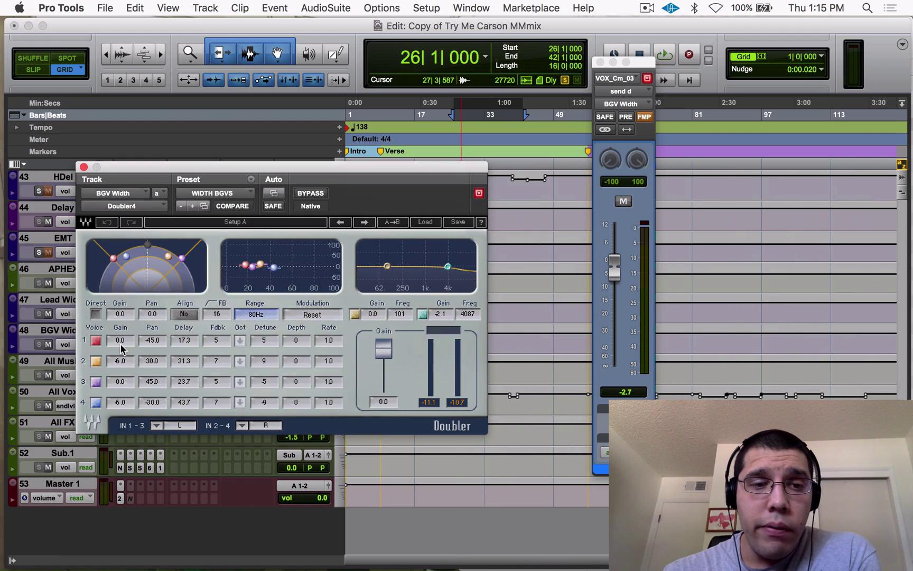
{"action": "left_click", "coordinate": [83, 168]}
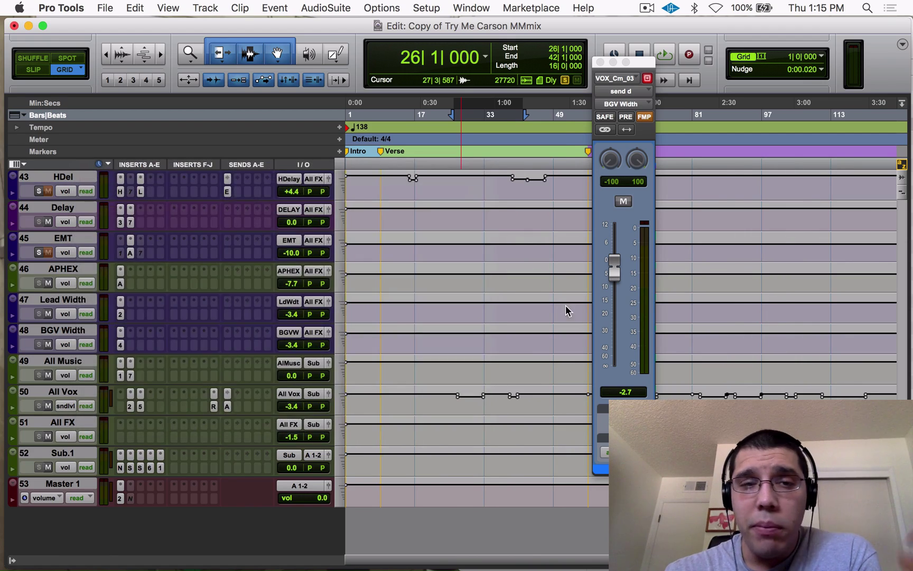
Step: Play the soloed background vocals from bar 26, toggling the mute of the BGV Width send to compare
{"action": "scroll", "coordinate": [568, 312], "scroll_direction": "up", "scroll_amount": 20}
{"action": "key", "text": "space"}
{"action": "scroll", "coordinate": [501, 380], "scroll_direction": "down", "scroll_amount": 15}
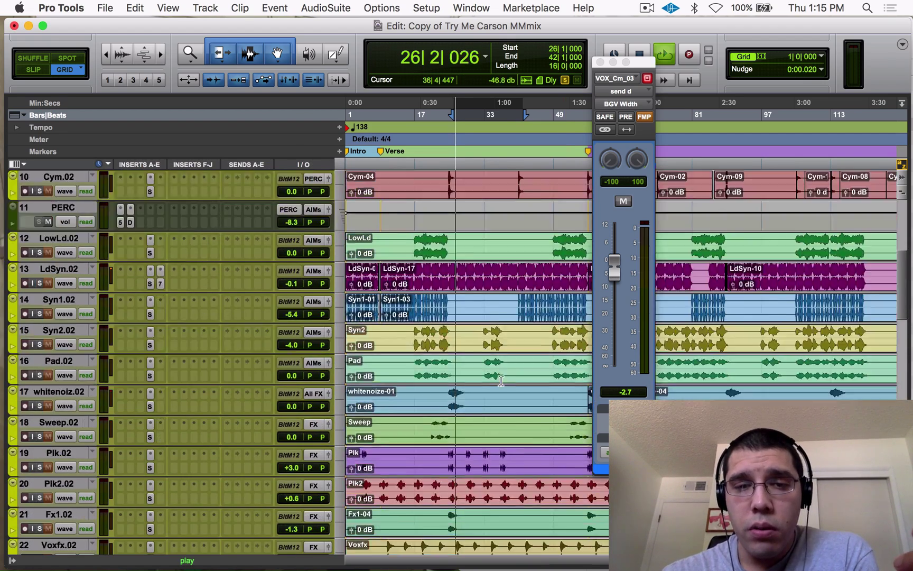
{"action": "left_click", "coordinate": [625, 203]}
{"action": "left_click", "coordinate": [625, 204]}
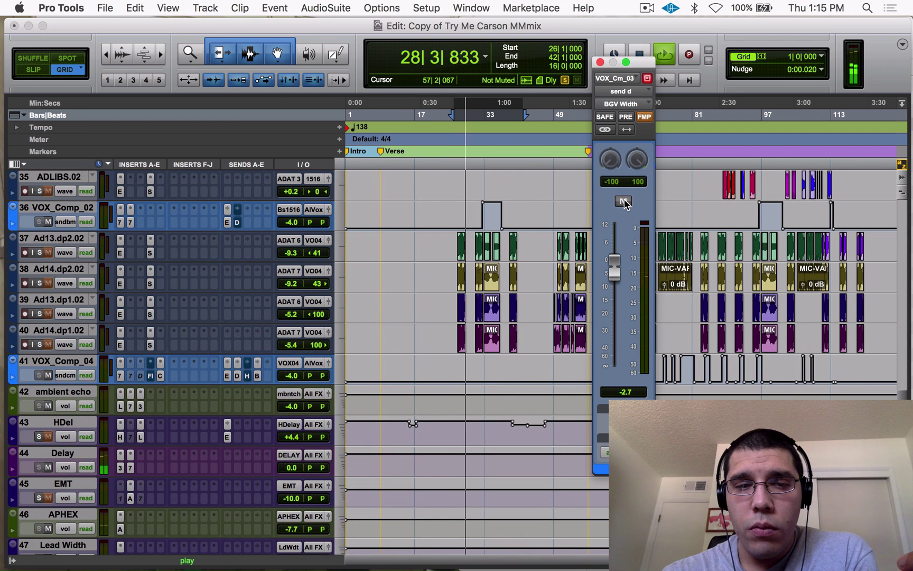
{"action": "key", "text": "space"}
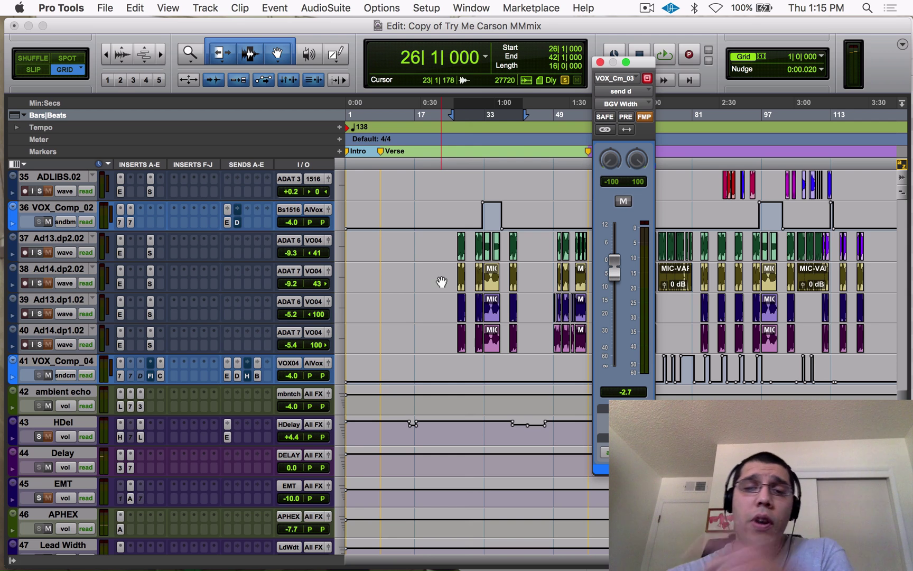
Step: Close the BGV Width send window, and clear the solos on Audio 12.02 and Audio 11.02
{"action": "left_click", "coordinate": [599, 62]}
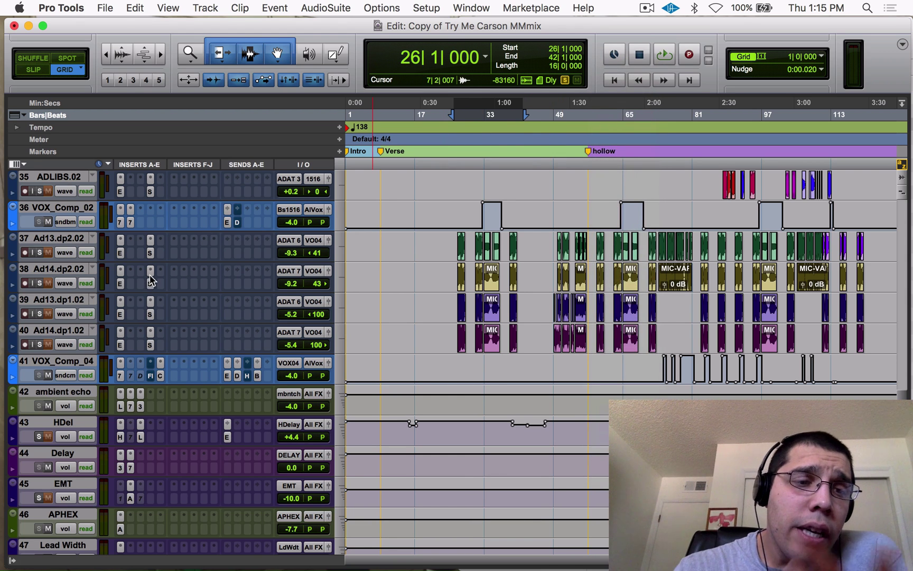
{"action": "scroll", "coordinate": [150, 280], "scroll_direction": "up", "scroll_amount": 8}
{"action": "left_click", "coordinate": [40, 252]}
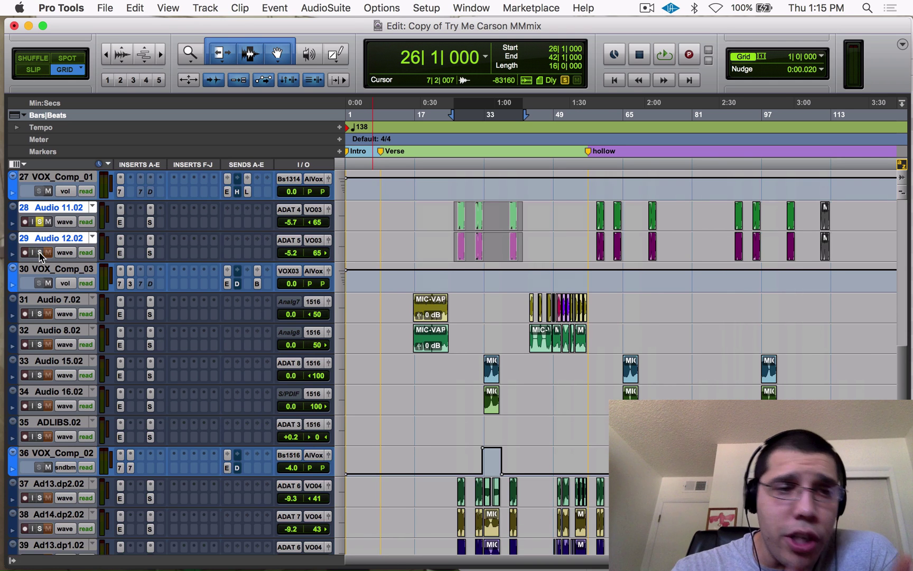
{"action": "left_click", "coordinate": [40, 222]}
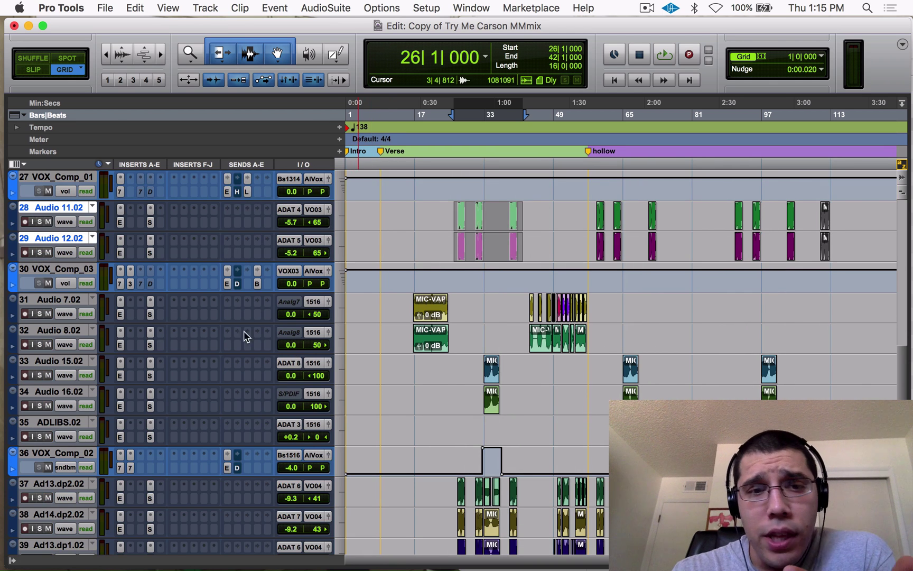
Step: Inspect the EQ3 7-Band insert on VOX_Comp_02, and close the plug-in window
{"action": "scroll", "coordinate": [240, 389], "scroll_direction": "down", "scroll_amount": 4}
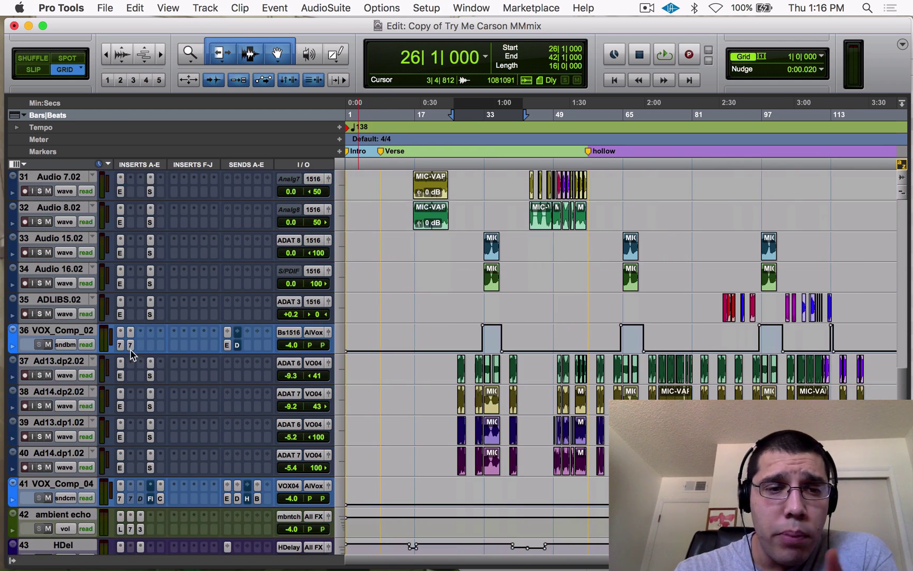
{"action": "left_click", "coordinate": [130, 346]}
{"action": "left_click", "coordinate": [83, 167]}
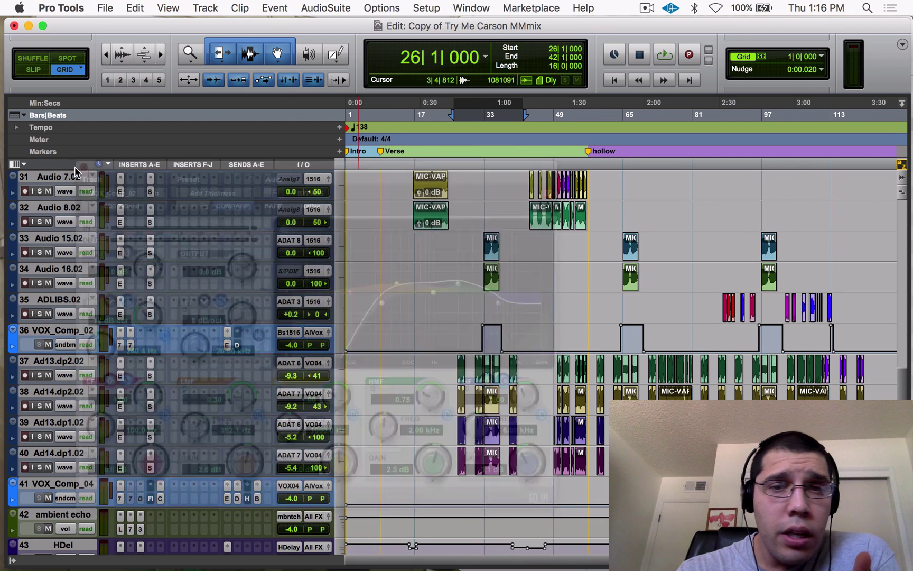
{"action": "scroll", "coordinate": [181, 522], "scroll_direction": "up", "scroll_amount": 5}
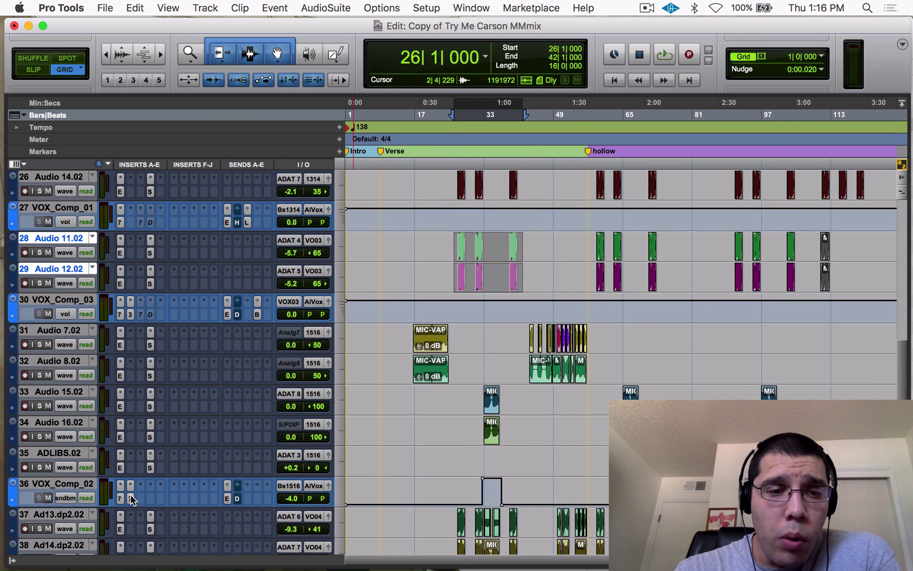
{"action": "left_click", "coordinate": [131, 499]}
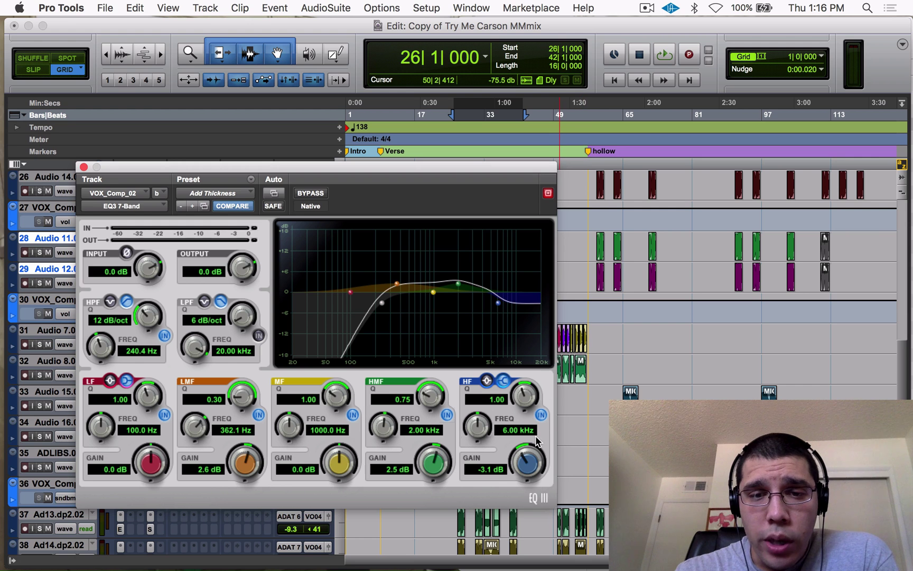
{"action": "left_click", "coordinate": [83, 168]}
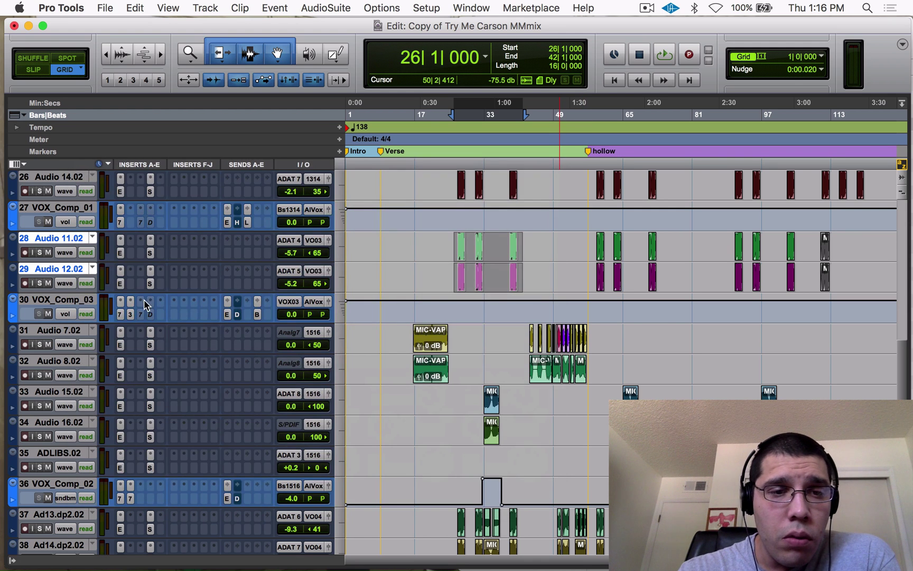
Step: Inspect the Mod Delay III and CLA-76 inserts on VOX_Comp_03, closing each plug-in window
{"action": "left_click", "coordinate": [130, 314]}
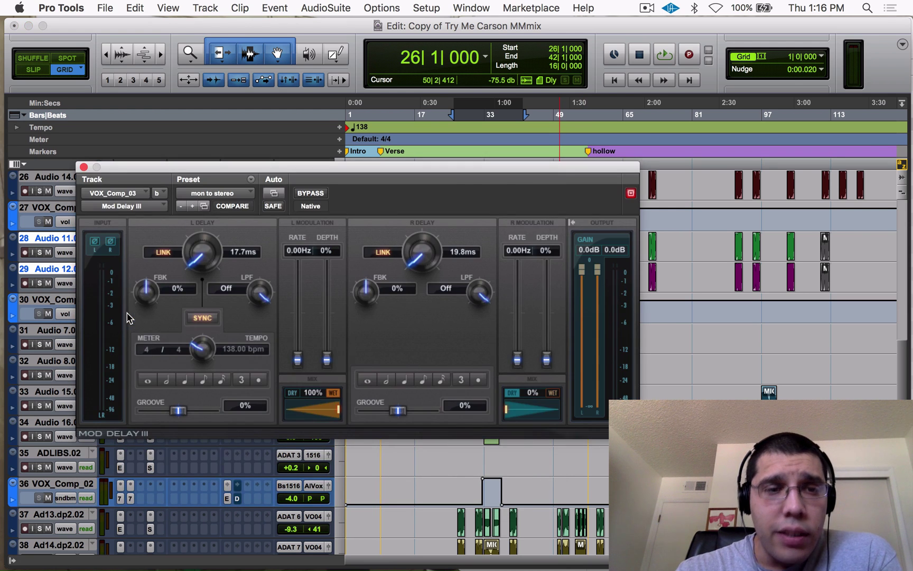
{"action": "left_click", "coordinate": [83, 167]}
{"action": "left_click", "coordinate": [120, 314]}
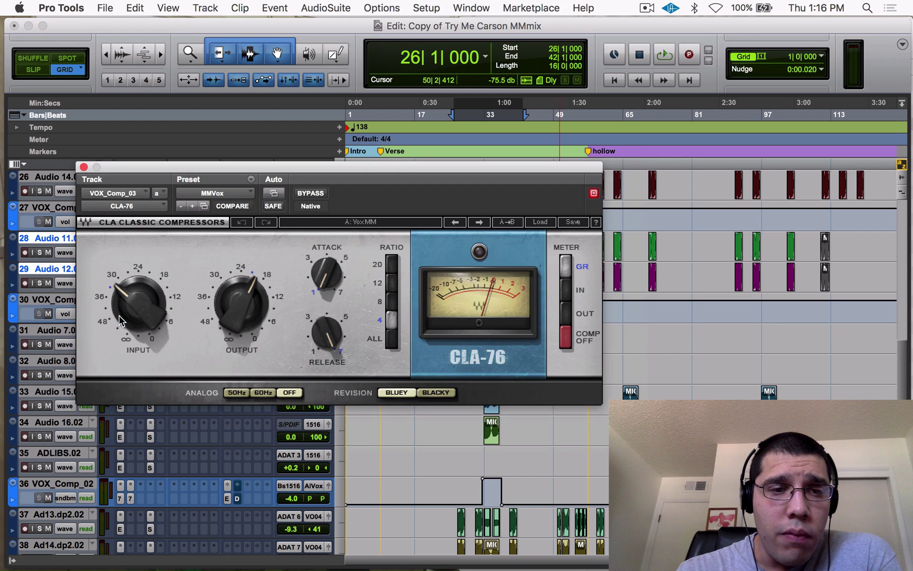
{"action": "left_click", "coordinate": [84, 168]}
Step: Inspect the CLA-2A and API-550A inserts on the All Vox bus, and close the plug-in window
{"action": "scroll", "coordinate": [189, 393], "scroll_direction": "down", "scroll_amount": 4}
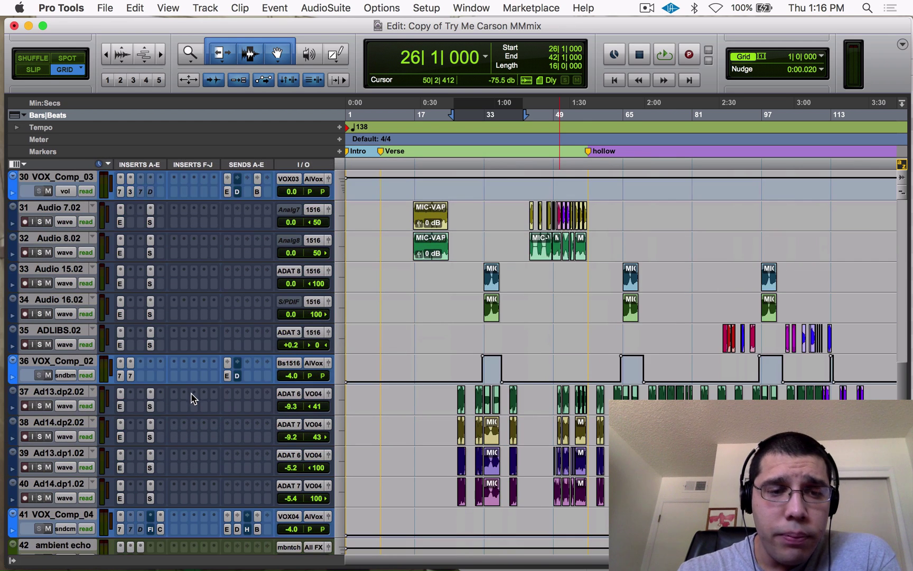
{"action": "scroll", "coordinate": [159, 492], "scroll_direction": "down", "scroll_amount": 5}
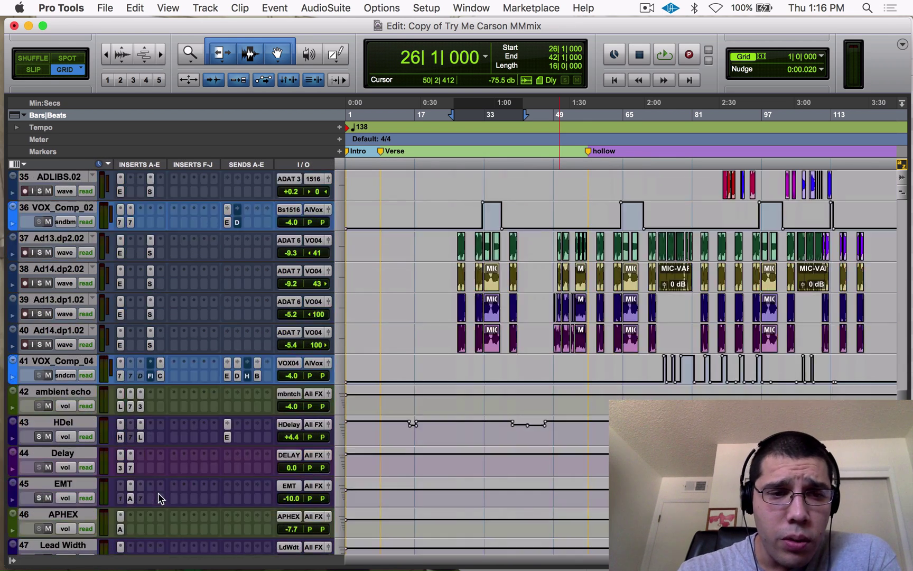
{"action": "scroll", "coordinate": [252, 414], "scroll_direction": "down", "scroll_amount": 4}
{"action": "scroll", "coordinate": [253, 413], "scroll_direction": "down", "scroll_amount": 5}
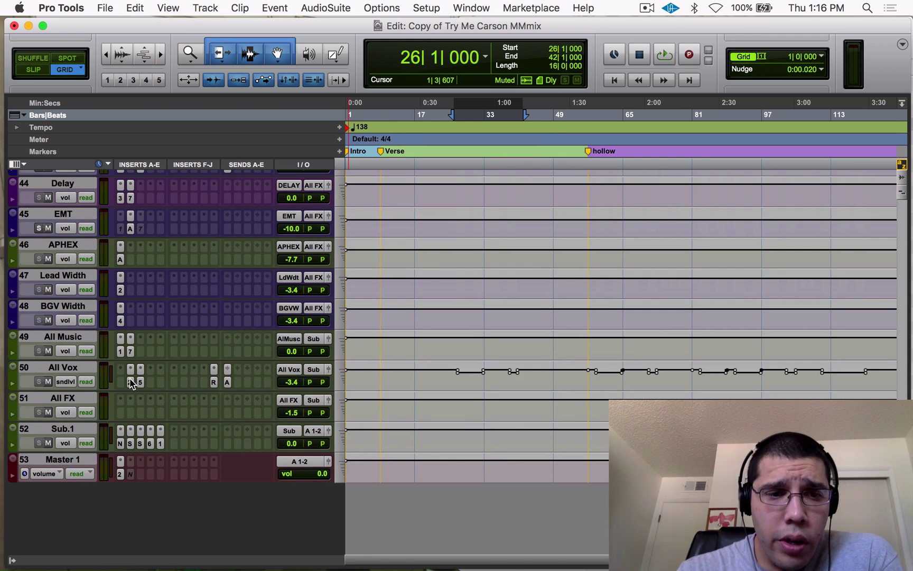
{"action": "left_click", "coordinate": [130, 369]}
{"action": "left_click_drag", "start_coordinate": [357, 169], "coordinate": [561, 122]}
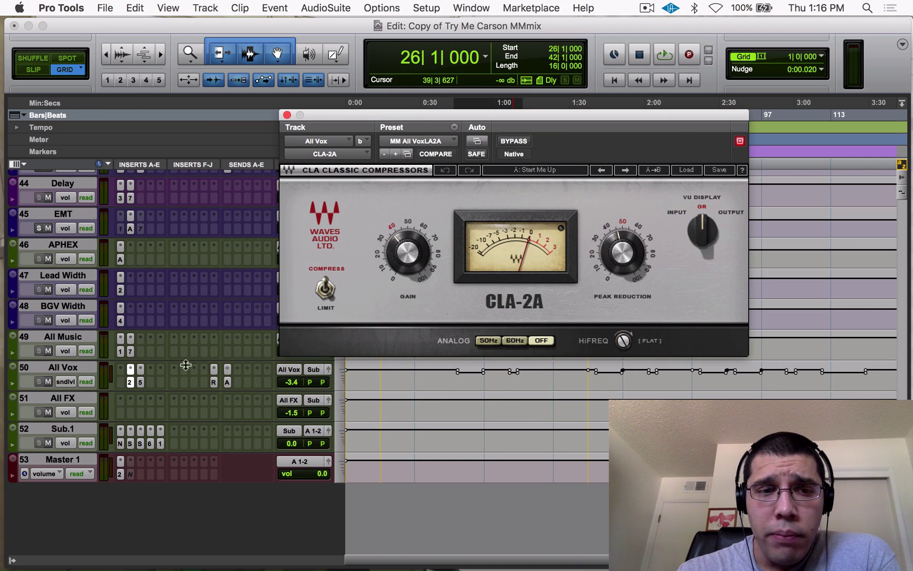
{"action": "left_click", "coordinate": [140, 369]}
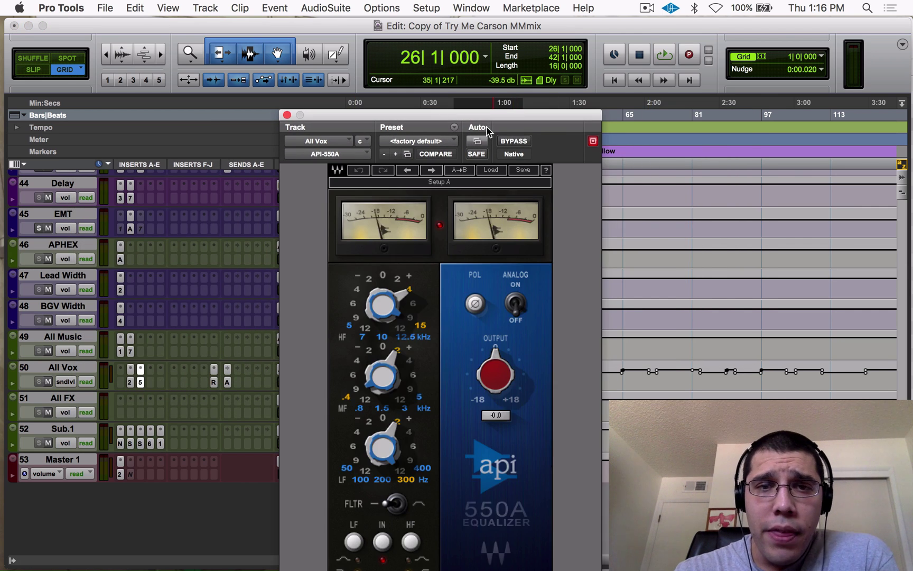
{"action": "left_click_drag", "start_coordinate": [487, 129], "coordinate": [581, 23]}
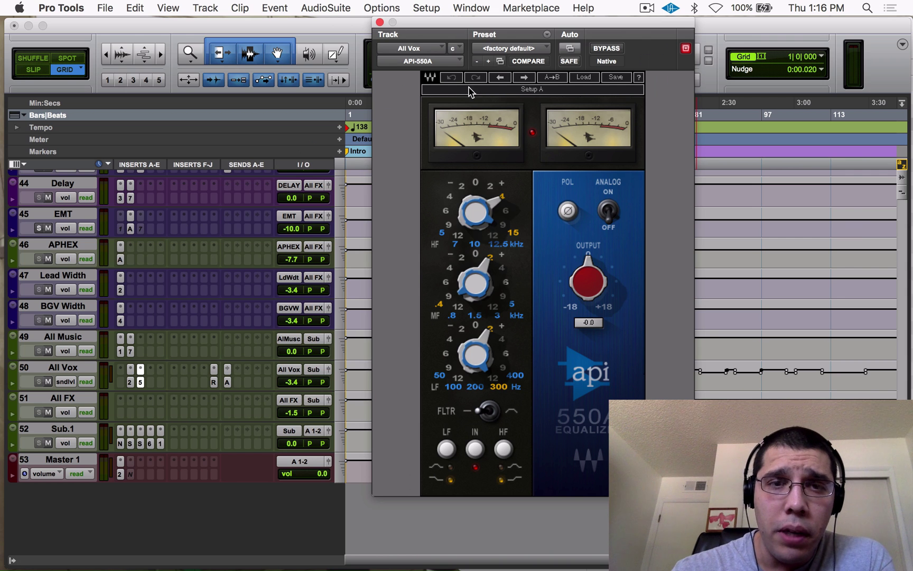
{"action": "left_click", "coordinate": [379, 22]}
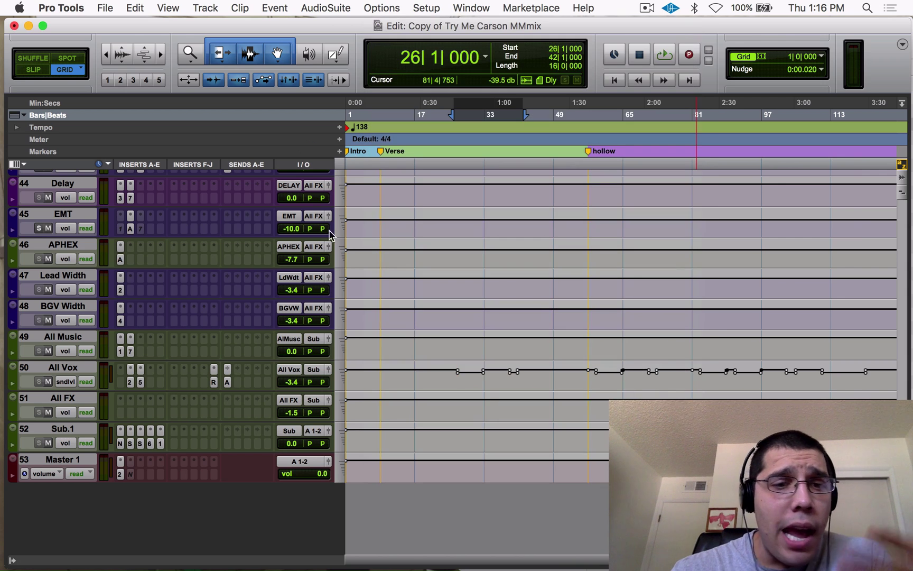
Step: Inspect the RDeEsser insert and the APHEX send on the All Vox bus
{"action": "left_click", "coordinate": [214, 381]}
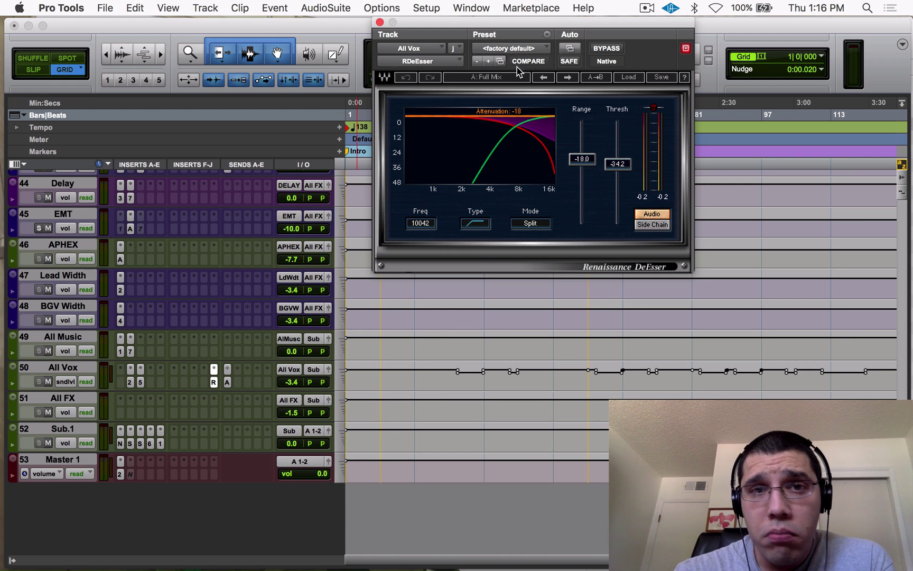
{"action": "left_click", "coordinate": [227, 381]}
{"action": "left_click", "coordinate": [228, 381]}
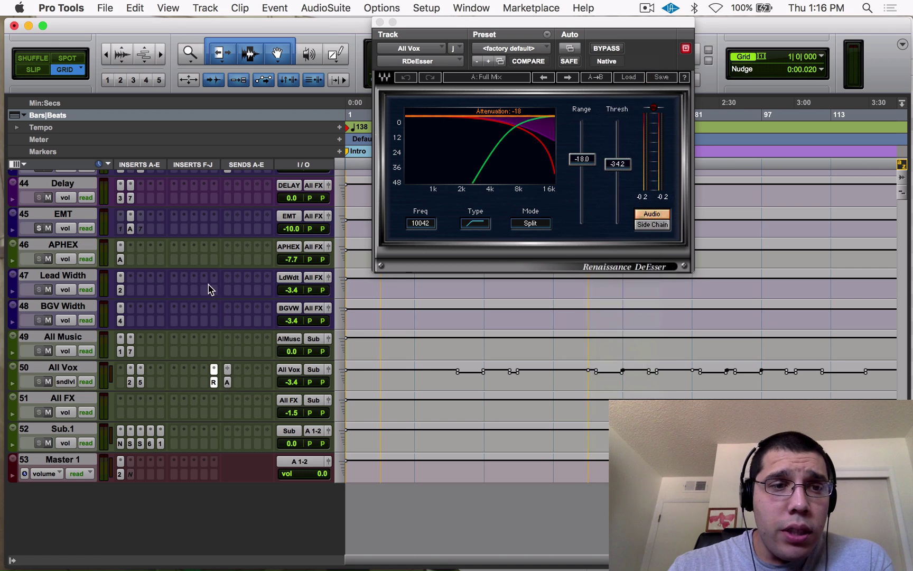
Step: Inspect the Aphex Vintage Exciter on the APHEX track, close it, and open the All Vox send to APHEX
{"action": "scroll", "coordinate": [114, 364], "scroll_direction": "up", "scroll_amount": 4}
{"action": "left_click", "coordinate": [121, 375]}
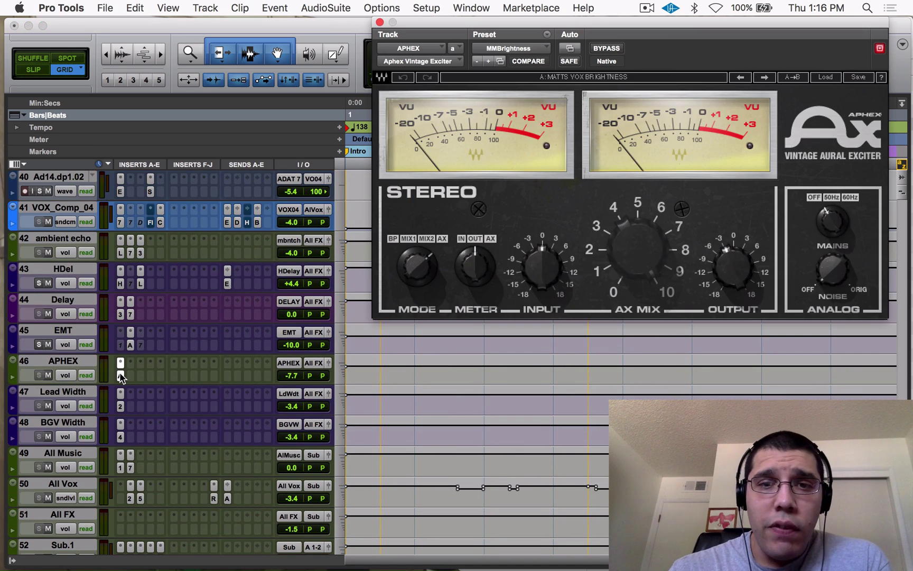
{"action": "key", "text": "super+w"}
{"action": "scroll", "coordinate": [171, 438], "scroll_direction": "down", "scroll_amount": 5}
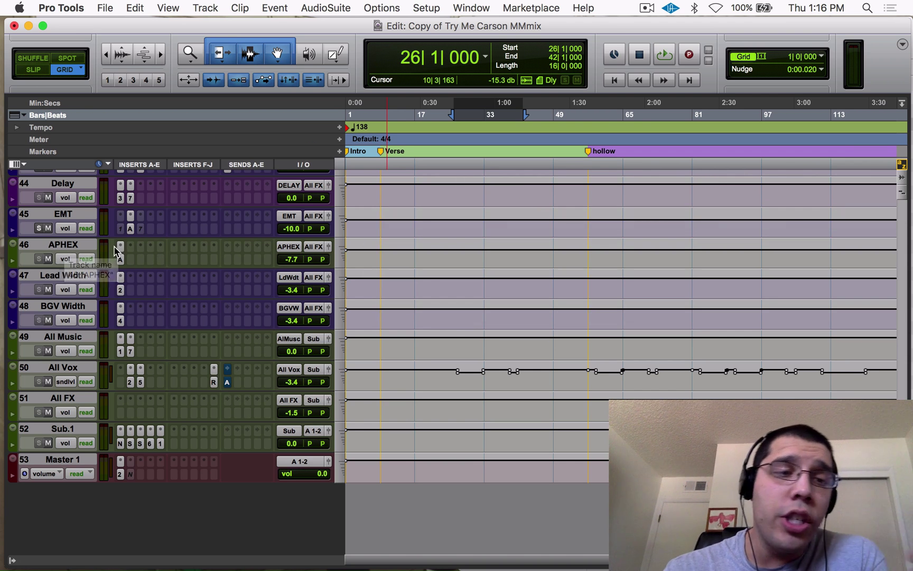
{"action": "left_click", "coordinate": [228, 383]}
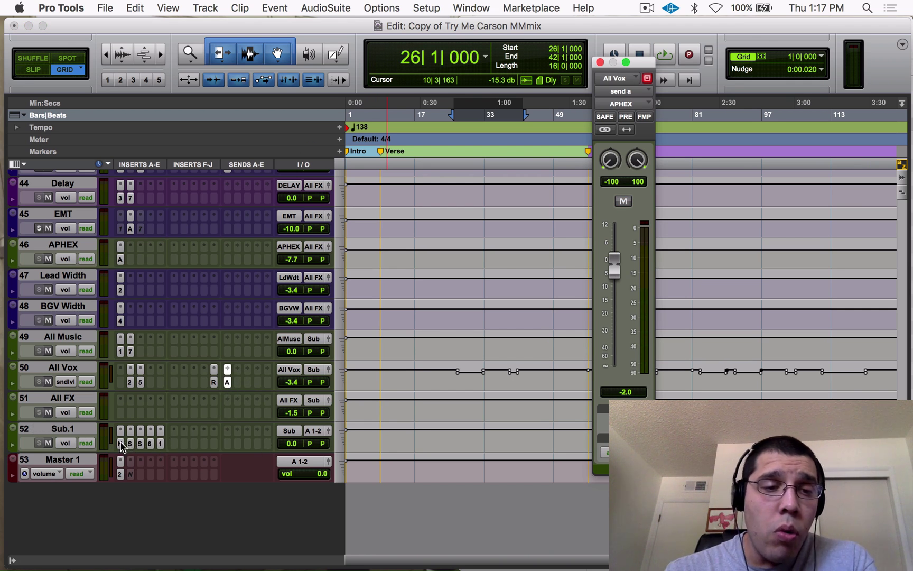
Step: Select the Sub.1 track, and inspect its NLS Buss insert while reviewing the tracks feeding the bus
{"action": "left_click", "coordinate": [79, 433]}
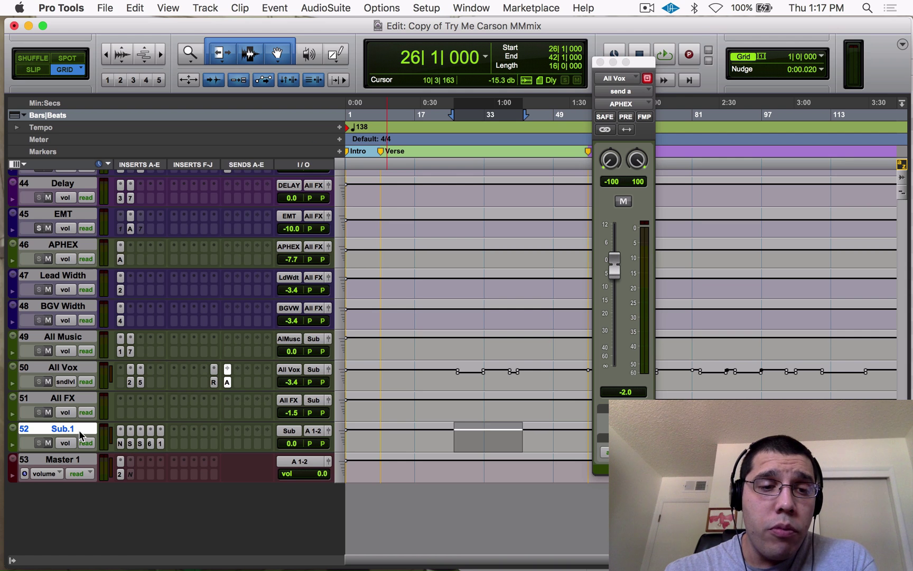
{"action": "left_click", "coordinate": [121, 444]}
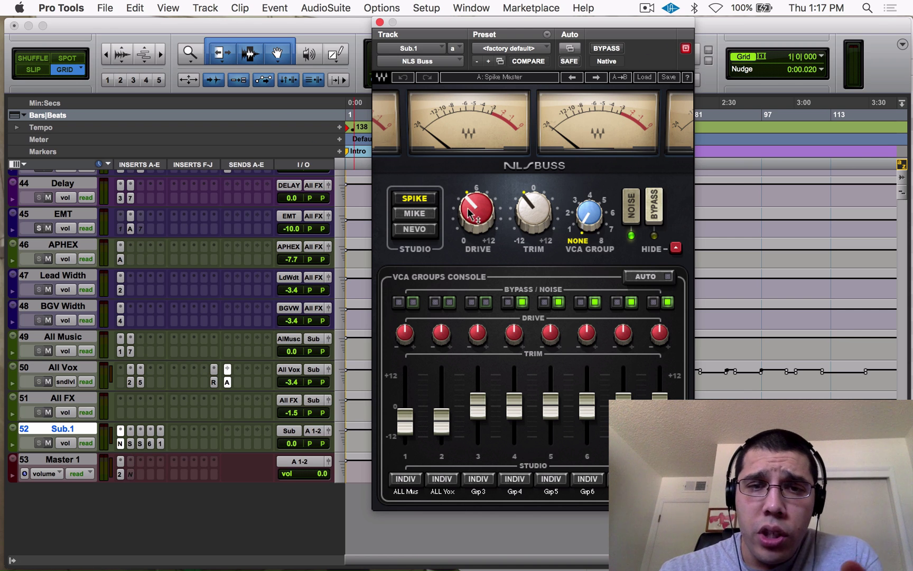
{"action": "scroll", "coordinate": [287, 298], "scroll_direction": "up", "scroll_amount": 15}
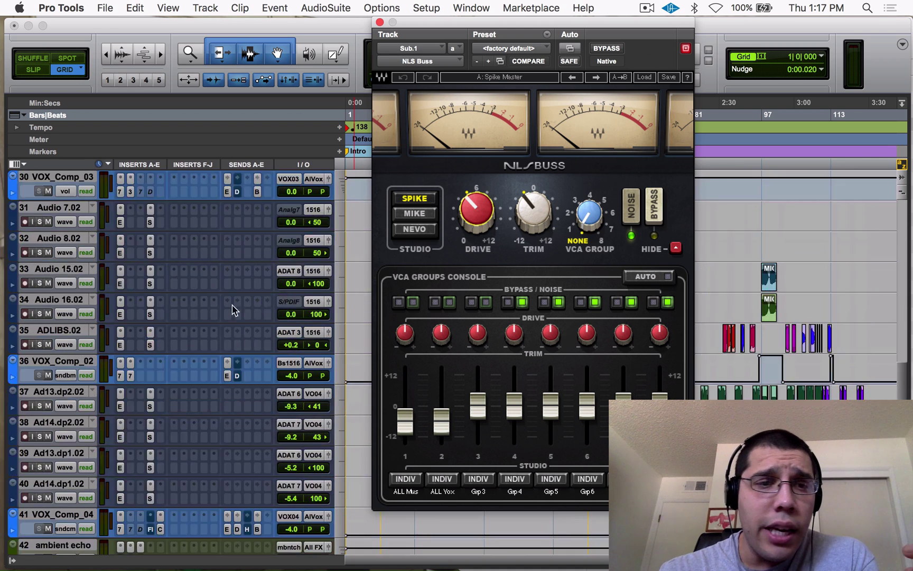
{"action": "scroll", "coordinate": [151, 383], "scroll_direction": "down", "scroll_amount": 14}
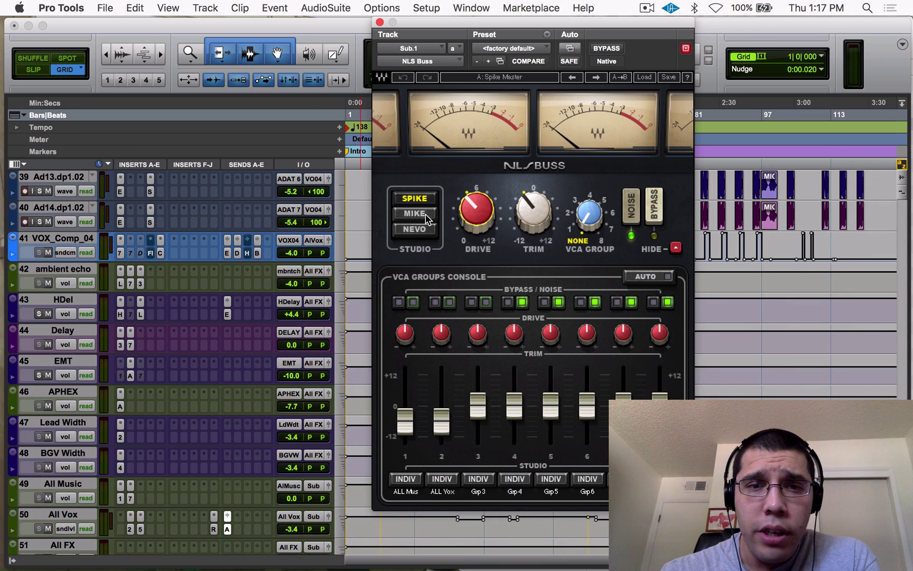
{"action": "scroll", "coordinate": [169, 502], "scroll_direction": "down", "scroll_amount": 5}
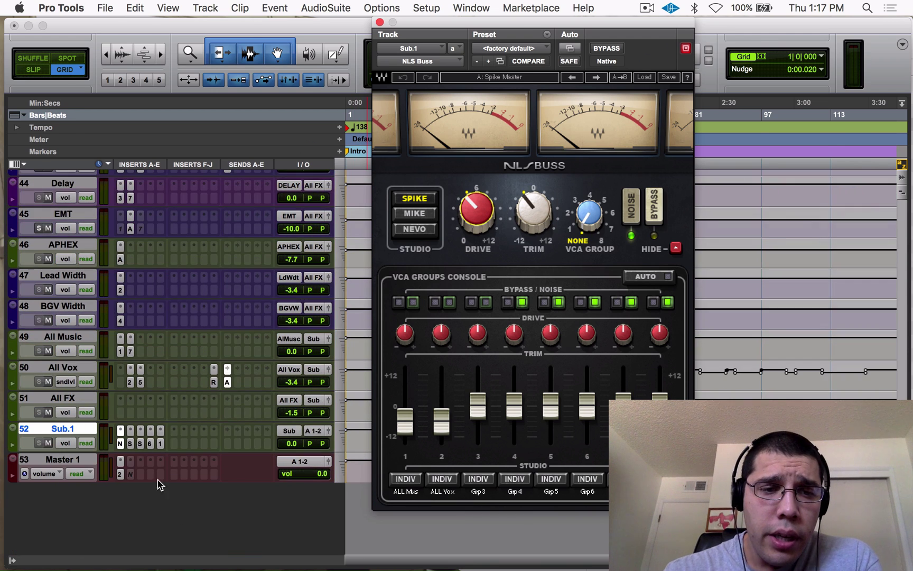
Step: Inspect the SSLComp, SSLEQ and PuigChild 670 inserts on Sub.1
{"action": "left_click", "coordinate": [131, 444]}
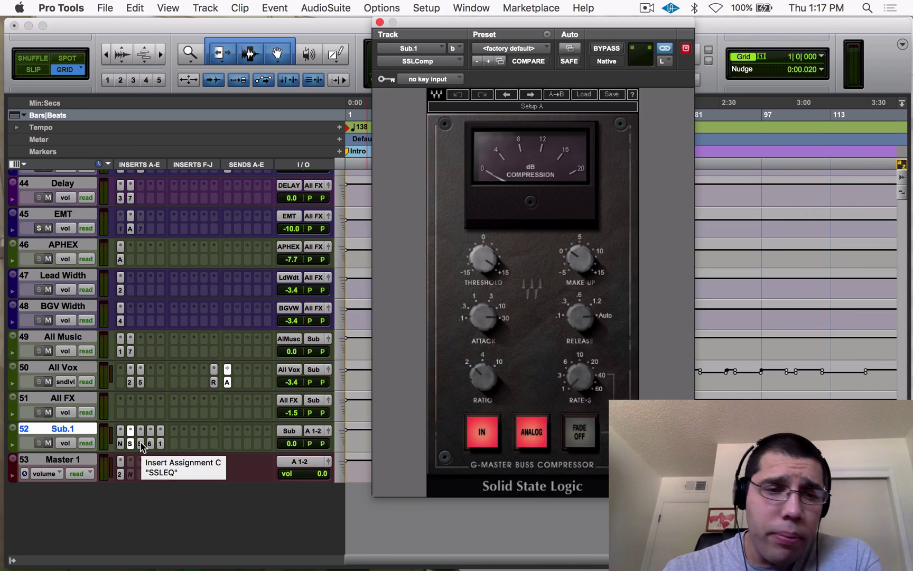
{"action": "left_click", "coordinate": [140, 443]}
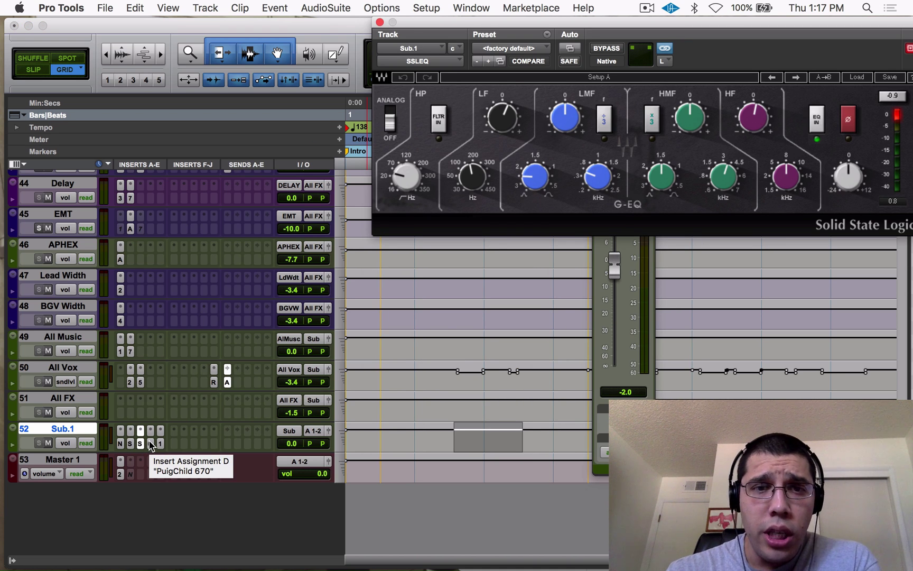
{"action": "left_click", "coordinate": [151, 444]}
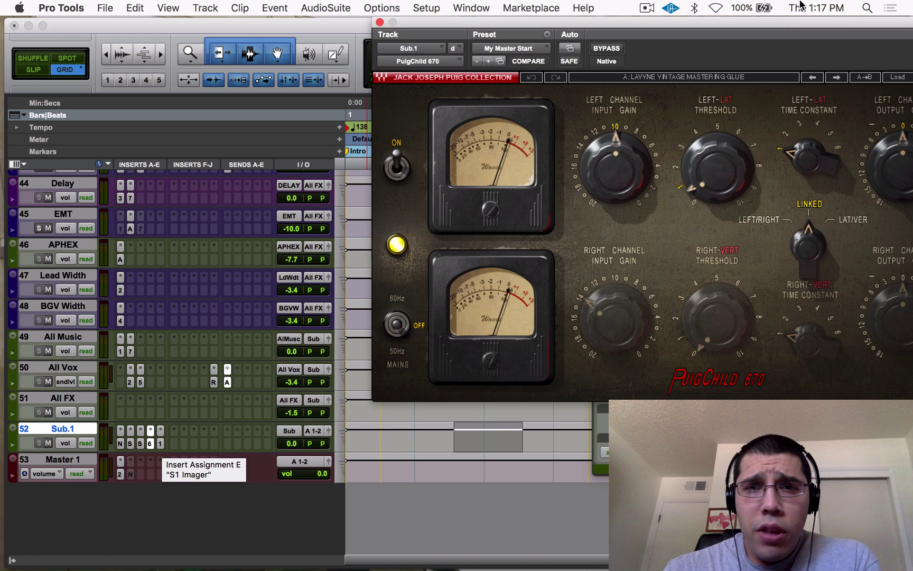
{"action": "left_click_drag", "start_coordinate": [789, 21], "coordinate": [593, 23]}
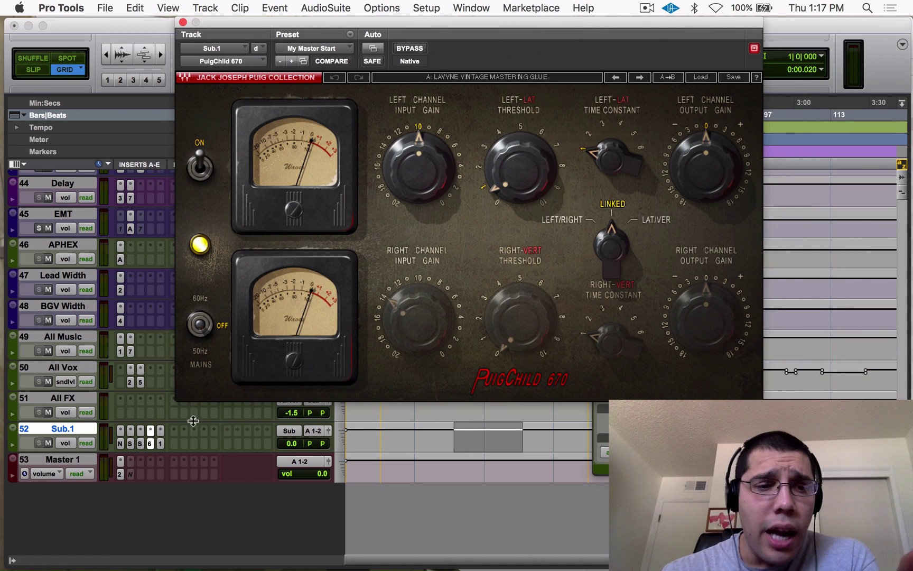
Step: Inspect the S1 Imager insert on Sub.1 and the L2 limiter on Master 1, closing each plug-in window
{"action": "left_click", "coordinate": [160, 445]}
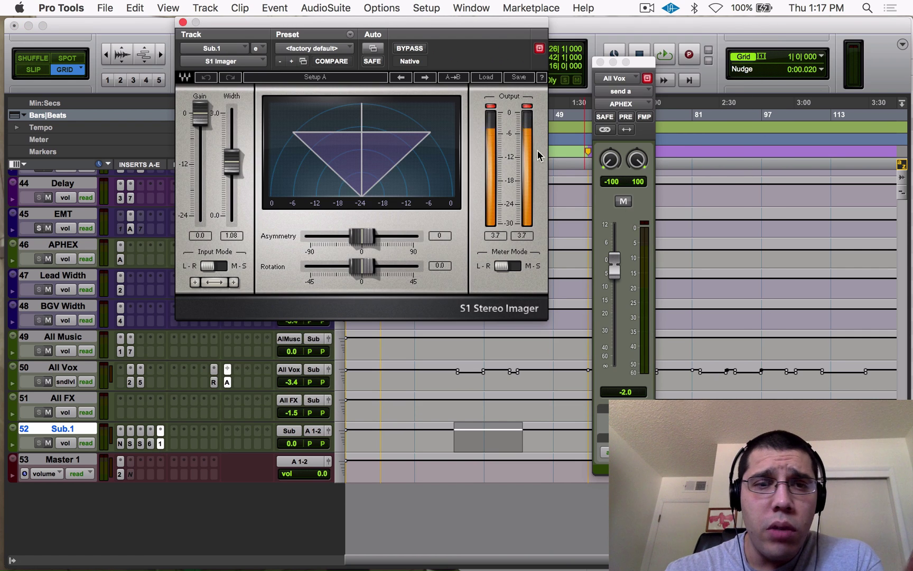
{"action": "left_click", "coordinate": [183, 22]}
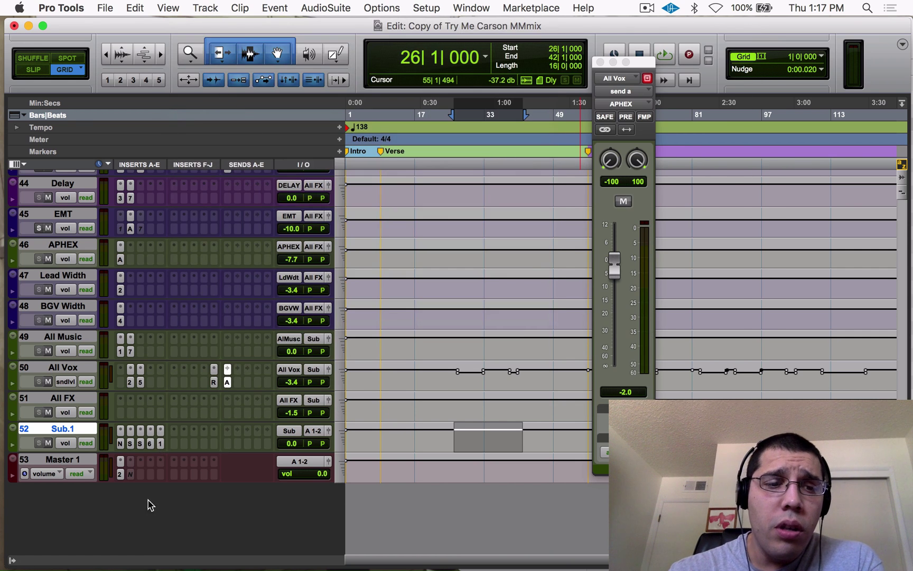
{"action": "left_click", "coordinate": [121, 474]}
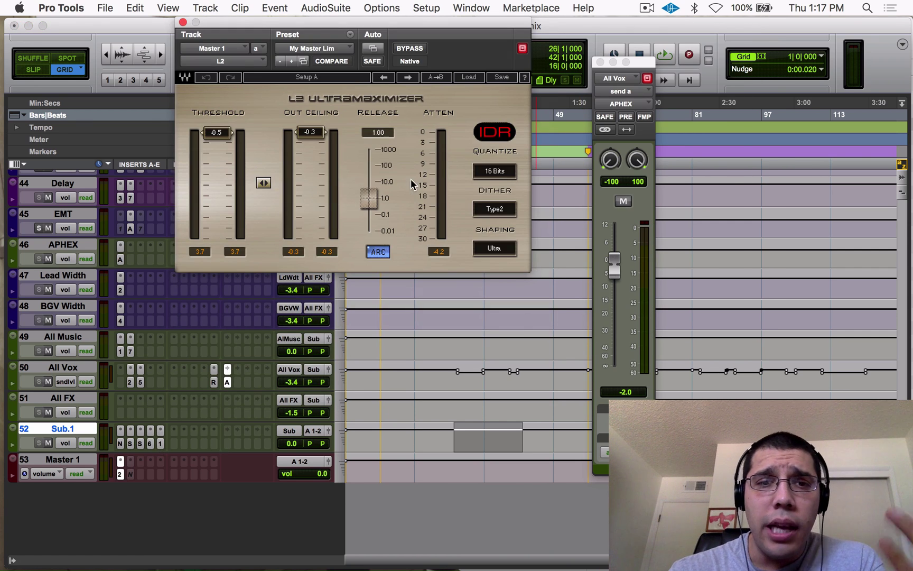
{"action": "left_click", "coordinate": [183, 23]}
Step: Look over the instrument and vocal tracks, and select bars 1 to 24 on LdSyn.02
{"action": "scroll", "coordinate": [487, 388], "scroll_direction": "up", "scroll_amount": 20}
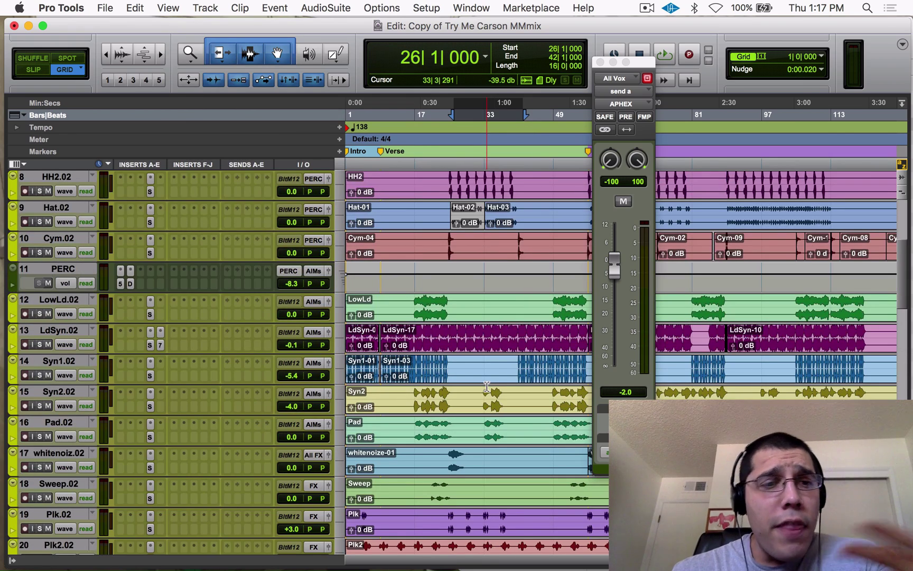
{"action": "scroll", "coordinate": [486, 388], "scroll_direction": "down", "scroll_amount": 3}
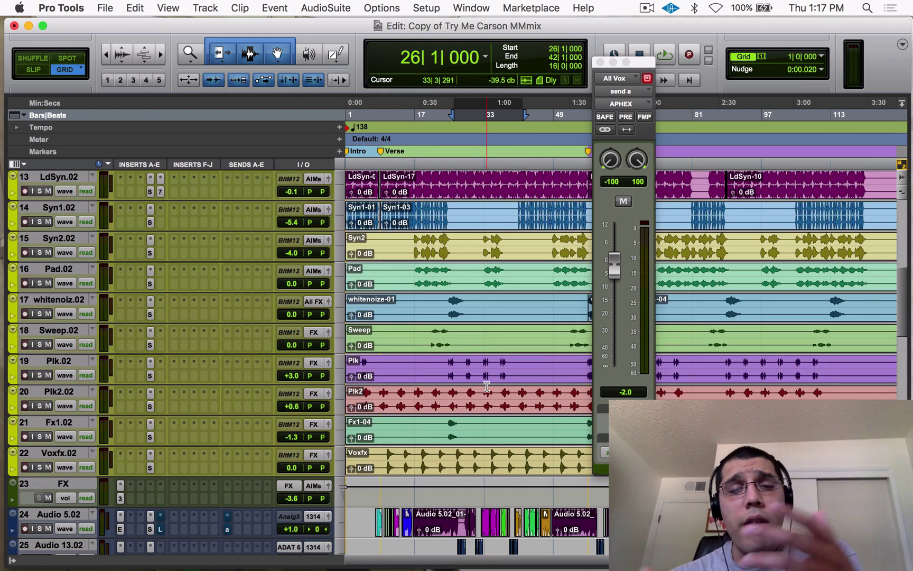
{"action": "scroll", "coordinate": [487, 387], "scroll_direction": "down", "scroll_amount": 5}
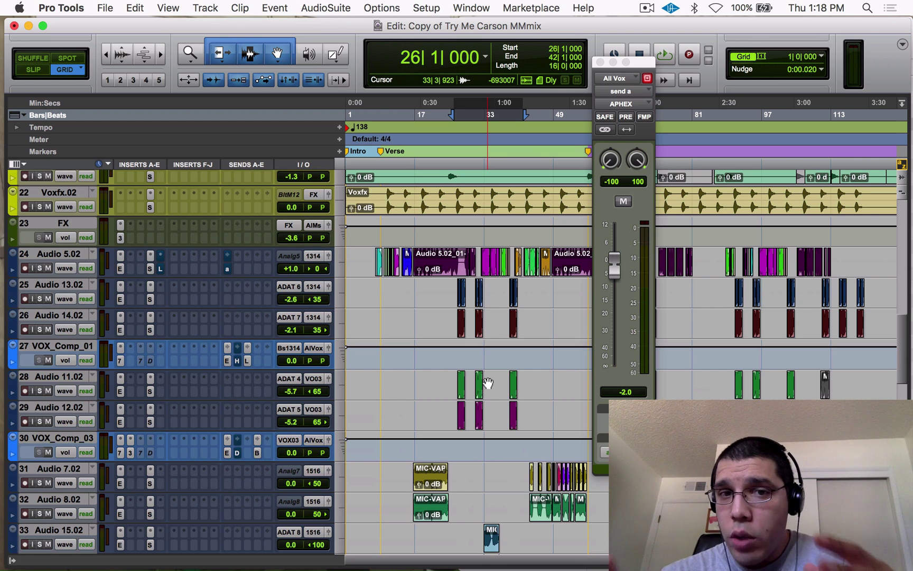
{"action": "scroll", "coordinate": [488, 383], "scroll_direction": "up", "scroll_amount": 6}
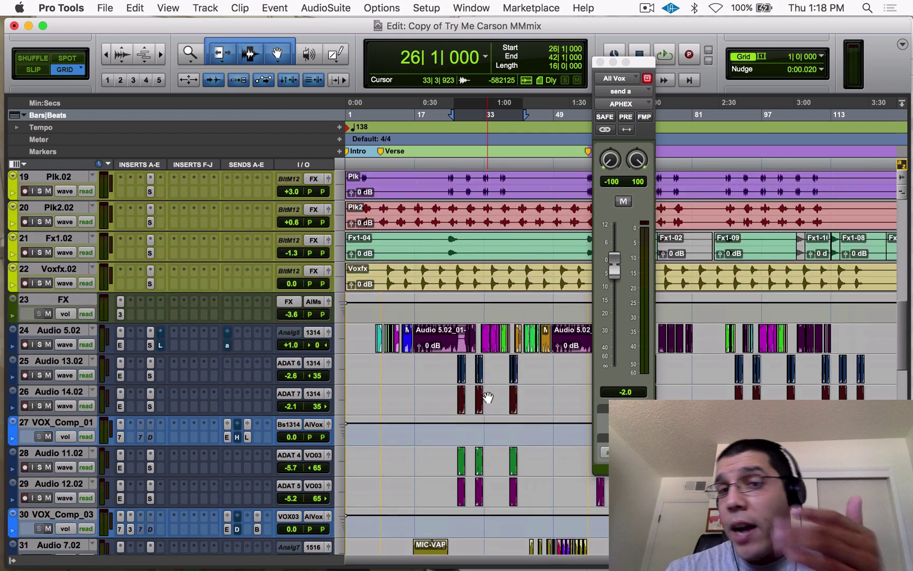
{"action": "scroll", "coordinate": [487, 397], "scroll_direction": "up", "scroll_amount": 4}
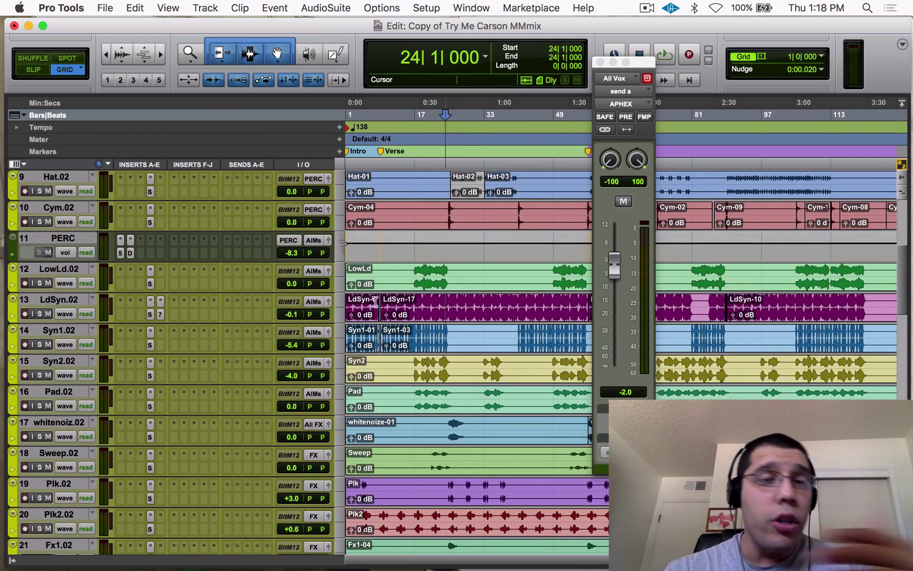
{"action": "left_click_drag", "start_coordinate": [453, 314], "coordinate": [294, 304]}
Step: Select bars 7 to 23 on Audio 5.02, and play the section while looking over the vocal tracks
{"action": "scroll", "coordinate": [410, 413], "scroll_direction": "down", "scroll_amount": 3}
{"action": "scroll", "coordinate": [410, 413], "scroll_direction": "down", "scroll_amount": 3}
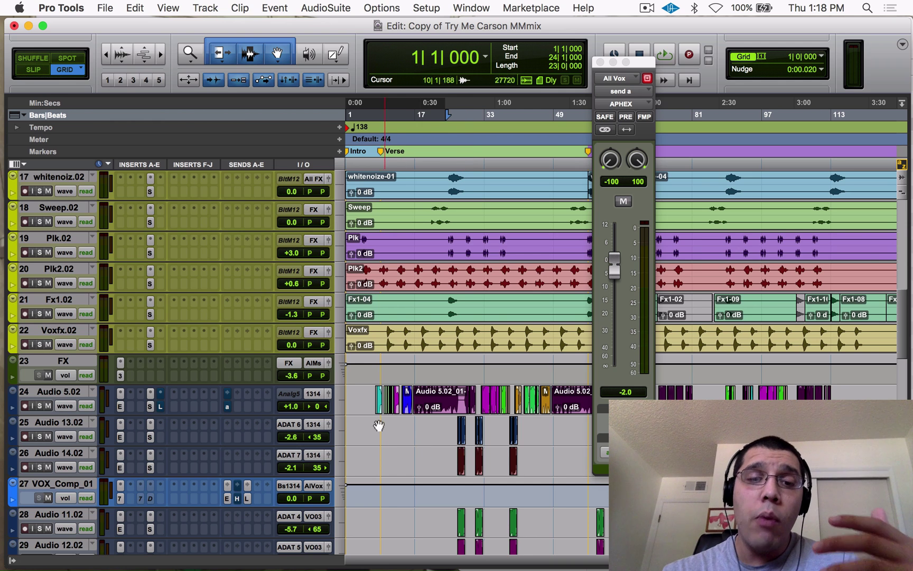
{"action": "left_click_drag", "start_coordinate": [373, 400], "coordinate": [439, 401]}
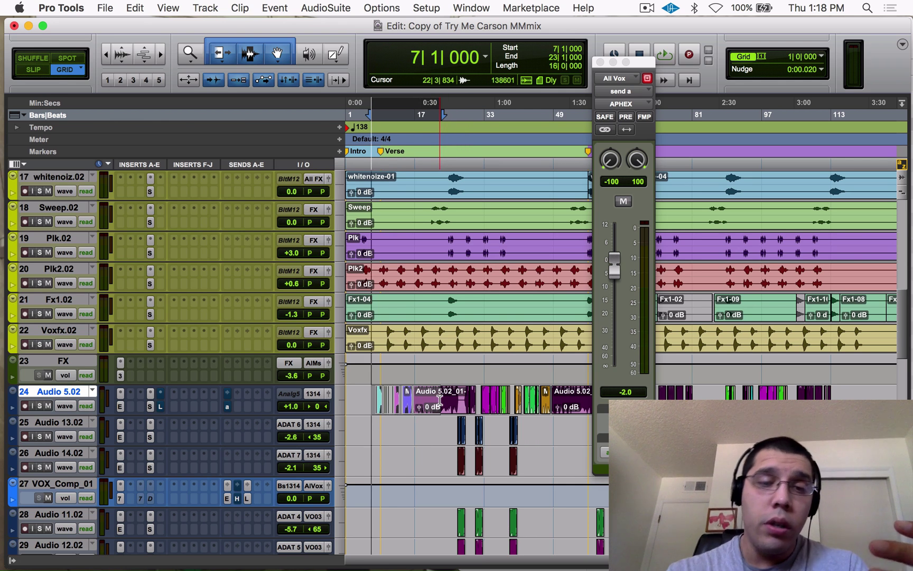
{"action": "key", "text": "space"}
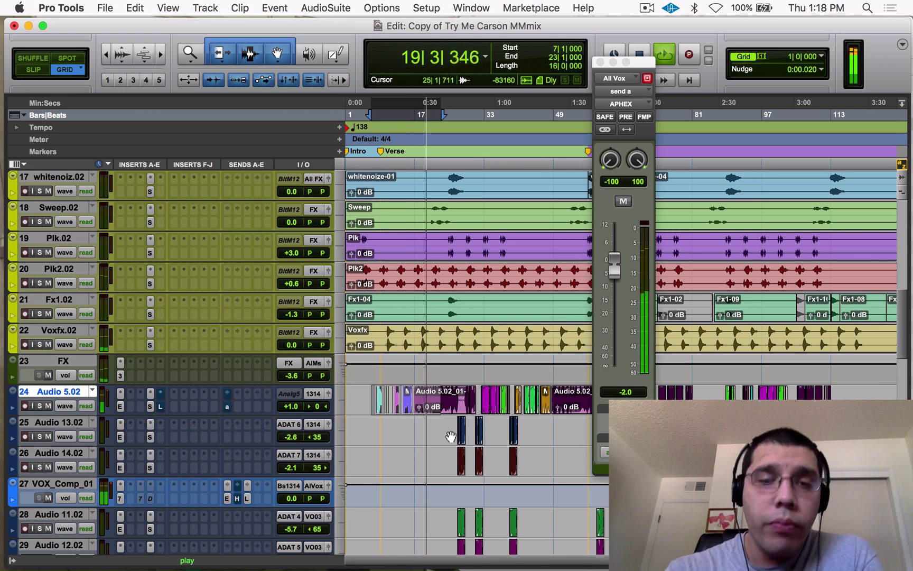
{"action": "scroll", "coordinate": [450, 436], "scroll_direction": "down", "scroll_amount": 5}
{"action": "scroll", "coordinate": [451, 436], "scroll_direction": "down", "scroll_amount": 8}
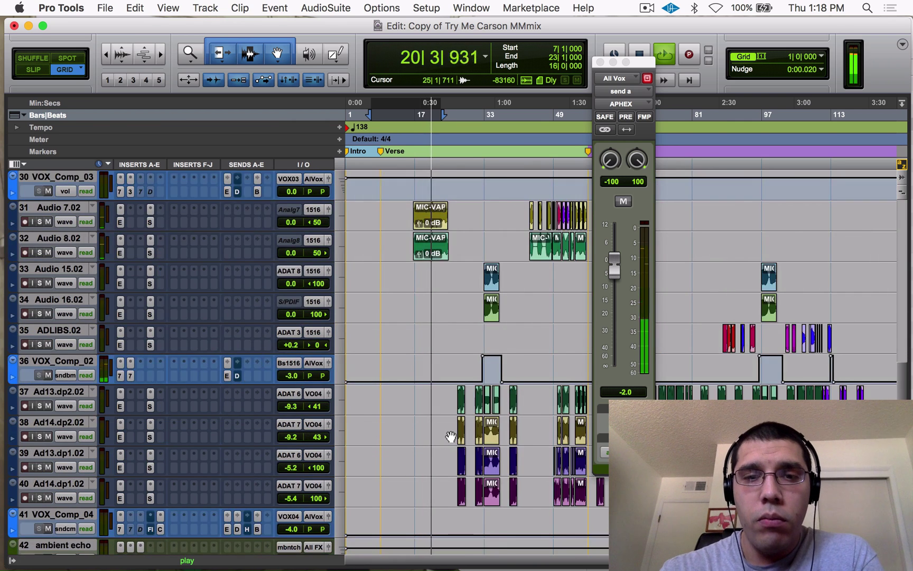
{"action": "scroll", "coordinate": [451, 436], "scroll_direction": "up", "scroll_amount": 3}
{"action": "key", "text": "space"}
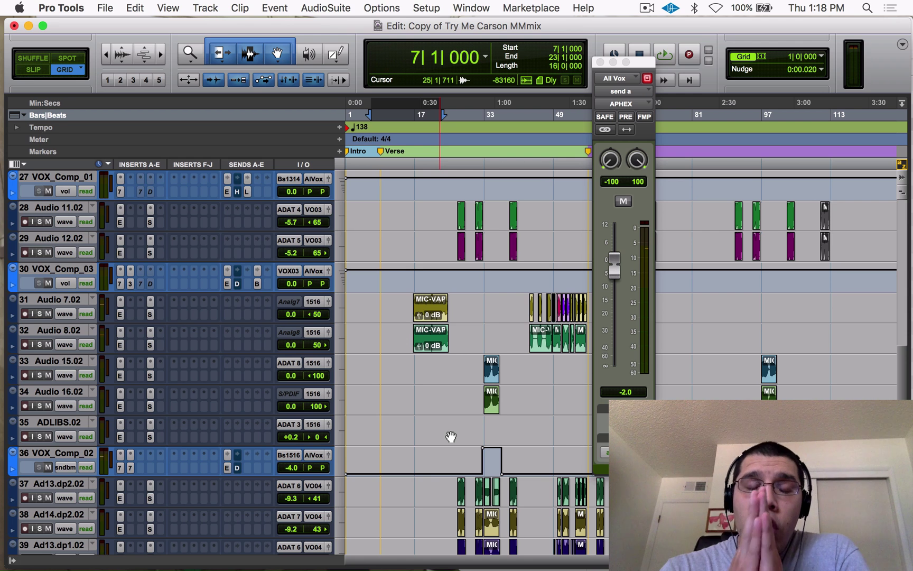
Step: Select the MIC-VAProj_119-08 clip on the Audio 7.02 track in the verse
{"action": "key", "text": "t"}
{"action": "key", "text": "t"}
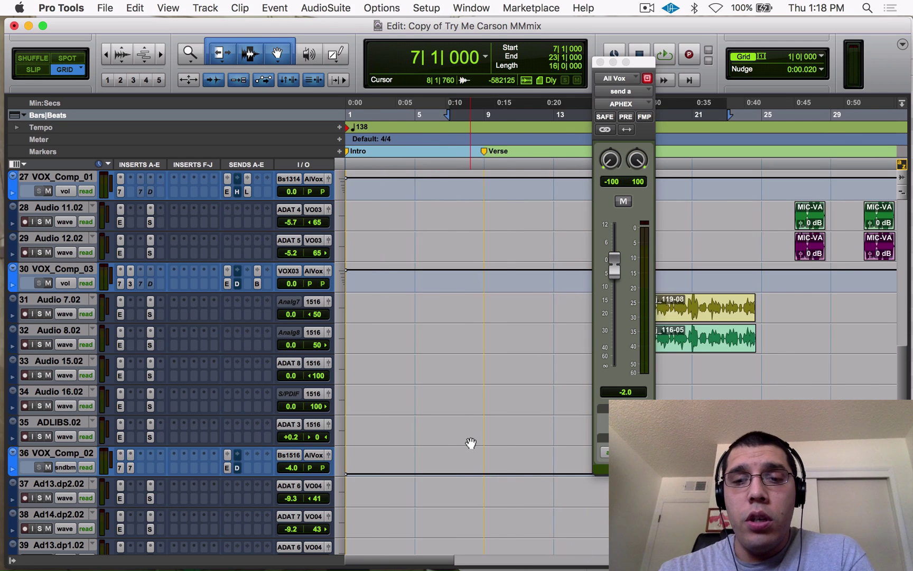
{"action": "scroll", "coordinate": [470, 443], "scroll_direction": "right", "scroll_amount": 5}
{"action": "scroll", "coordinate": [470, 443], "scroll_direction": "up", "scroll_amount": 1}
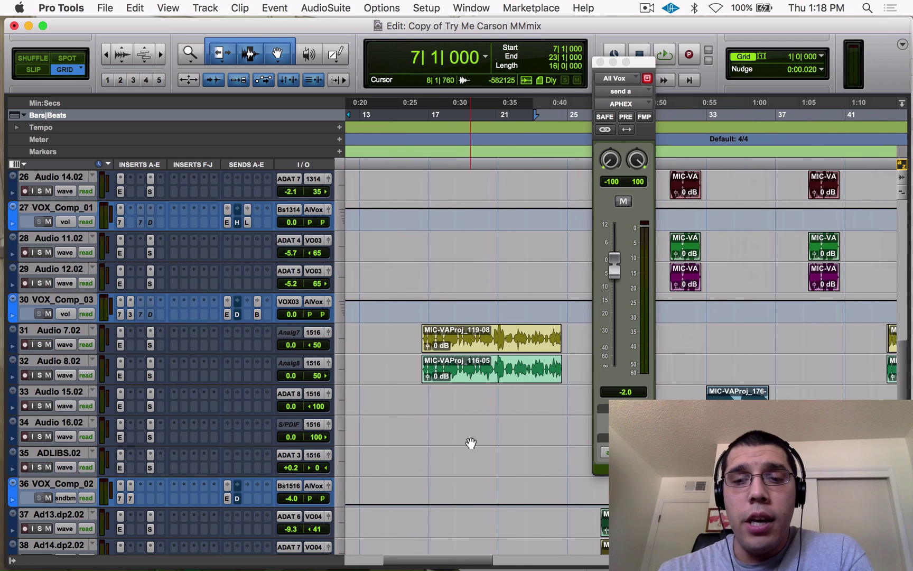
{"action": "left_click", "coordinate": [517, 347]}
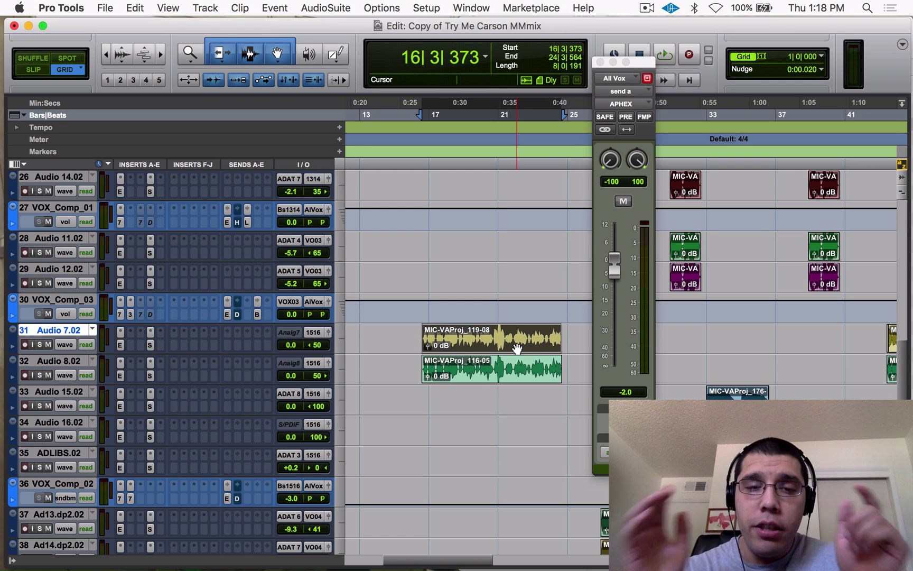
Step: Select bars 16 to 25 on Audio 13.02, and select bars 27 to 30 across Audio 11.02 and Audio 12.02
{"action": "scroll", "coordinate": [517, 348], "scroll_direction": "up", "scroll_amount": 2}
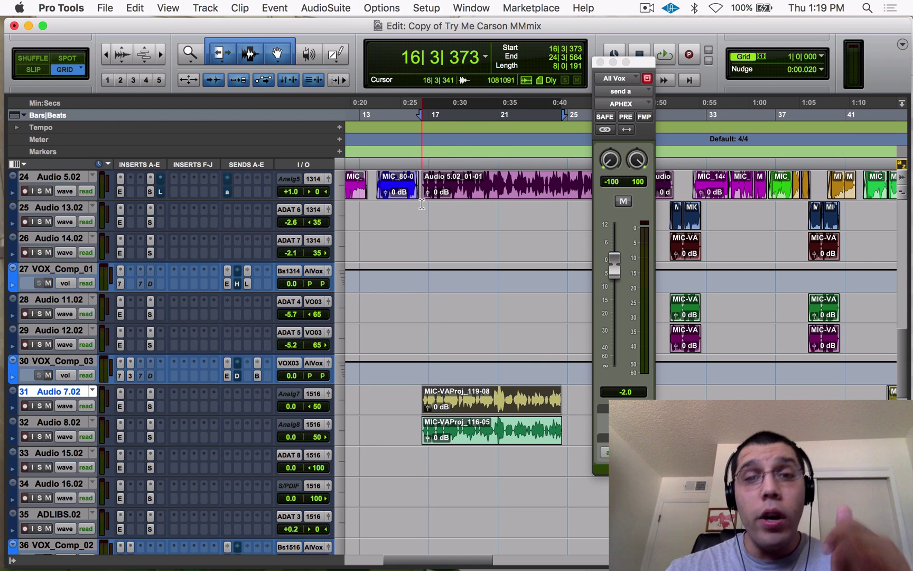
{"action": "left_click_drag", "start_coordinate": [419, 206], "coordinate": [567, 215]}
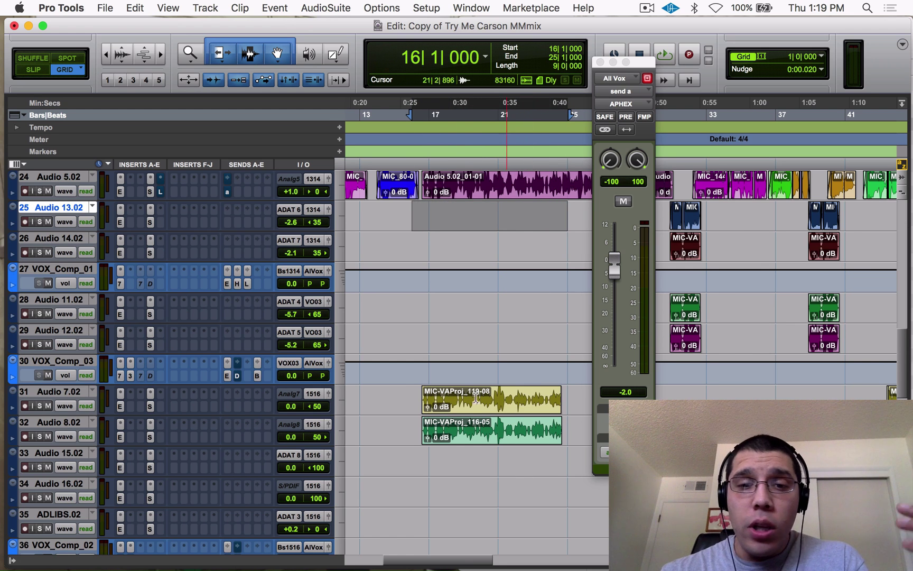
{"action": "scroll", "coordinate": [466, 397], "scroll_direction": "right", "scroll_amount": 10}
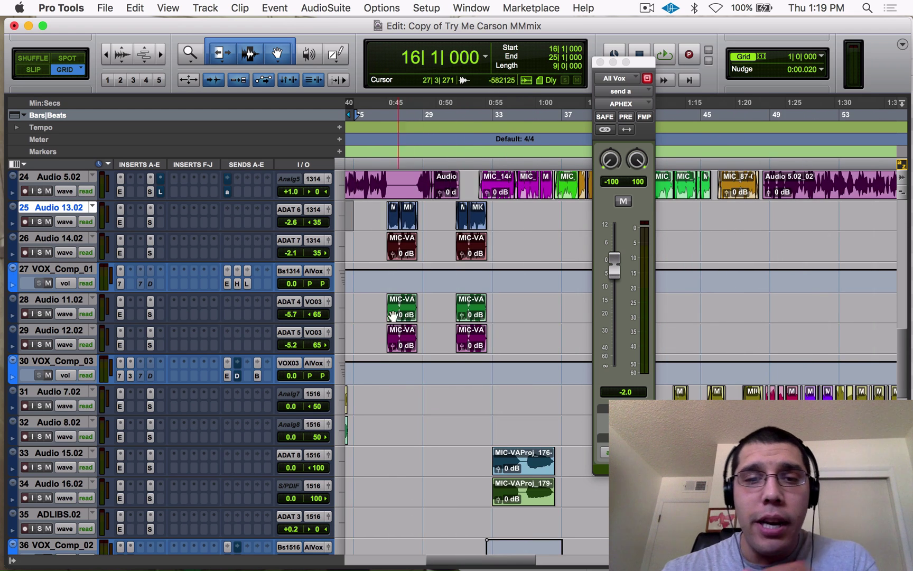
{"action": "left_click_drag", "start_coordinate": [391, 312], "coordinate": [440, 343]}
{"action": "scroll", "coordinate": [476, 507], "scroll_direction": "left", "scroll_amount": 10}
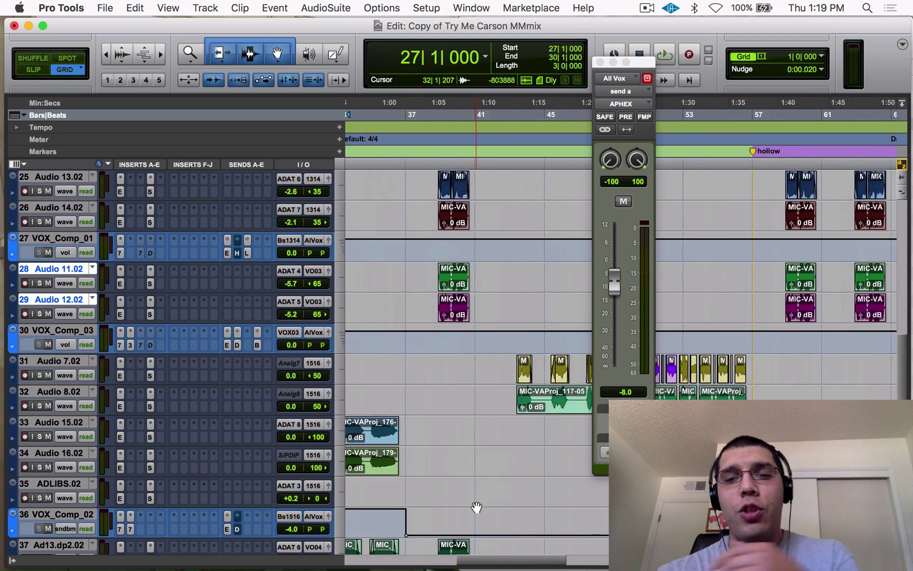
{"action": "scroll", "coordinate": [477, 507], "scroll_direction": "up", "scroll_amount": 3}
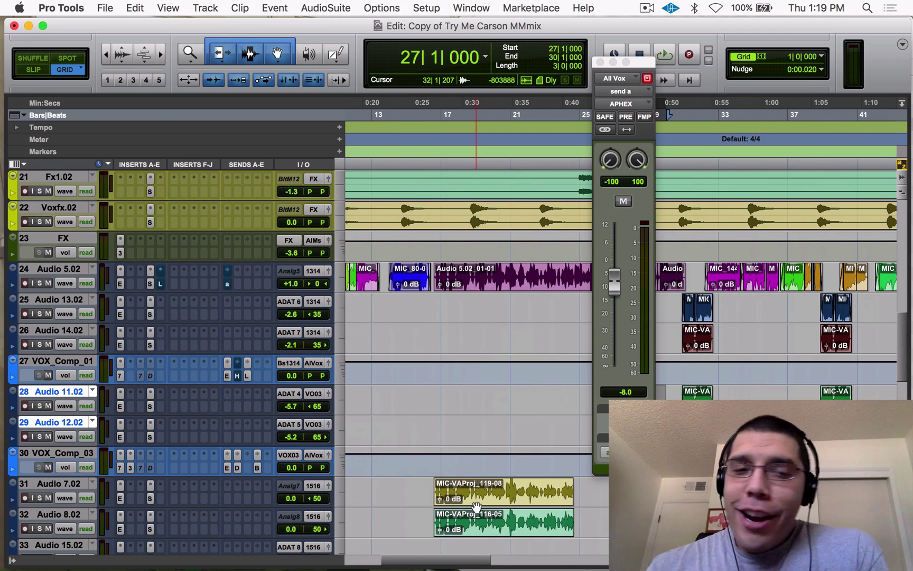